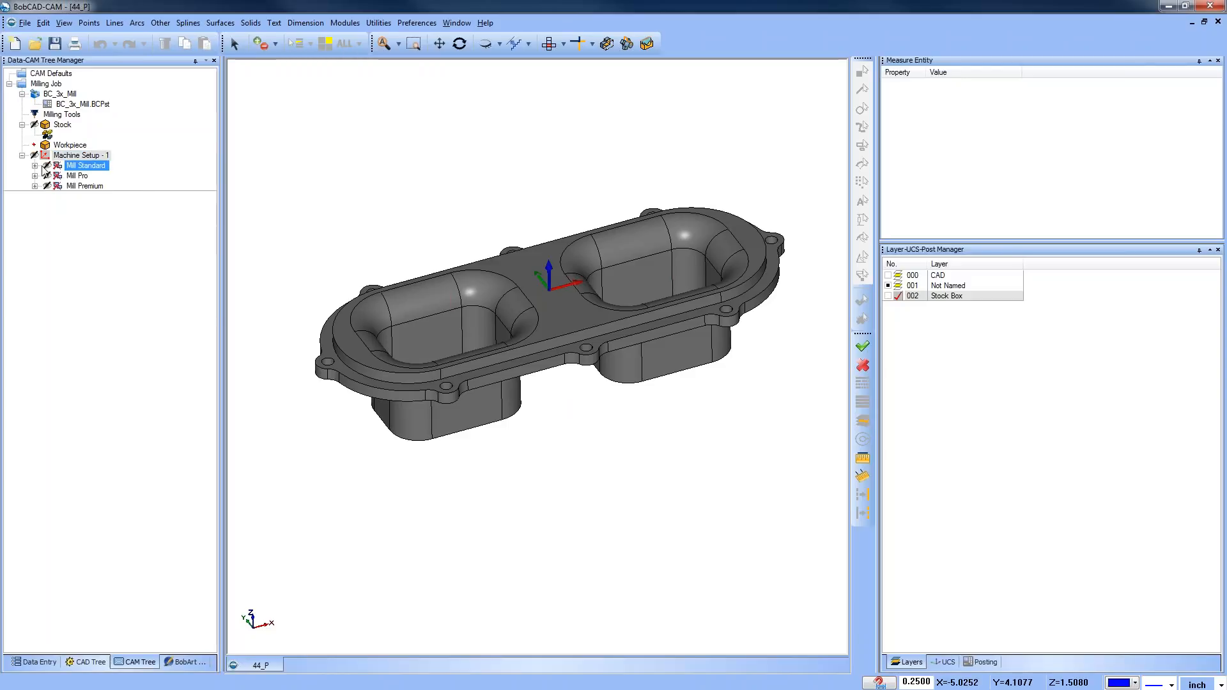
Display the Z Level Finish, Advanced Z Level Finish and Multiaxis toolpaths on the part one after another
left_click(100, 196)
middle_click_drag(581, 391, 583, 449)
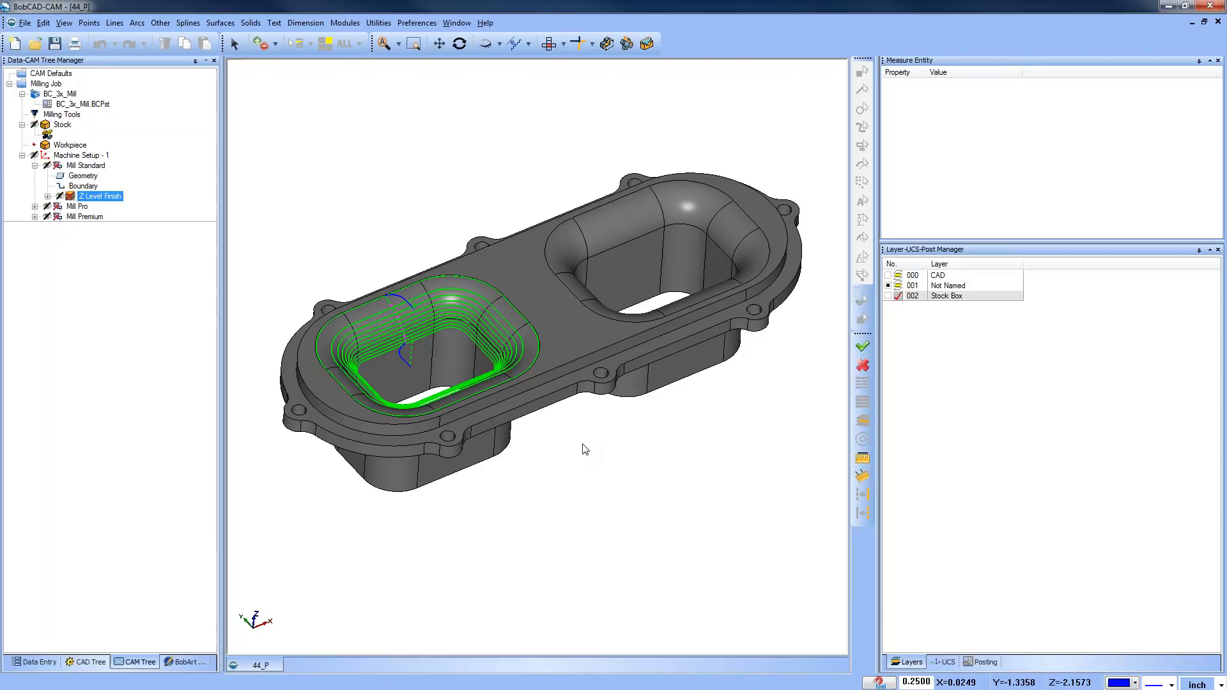
left_click(78, 205)
left_click(35, 206)
left_click(87, 238)
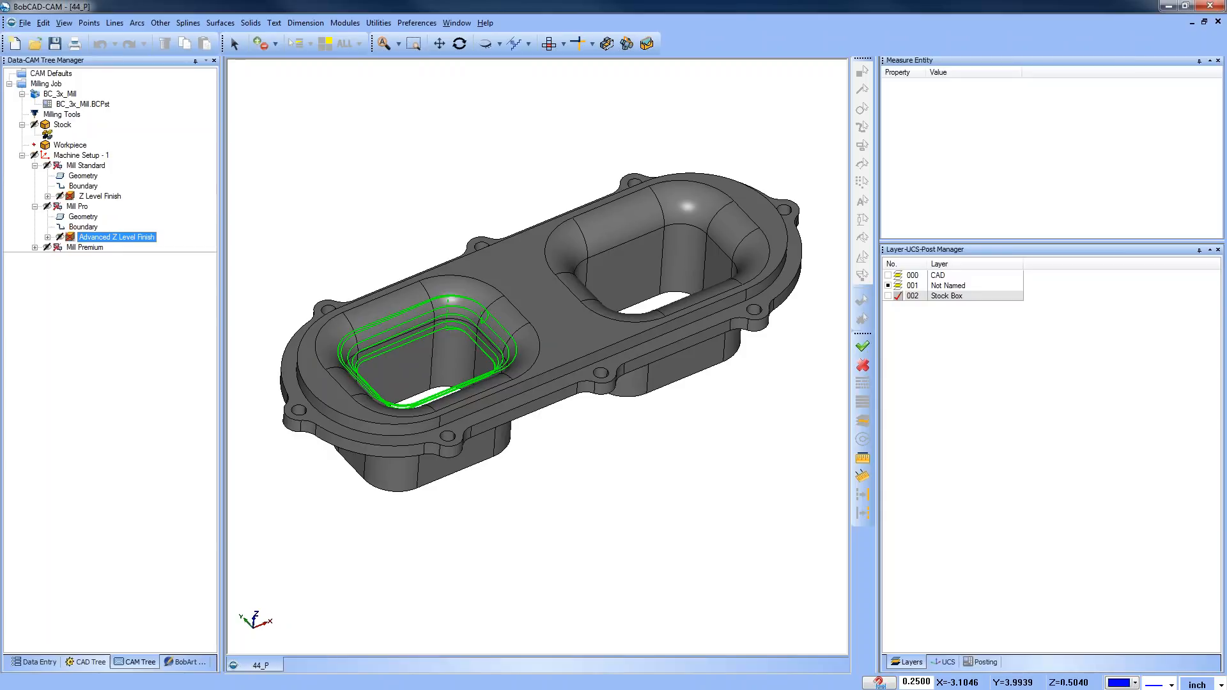
left_click(85, 248)
left_click(36, 248)
left_click(92, 258)
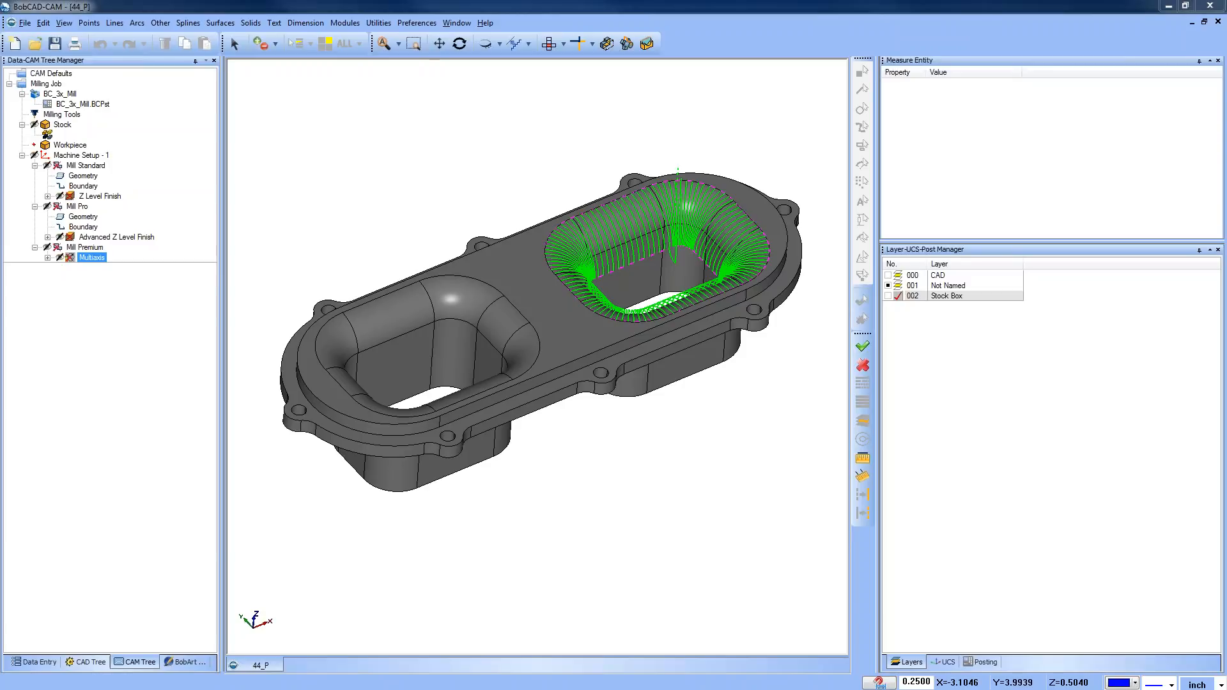
left_click(90, 166)
left_click(102, 196, "ctrl")
left_click(87, 207)
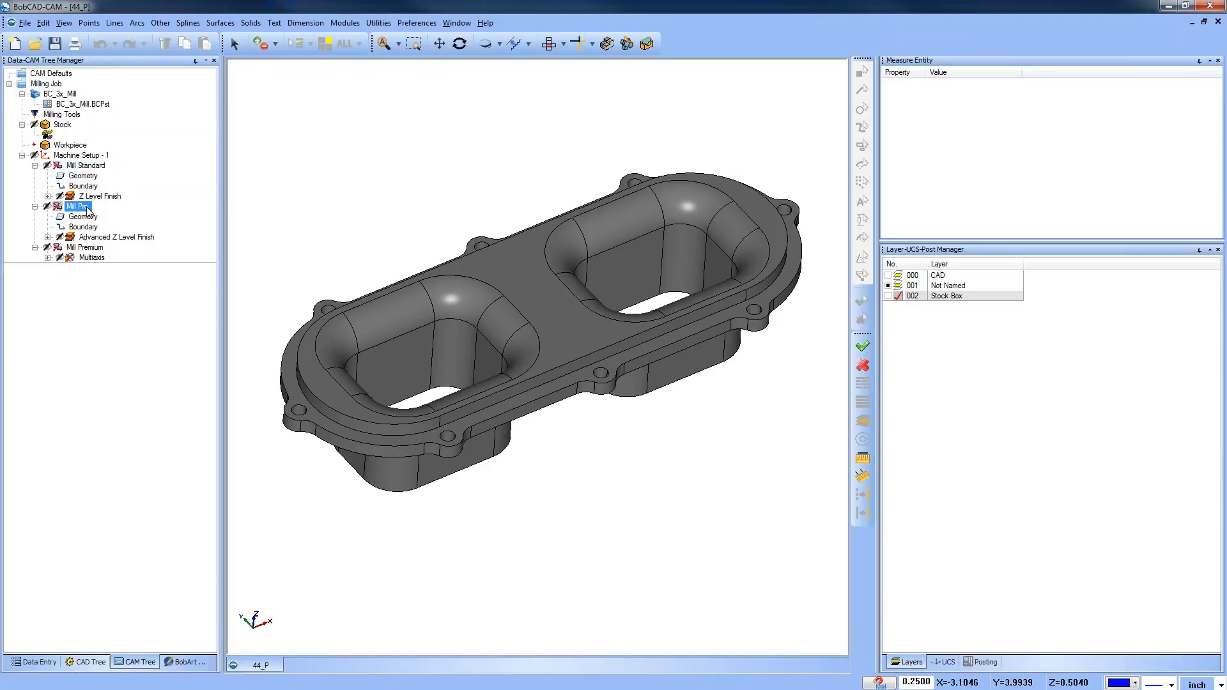
left_click(110, 237, "ctrl")
left_click(102, 247)
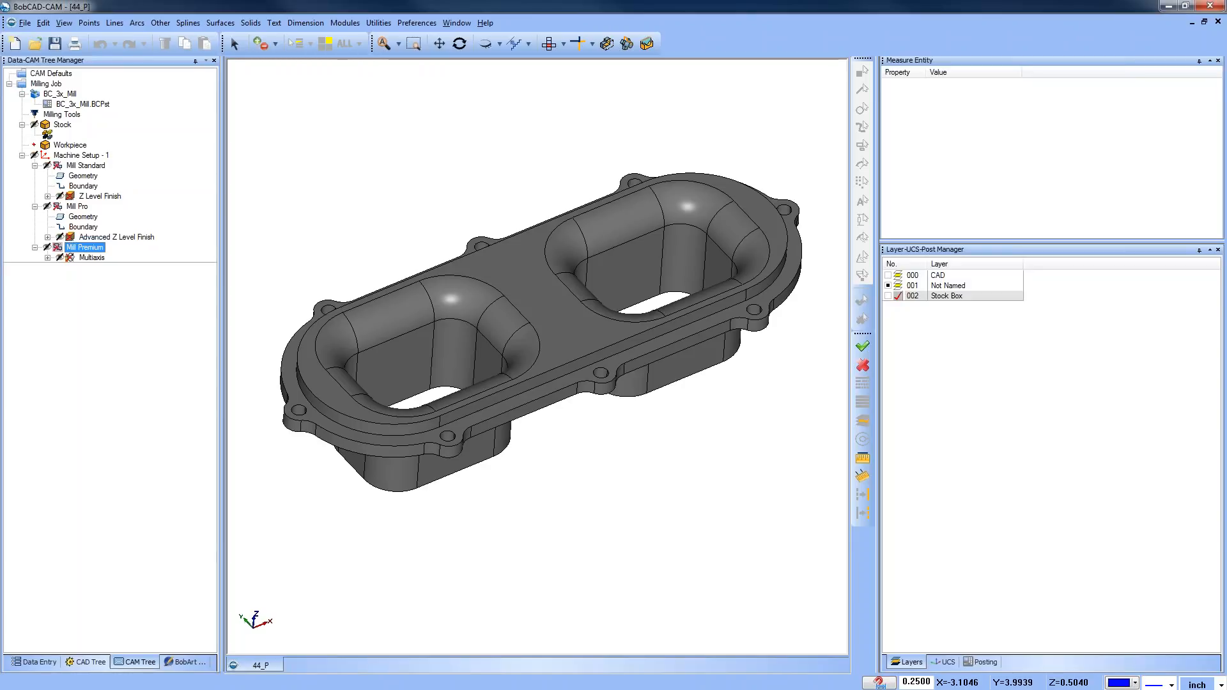
left_click(95, 166)
left_click(85, 207)
mouse_move(83, 206)
left_mouse_down()
mouse_move(142, 232)
mouse_move(84, 208)
left_mouse_up()
left_click(84, 207)
left_click(85, 247)
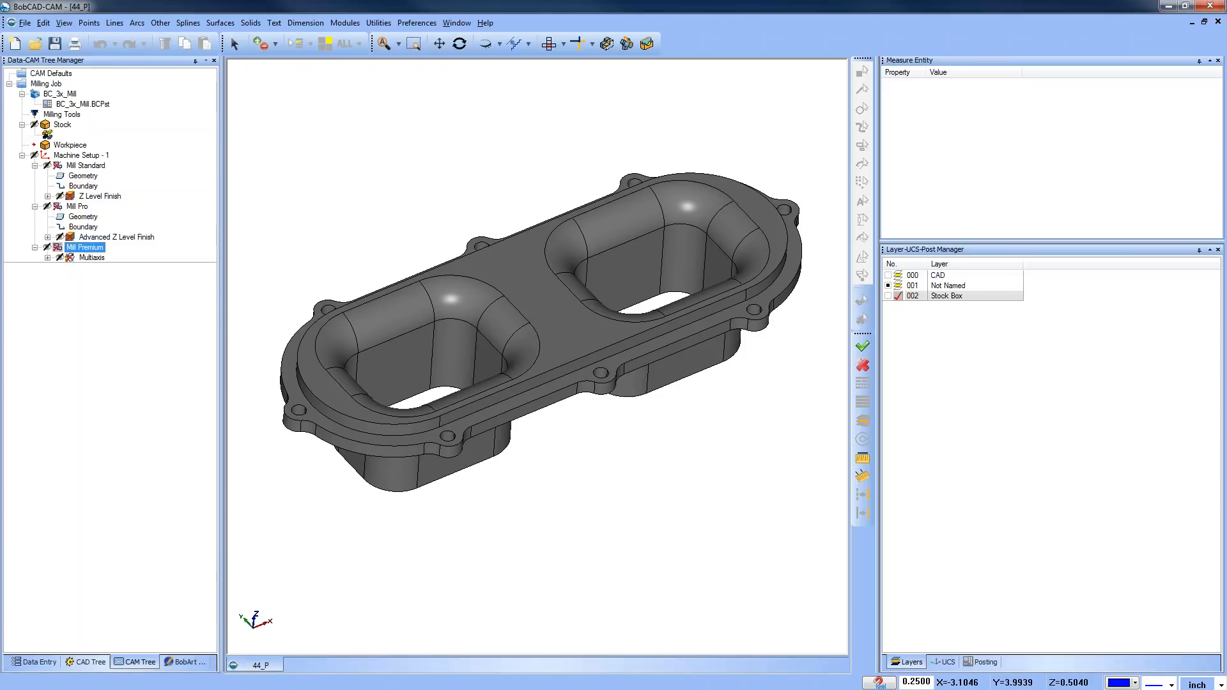
Backplot the Z Level Finish toolpath of Mill Standard and advance the tool through its first three moves
left_click(96, 196)
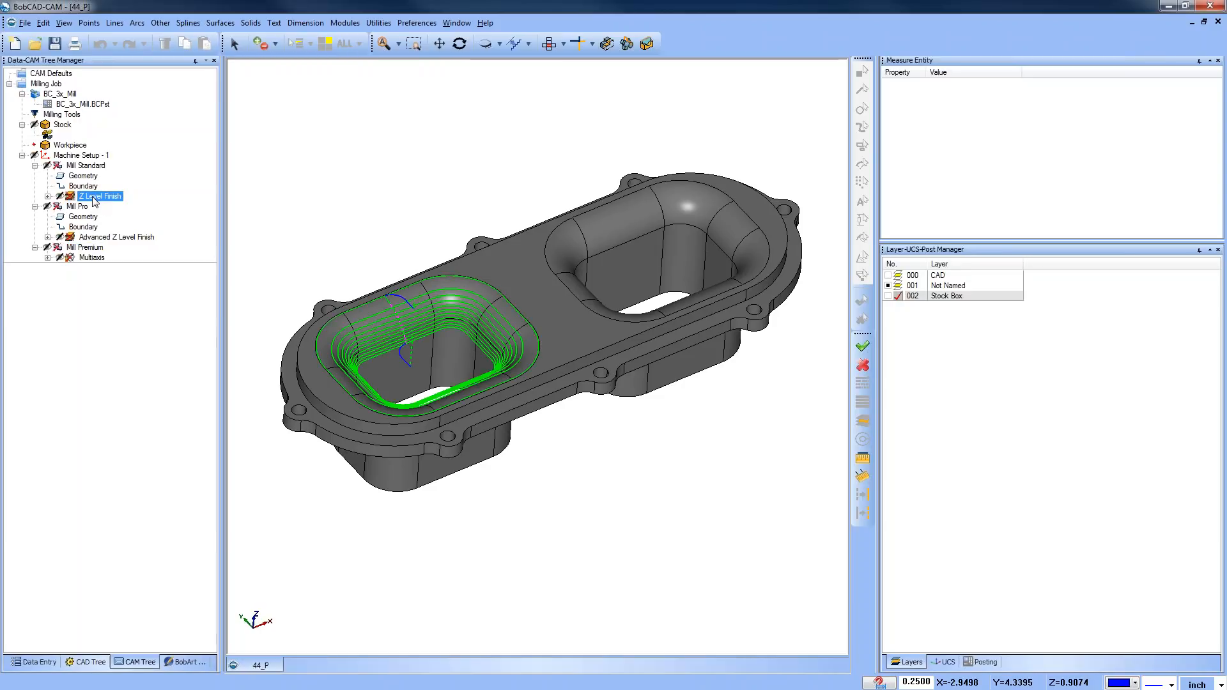
scroll(414, 315, "up", 1)
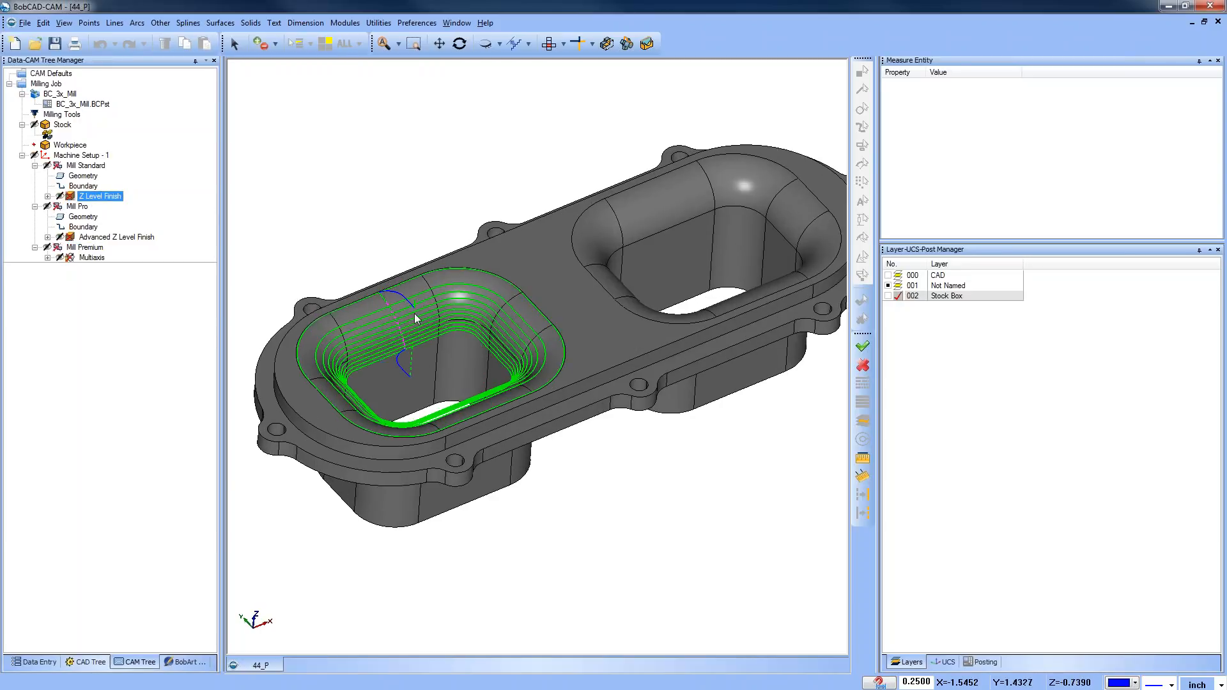
scroll(414, 313, "up", 1)
scroll(444, 399, "up", 1)
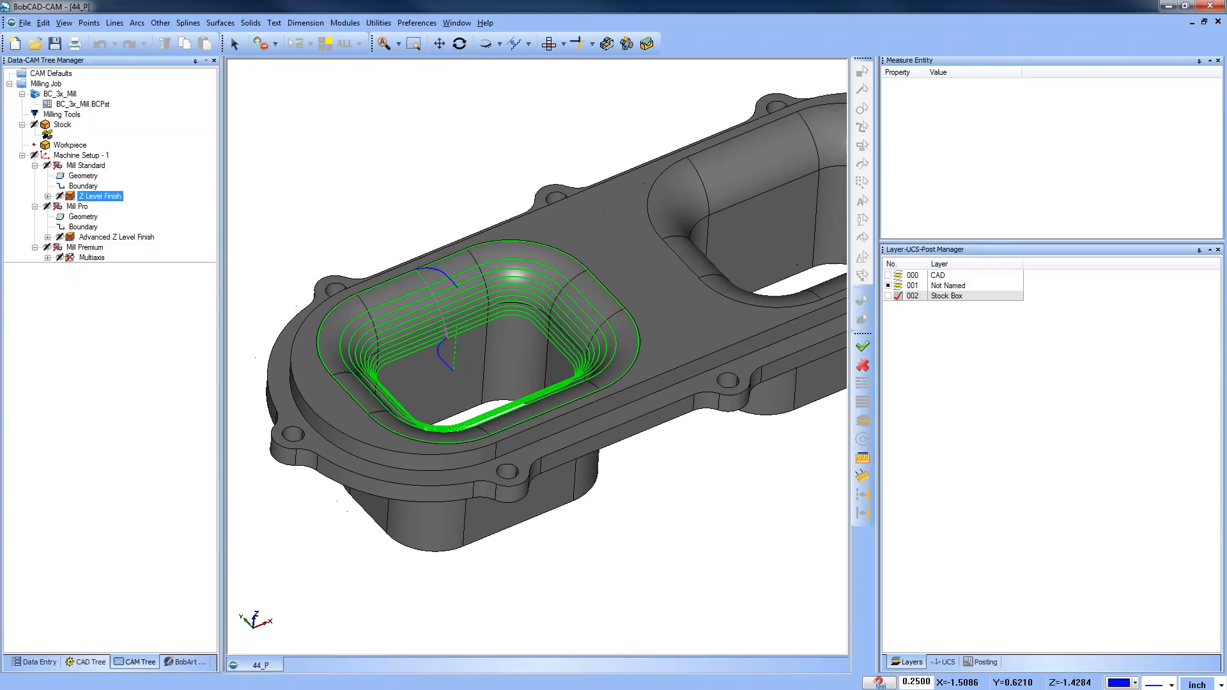
right_click(100, 198)
left_click(141, 227)
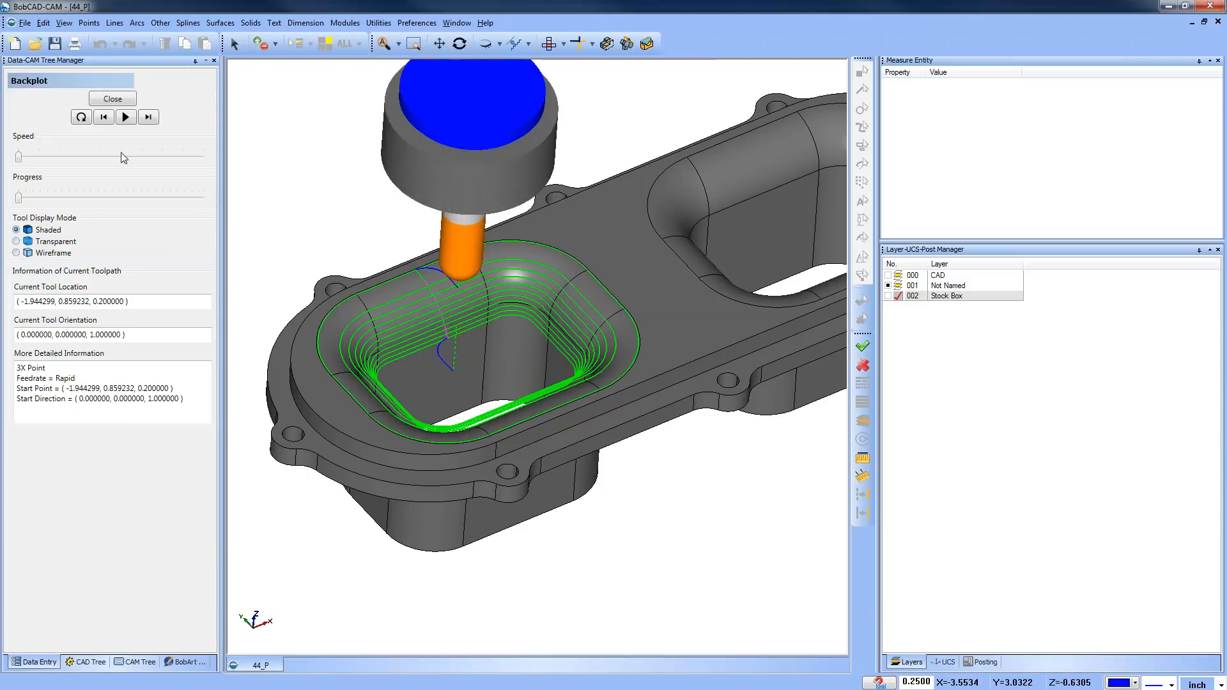
left_click(149, 117)
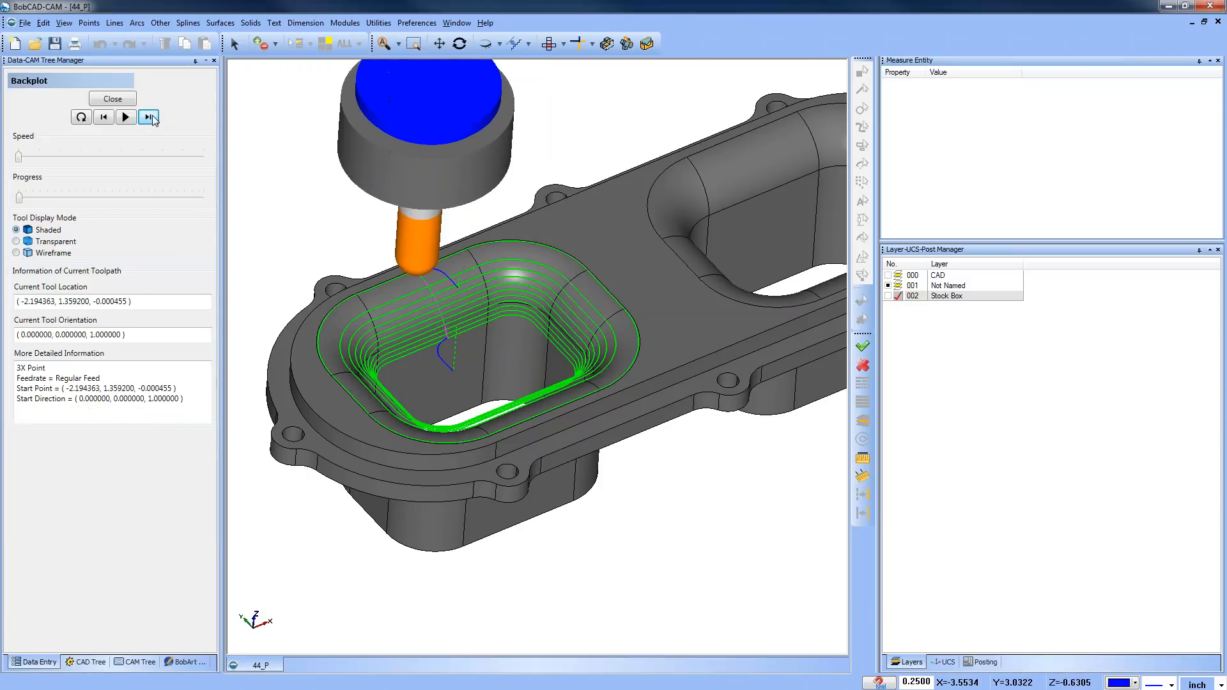
left_click(149, 117)
left_click(149, 117)
Examine the spacing of the Z Level Finish passes around the pocket's rounded corner and wall
scroll(515, 286, "down", 3)
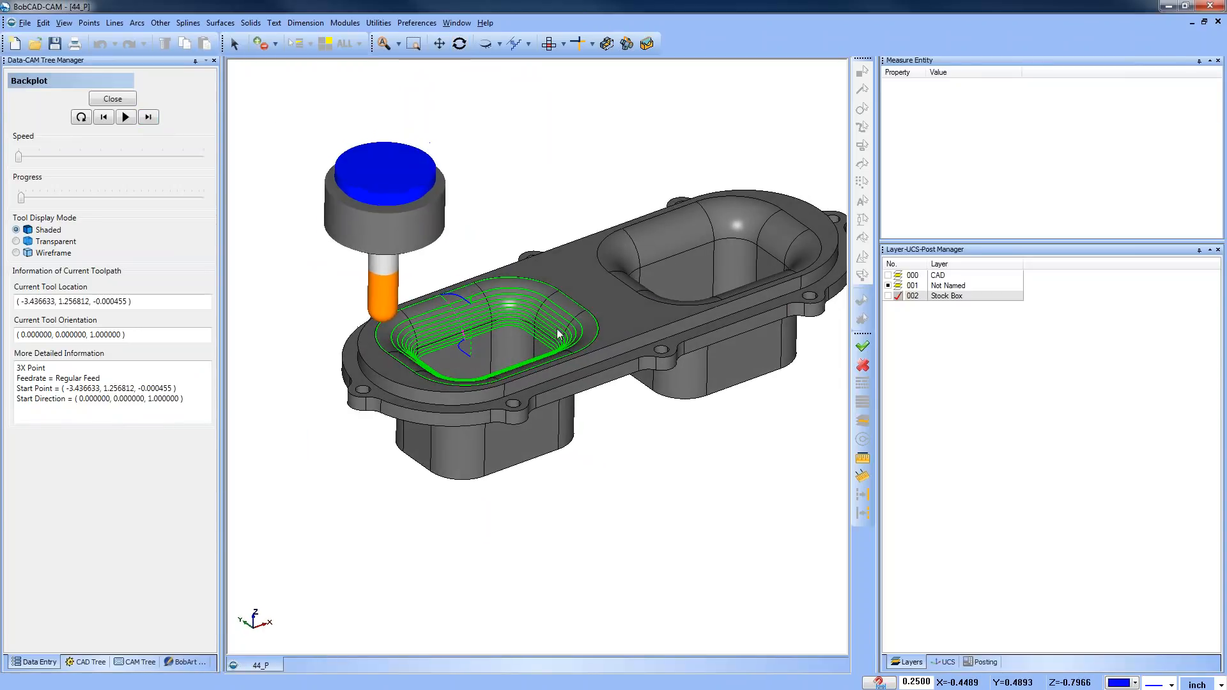
scroll(546, 355, "up", 1)
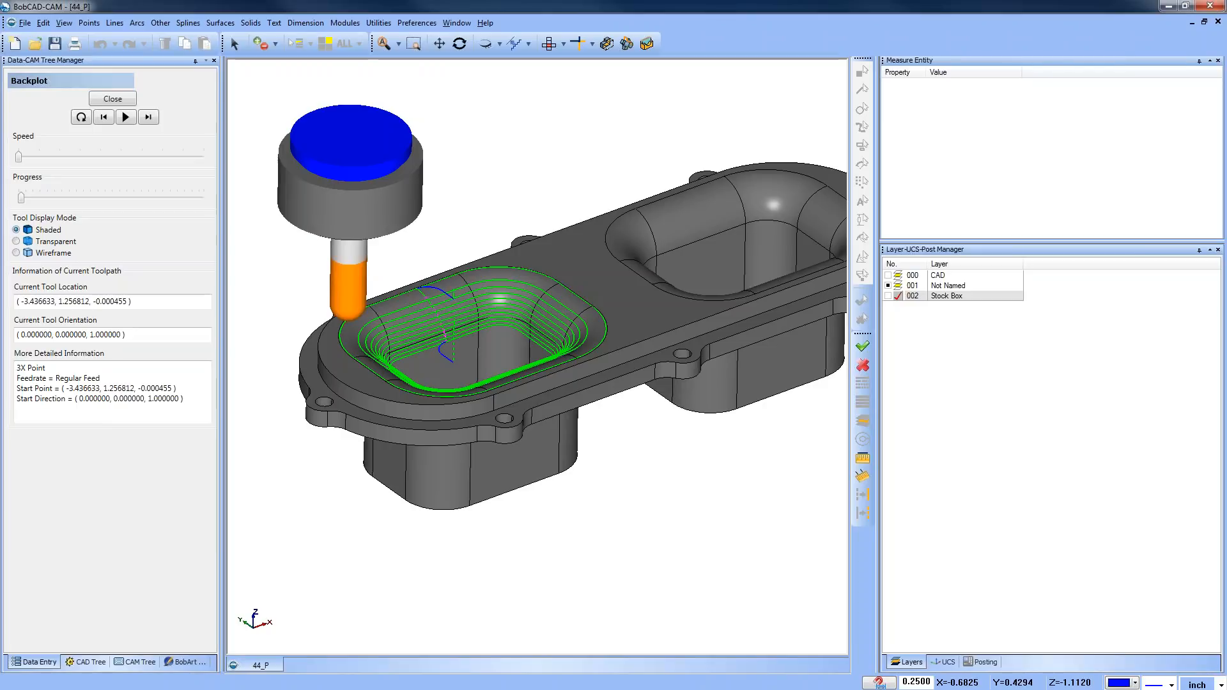
scroll(535, 301, "up", 5)
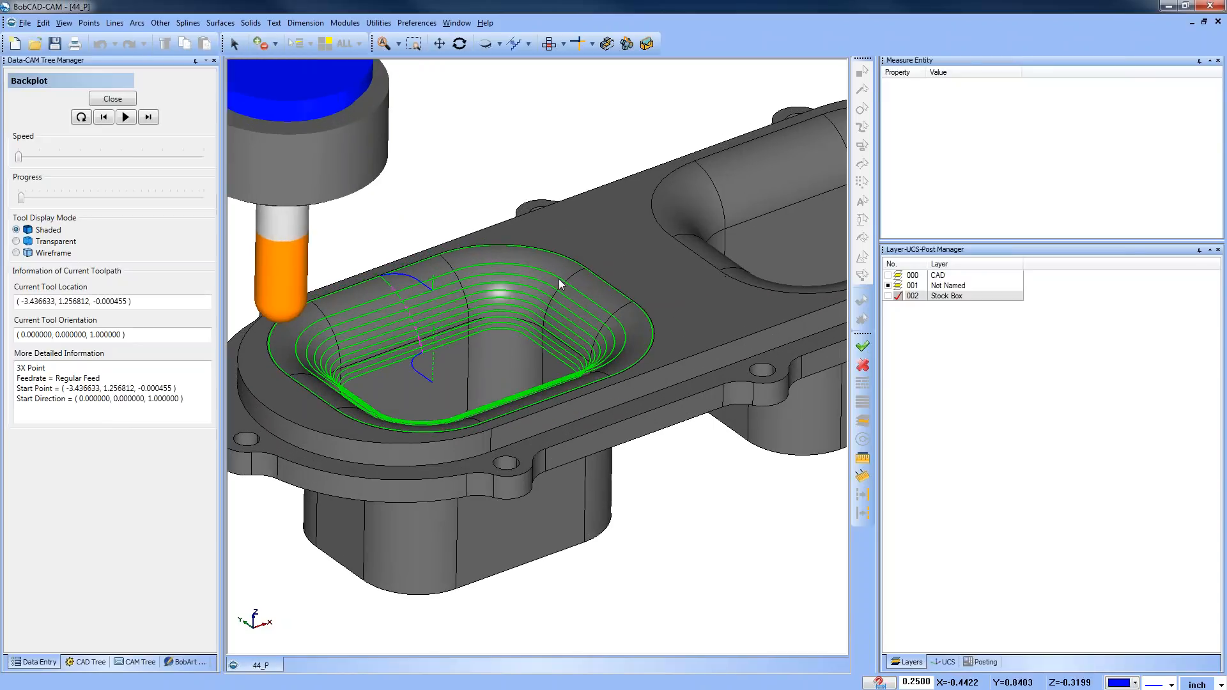
scroll(584, 274, "up", 5)
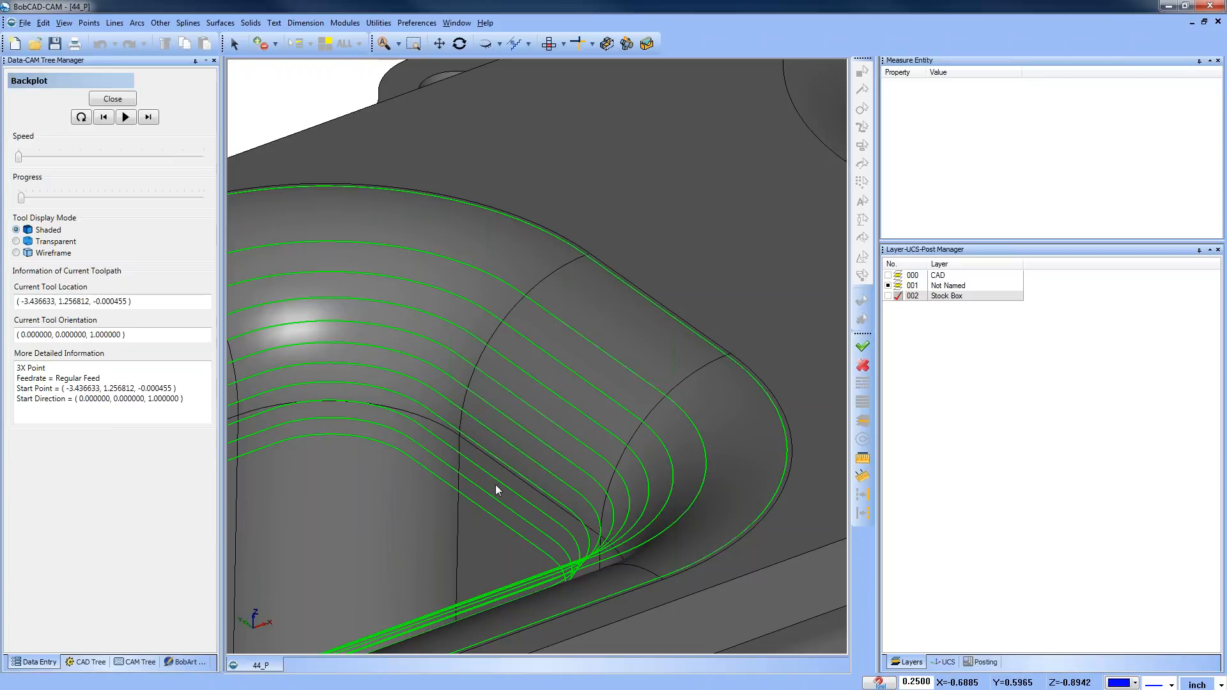
scroll(558, 403, "down", 3)
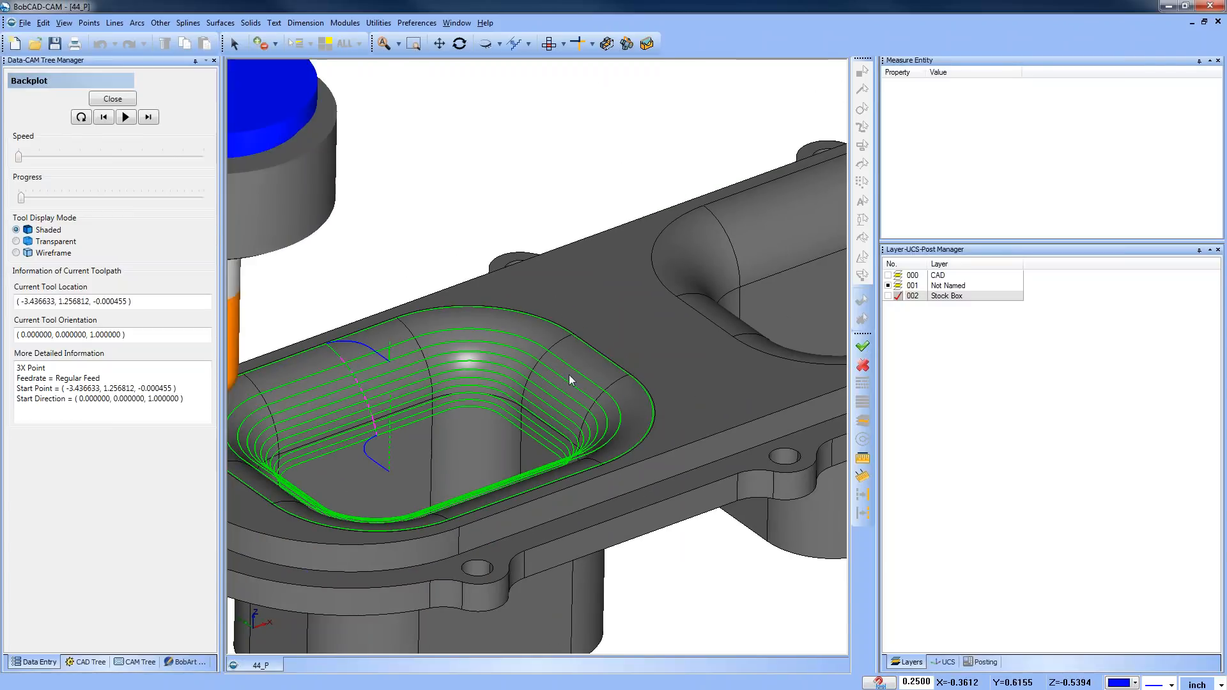
scroll(570, 376, "down", 2)
middle_click_drag(558, 380, 554, 335)
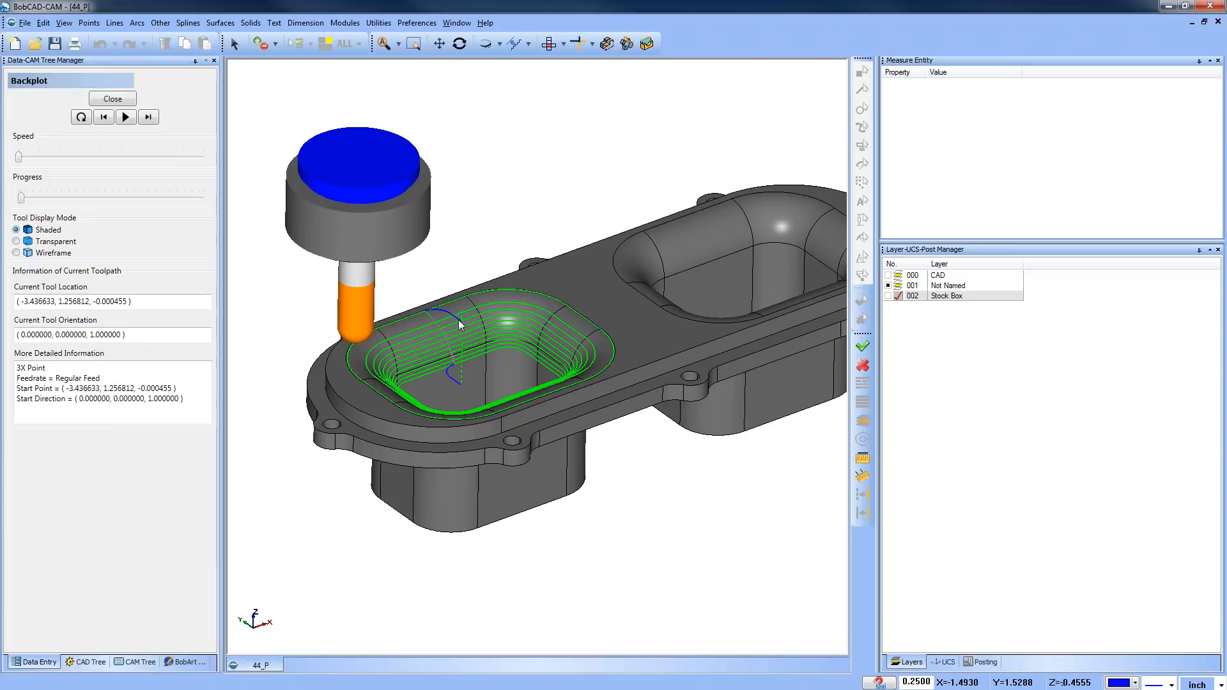
Return the Z Level Finish backplot to its start, advance the tool one move at the lead-in, and close the backplot
scroll(455, 329, "up", 3)
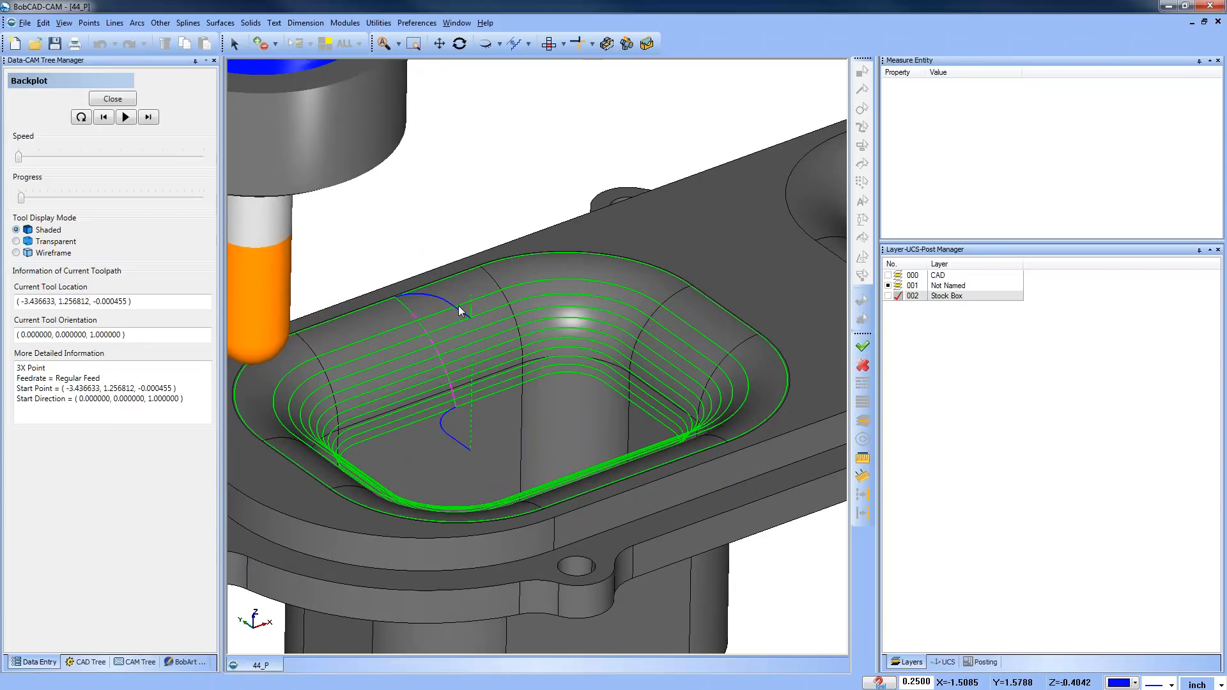
left_click_drag(22, 198, 16, 199)
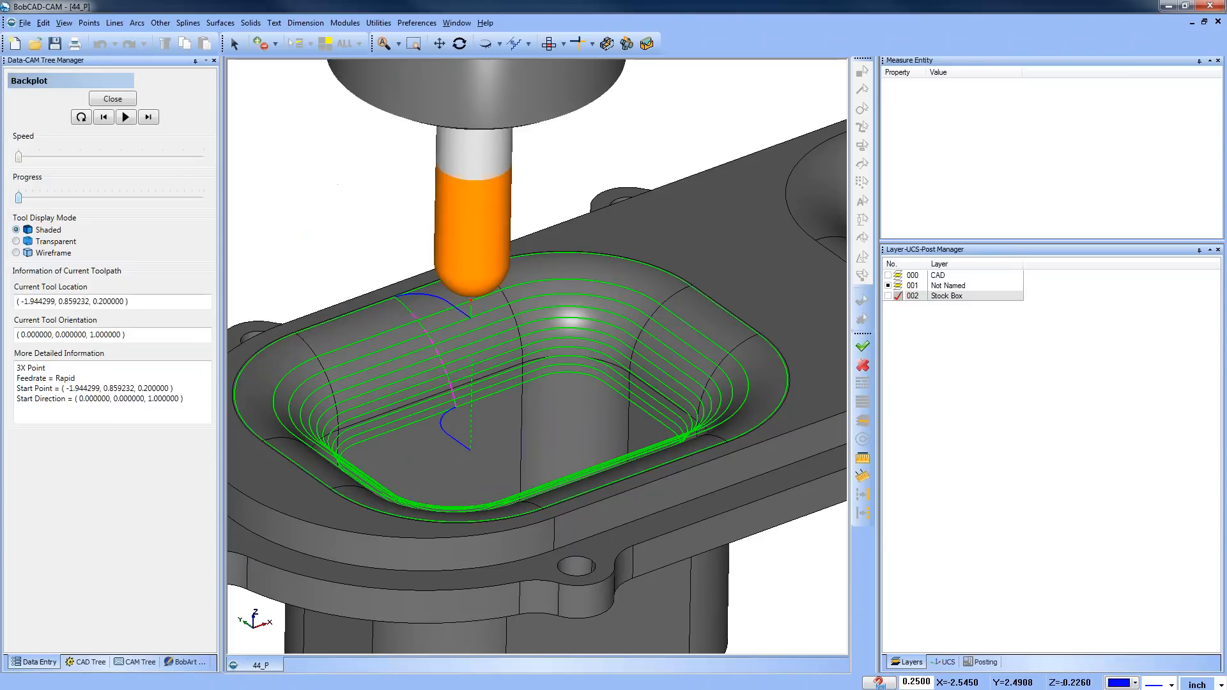
left_click(149, 117)
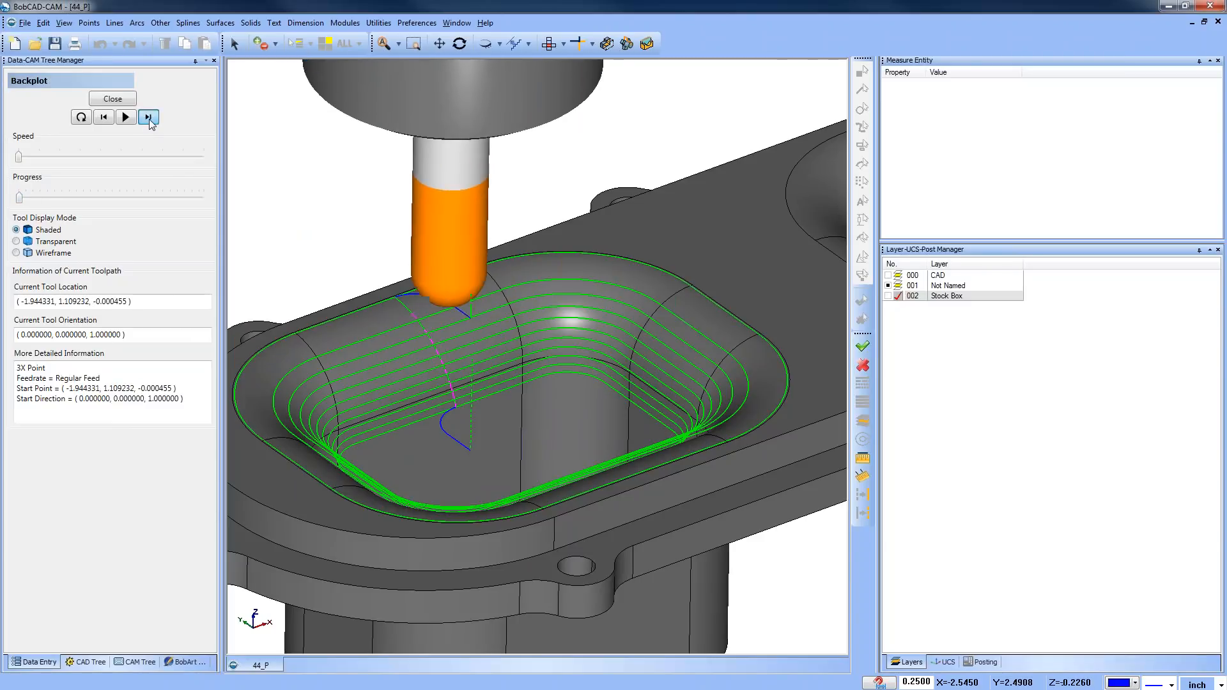
left_click(113, 99)
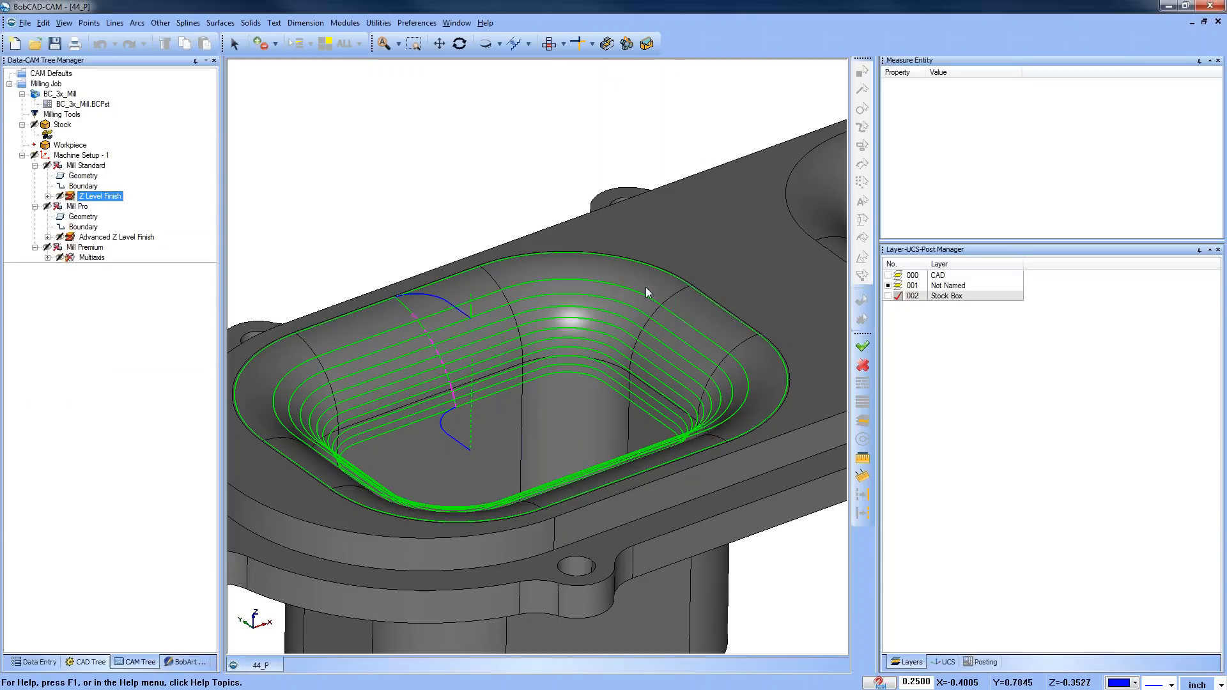
Examine the lead-in arc and the linking moves between the passes of the Z Level Finish toolpath
scroll(404, 311, "up", 5)
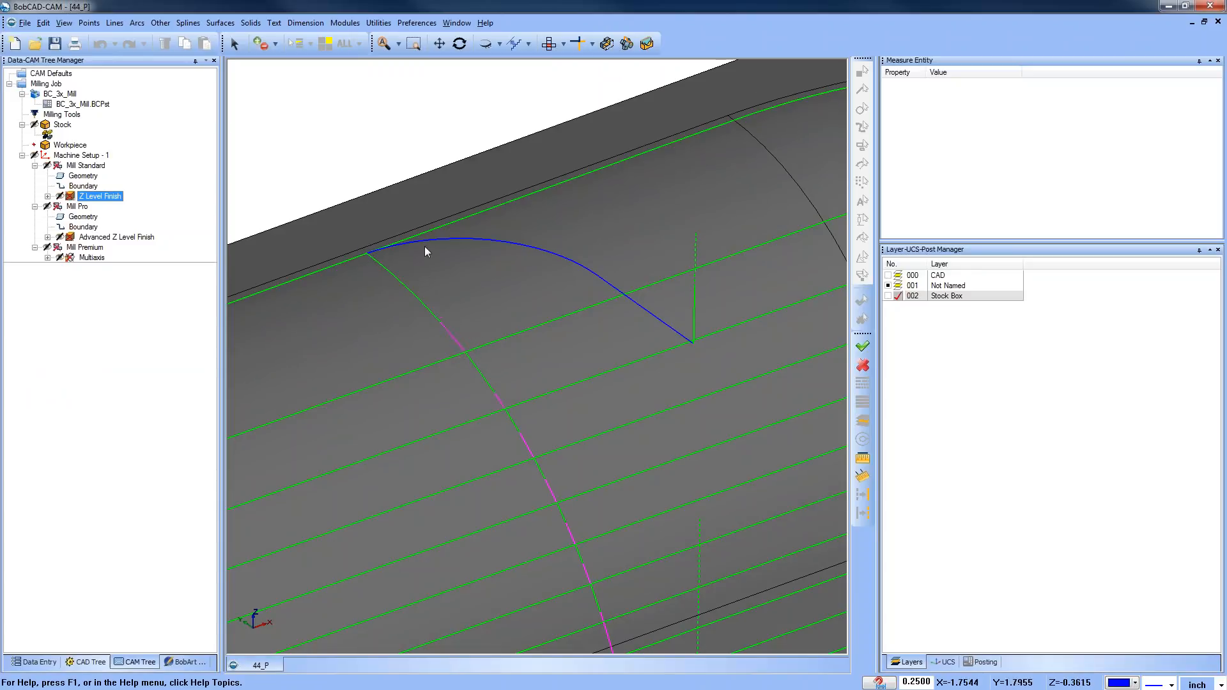
scroll(458, 339, "down", 6)
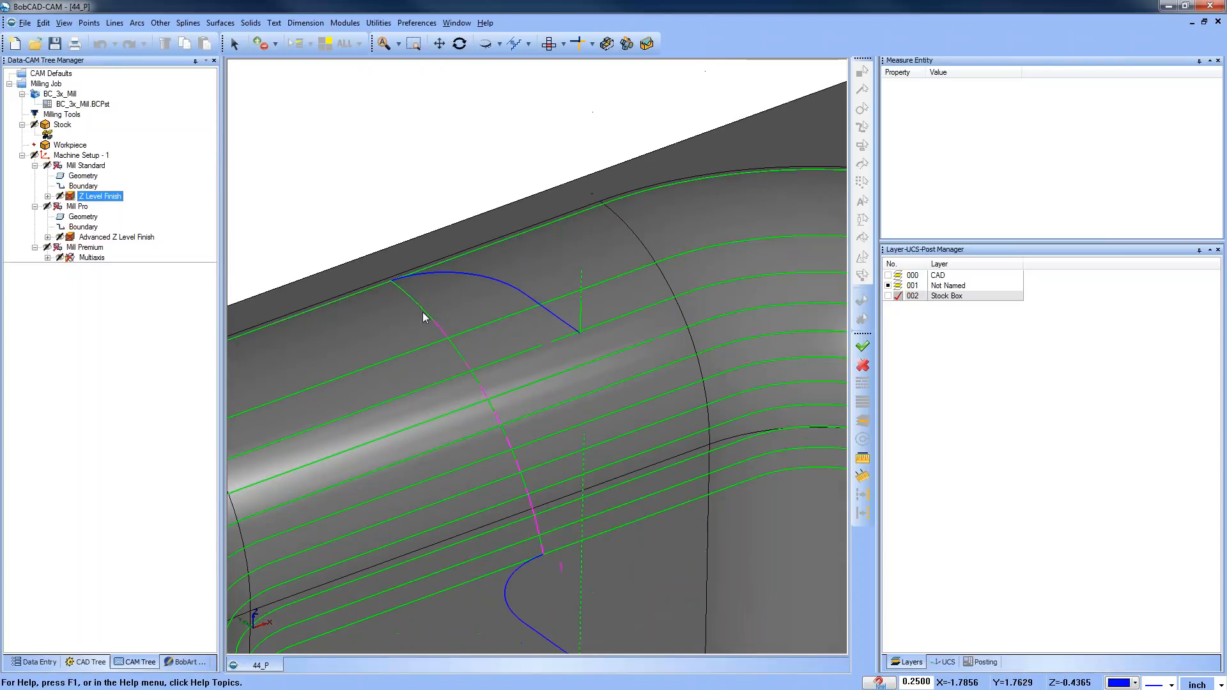
middle_click_drag(493, 372, 457, 315)
scroll(457, 315, "down", 2)
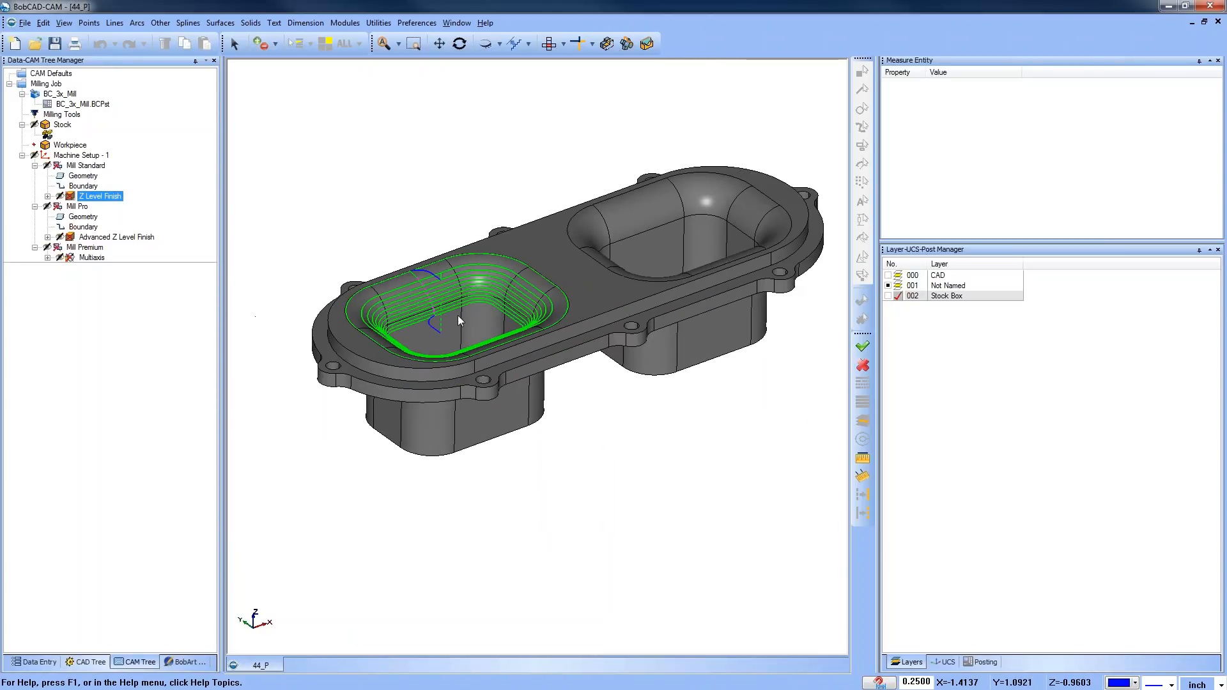
left_click(92, 188)
scroll(481, 284, "up", 2)
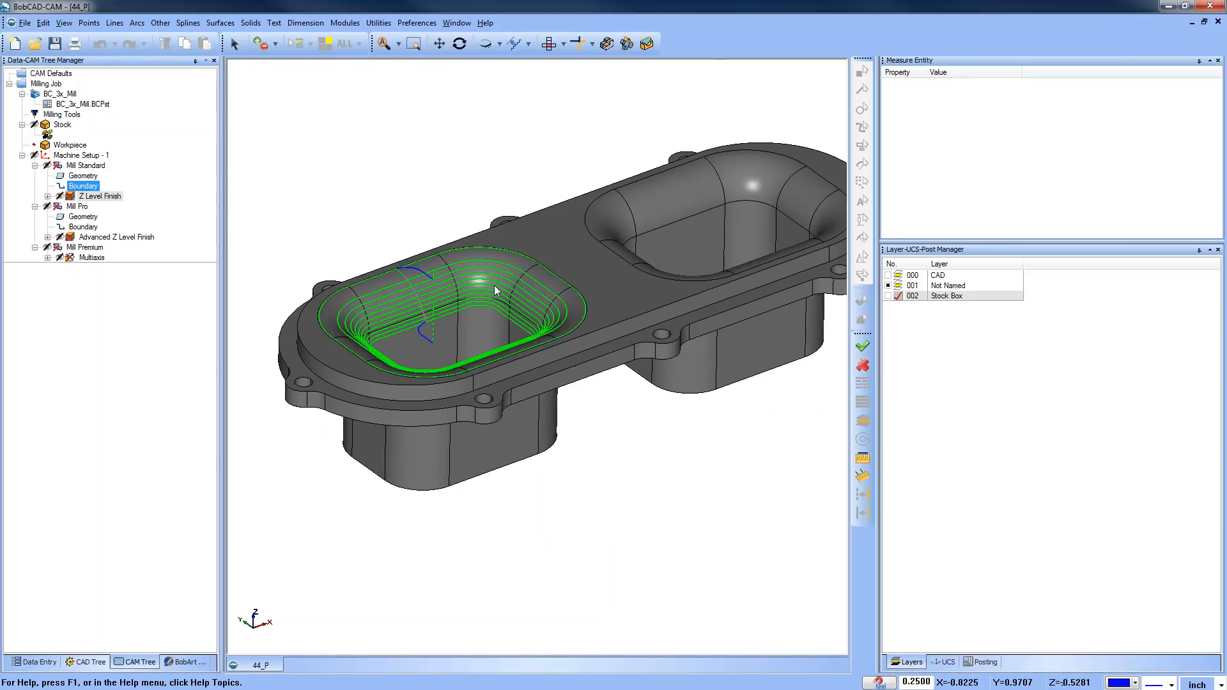
scroll(491, 293, "up", 2)
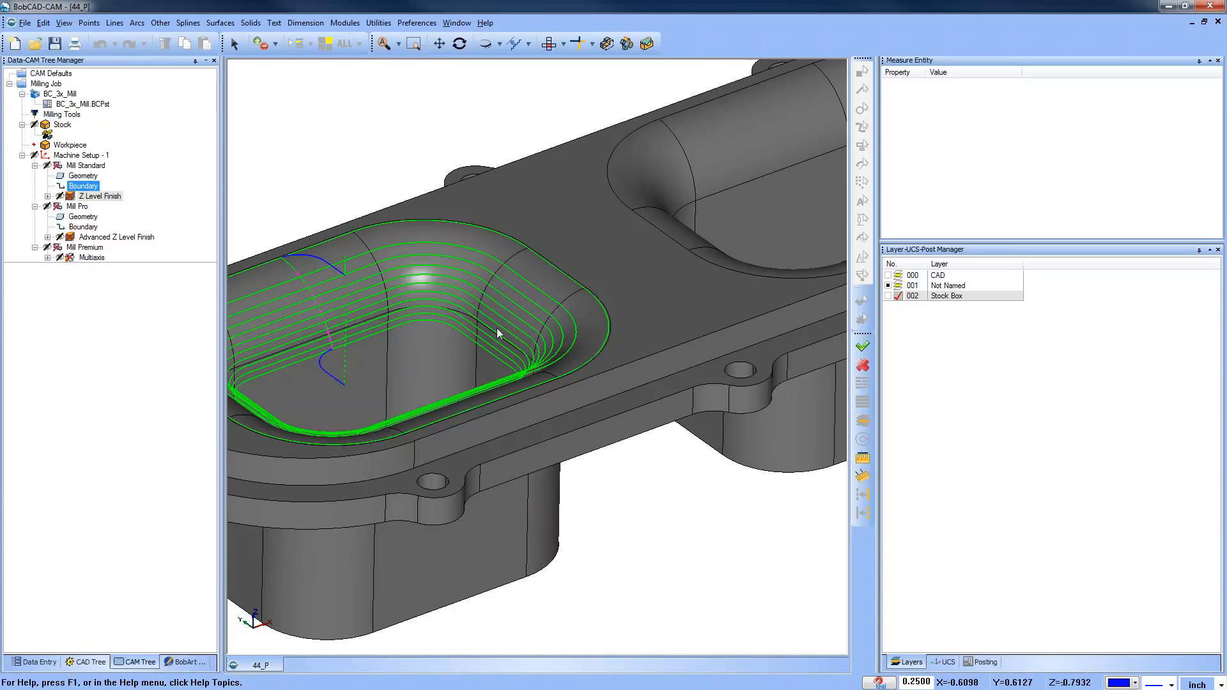
Edit the Mill Standard feature and set the Z Level Finish depth of cut to .01
left_click(85, 165)
right_click(86, 165)
left_click(115, 172)
left_click(396, 216)
left_click(402, 227)
type(".01")
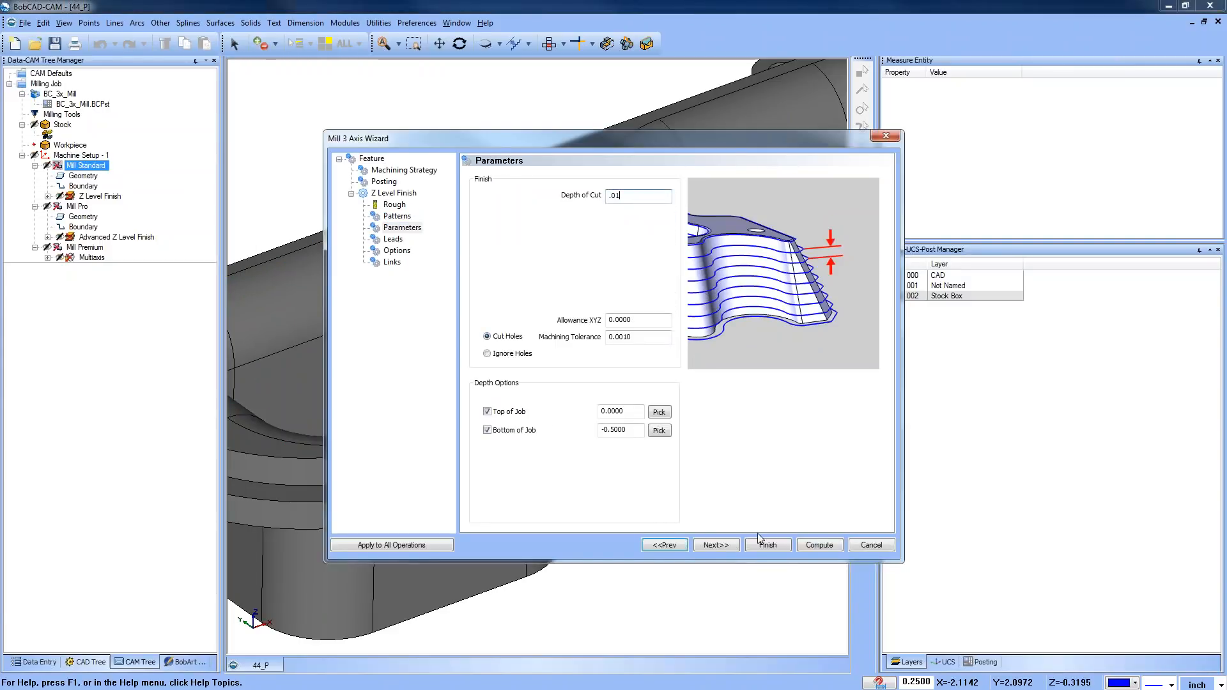
left_click(768, 545)
Recompute the Z Level Finish toolpath of Mill Standard and view the result on the whole part
left_click(84, 218)
left_click(95, 196)
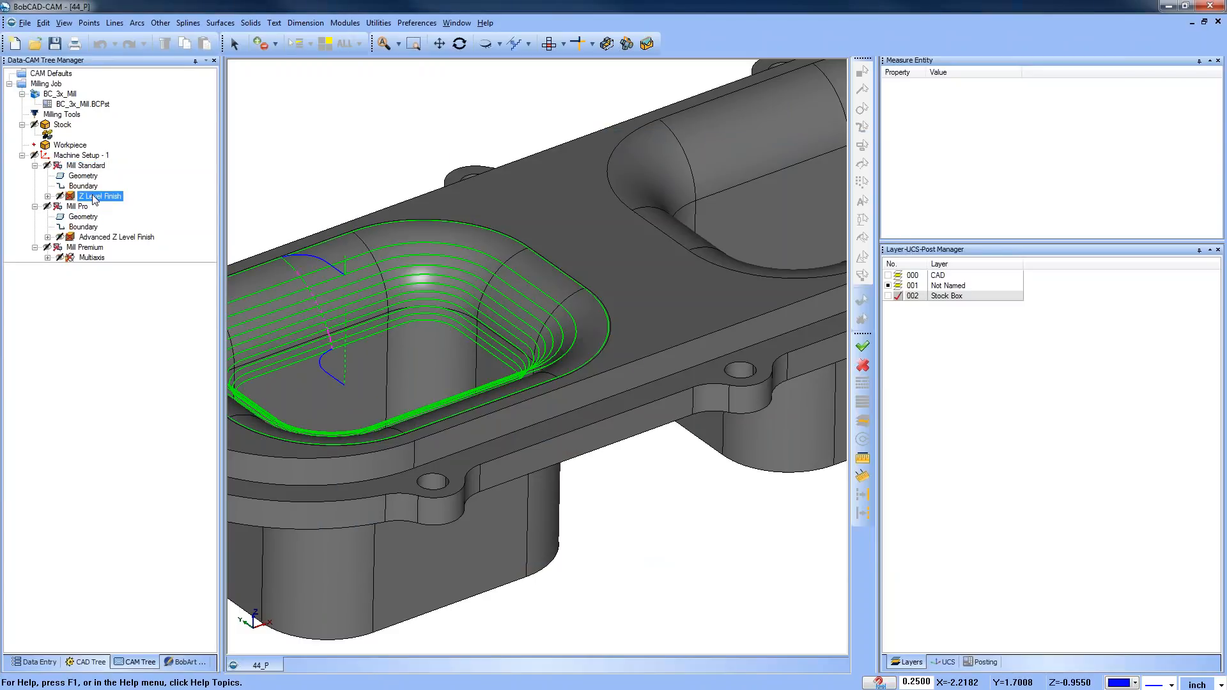
right_click(94, 195)
left_click(140, 202)
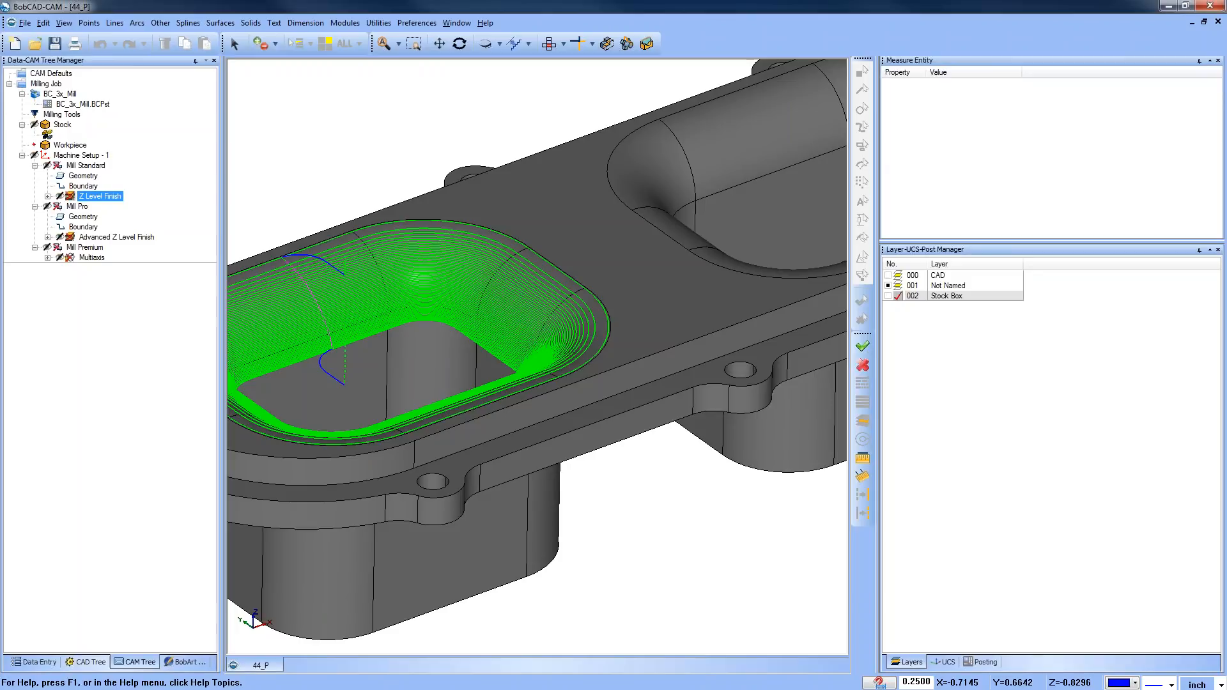
scroll(523, 291, "down", 4)
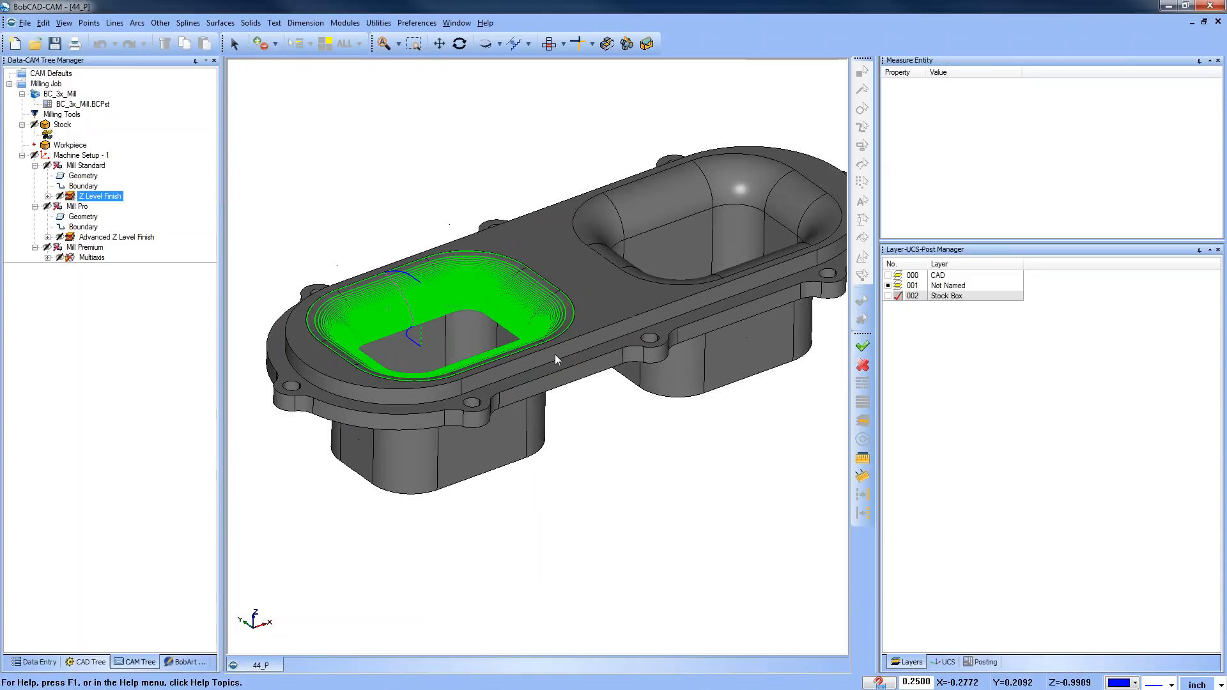
Collapse the Mill Standard feature and display the Advanced Z Level Finish toolpath of Mill Pro up close
left_click(83, 166)
left_click(35, 166)
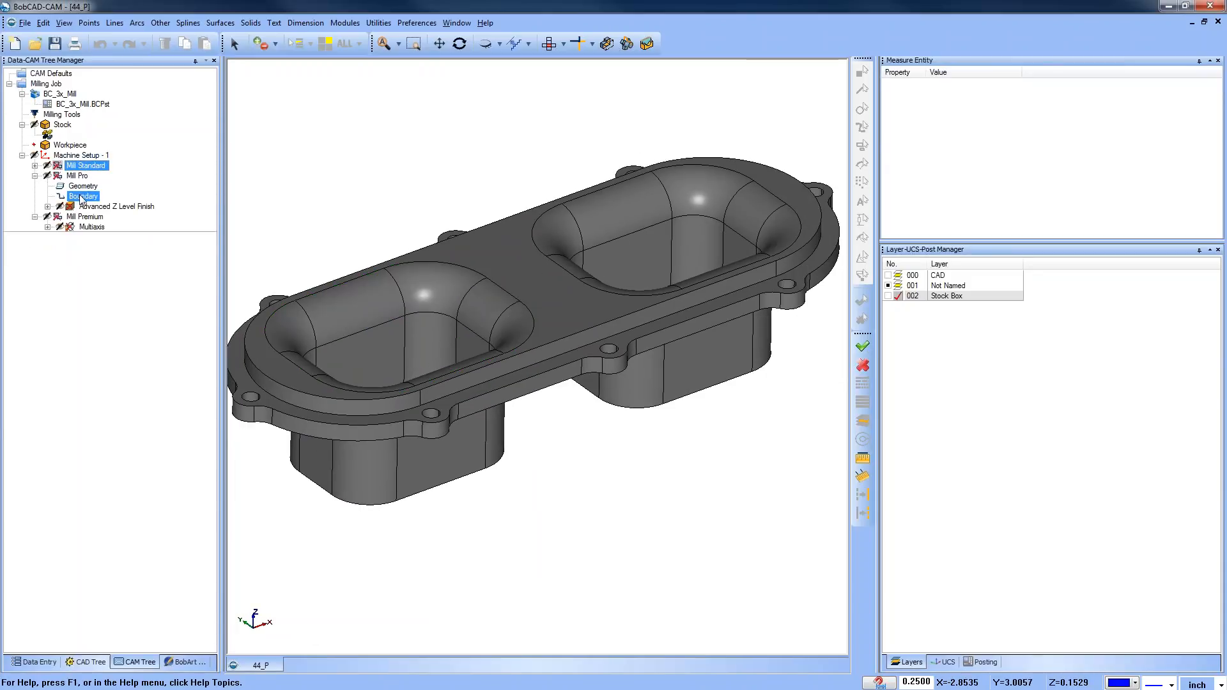
left_click(116, 206)
scroll(442, 346, "up", 2)
middle_click_drag(442, 346, 510, 322, "ctrl")
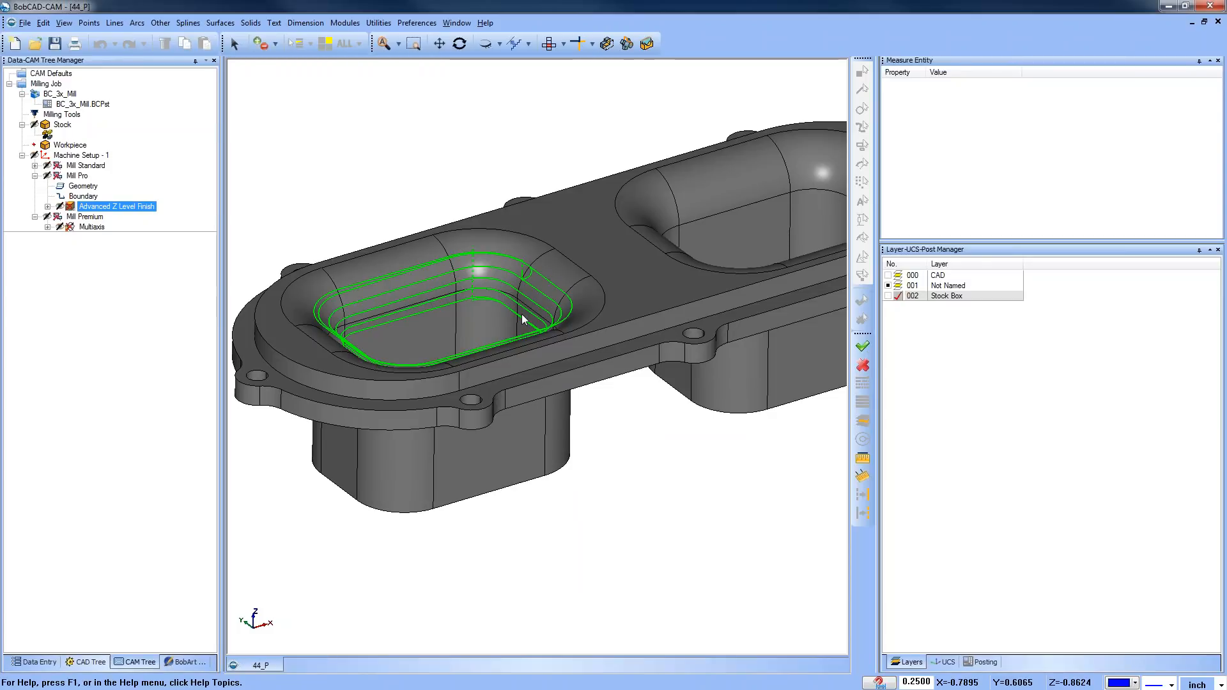
Backplot the Advanced Z Level Finish toolpath of Mill Pro and advance the tool through its first moves
right_click(120, 206)
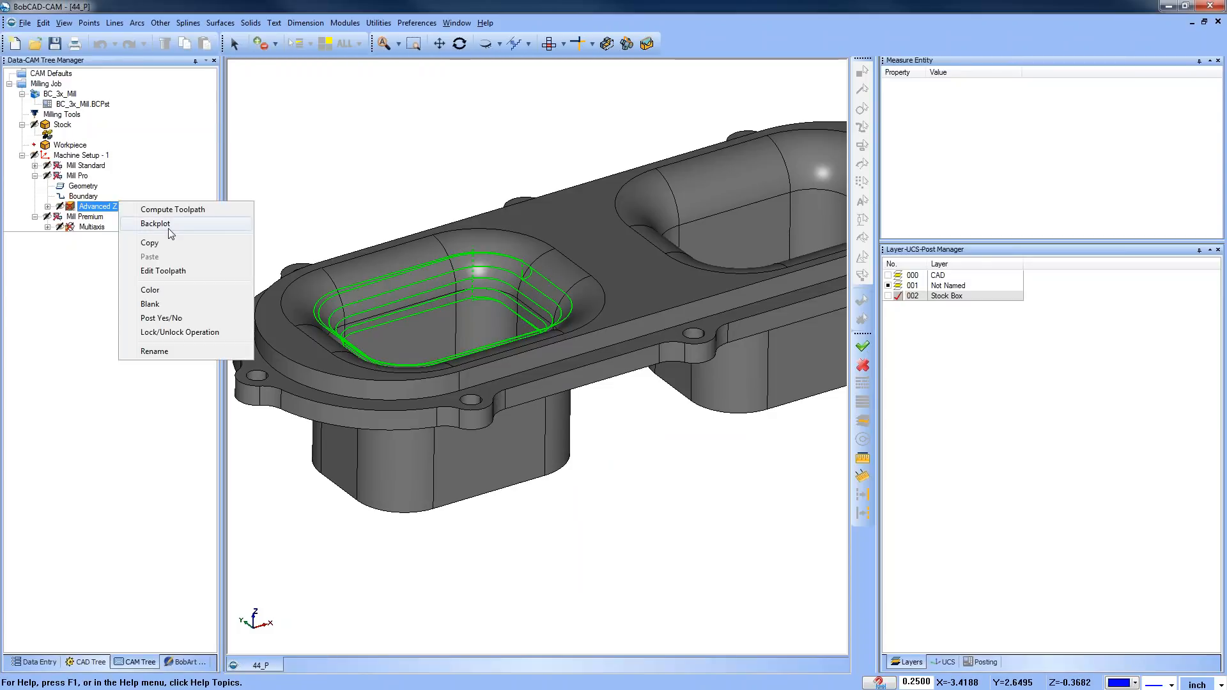
left_click(211, 224)
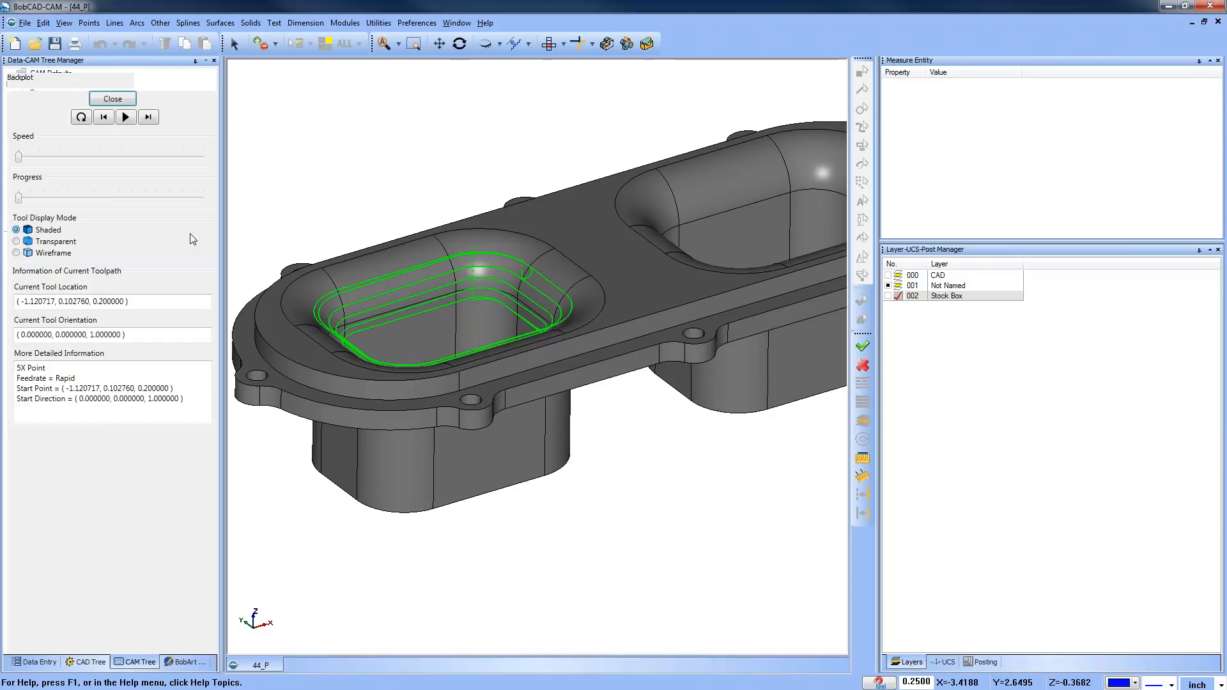
left_click(148, 118)
left_click(149, 118)
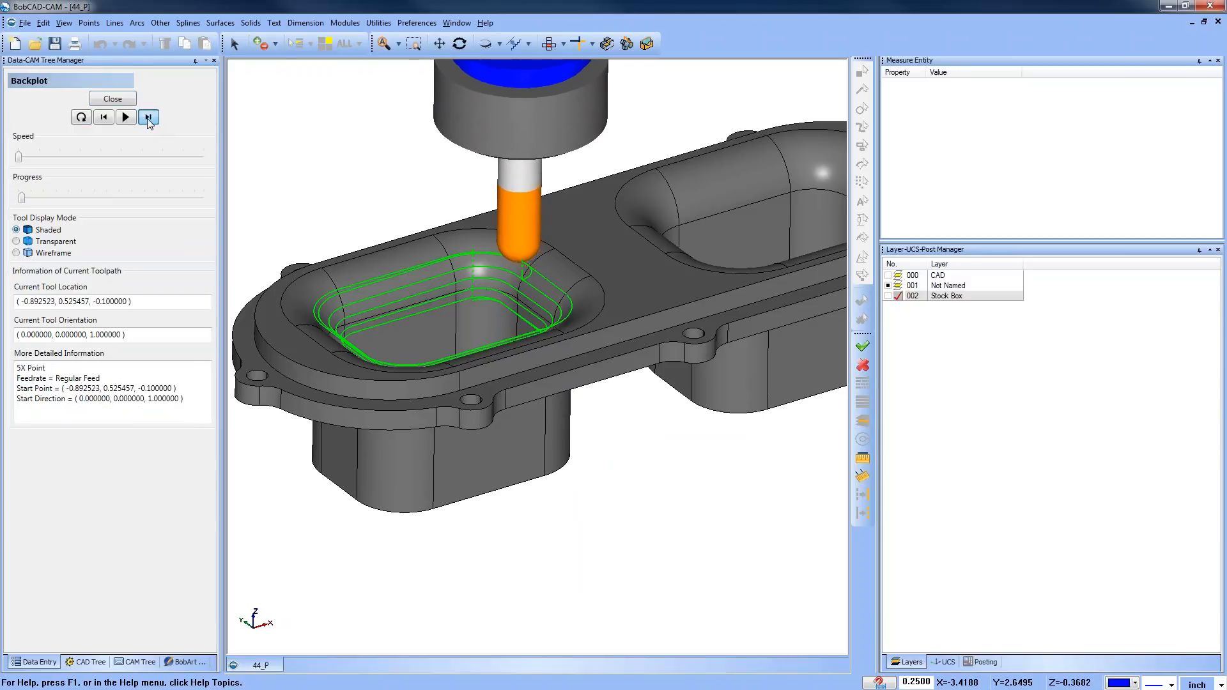
Backplot further along the Advanced Z Level Finish toolpath of Mill Pro and close the backplot
left_click(148, 118)
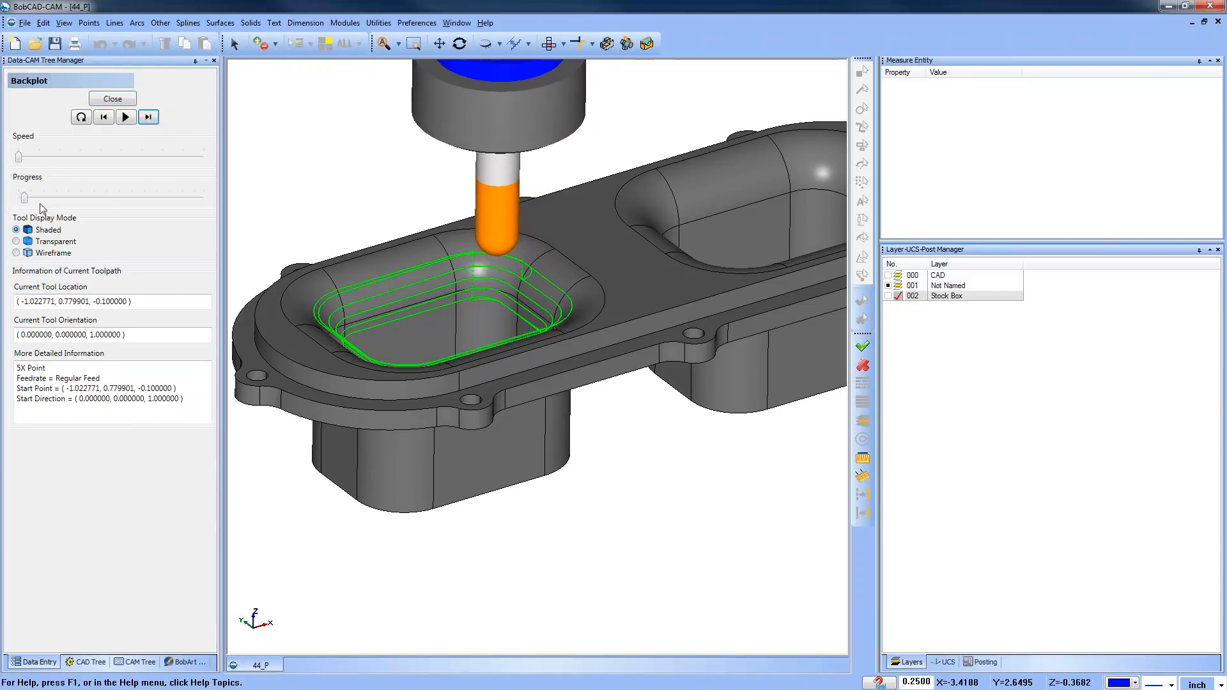
left_click_drag(21, 202, 89, 201)
middle_click_drag(439, 317, 415, 300)
left_click(121, 101)
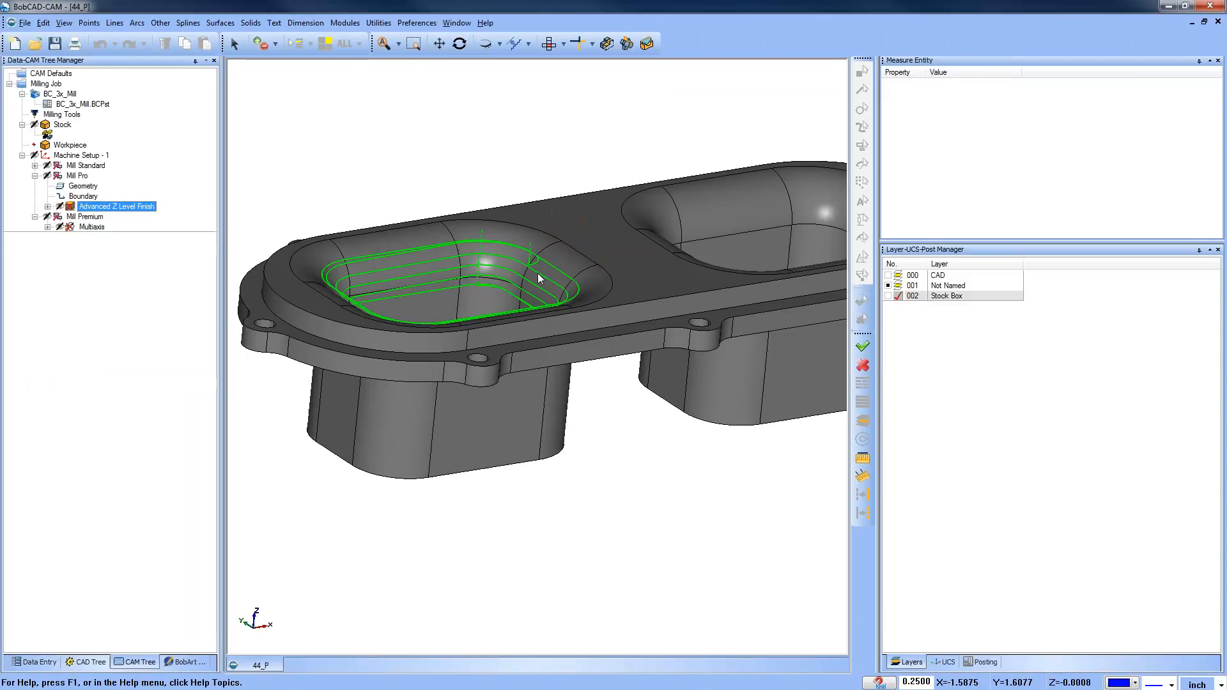
Examine the Advanced Z Level Finish passes of Mill Pro on the wireframe model, ending in a top view
left_click(548, 45)
scroll(477, 329, "up", 2)
middle_click_drag(587, 362, 542, 237)
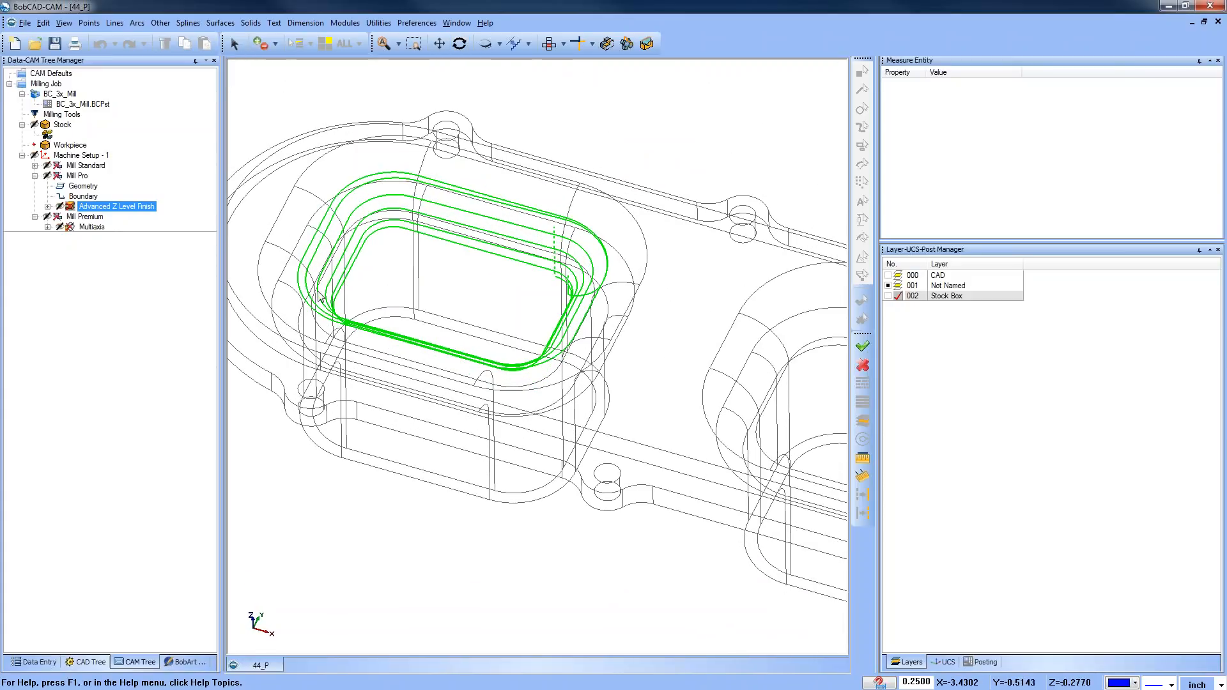
middle_click_drag(504, 362, 486, 191)
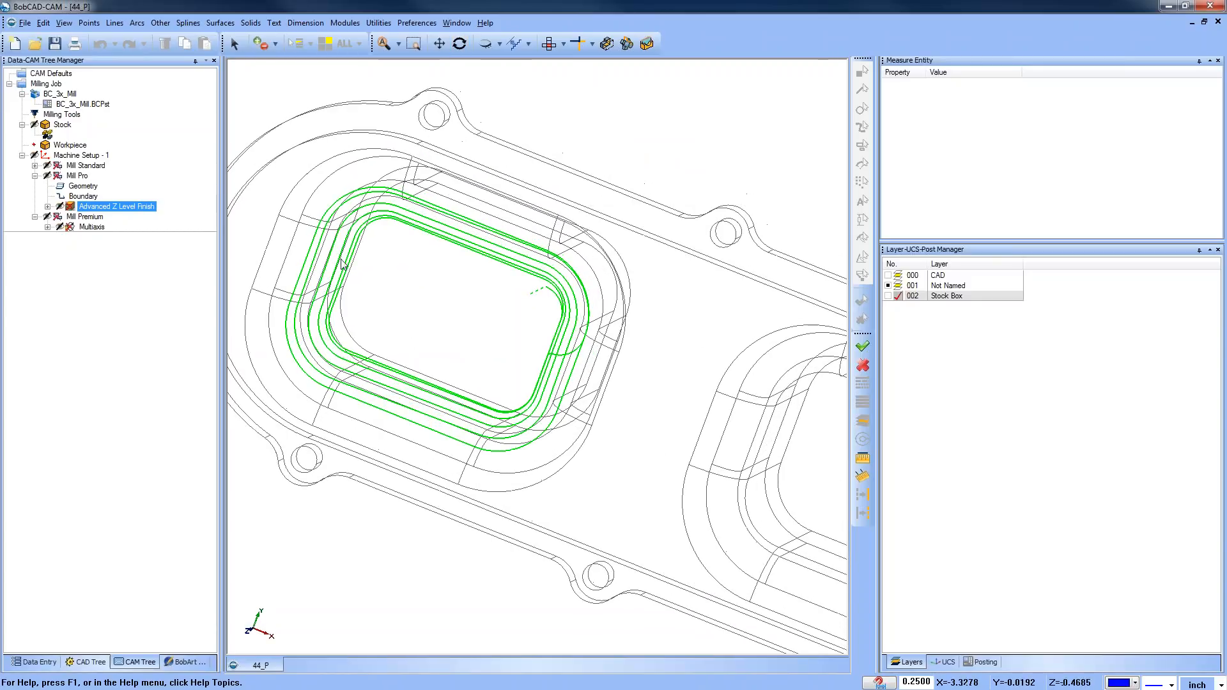
left_click(548, 45)
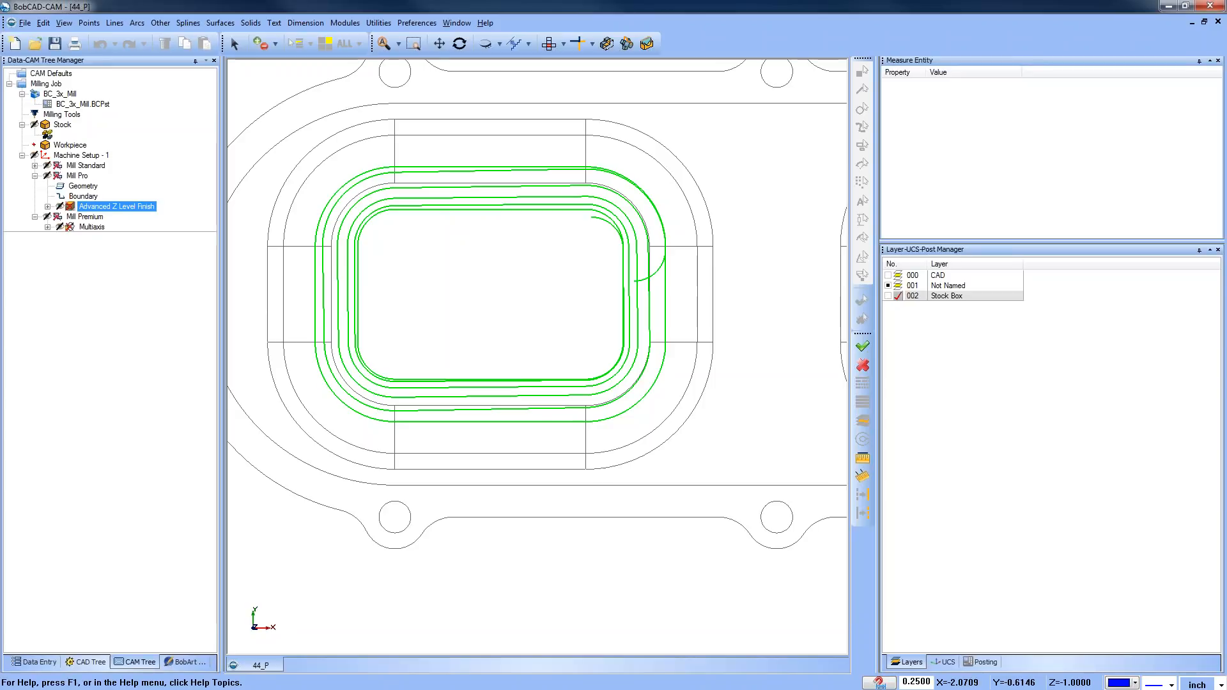
Collapse the Mill Pro feature and display the Z Level Finish toolpath of Mill Standard in the top view
left_click(72, 175)
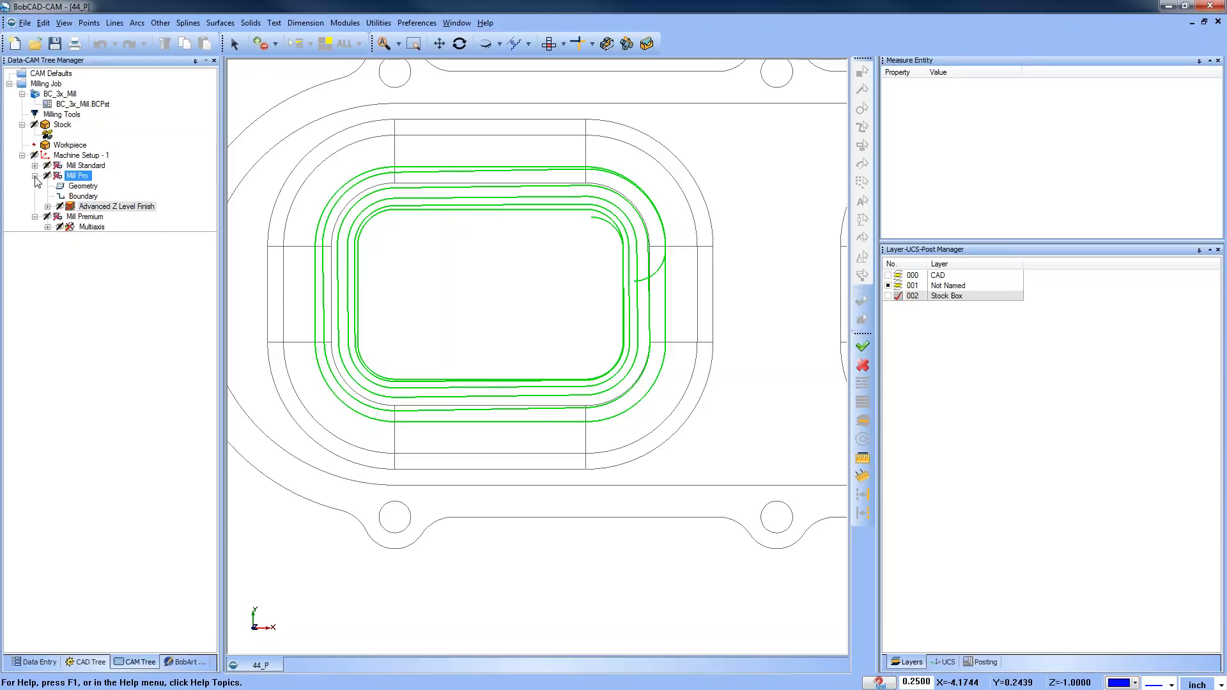
left_click(34, 176)
left_click(35, 165)
left_click(85, 197)
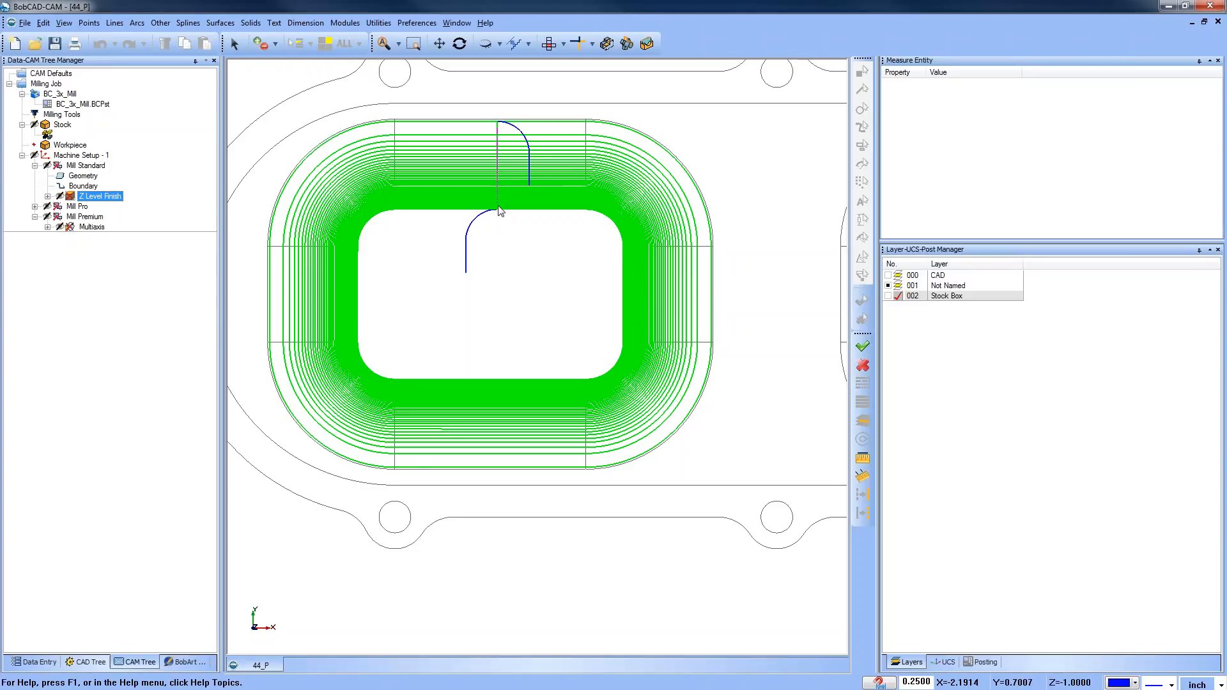
Collapse the Mill Standard feature and display the Advanced Z Level Finish toolpath of Mill Pro from above
left_click(34, 166)
left_click(35, 176)
left_click(102, 206)
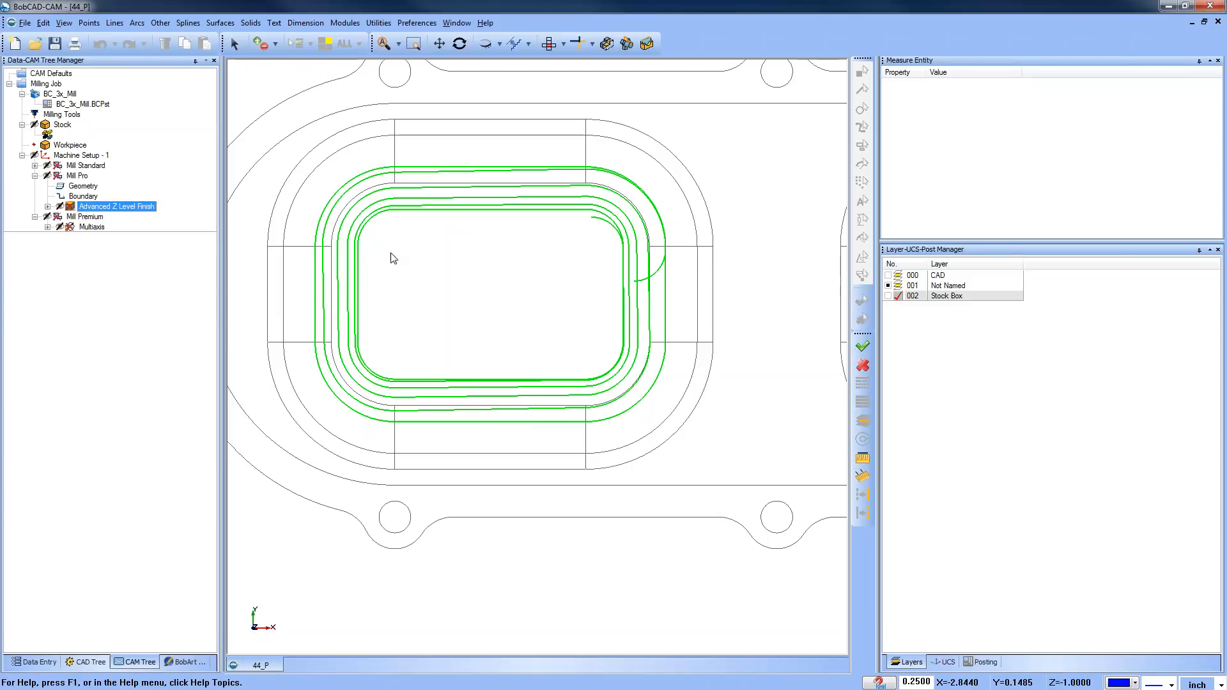
scroll(522, 276, "down", 3)
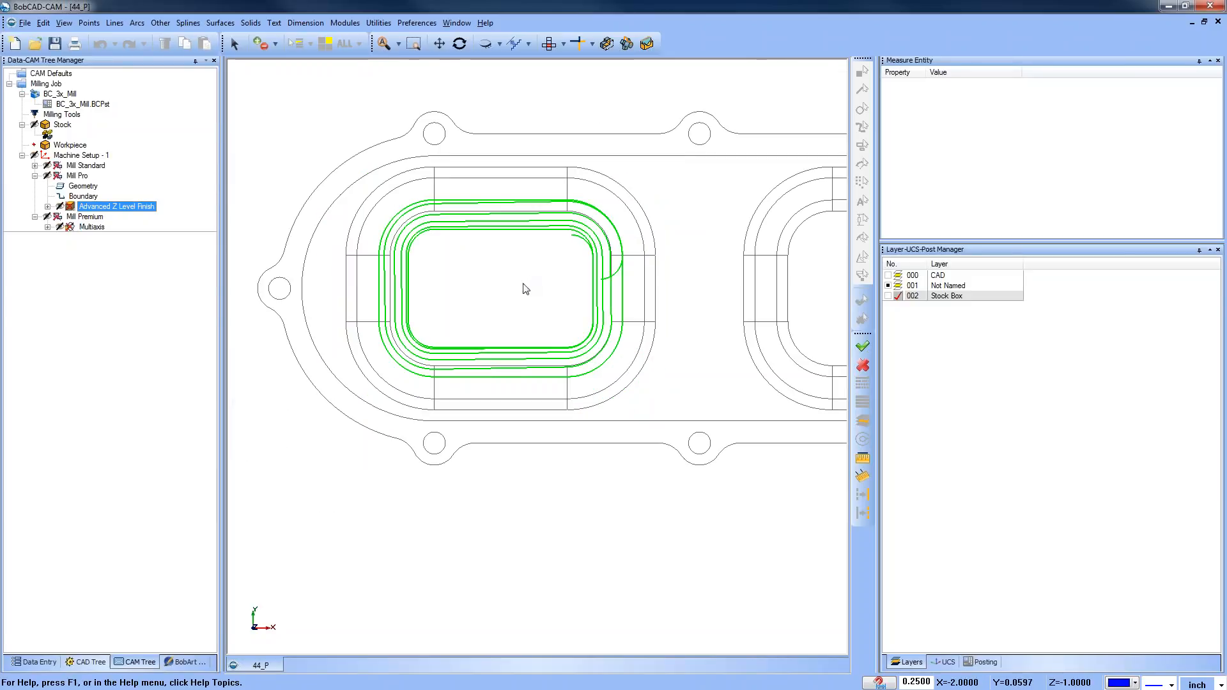
scroll(519, 287, "down", 1)
Display the Multiaxis toolpath of Mill Premium and view it up close at an angle on the wireframe part
middle_click_drag(563, 336, 462, 347)
left_click(92, 227)
middle_click_drag(647, 450, 570, 461)
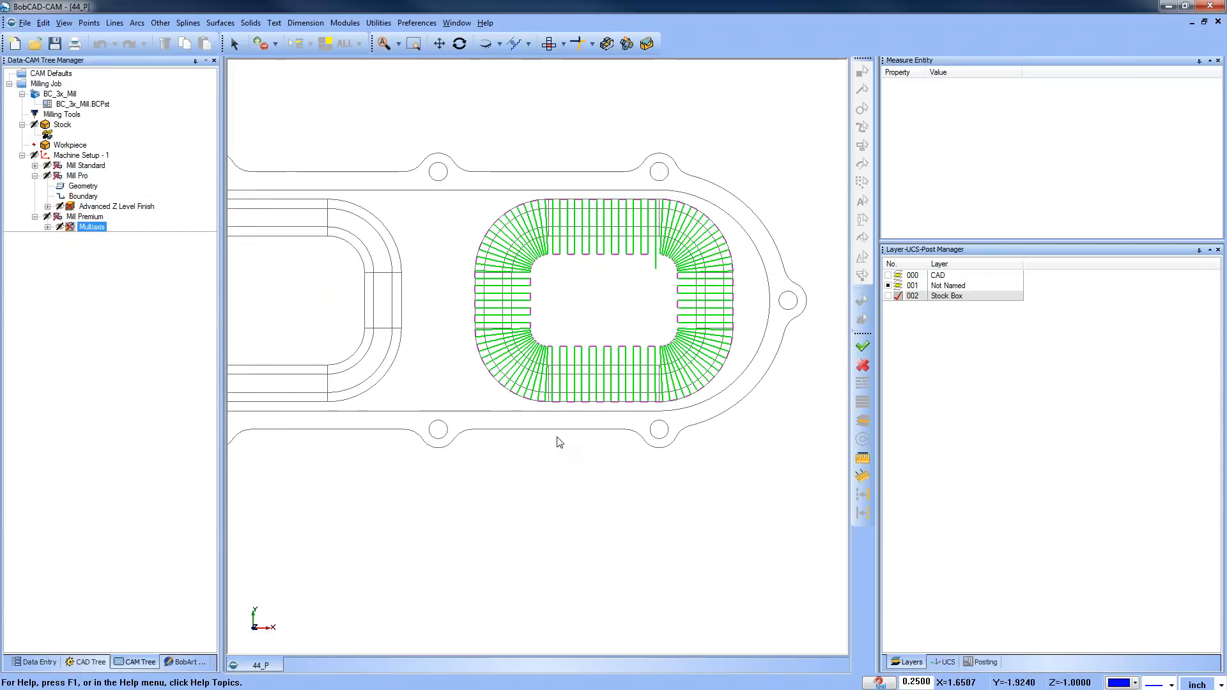
middle_click_drag(608, 490, 649, 412)
middle_click_drag(609, 212, 609, 336)
scroll(609, 336, "up", 3)
scroll(609, 338, "up", 1)
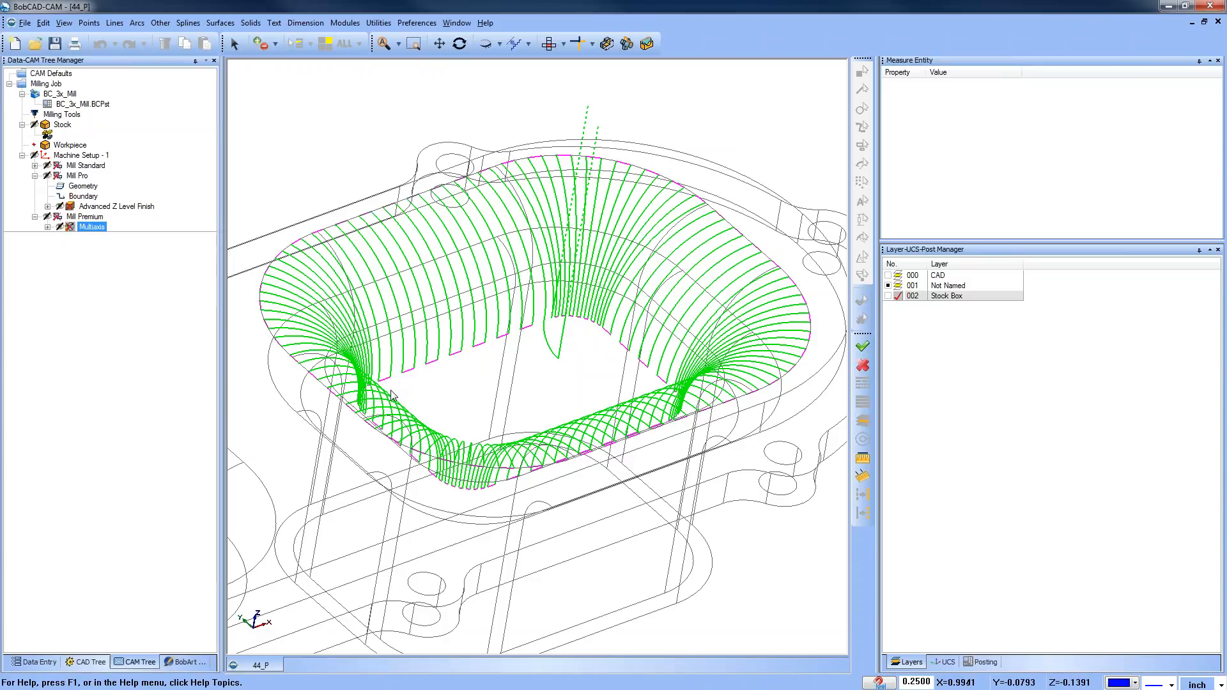
Shade the model and view the Multiaxis toolpath of Mill Premium on the whole part
key("ctrl+w")
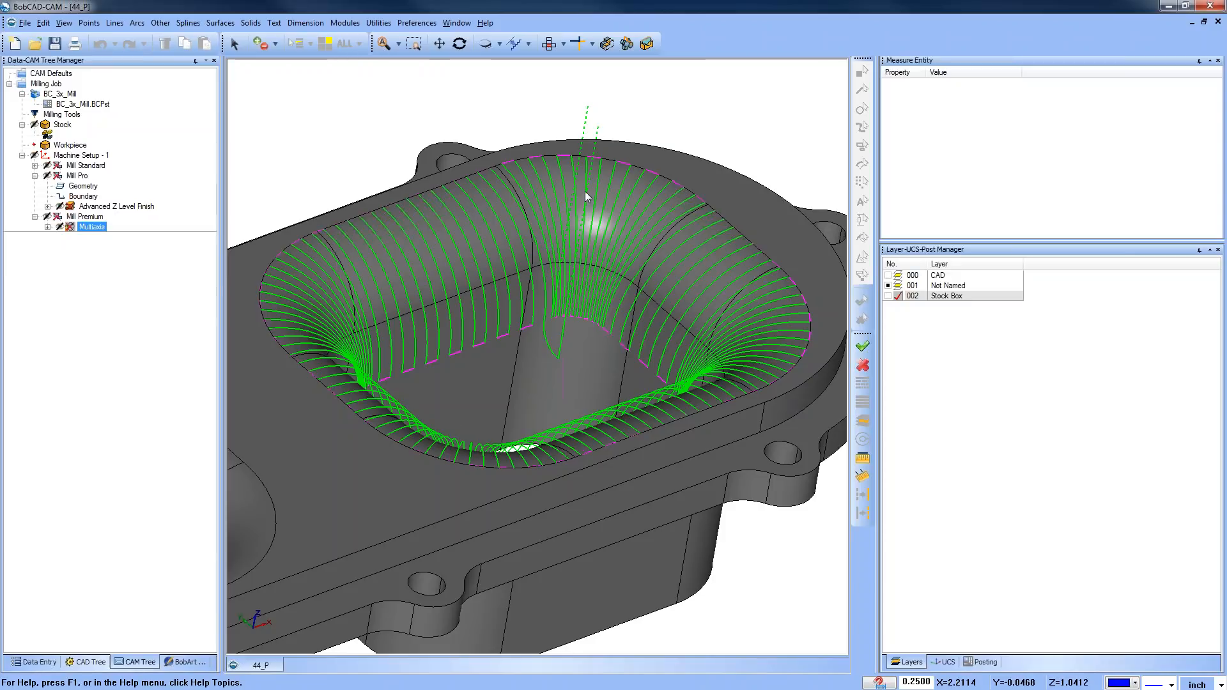
scroll(549, 282, "down", 5)
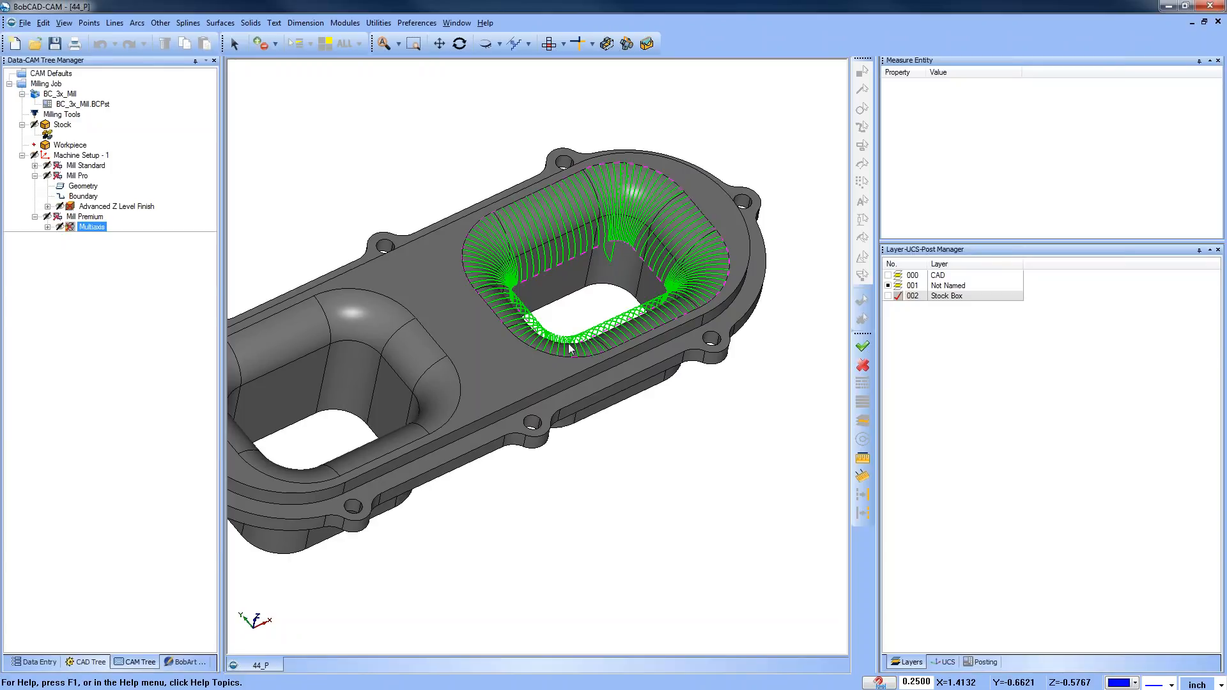
scroll(571, 347, "down", 3)
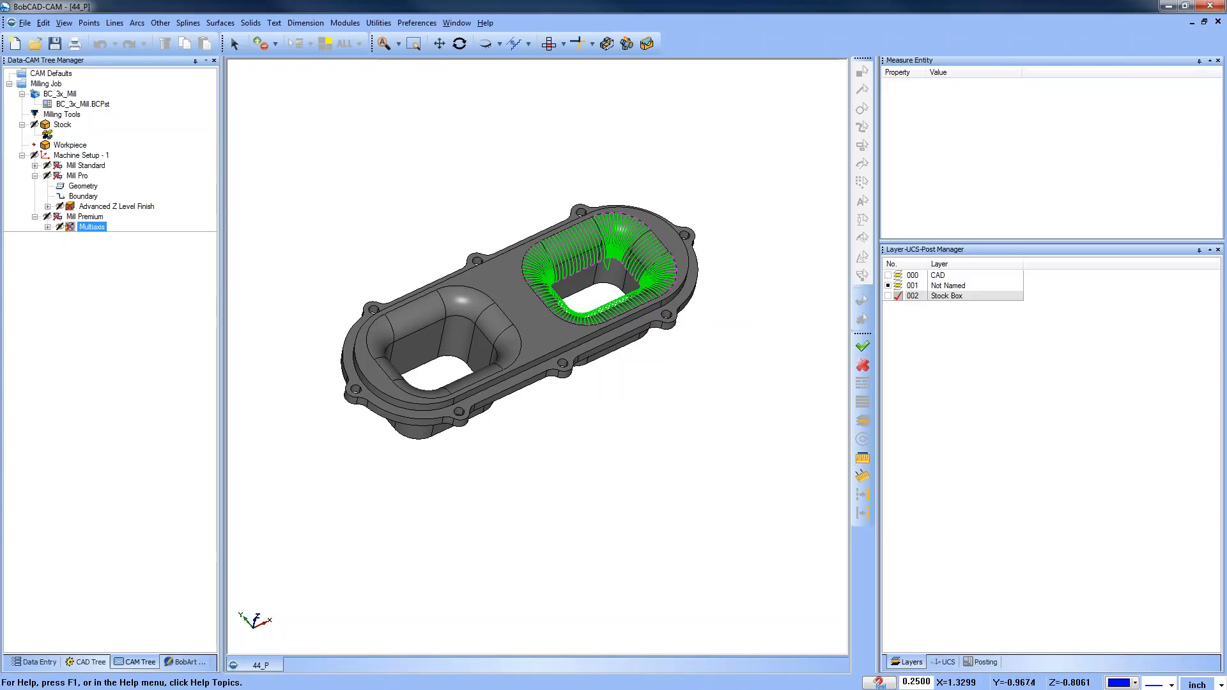
Select the entire part geometry, copy it and clear the selection
left_click(234, 44)
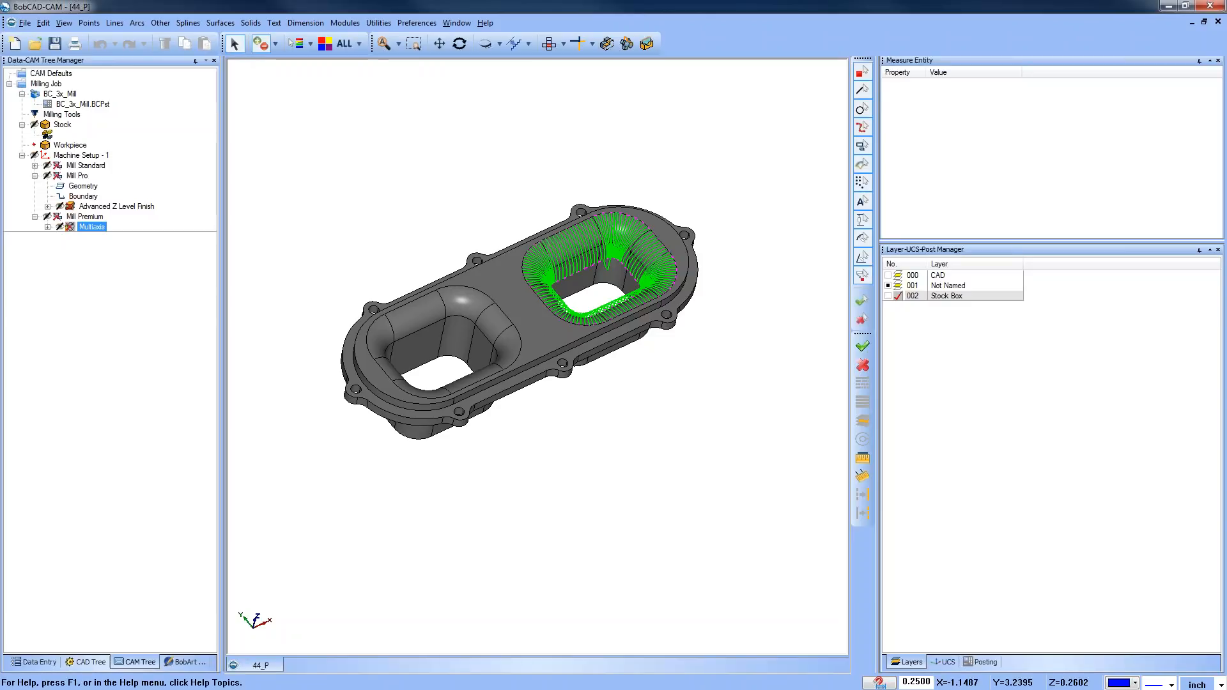
key("ctrl+a")
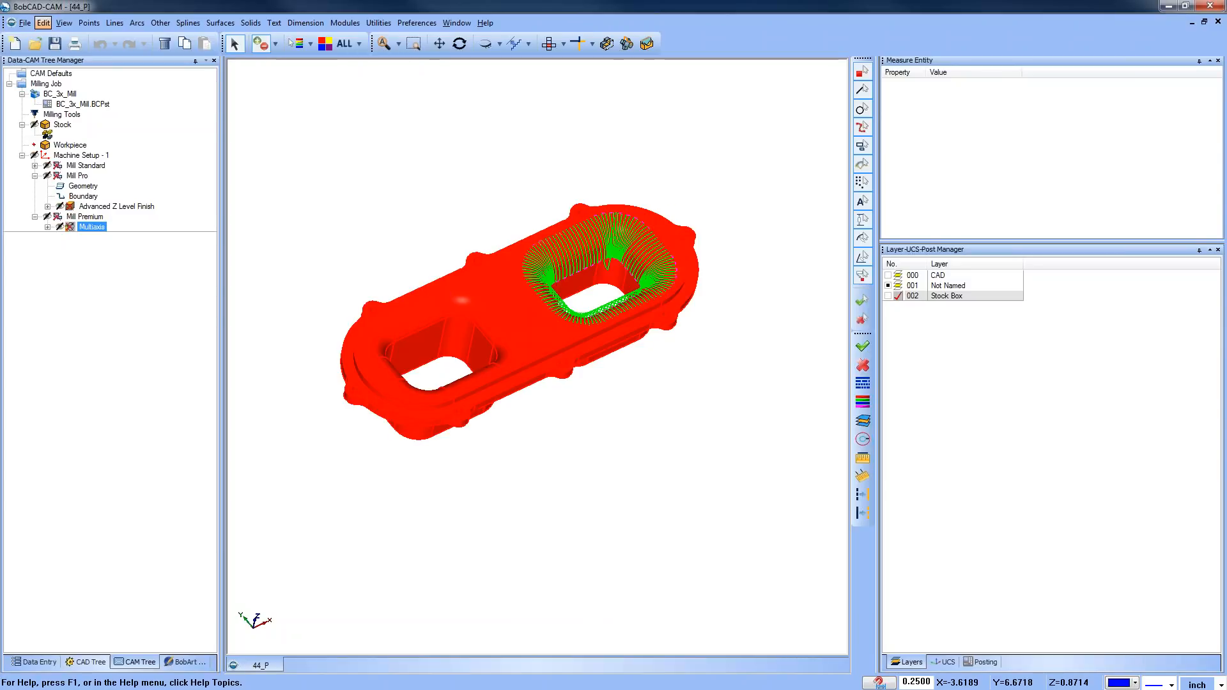
left_click(51, 28)
left_click(81, 78)
right_click(376, 137)
left_click(412, 159)
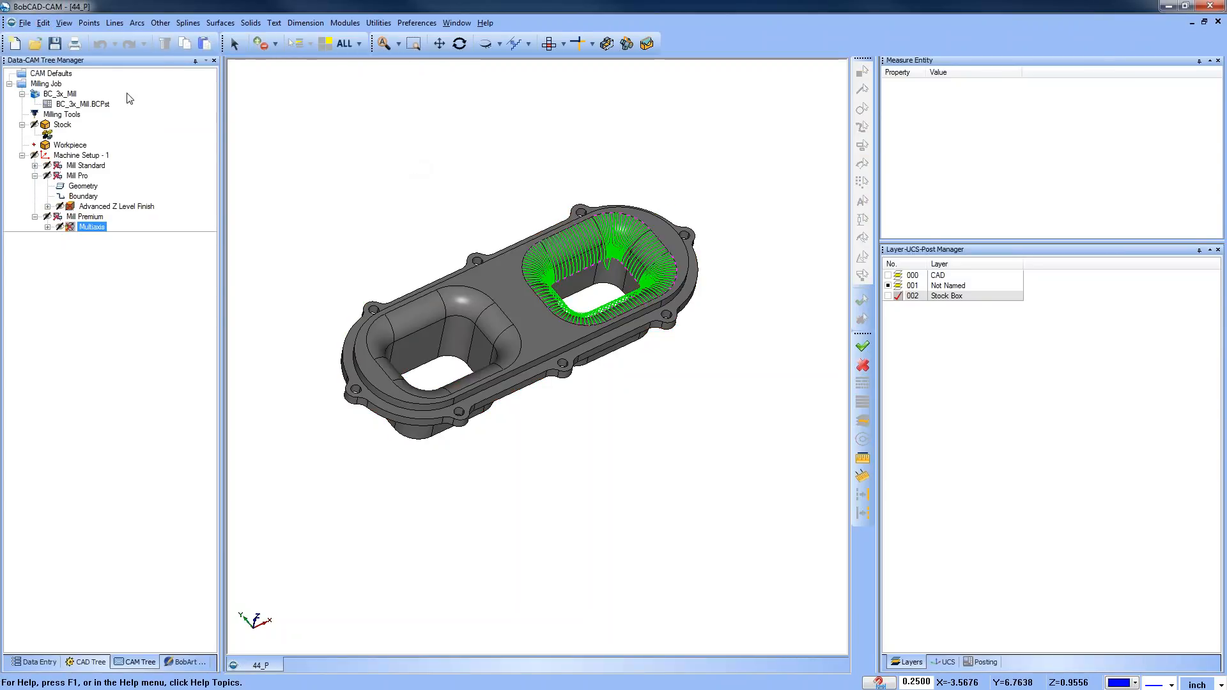
Create a new document and paste the copied part into it
left_click(15, 43)
left_click(44, 23)
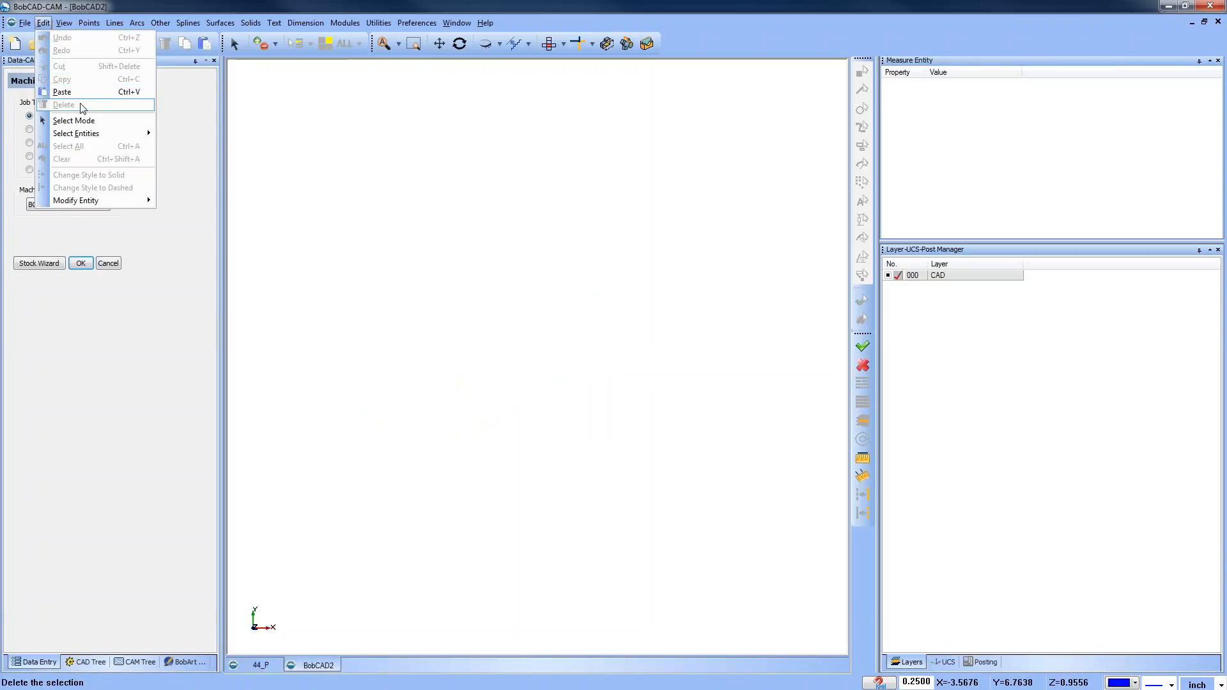
left_click(62, 91)
Measure the arc edge of the rounded rim of the first pocket
scroll(433, 247, "down", 5)
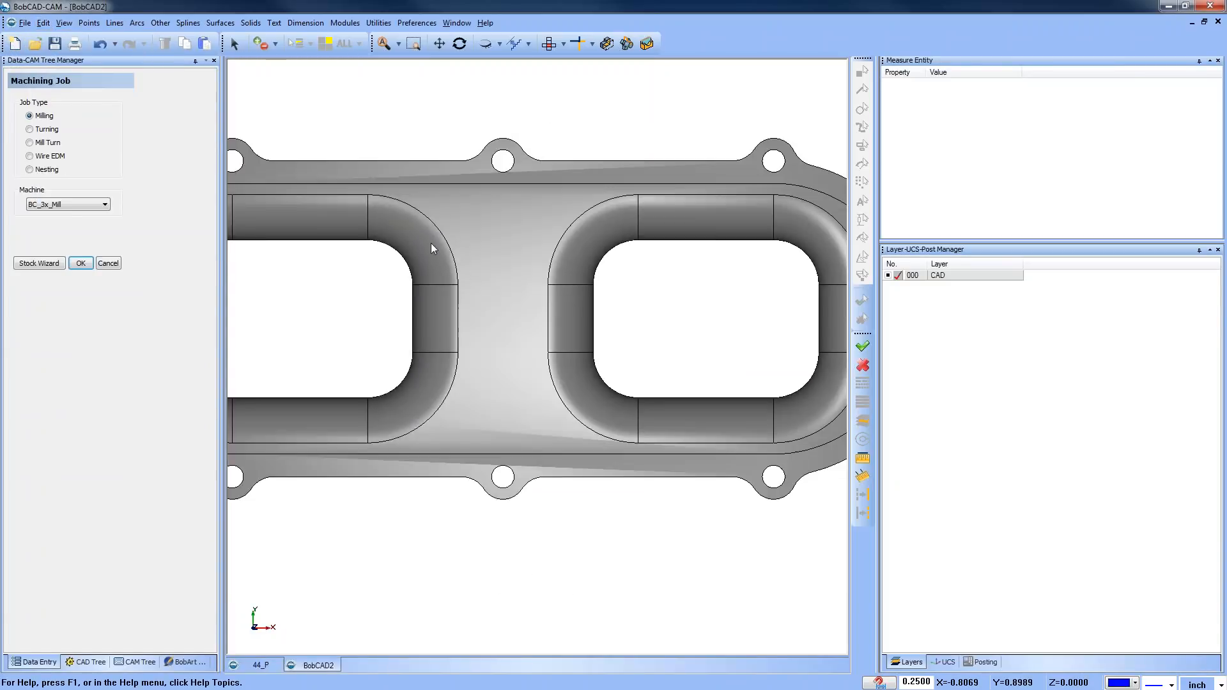
middle_click_drag(554, 416, 576, 449, "ctrl")
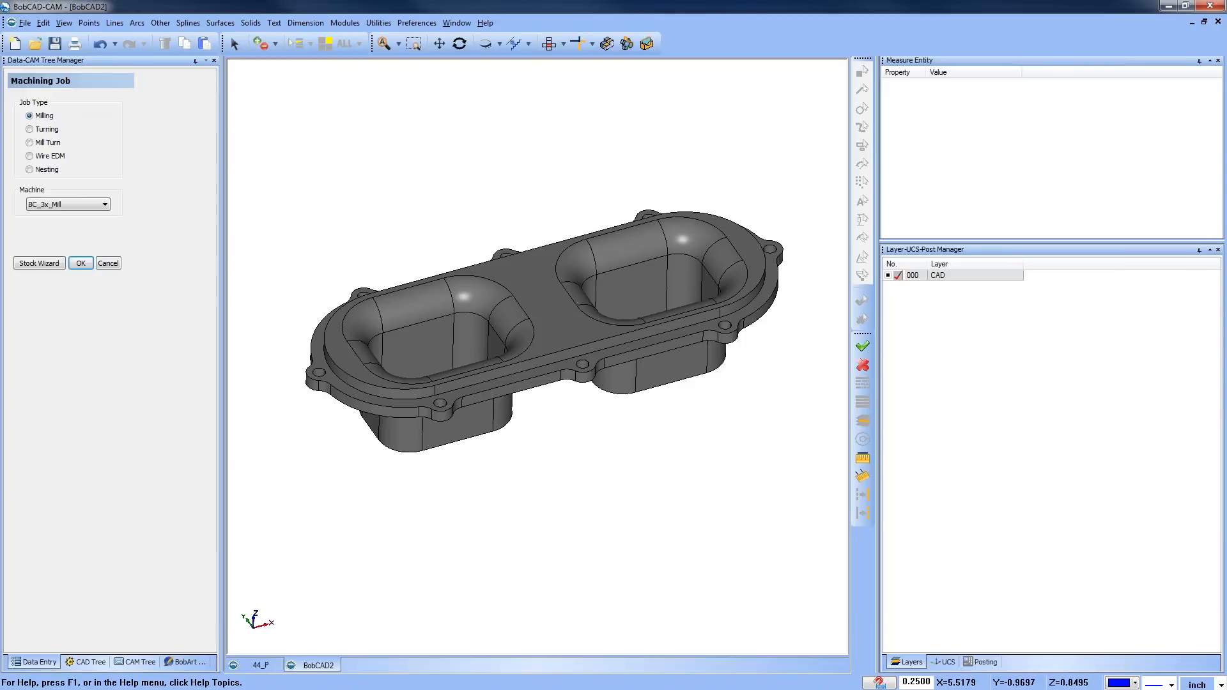
left_click(862, 458)
left_click(505, 298)
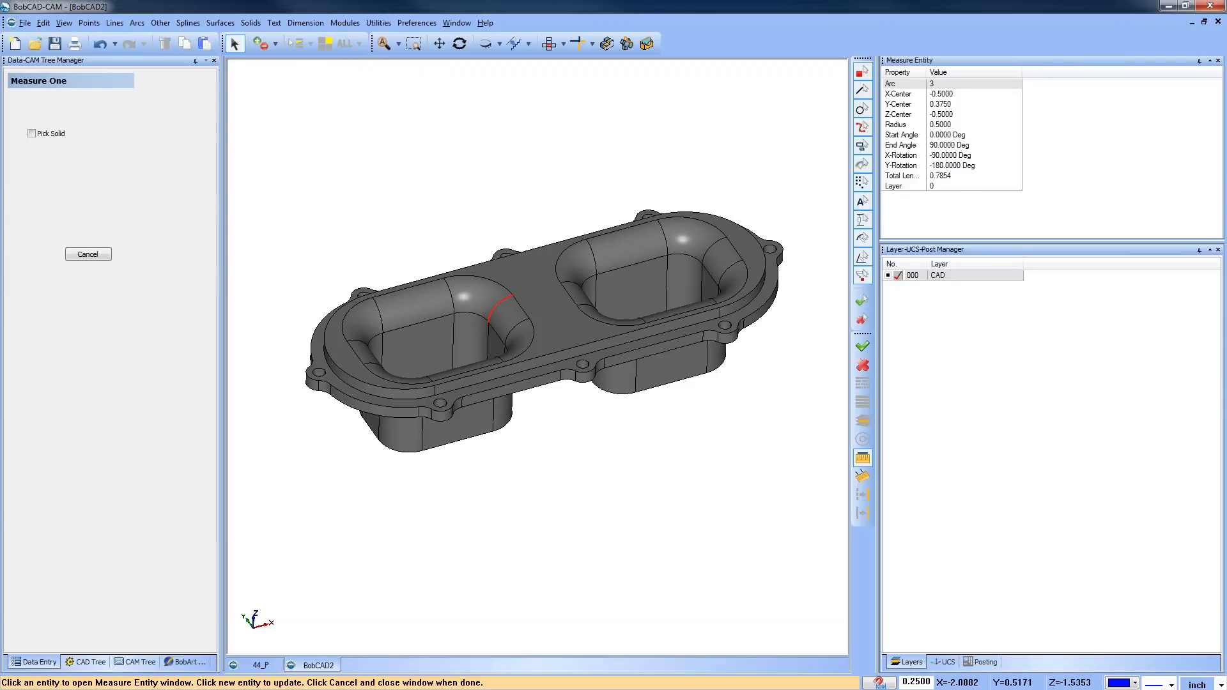
Create a new milling job for the BC_3x_Mill machine with rectangular stock and the default Machine Setup - 1
left_click(137, 662)
right_click(59, 78)
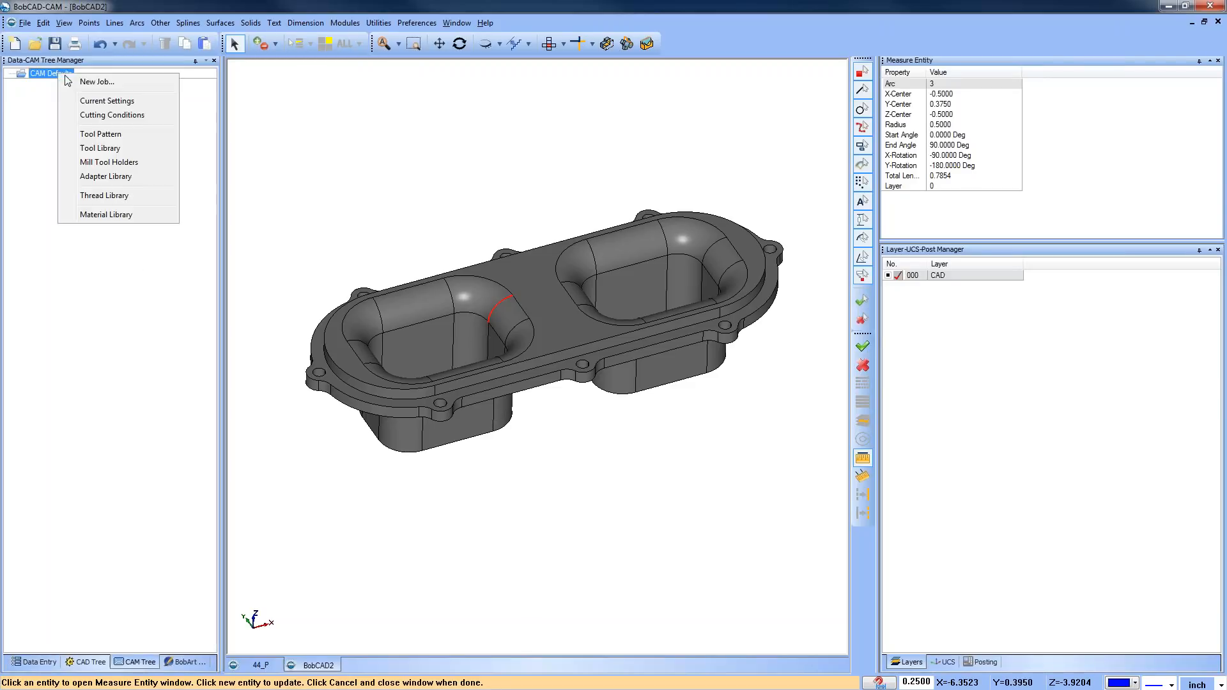
left_click(96, 89)
left_click(64, 263)
left_click(89, 208)
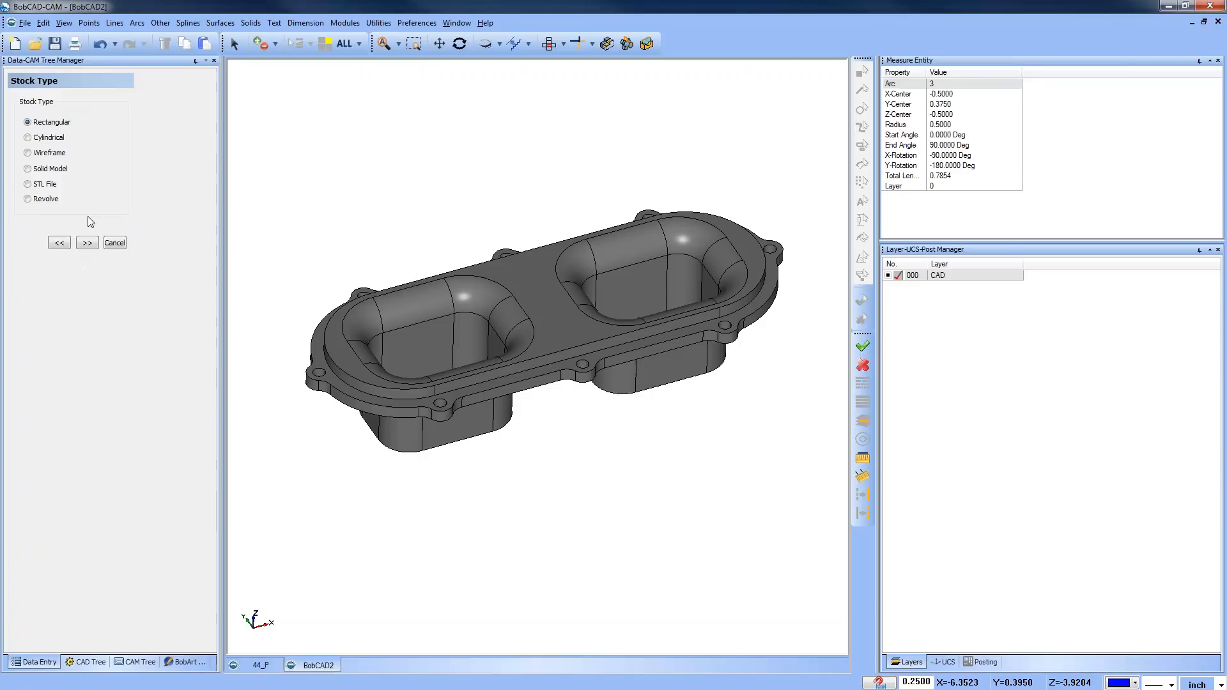
left_click(89, 242)
left_click(57, 353)
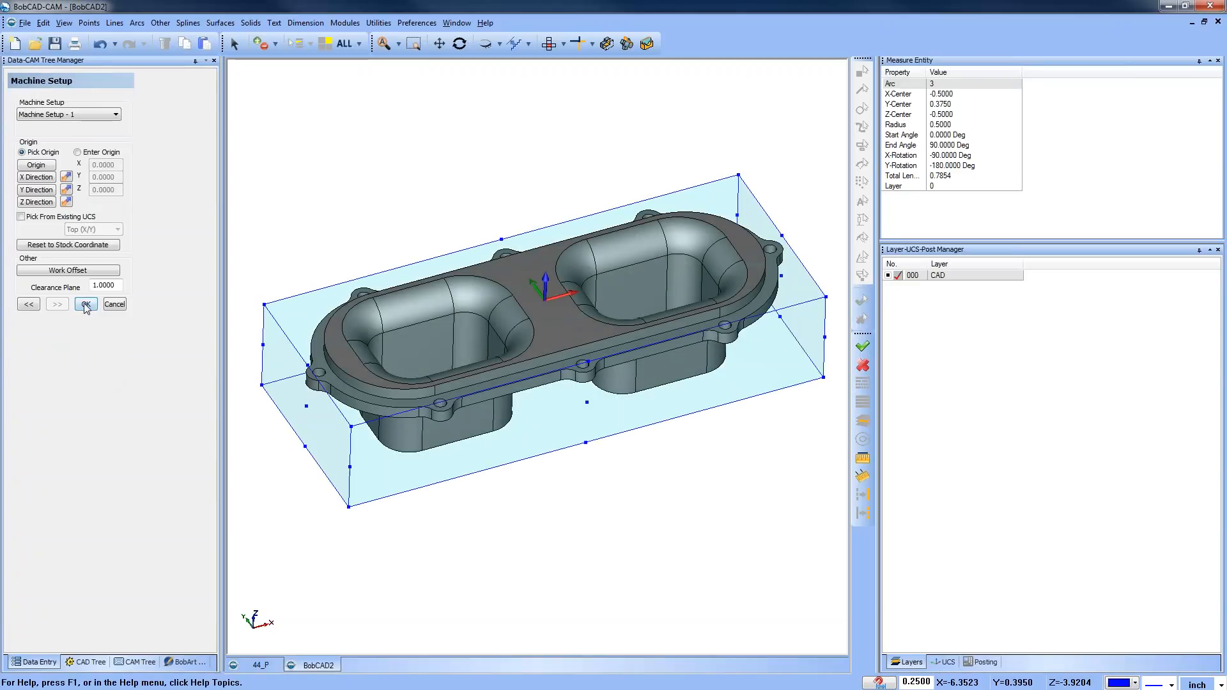
left_click(86, 307)
Add a Mill 2 Axis feature and select the constant Z edge chain below the rounded rim of the first pocket as its geometry
right_click(73, 157)
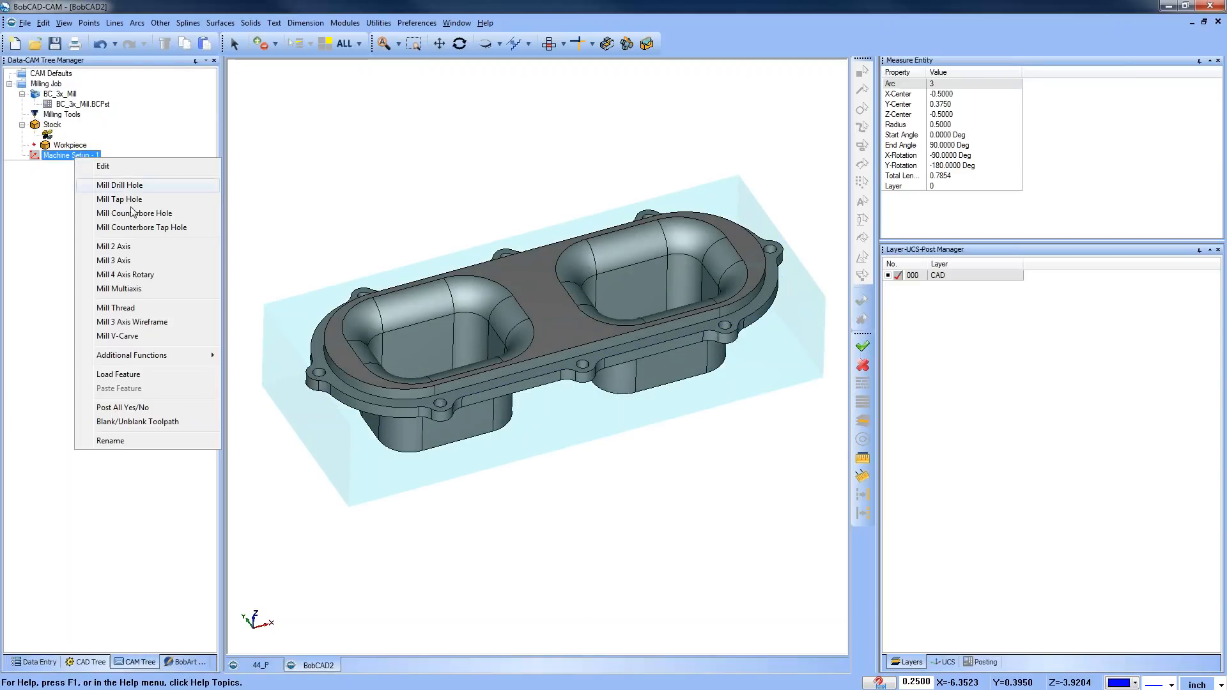
left_click(174, 252)
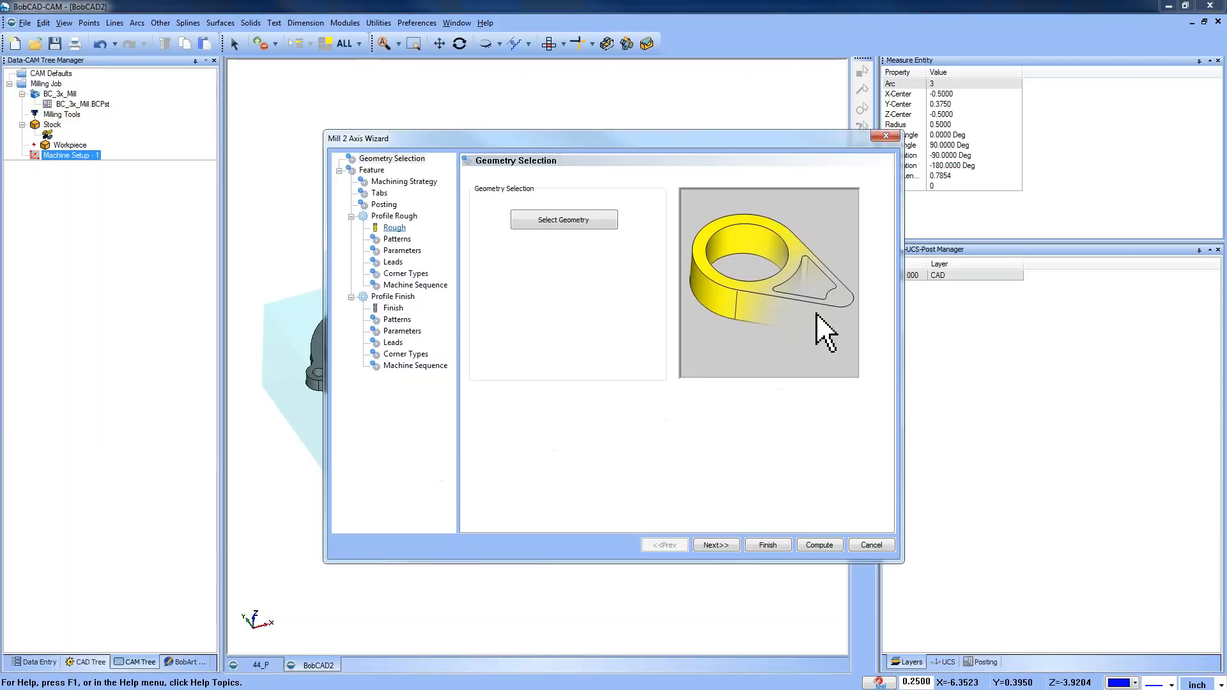
left_click(546, 220)
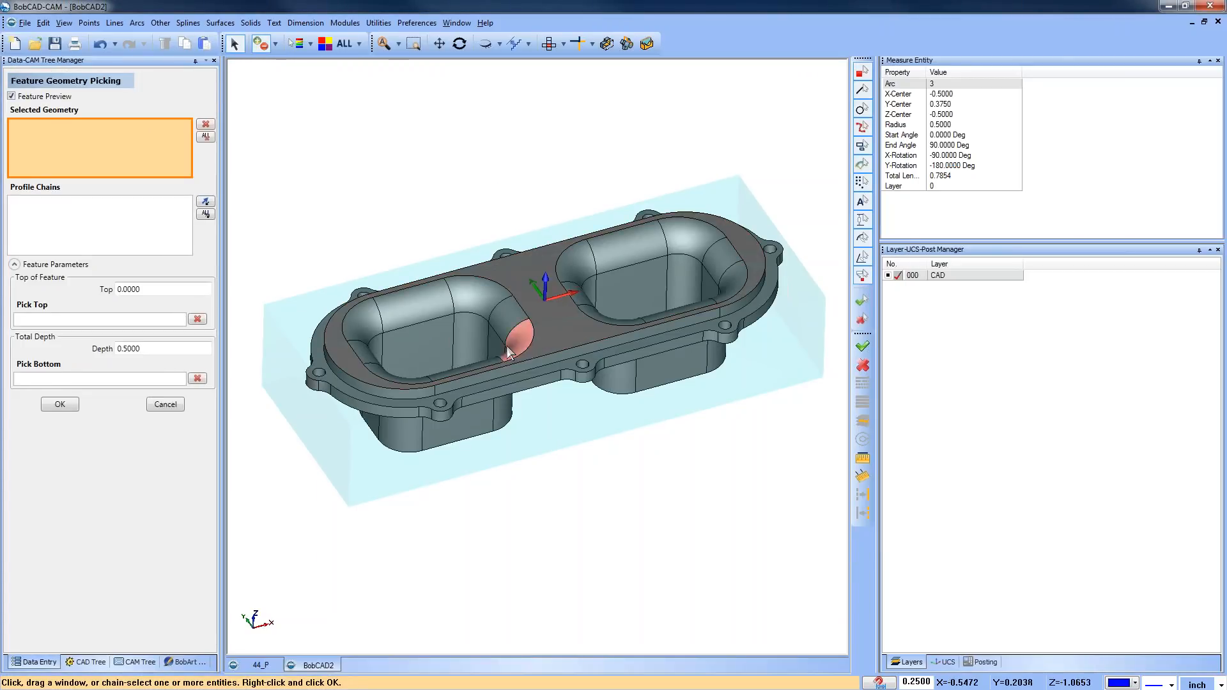
scroll(471, 313, "up", 5)
right_click(471, 313)
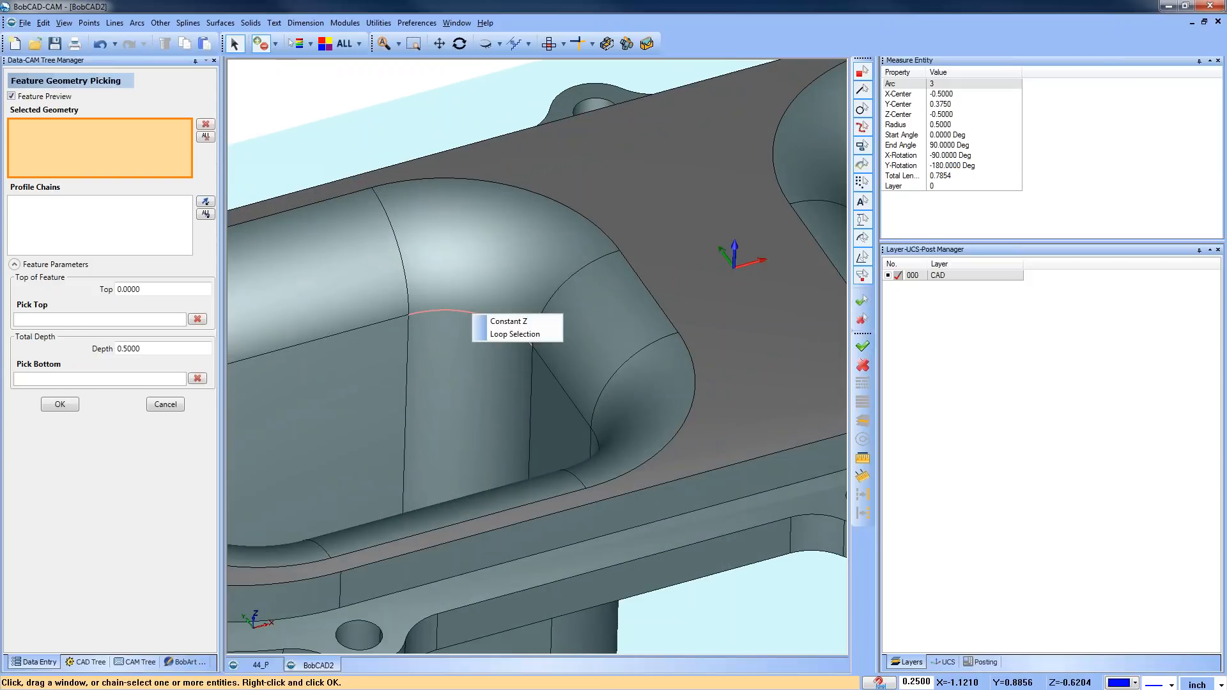
left_click(510, 321)
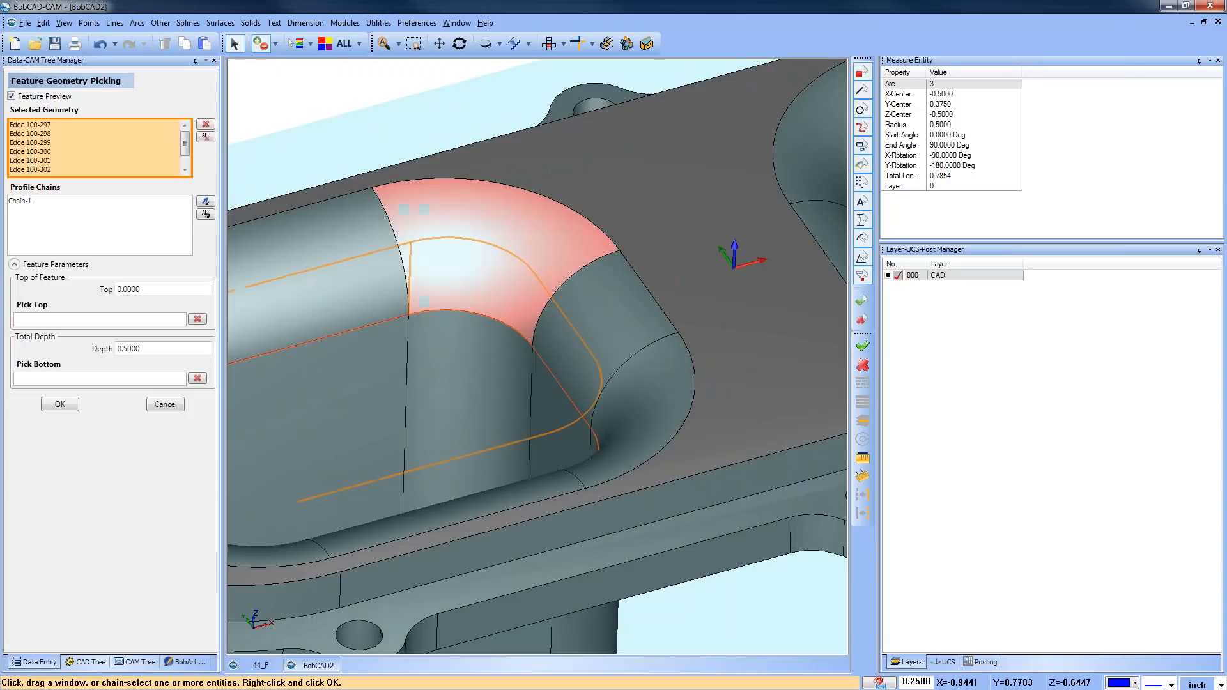
scroll(511, 326, "down", 5)
middle_click_drag(629, 471, 634, 490)
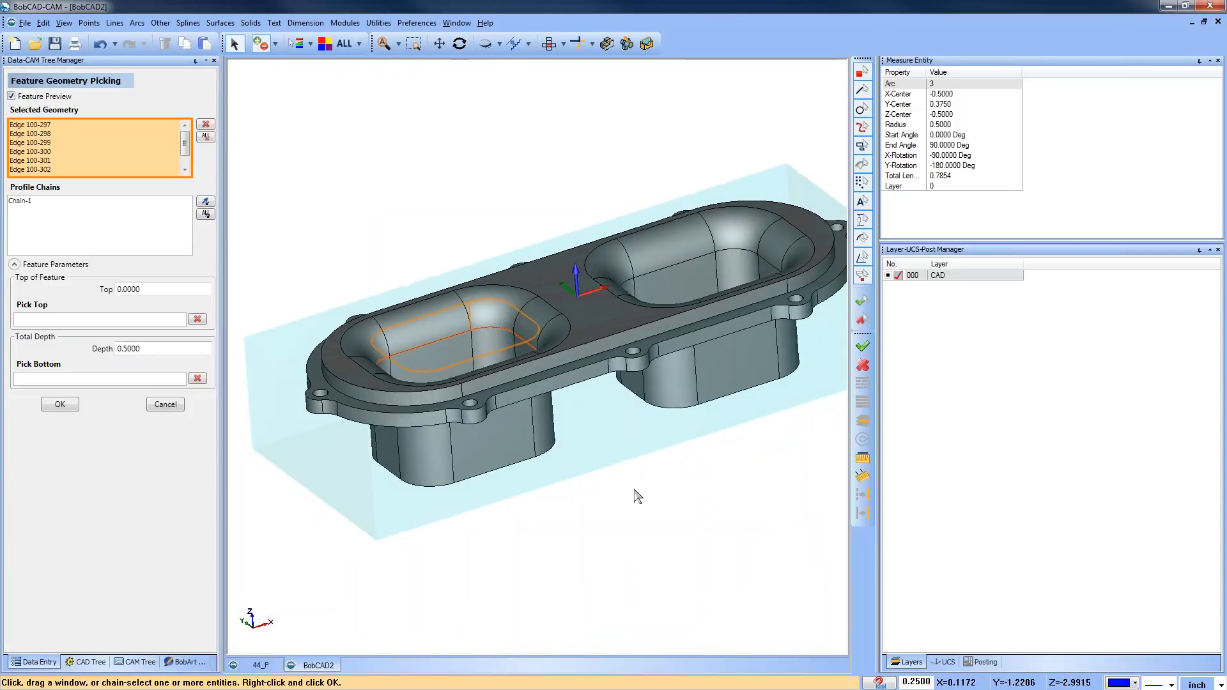
left_click(60, 404)
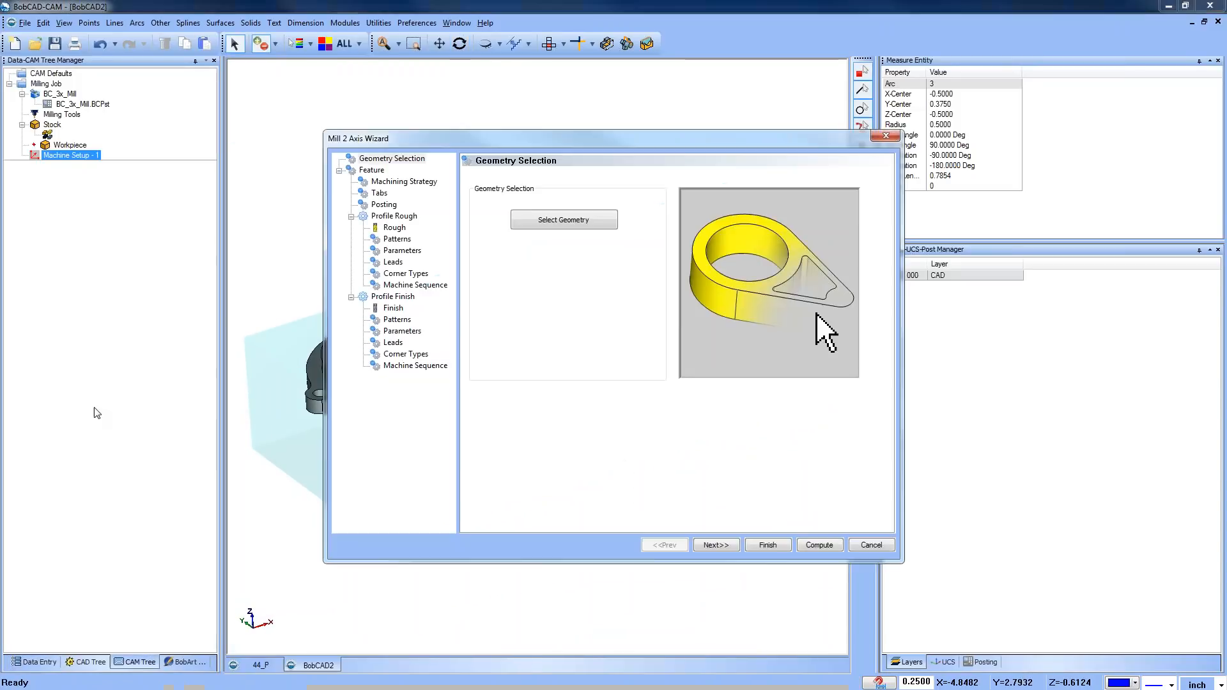
Replace the Profile Rough and Profile Finish operations with Corner Rounding and open the Corner Rounding tool settings
left_click(404, 182)
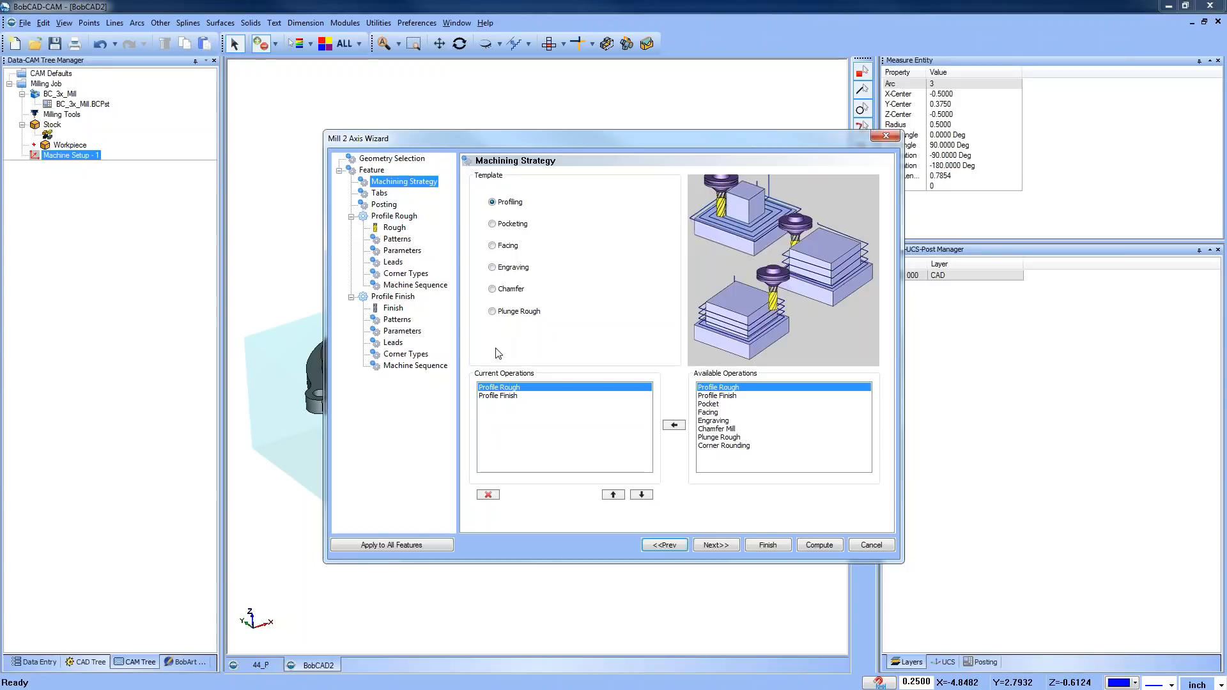
left_click(496, 498)
left_click(490, 496)
left_click(718, 446)
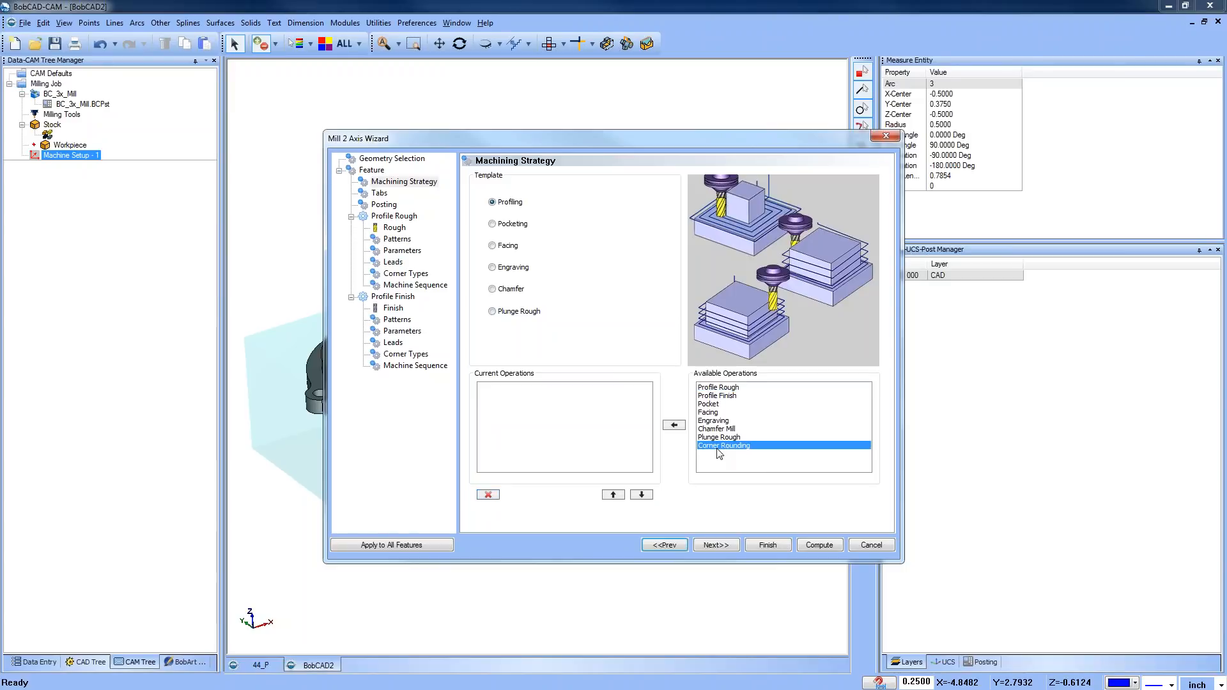
left_click(674, 425)
left_click(716, 544)
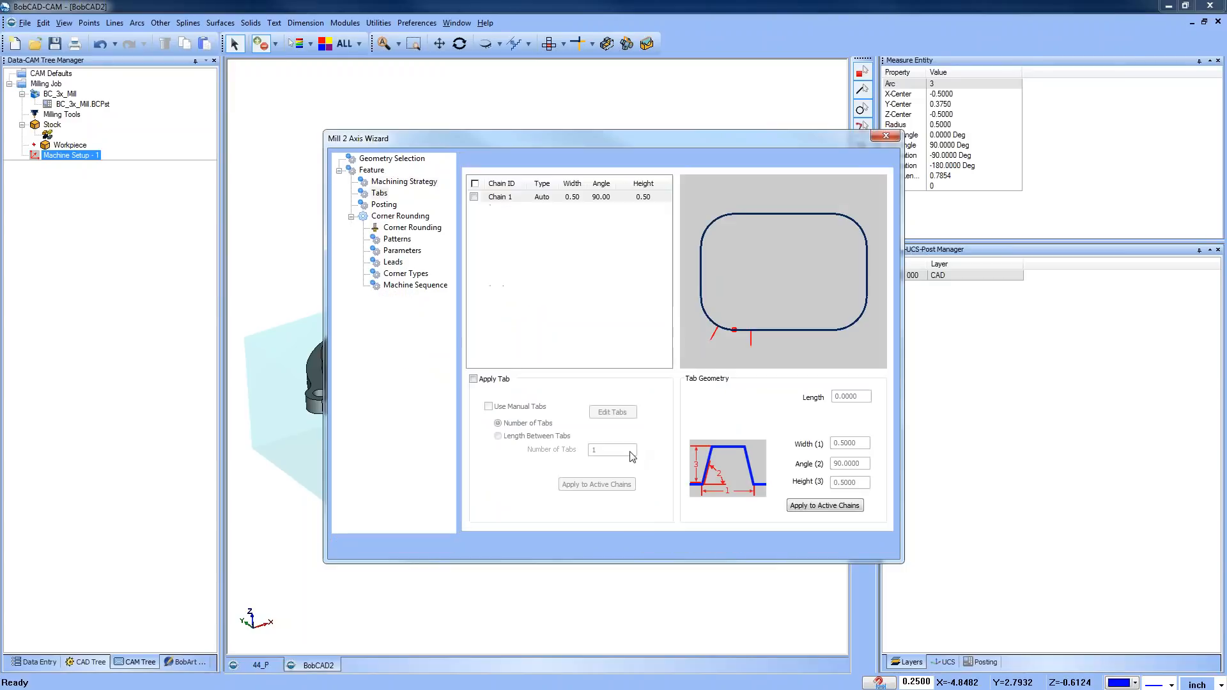
left_click(401, 230)
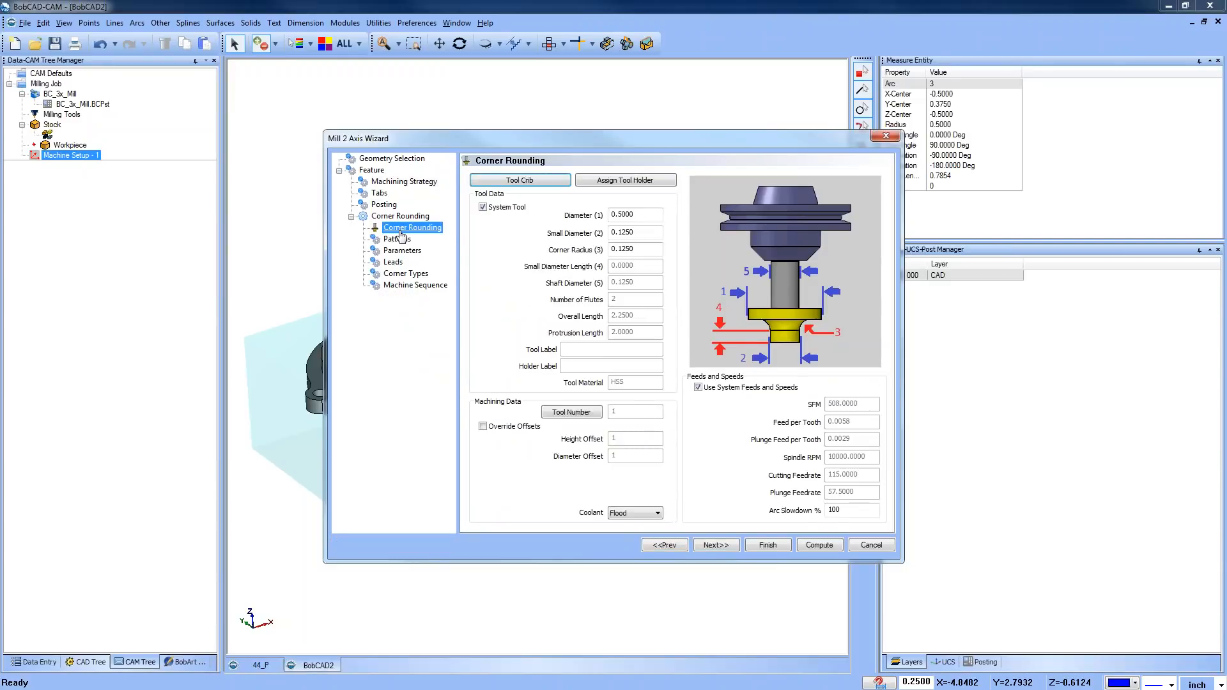
Assign the 1.500D - .500R - .375TD corner-round tool from the tool library to the Corner Rounding operation and compute the toolpath
left_click(519, 180)
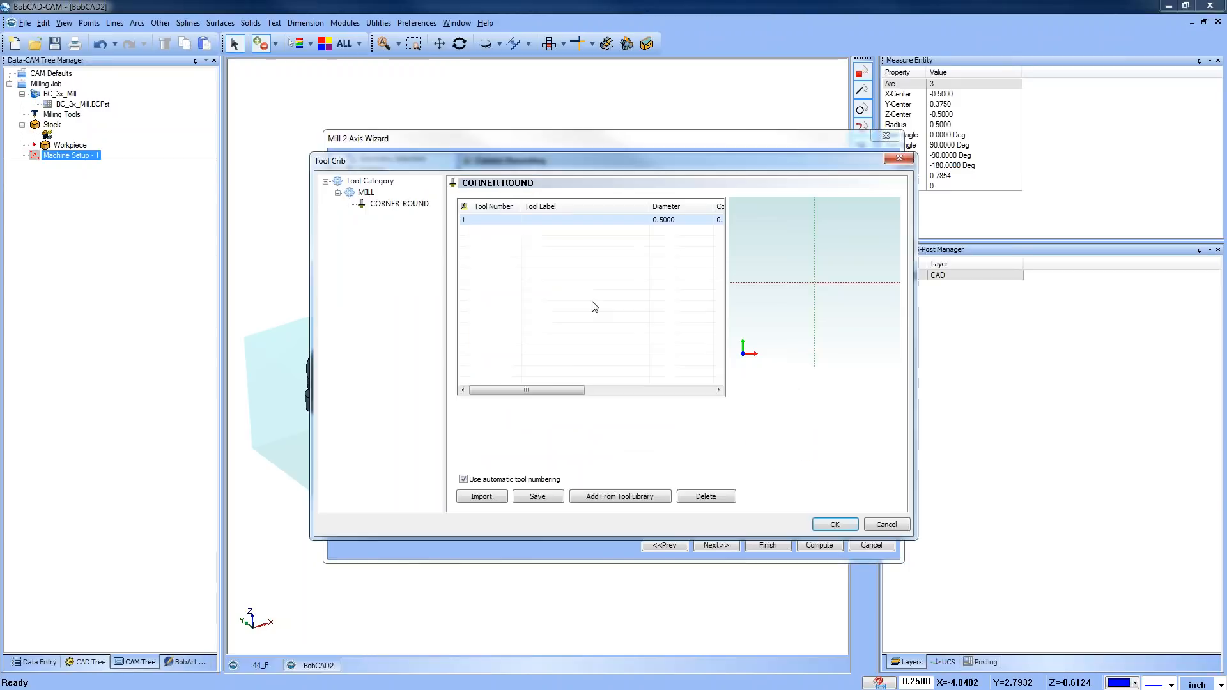
left_click(619, 496)
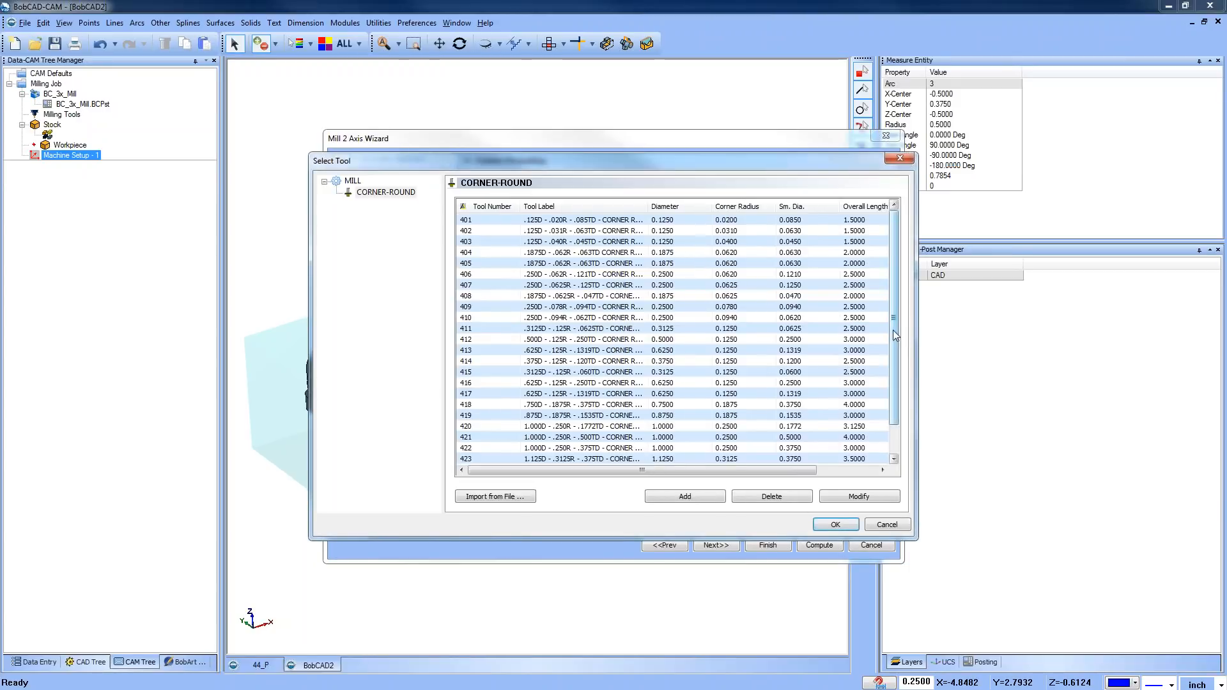
left_click(673, 341)
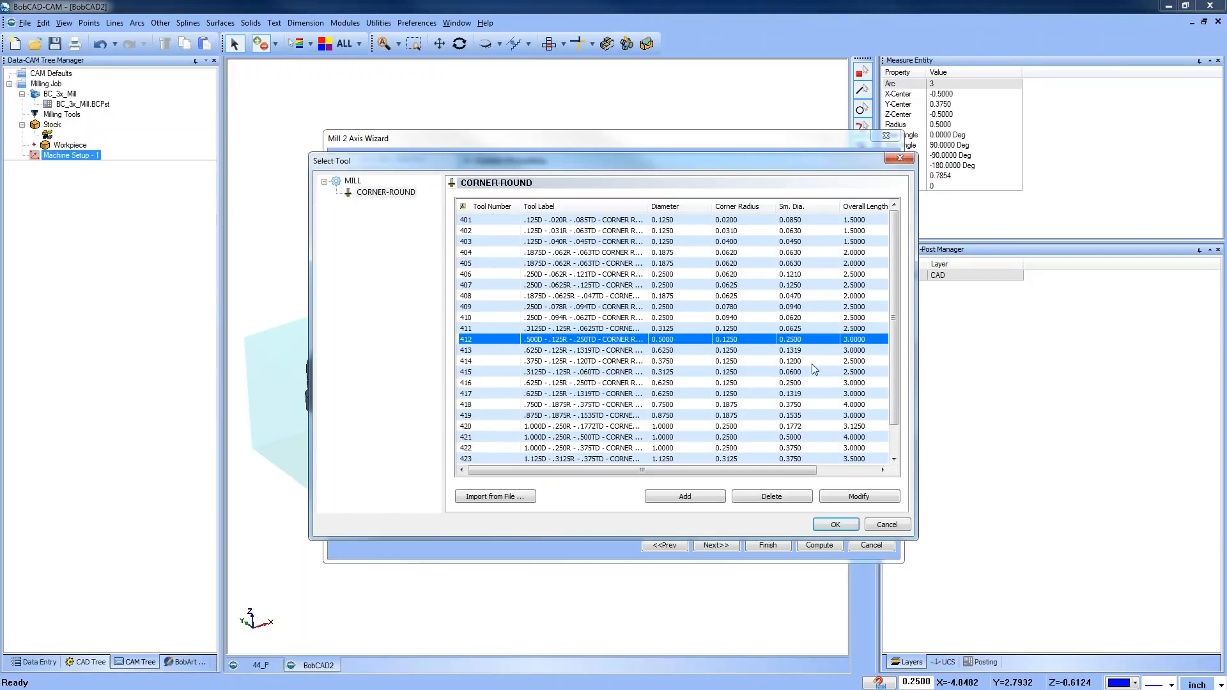
left_click_drag(895, 389, 891, 428)
left_click(734, 463)
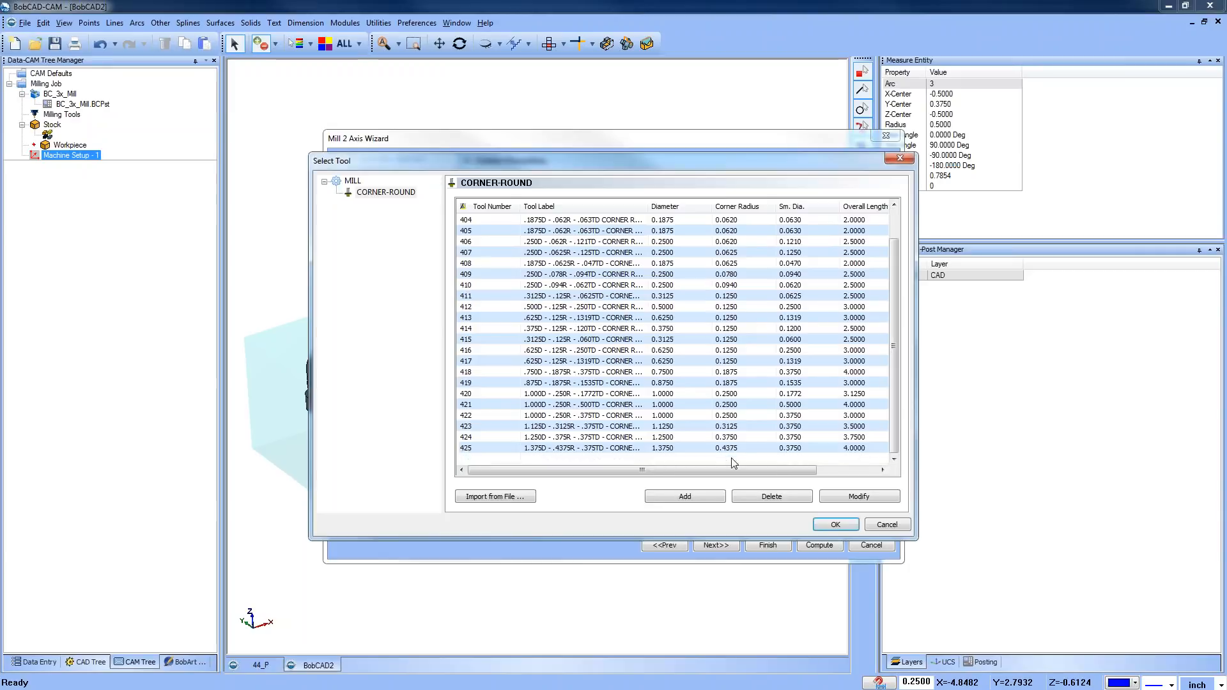
left_click(833, 525)
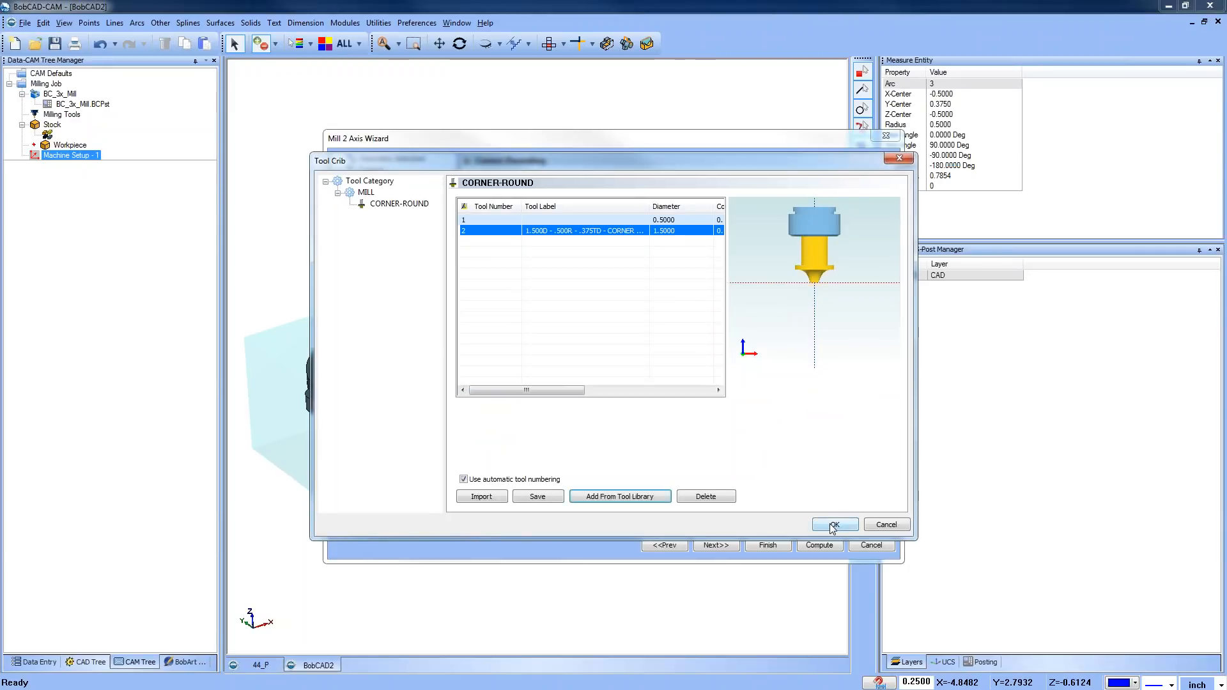
left_click(832, 525)
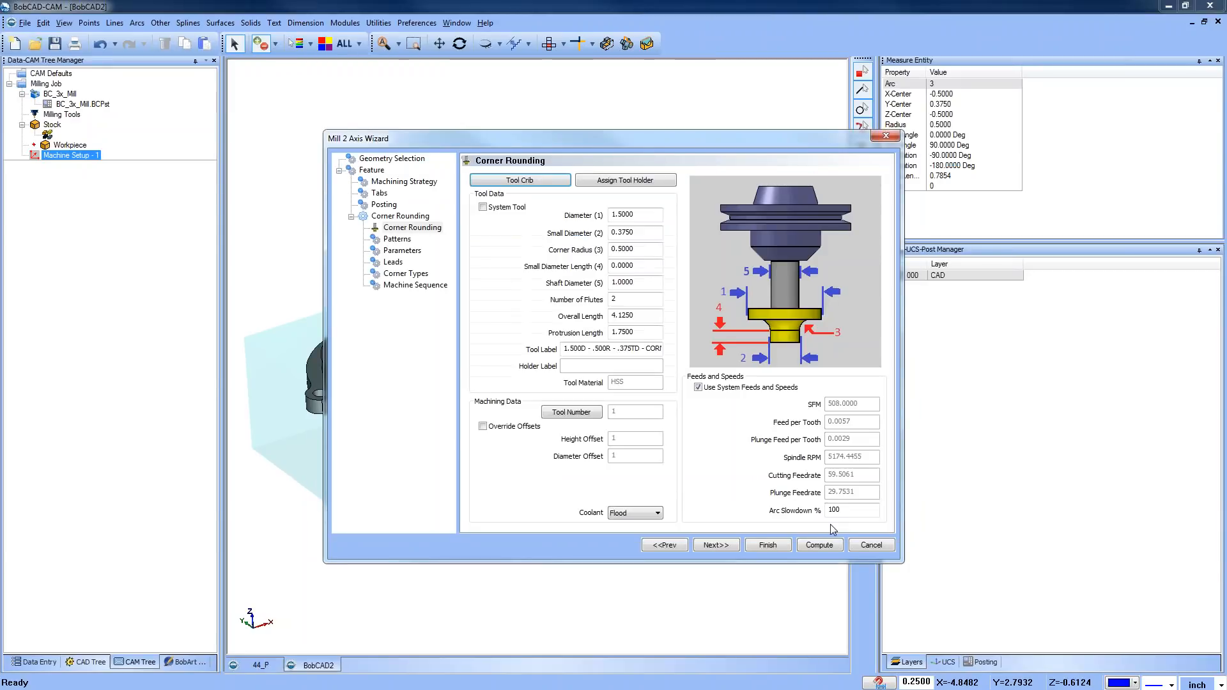
left_click(820, 545)
Backplot the Corner Rounding toolpath in the first pocket through to its end
left_click(96, 196)
right_click(101, 201)
left_click(116, 218)
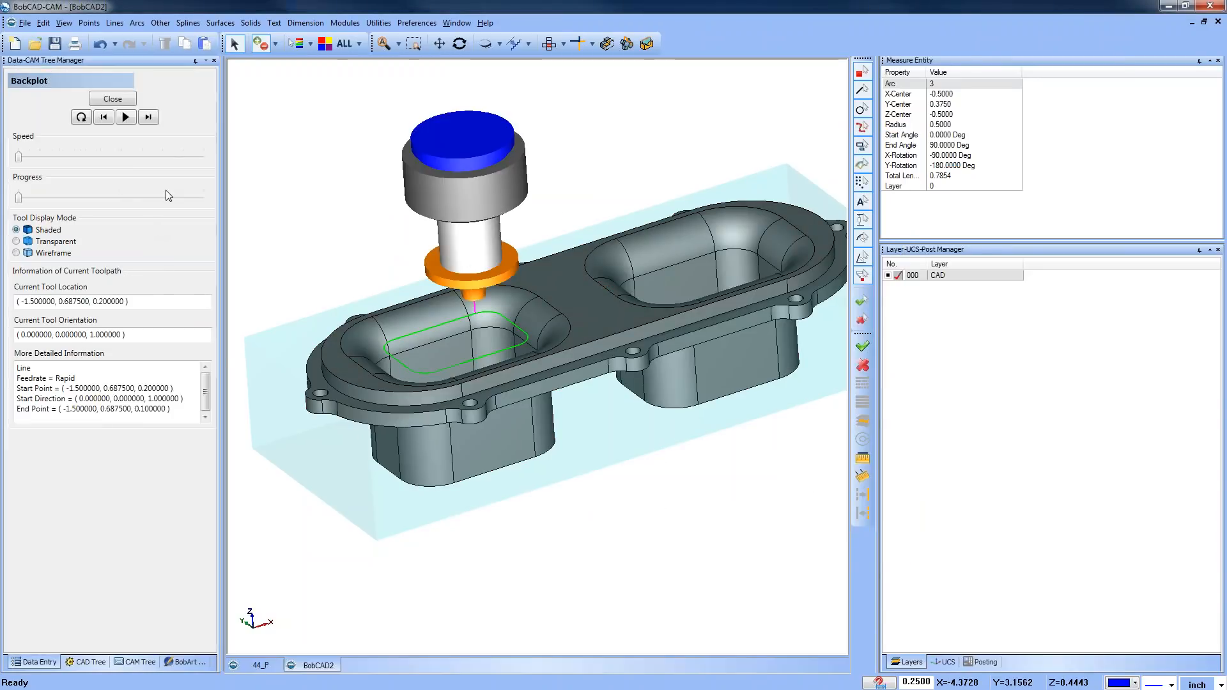
left_click(149, 118)
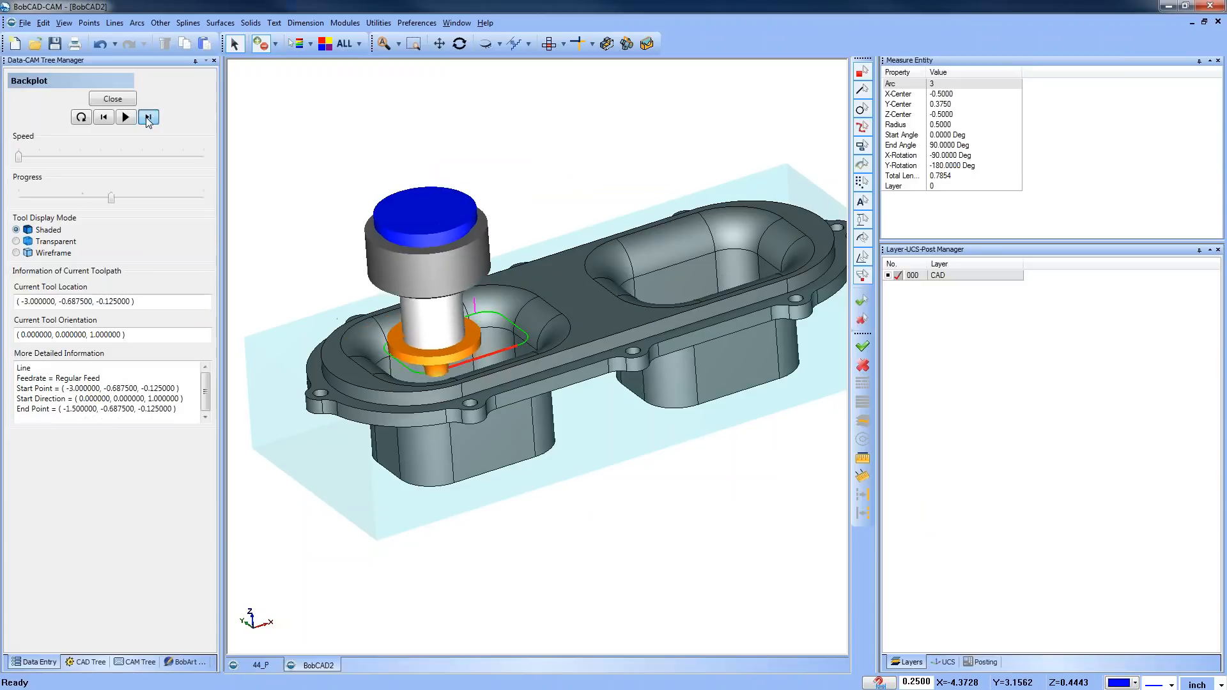
left_click(149, 122)
left_click(148, 122)
left_click(149, 123)
mouse_move(632, 425)
middle_mouse_down()
mouse_move(630, 375)
mouse_move(634, 418)
middle_mouse_up()
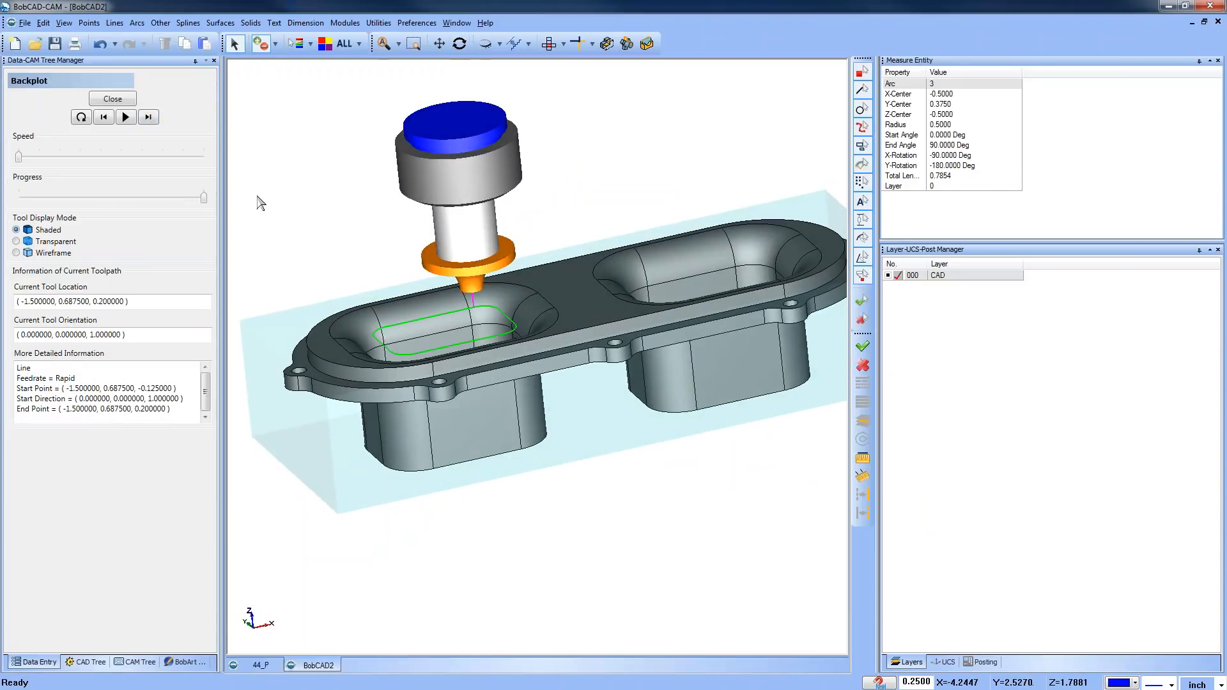
left_click(113, 98)
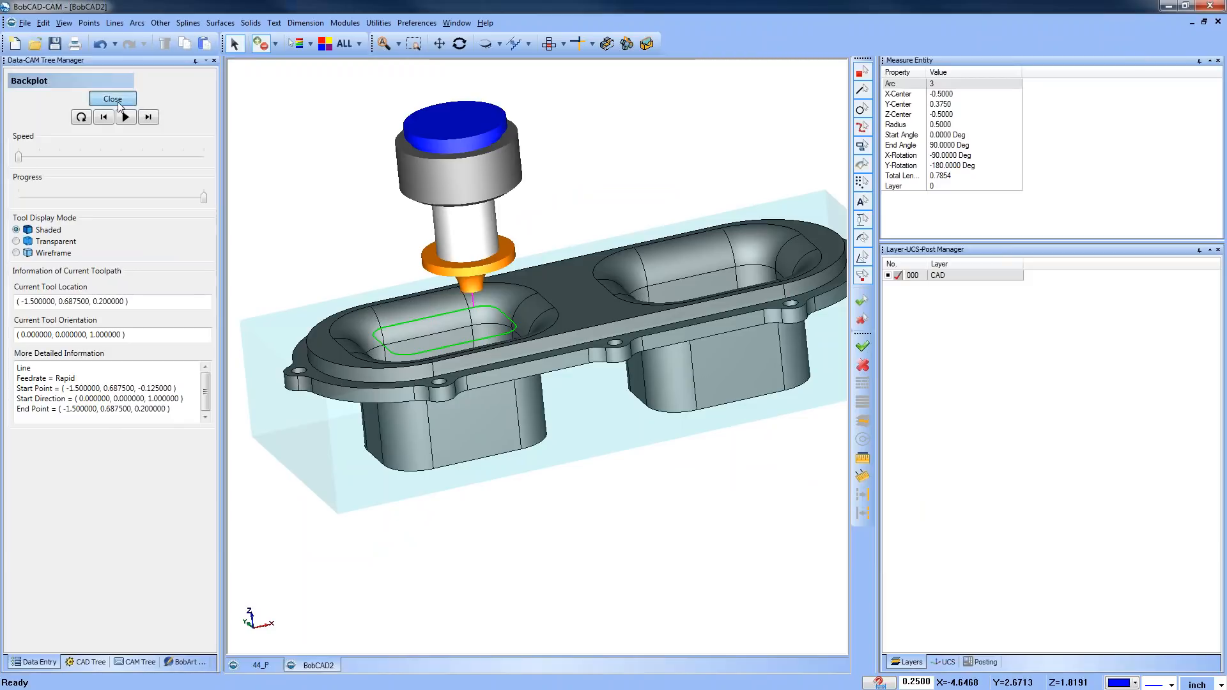
Set the Corner Rounding operation's total depth to 0.5 in a single step and recompute the toolpath
right_click(69, 165)
left_click(108, 175)
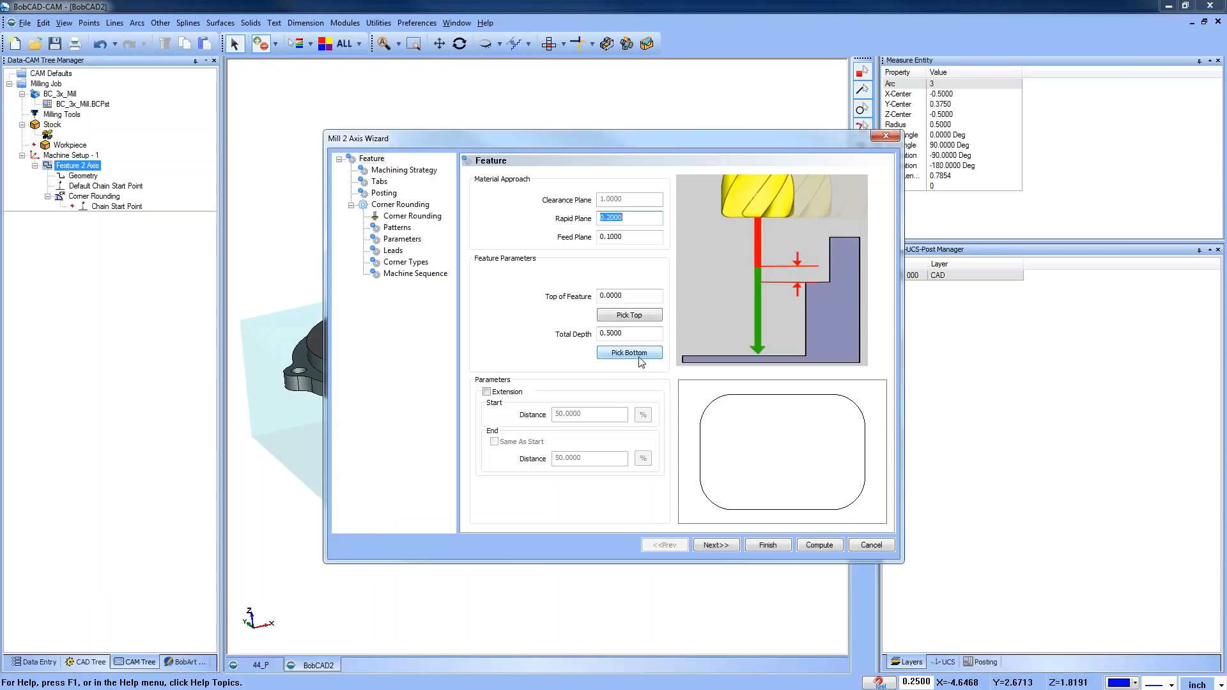
left_click(397, 228)
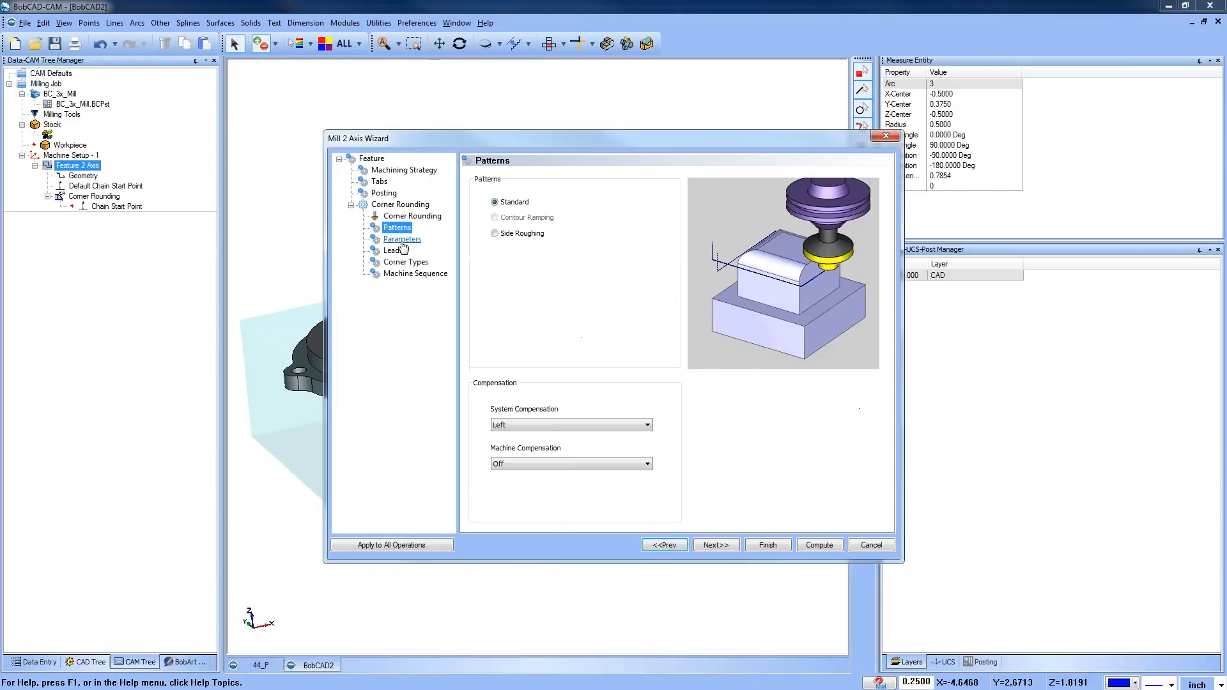
left_click(401, 239)
left_click(394, 251)
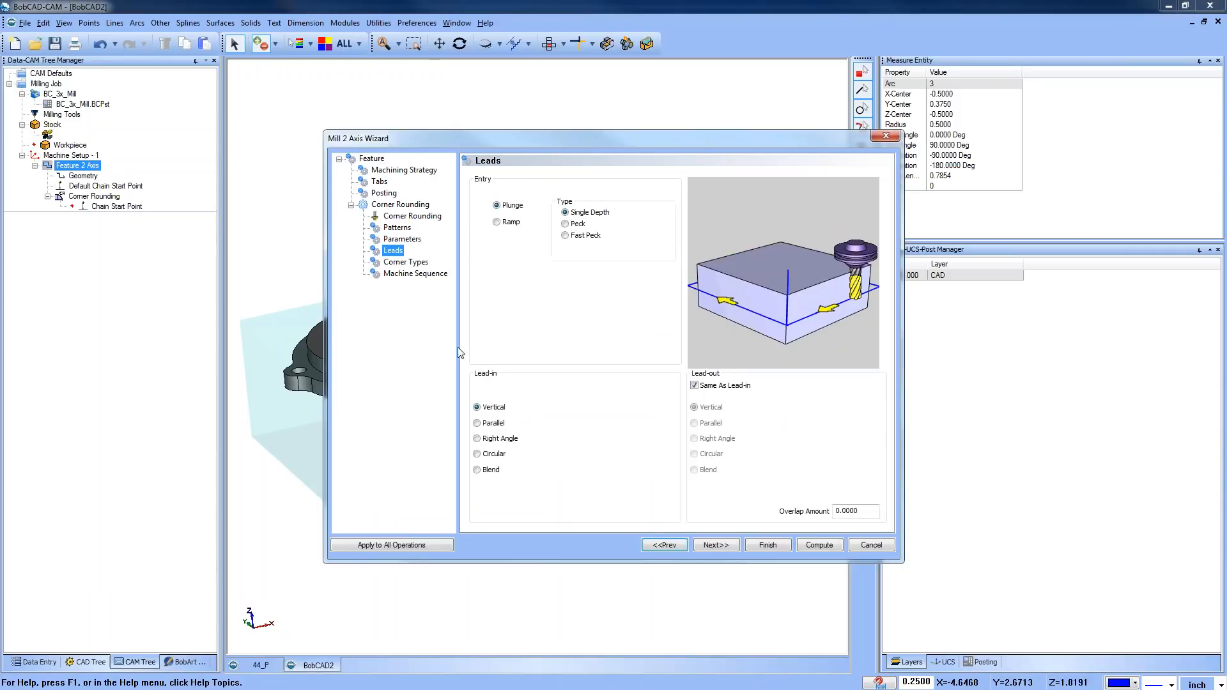
left_click(409, 244)
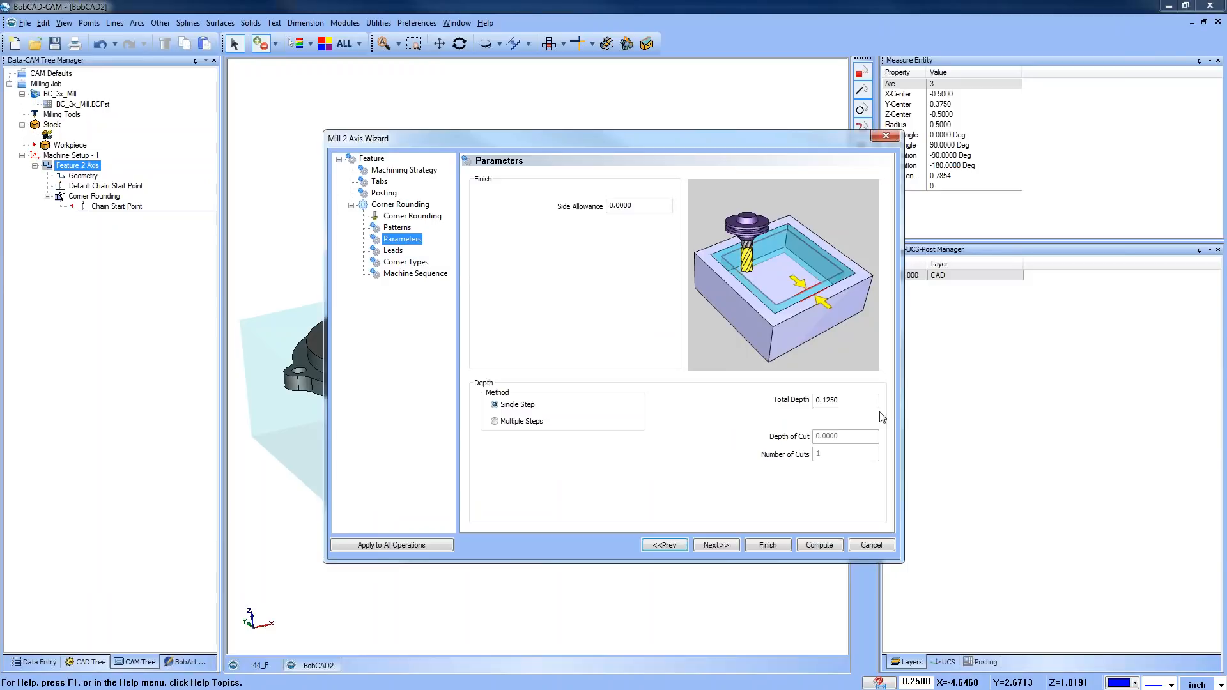
double_click(830, 400)
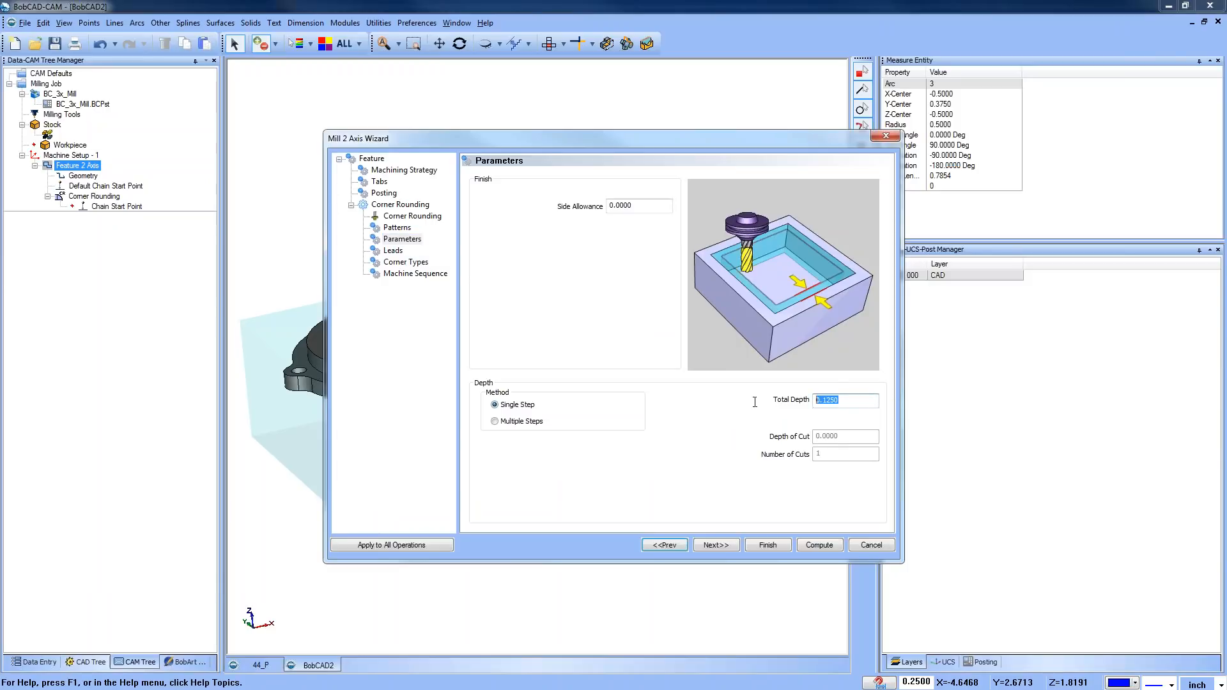
type(".5")
left_click(815, 552)
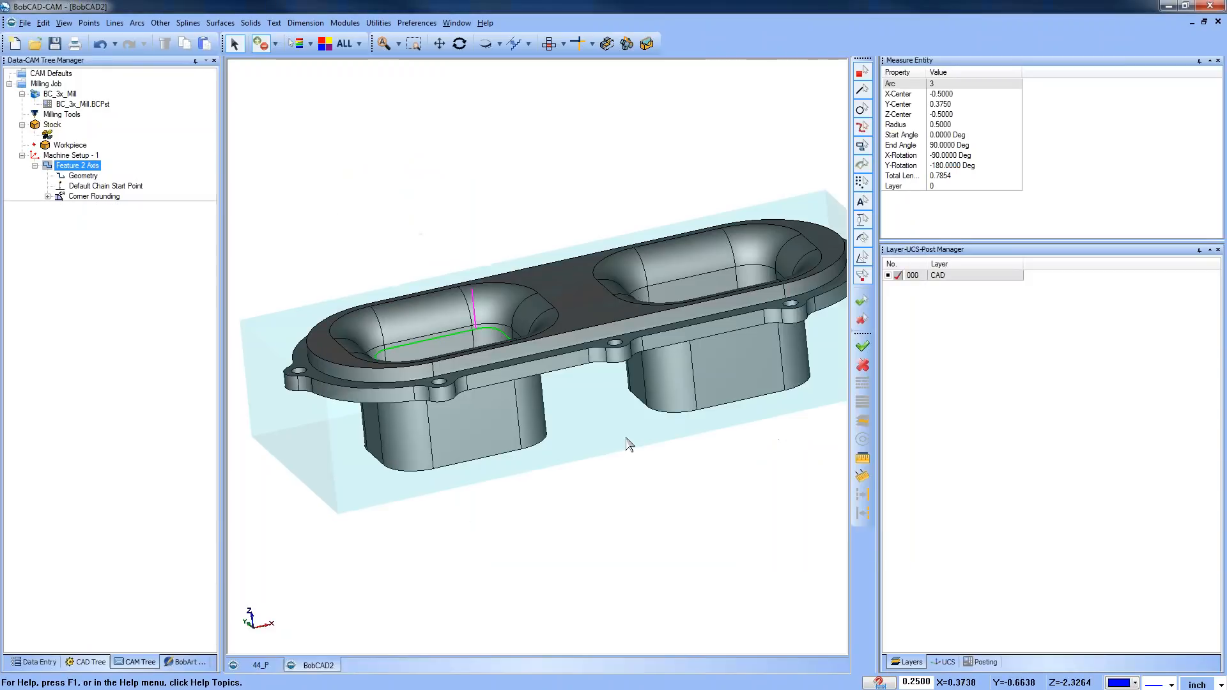
Backplot the recomputed Corner Rounding toolpath to check the tool's depth against the rounded rim
left_click(95, 197)
right_click(96, 198)
left_click(128, 219)
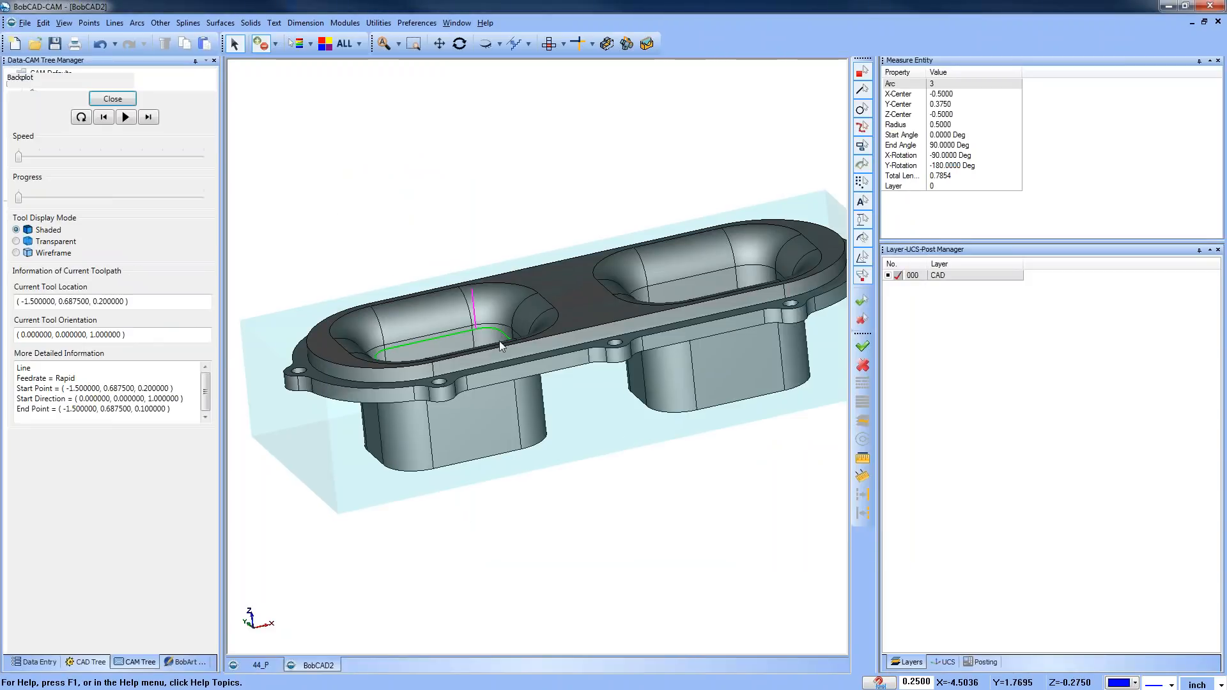
left_click(127, 115)
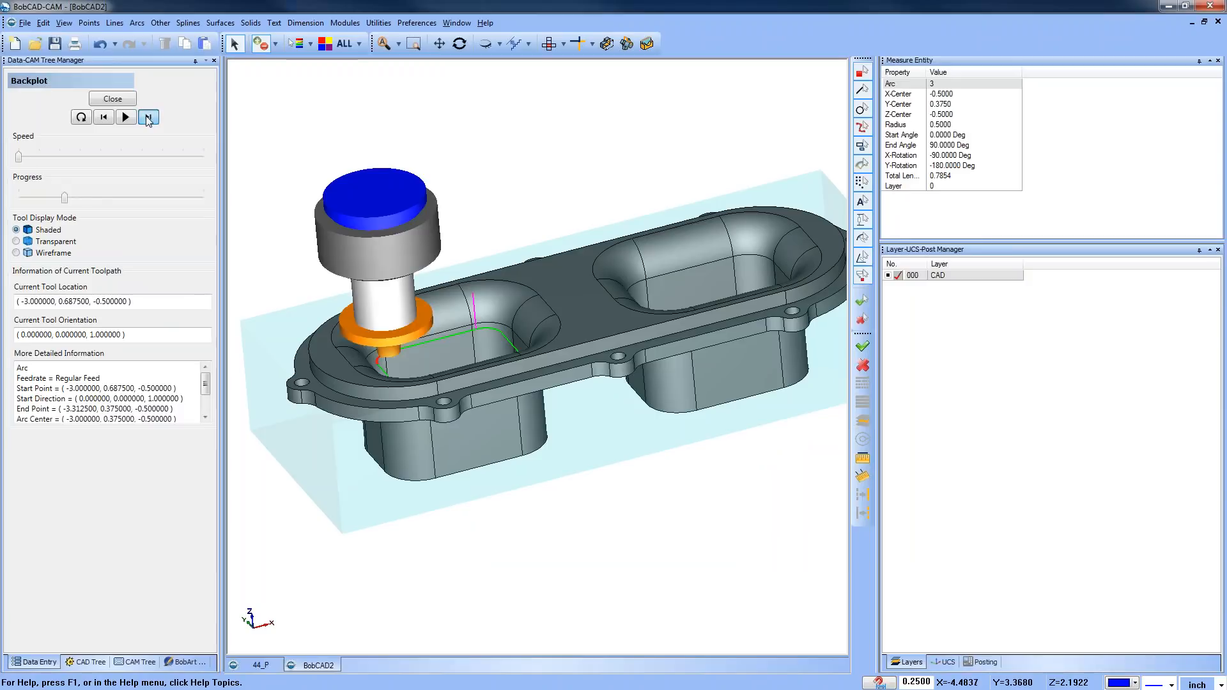
left_click(148, 118)
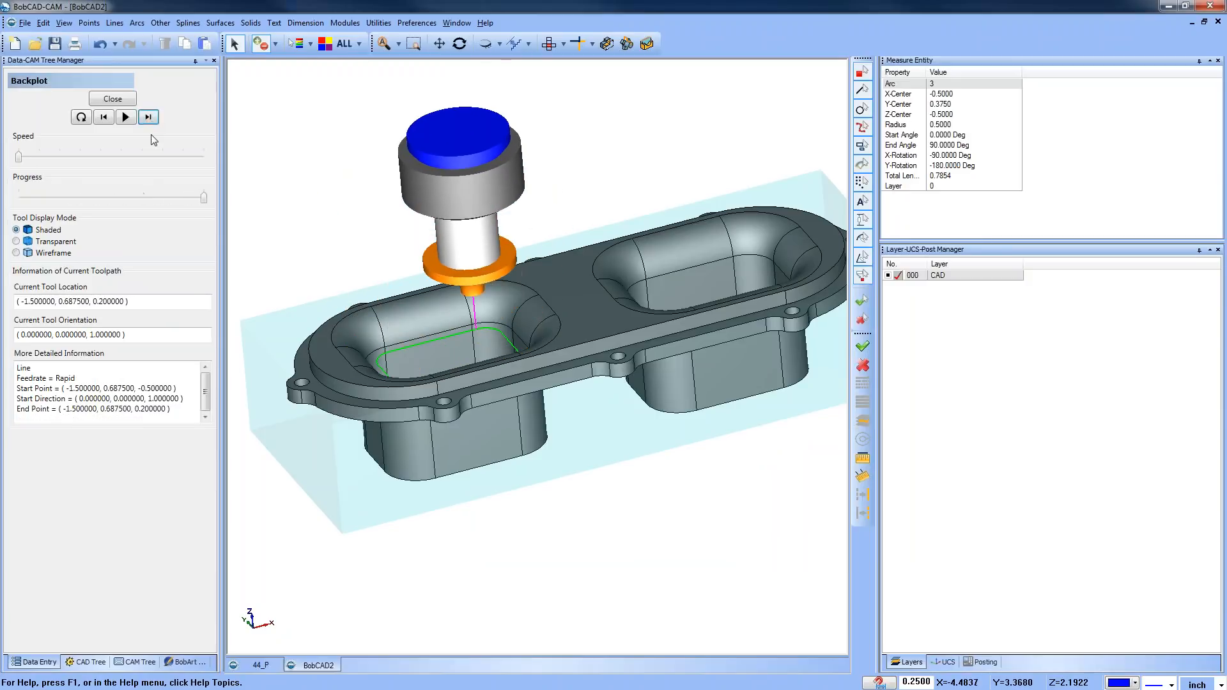
left_click(120, 97)
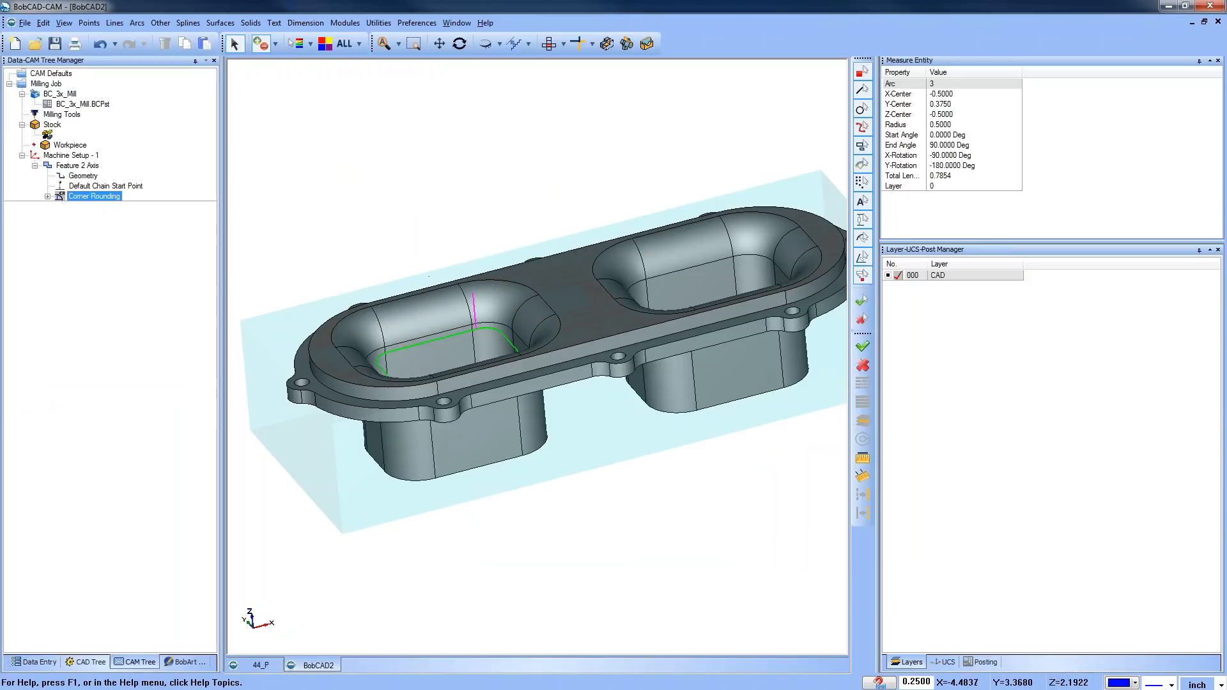
Change the Corner Rounding lead-in to Right Angle, edit its length, and recompute the toolpath
right_click(79, 166)
left_click(107, 177)
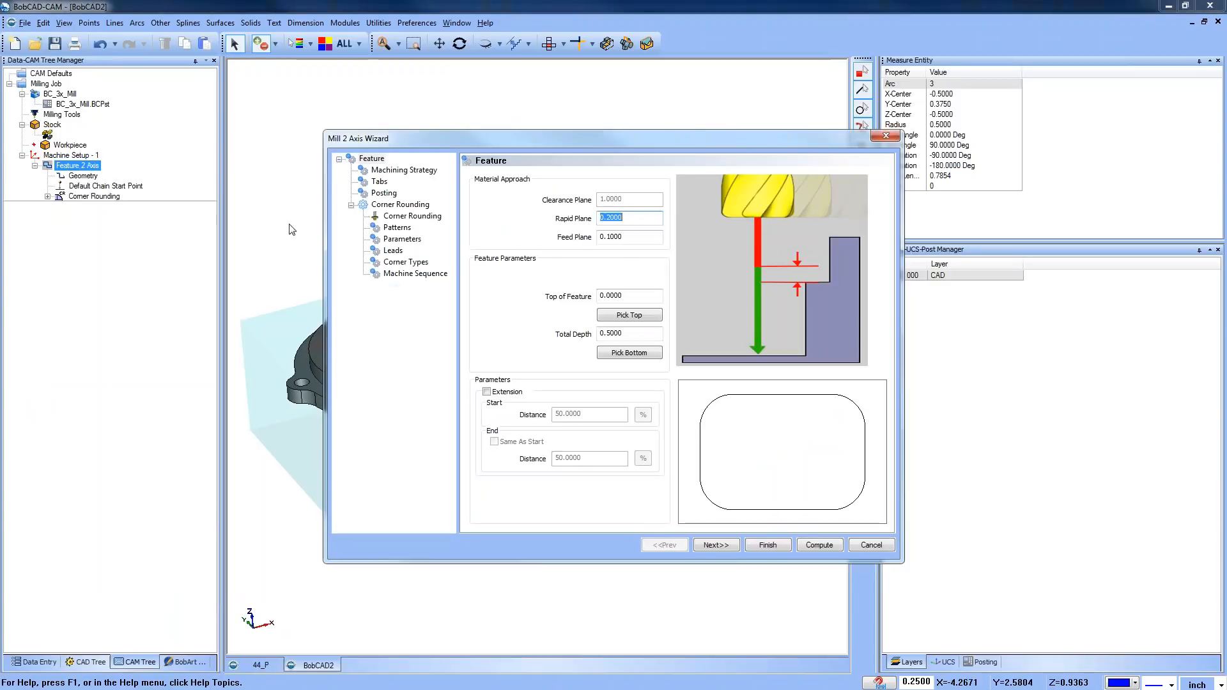
left_click(392, 251)
left_click(476, 438)
key("Tab")
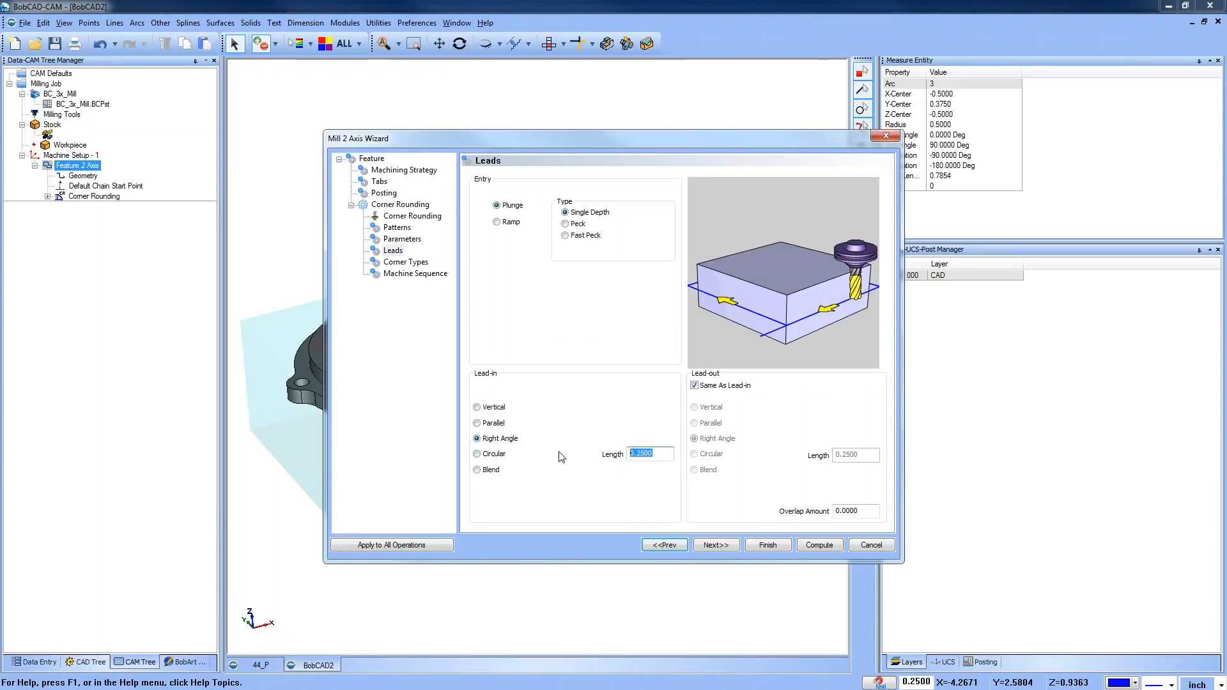
type("0")
left_click(807, 547)
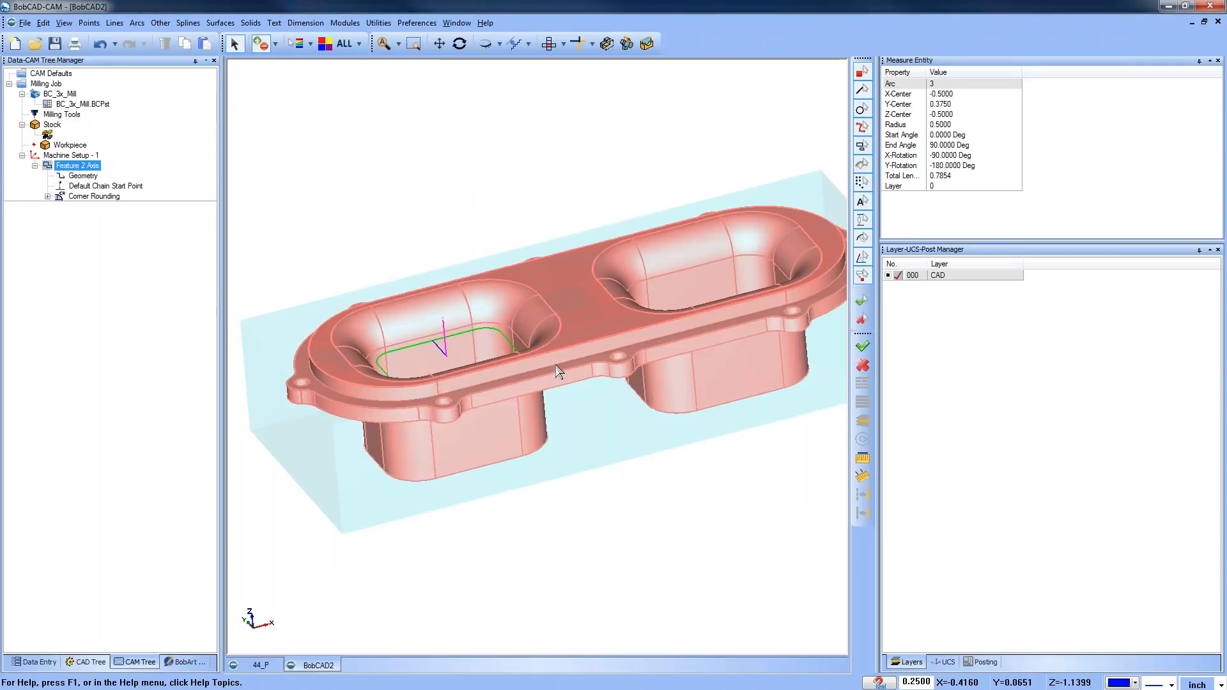
Backplot the Corner Rounding toolpath to examine the right-angle lead-in and lead-out around the pocket rim
left_click(94, 196)
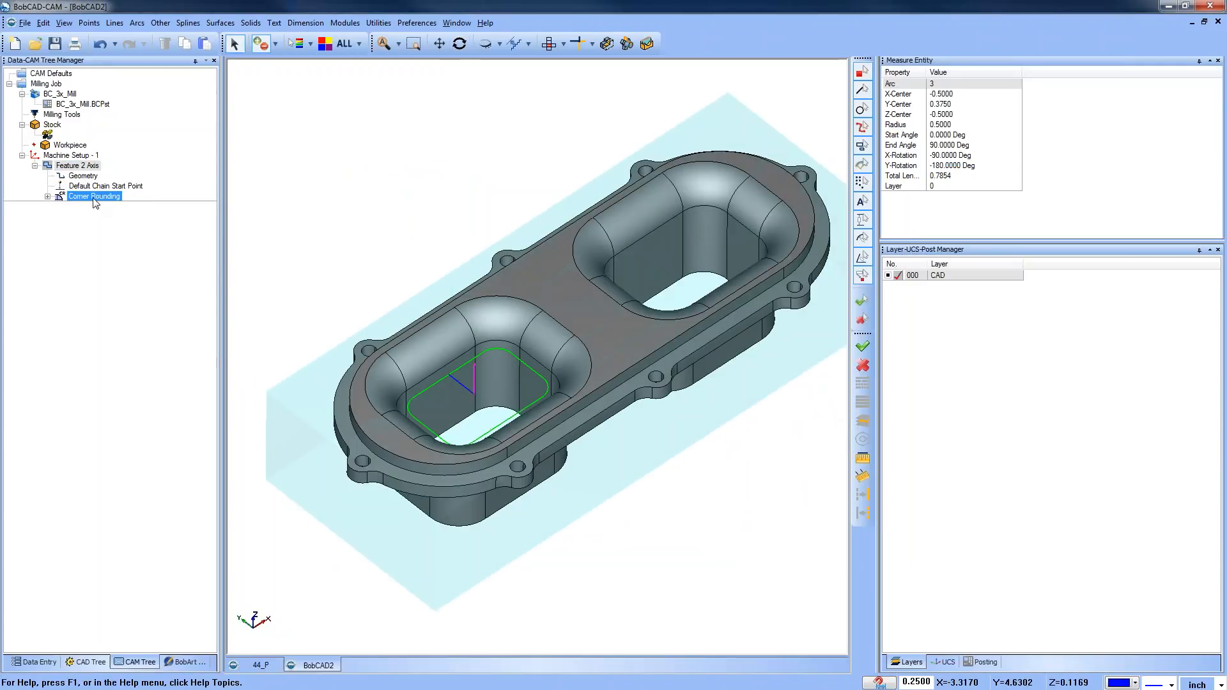
right_click(95, 197)
left_click(132, 225)
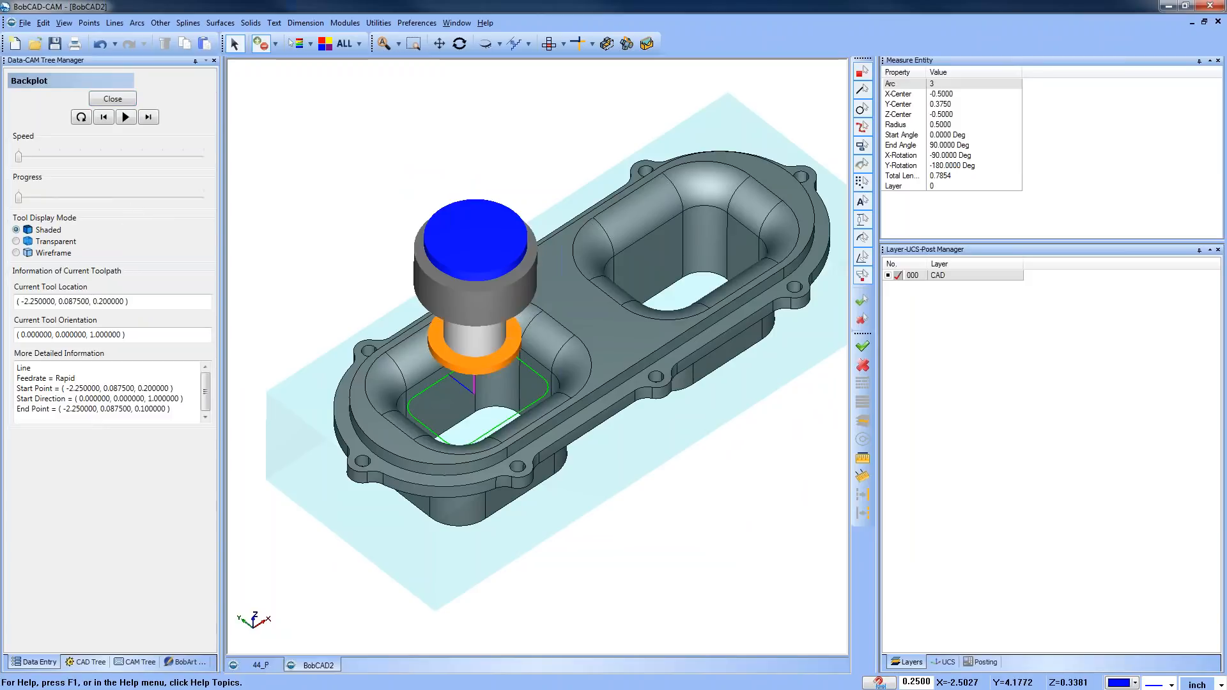
left_click(148, 118)
left_click(149, 119)
left_click(148, 119)
left_click(149, 120)
left_click(149, 120)
left_click(149, 119)
left_click(149, 120)
left_click(149, 120)
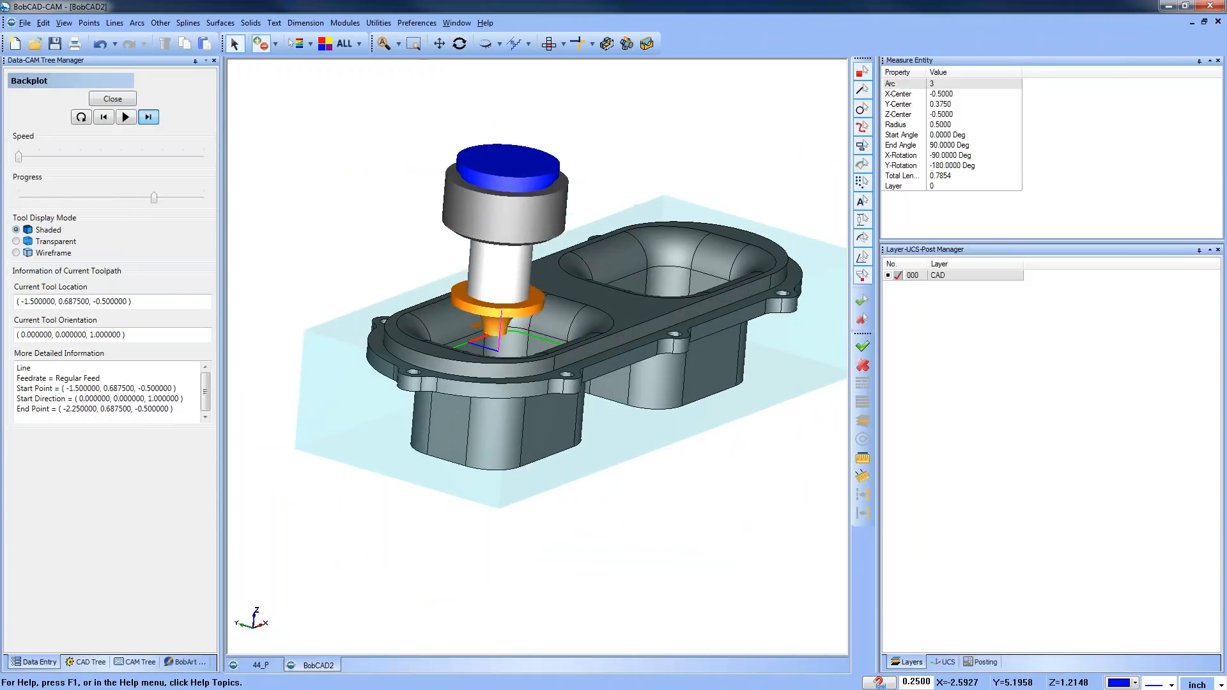
left_click(149, 118)
left_click(149, 118)
left_click(149, 119)
left_click(117, 103)
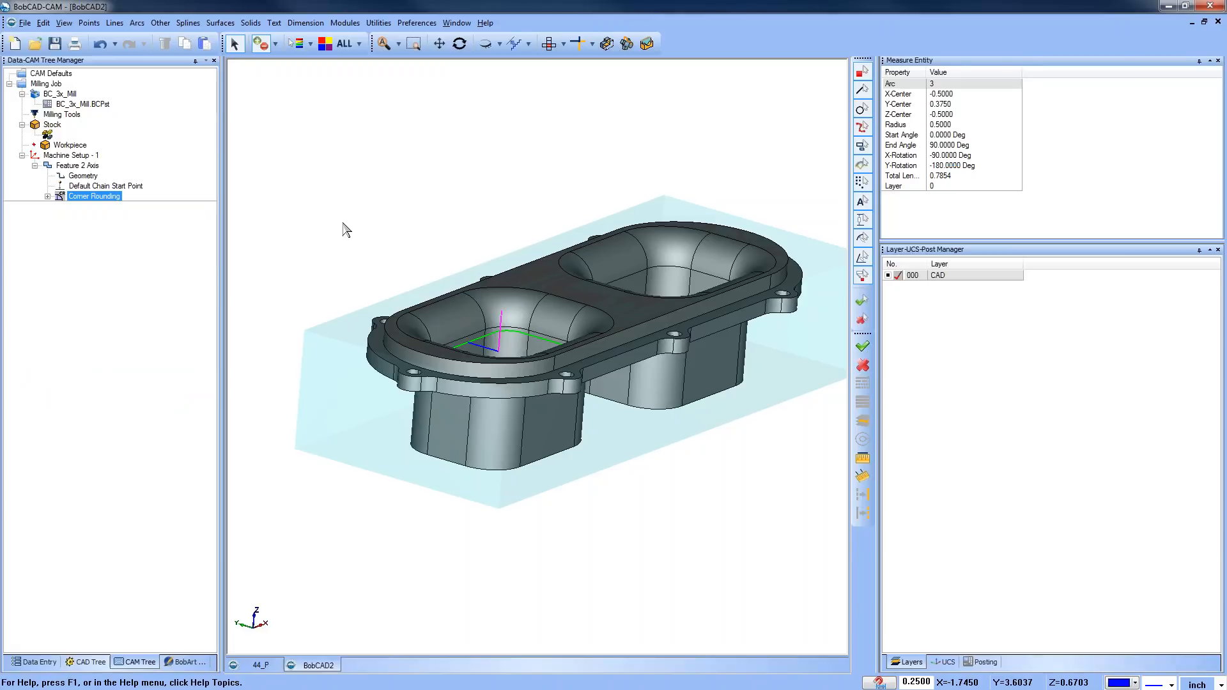
Delete the 2 Axis feature from Machine Setup - 1
left_click(81, 168)
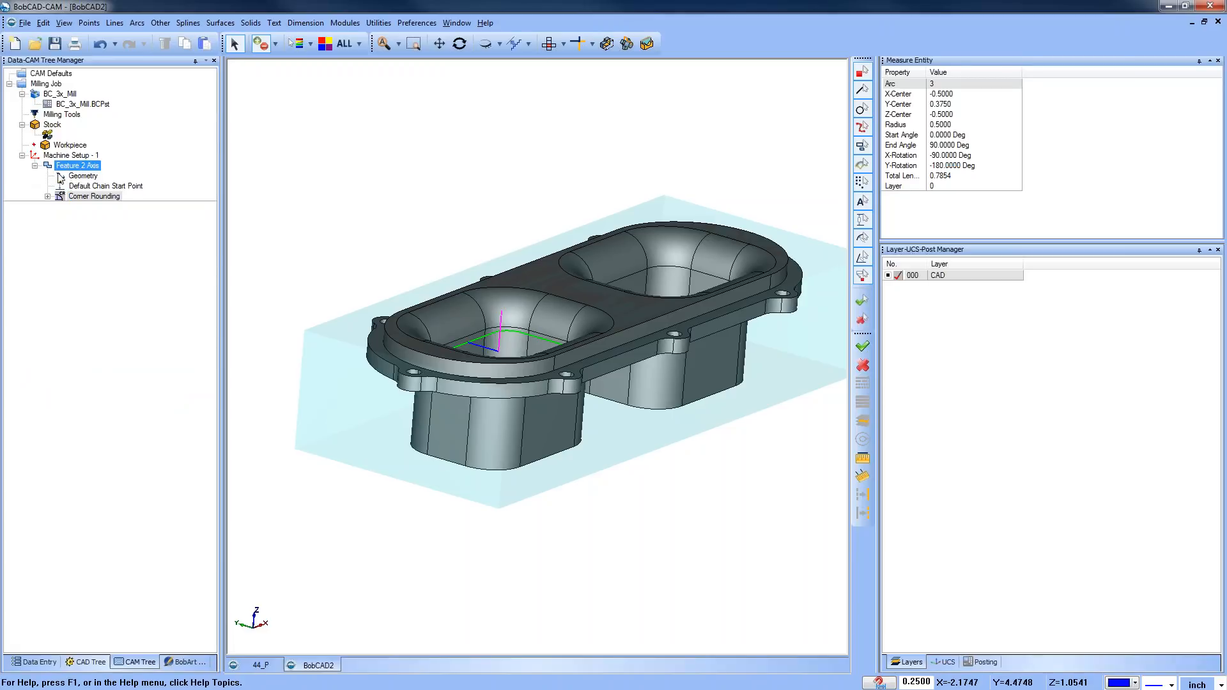
right_click(71, 166)
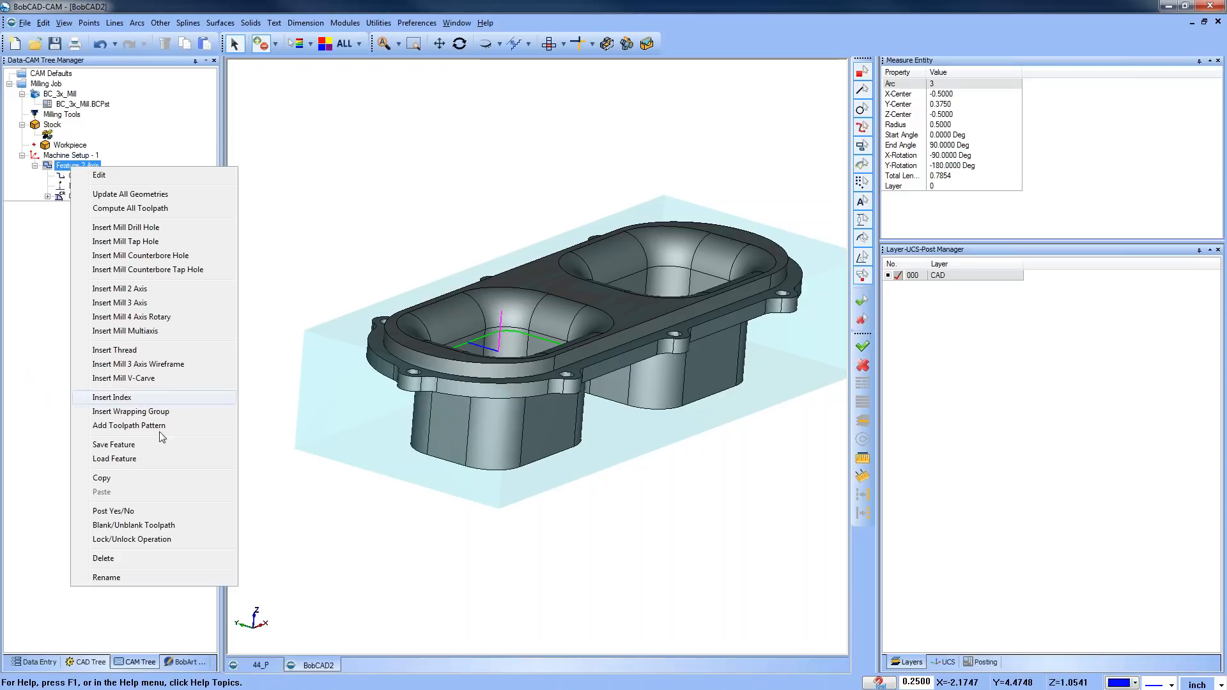
left_click(129, 558)
left_click(617, 384)
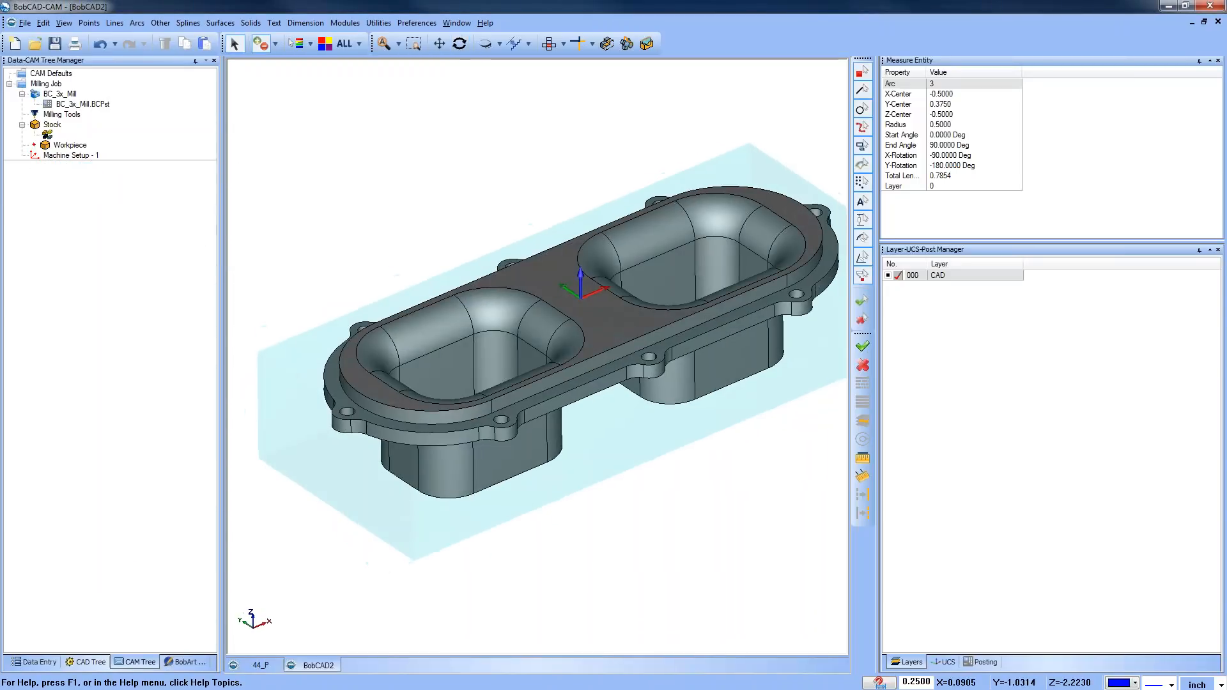
Add a Mill 3 Axis feature to Machine Setup - 1 using the rounded rim faces of the left pocket as geometry
right_click(85, 156)
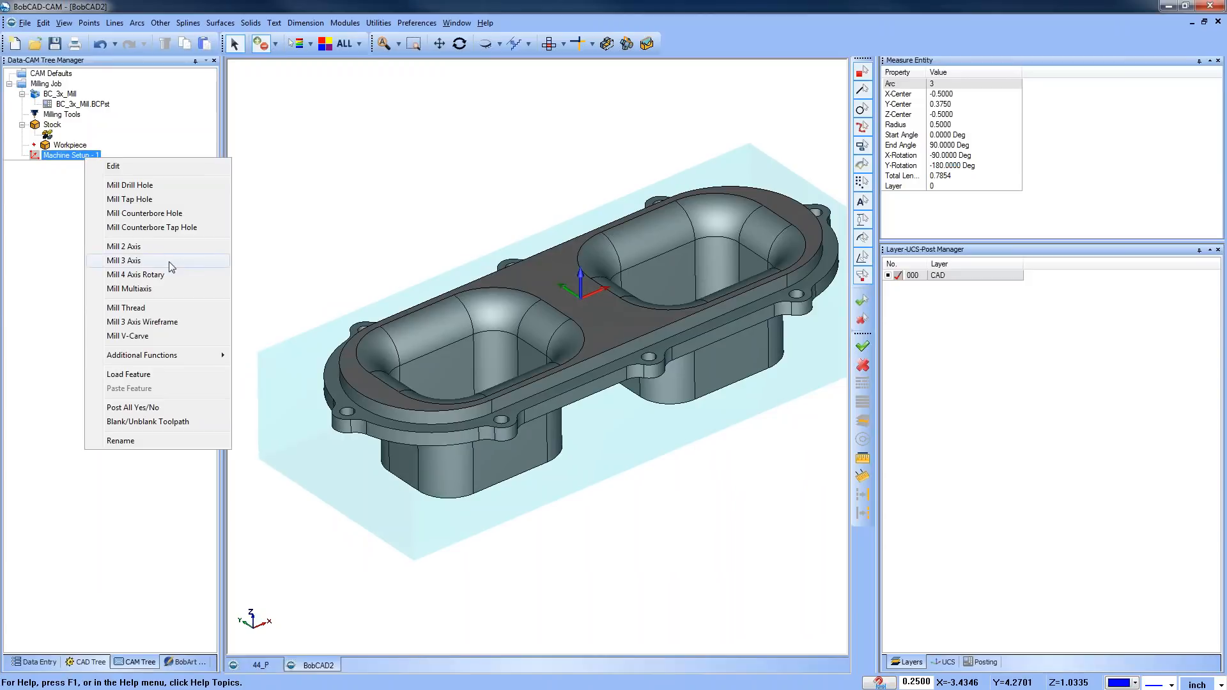
left_click(124, 261)
left_click(565, 221)
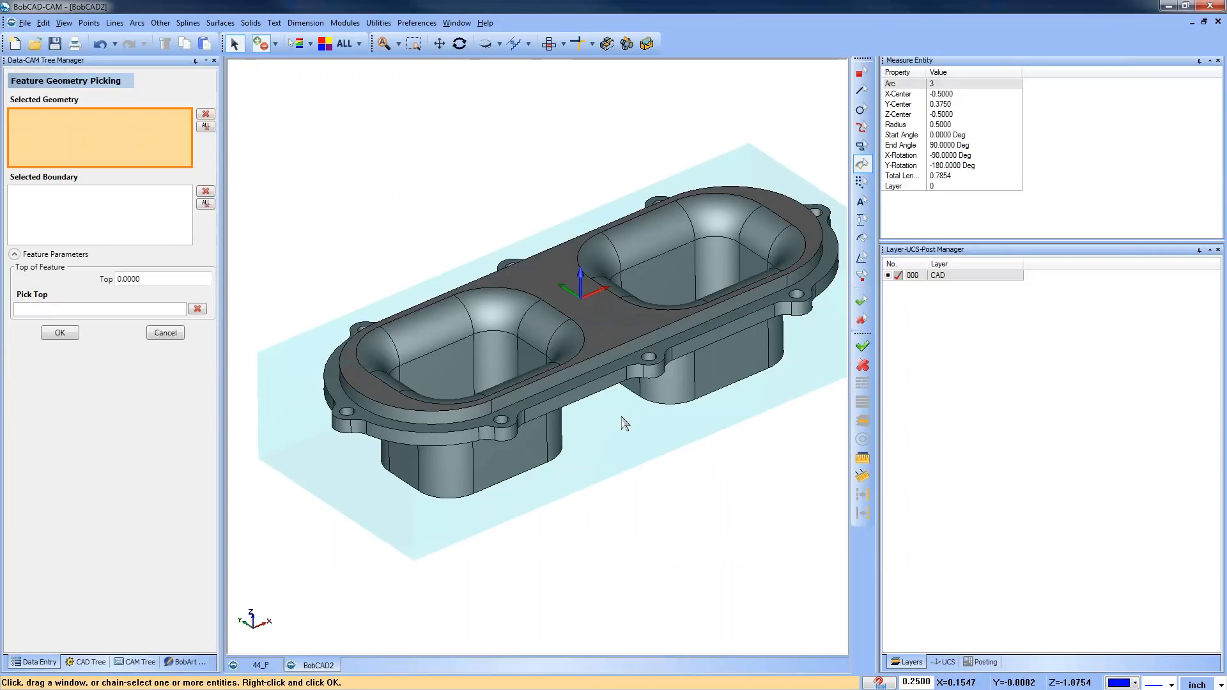
left_click(493, 301)
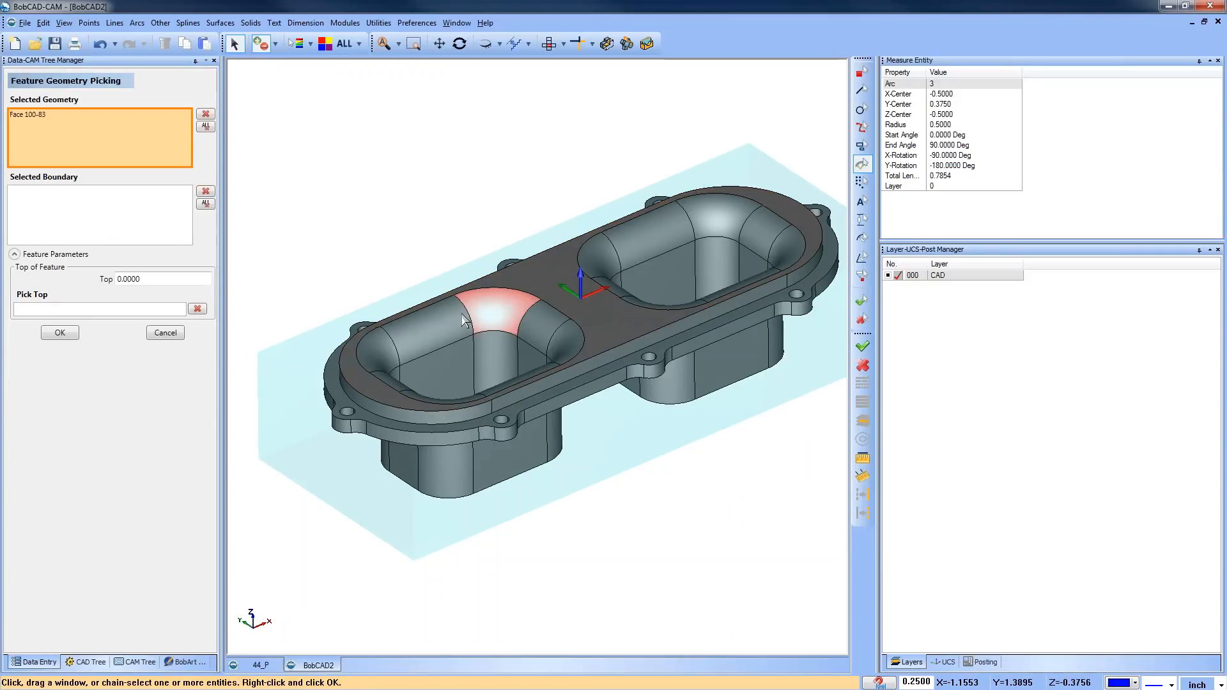
left_click(455, 329)
left_click(389, 361)
left_click(401, 385)
left_click(453, 400)
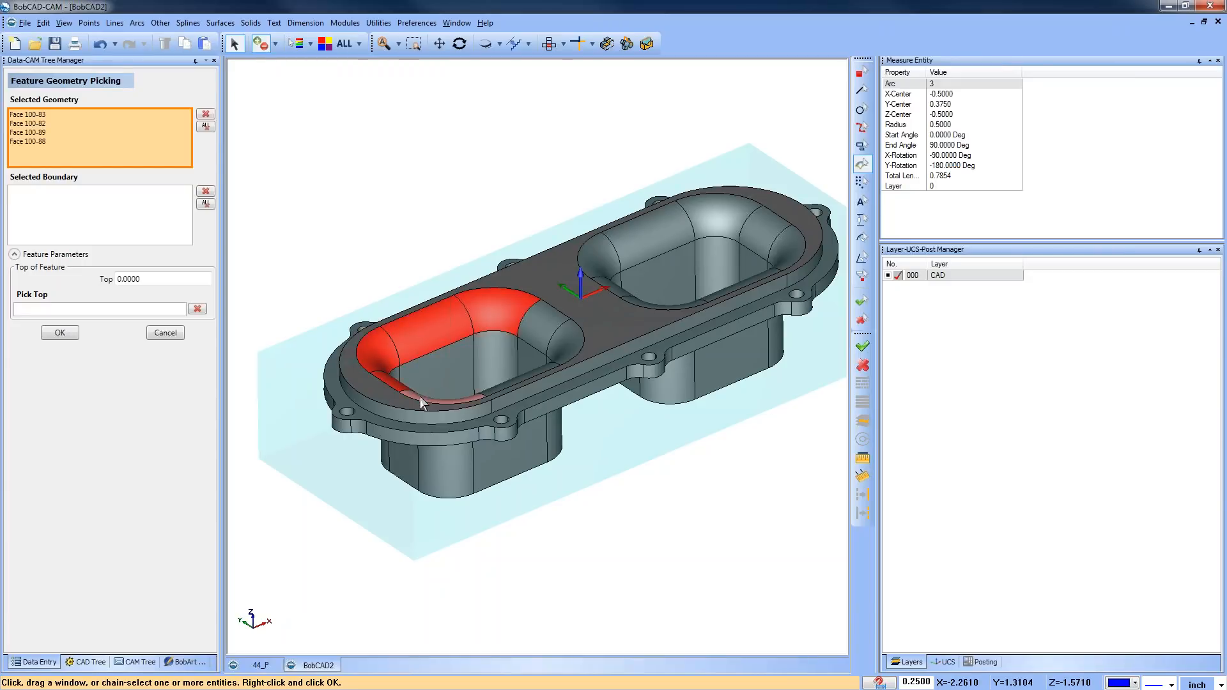
left_click(534, 366)
left_click(562, 342)
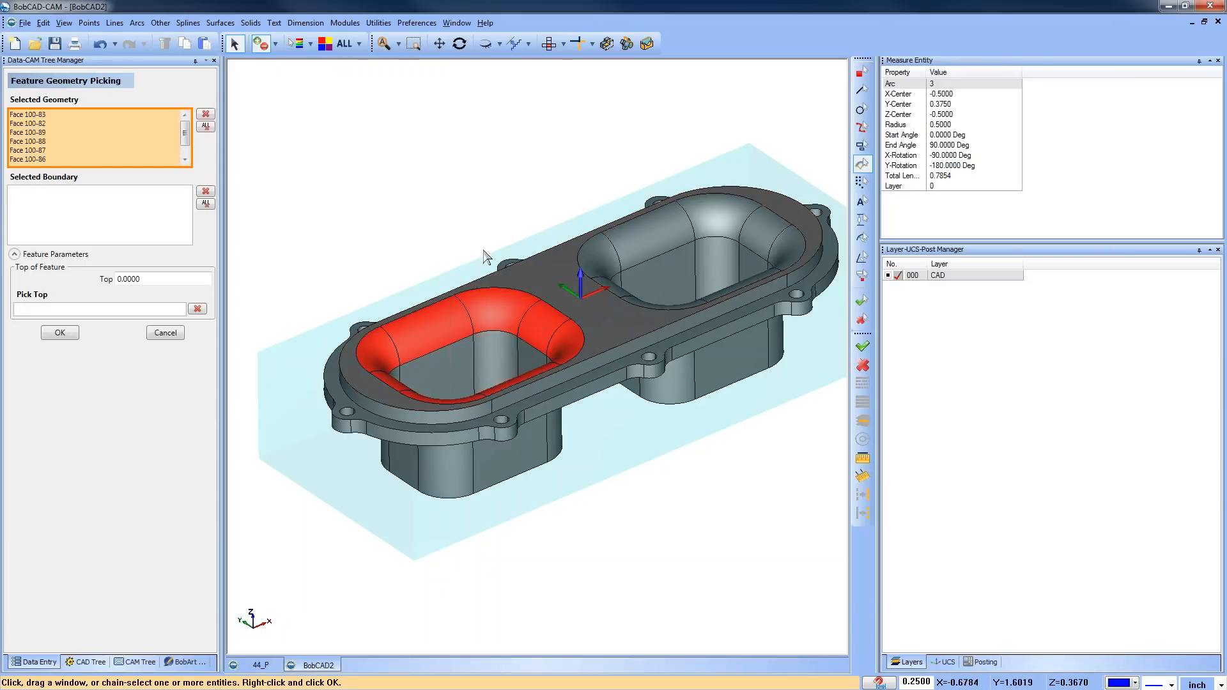
left_click(59, 333)
Choose the Standard Z Level Finish strategy as the only operation of the 3 axis feature
left_click(422, 182)
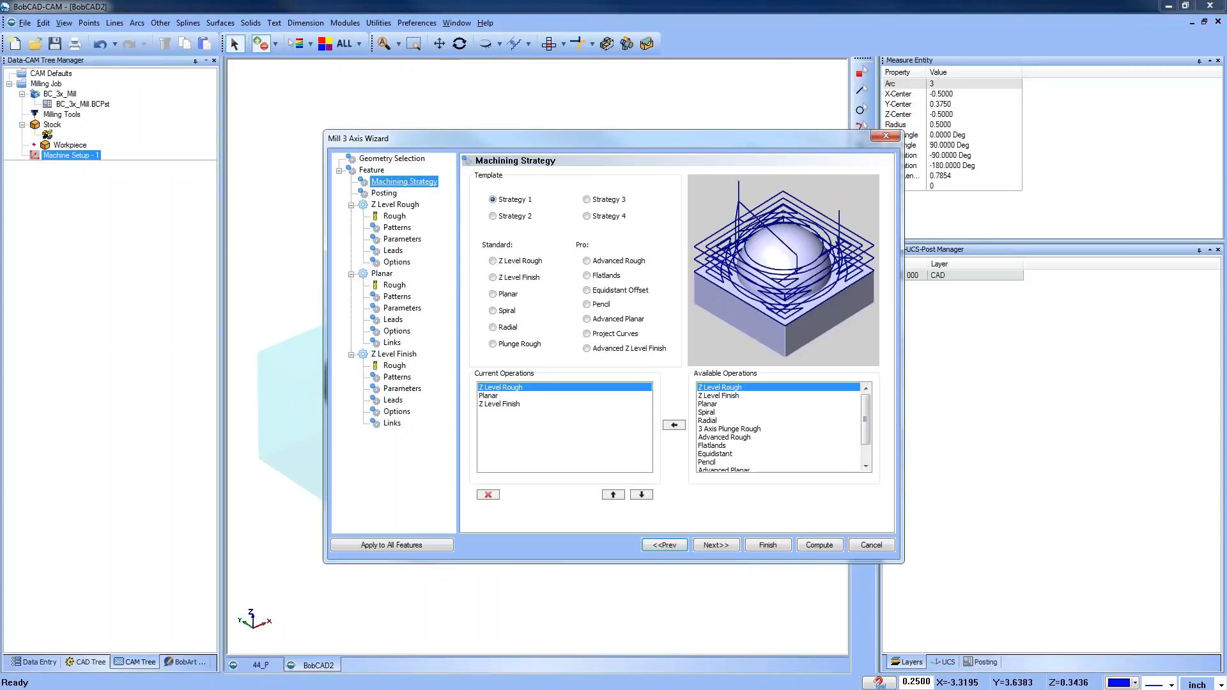
left_click(511, 262)
left_click(512, 277)
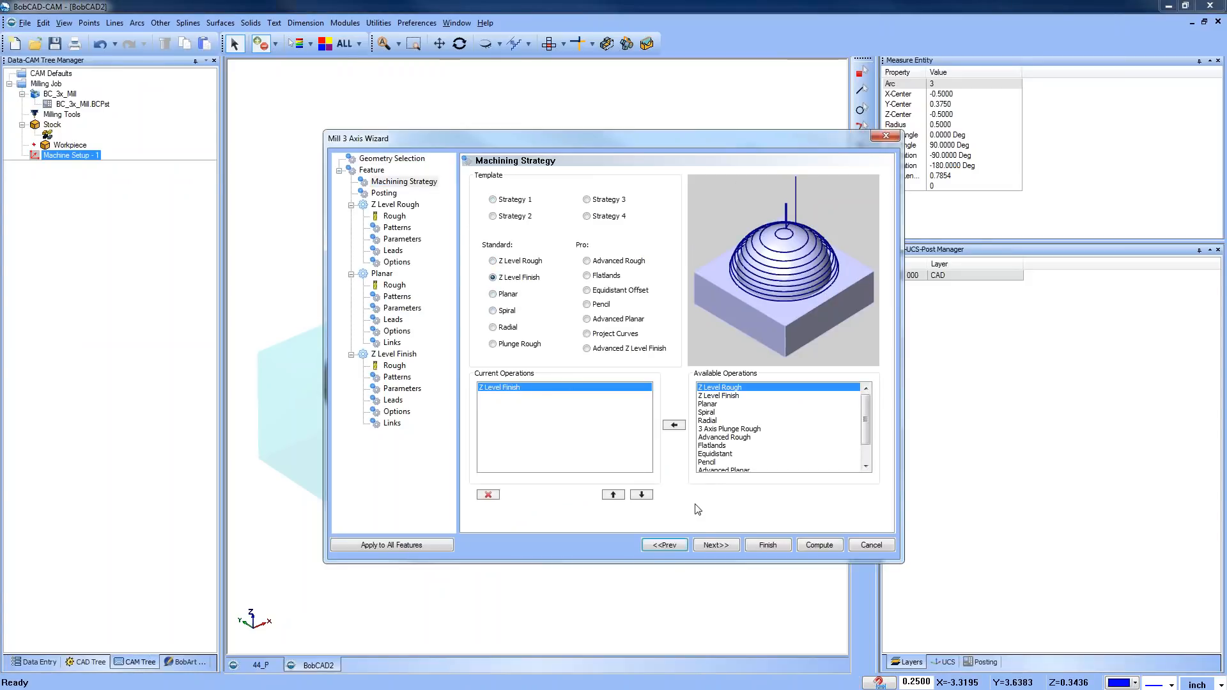
left_click(717, 547)
Set the Z Level Finish machining tolerance to 0.001 and compute the toolpath
left_click(396, 217)
left_click(397, 227)
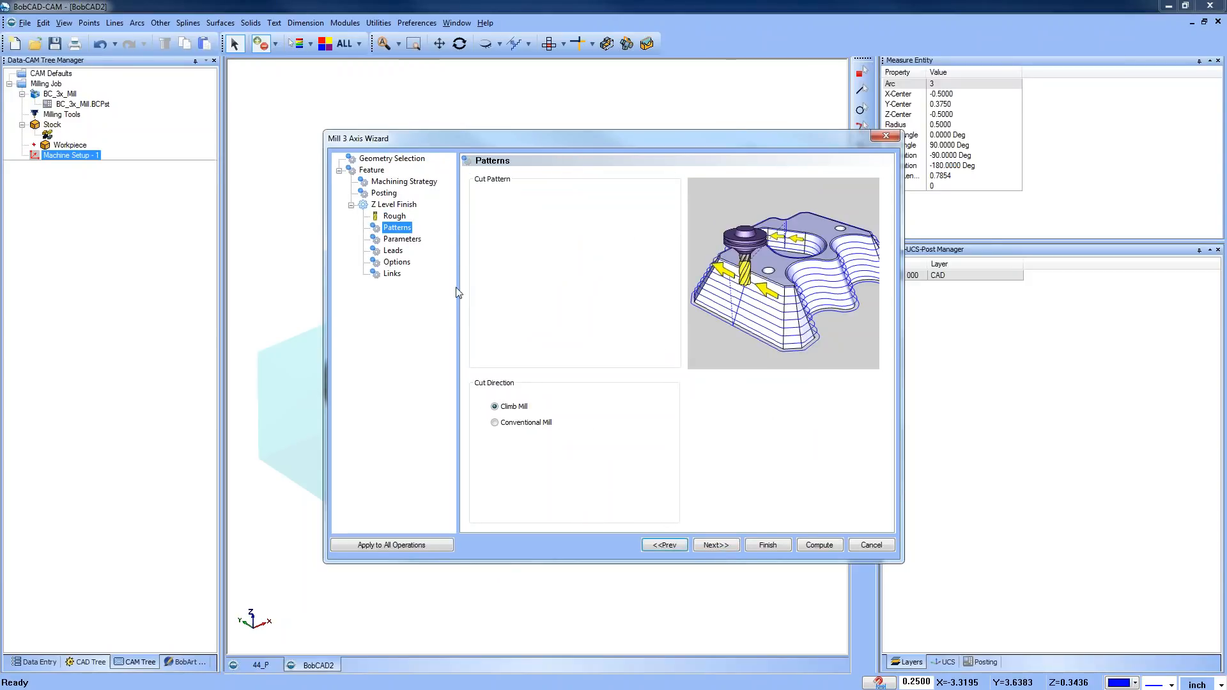
left_click(411, 241)
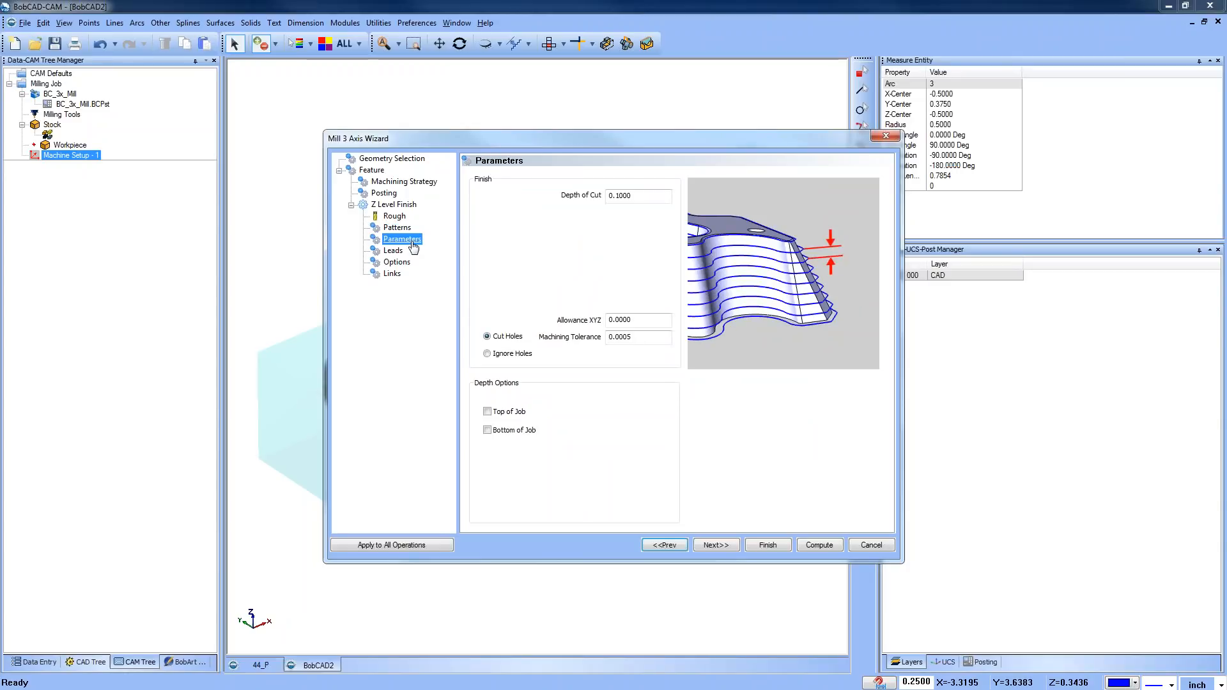
double_click(637, 337)
type(".")
left_click(818, 544)
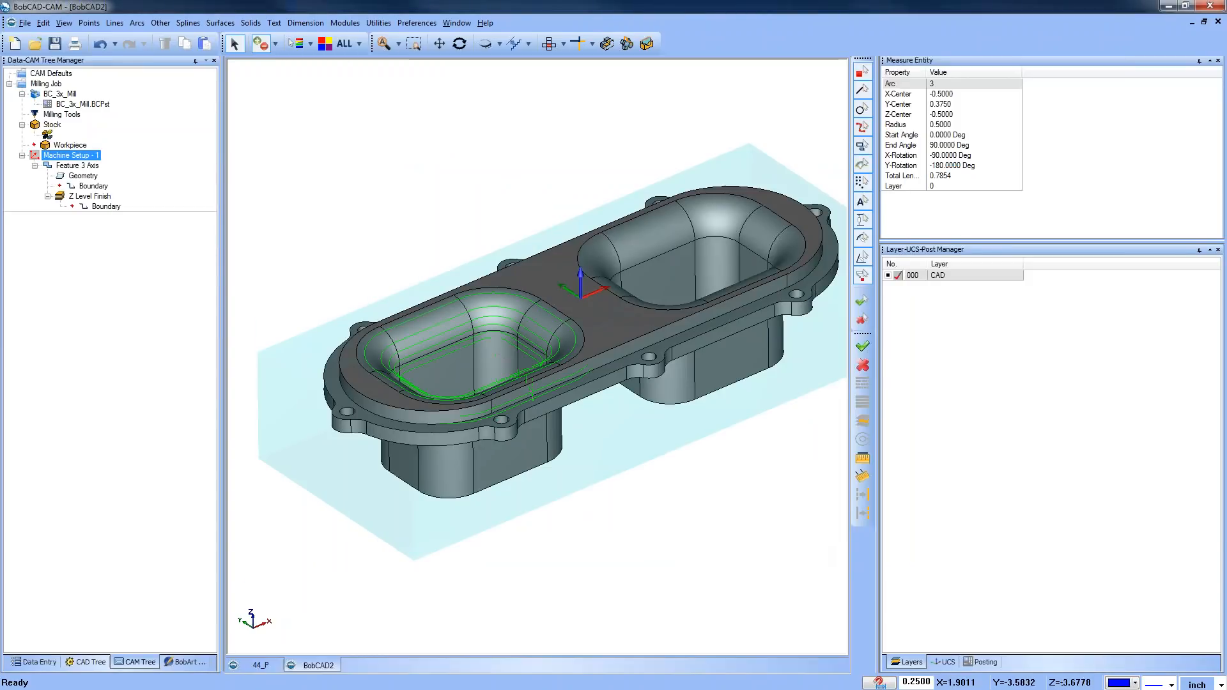
Examine the Z Level Finish toolpath around the left pocket against the feature's selected faces and boundary entries
middle_click_drag(641, 455, 582, 460)
left_click(76, 166)
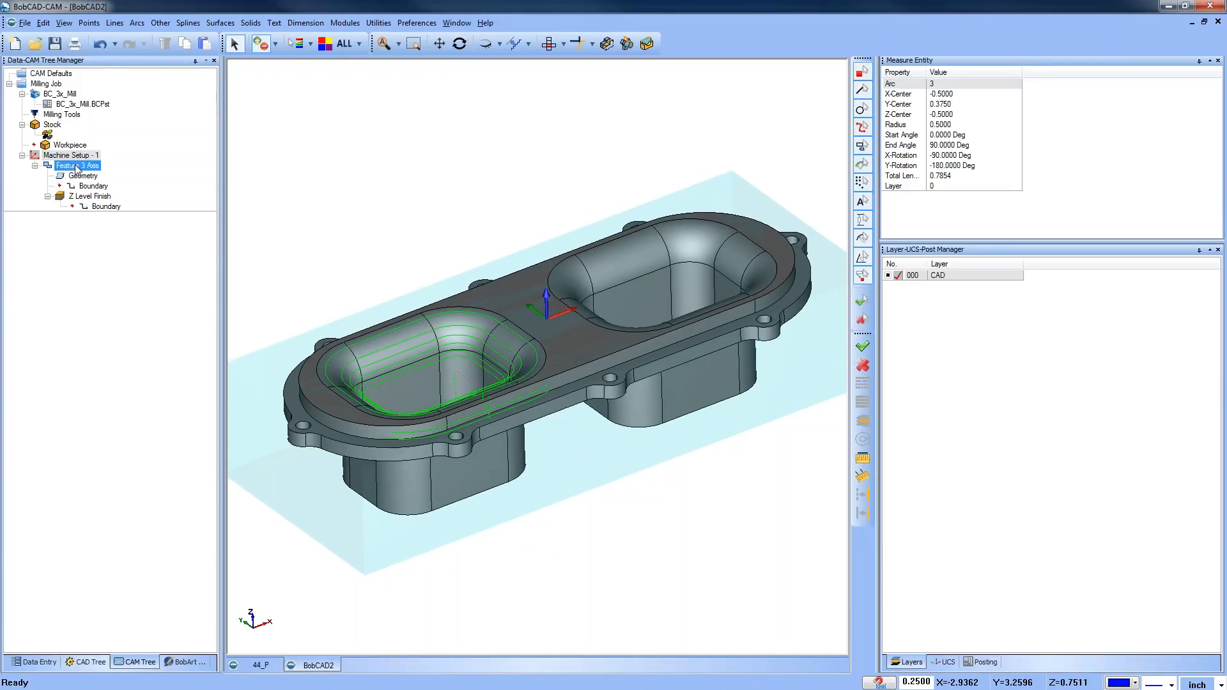
left_click(82, 176)
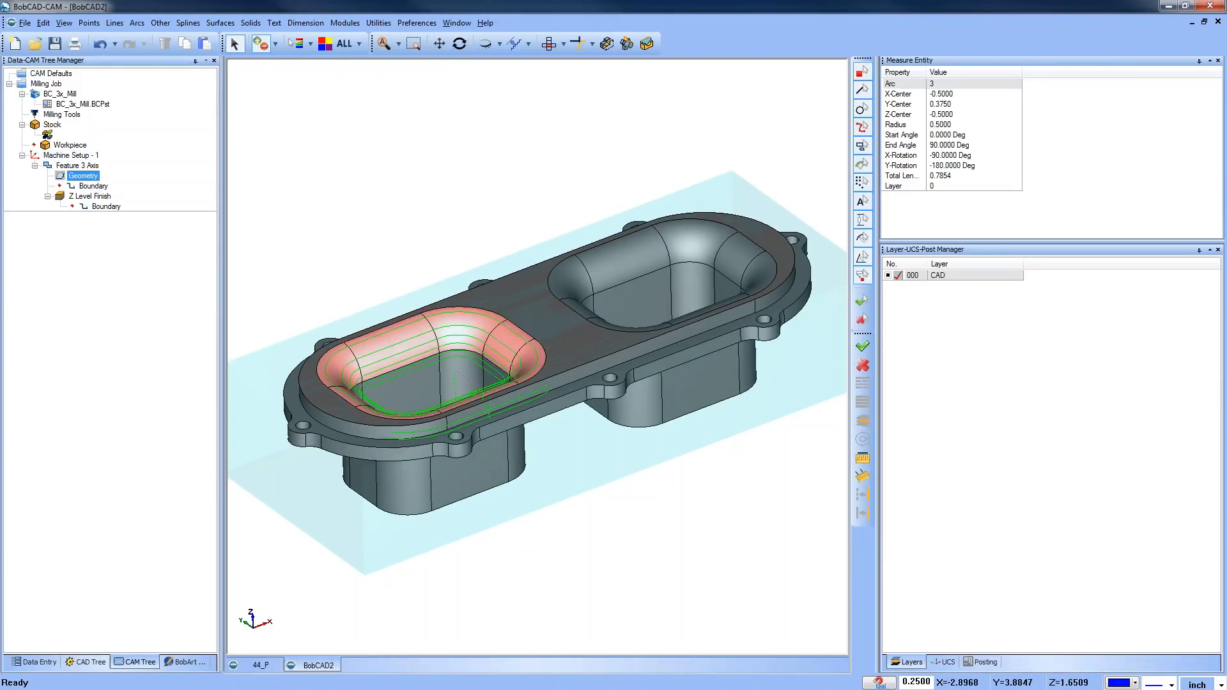
mouse_move(592, 431)
middle_mouse_down()
mouse_move(600, 462)
mouse_move(593, 447)
middle_mouse_up()
left_click(90, 166)
left_click(86, 176)
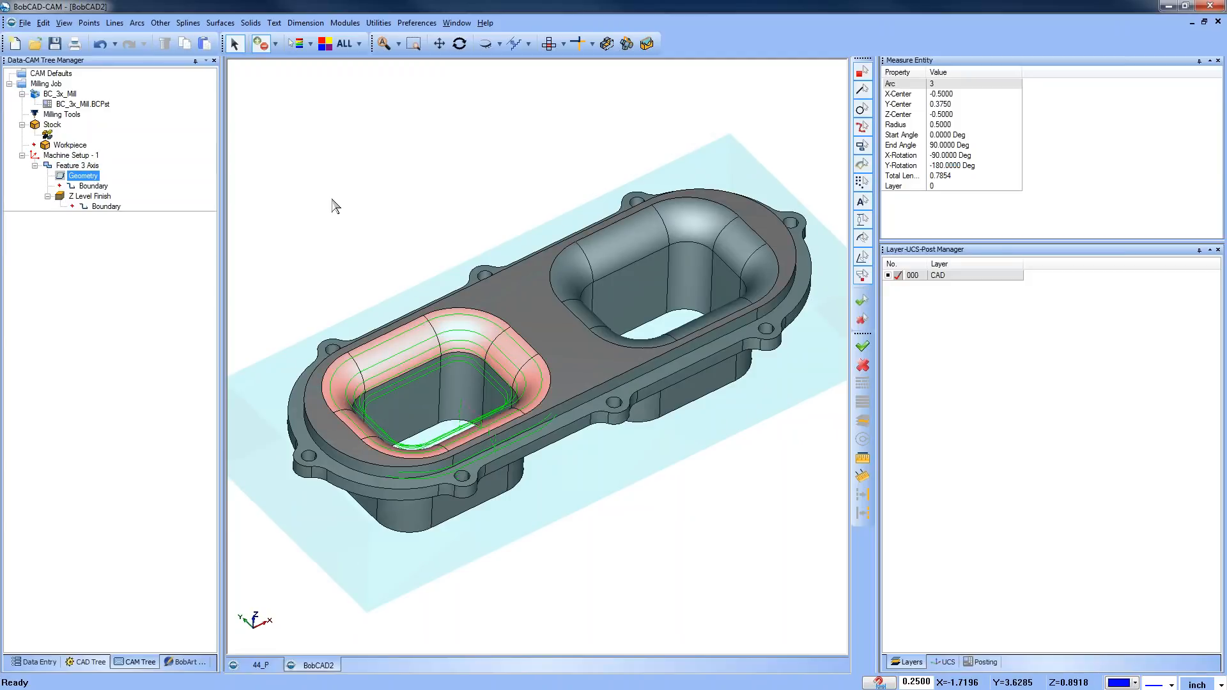
left_click(80, 166)
left_click(103, 206)
mouse_move(680, 495)
middle_mouse_down()
mouse_move(614, 493)
mouse_move(614, 442)
middle_mouse_up()
scroll(608, 444, "up", 2)
scroll(607, 444, "down", 2)
key("ctrl+w")
key("ctrl+w")
mouse_move(646, 479)
middle_mouse_down()
mouse_move(734, 472)
mouse_move(659, 479)
middle_mouse_up()
middle_click_drag(633, 496, 633, 499)
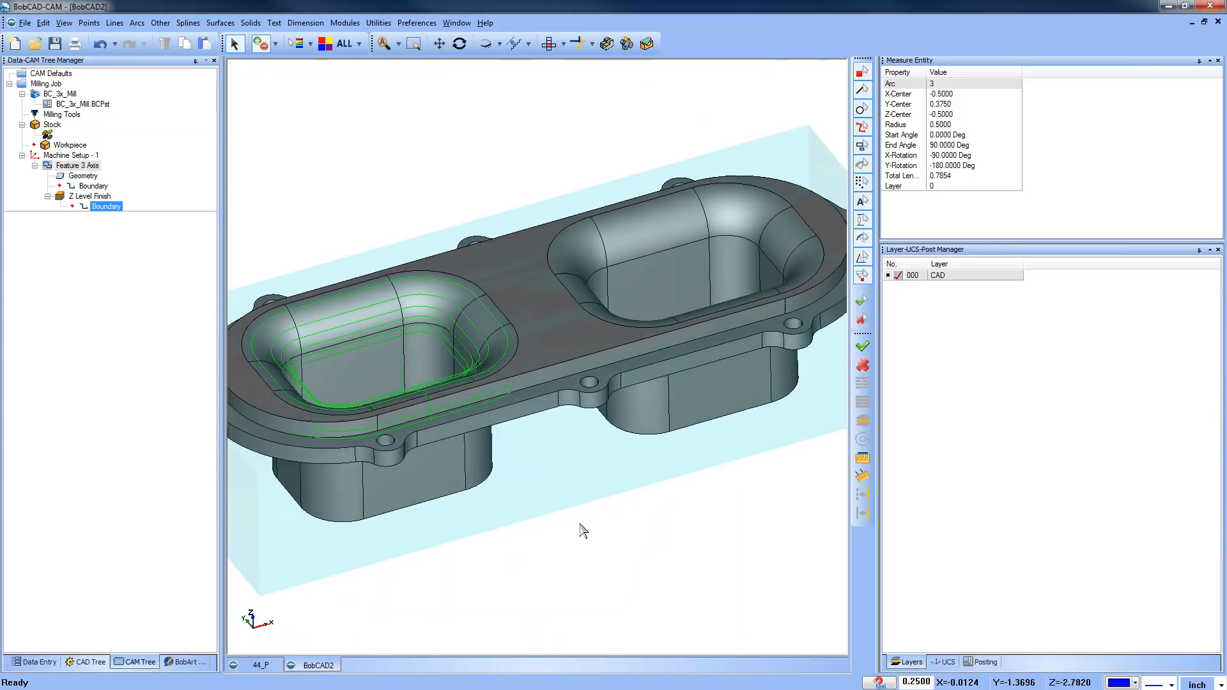
Assign the top edge loop of the left pocket's rounded rim as the feature boundary and recompute the Z Level Finish toolpath
left_click(95, 186)
right_click(96, 186)
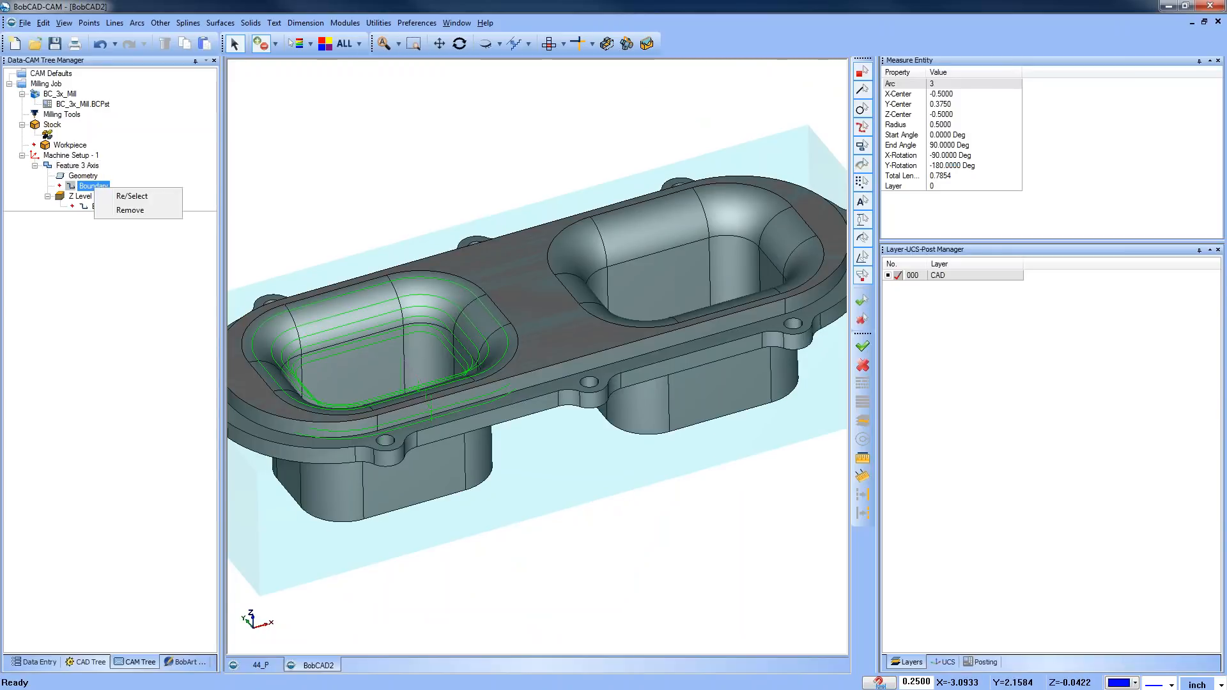
left_click(125, 192)
left_click(432, 270, "shift")
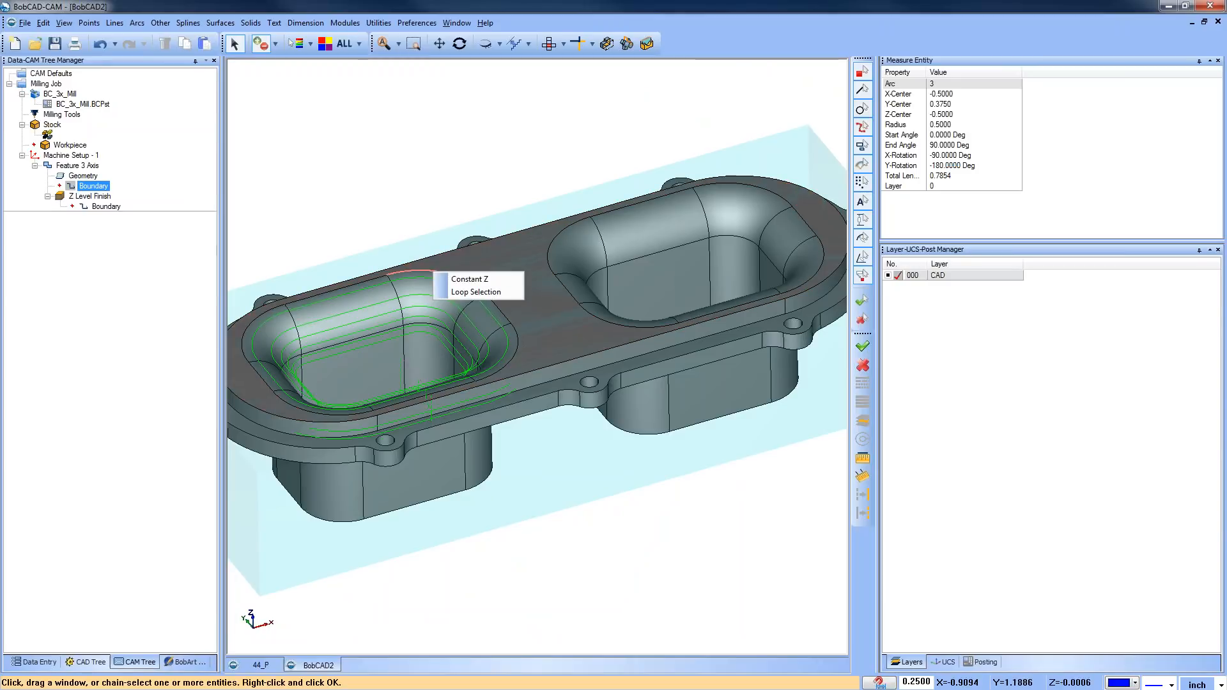
left_click(451, 278)
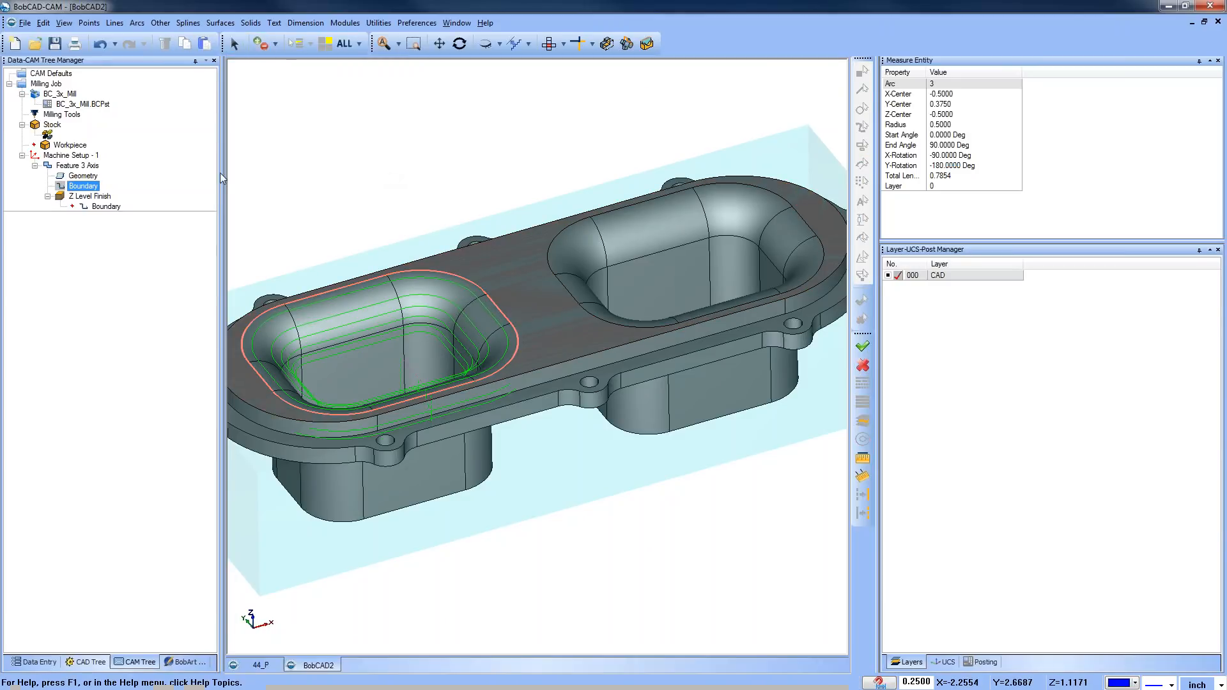
right_click(92, 197)
left_click(117, 203)
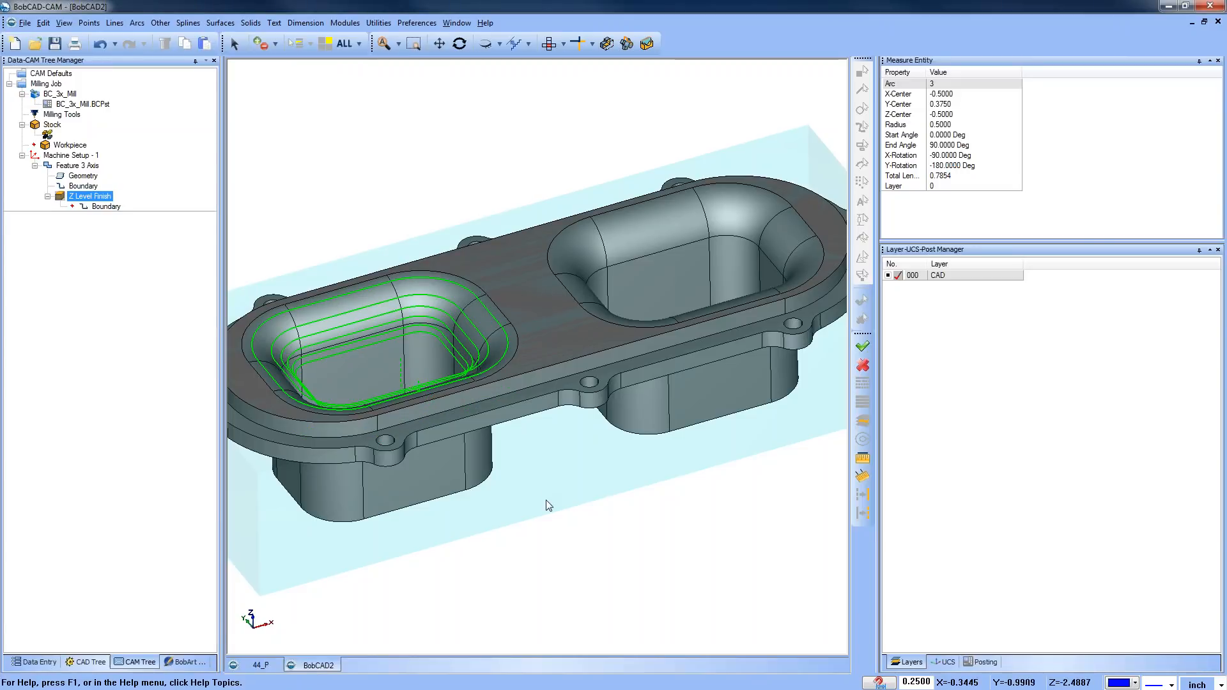
Inspect the recomputed Z Level Finish toolpath against the feature's geometry and boundary, including from the top view
middle_click_drag(546, 500, 582, 500)
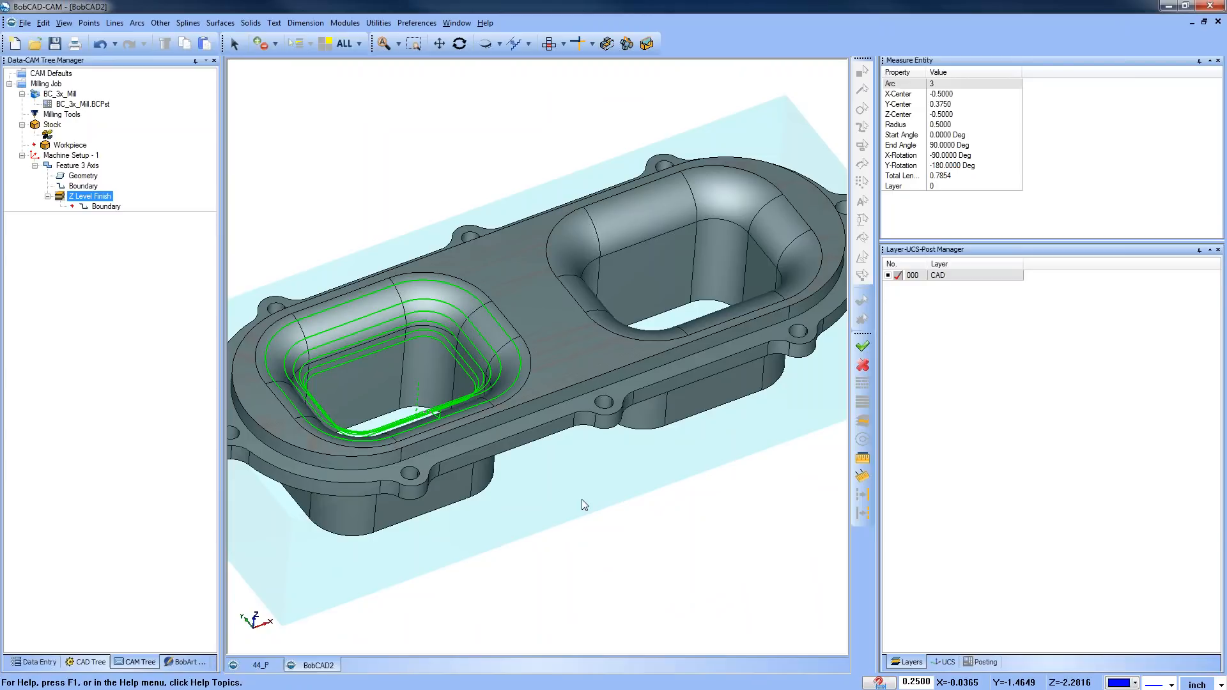
right_click(83, 186)
left_click(89, 179)
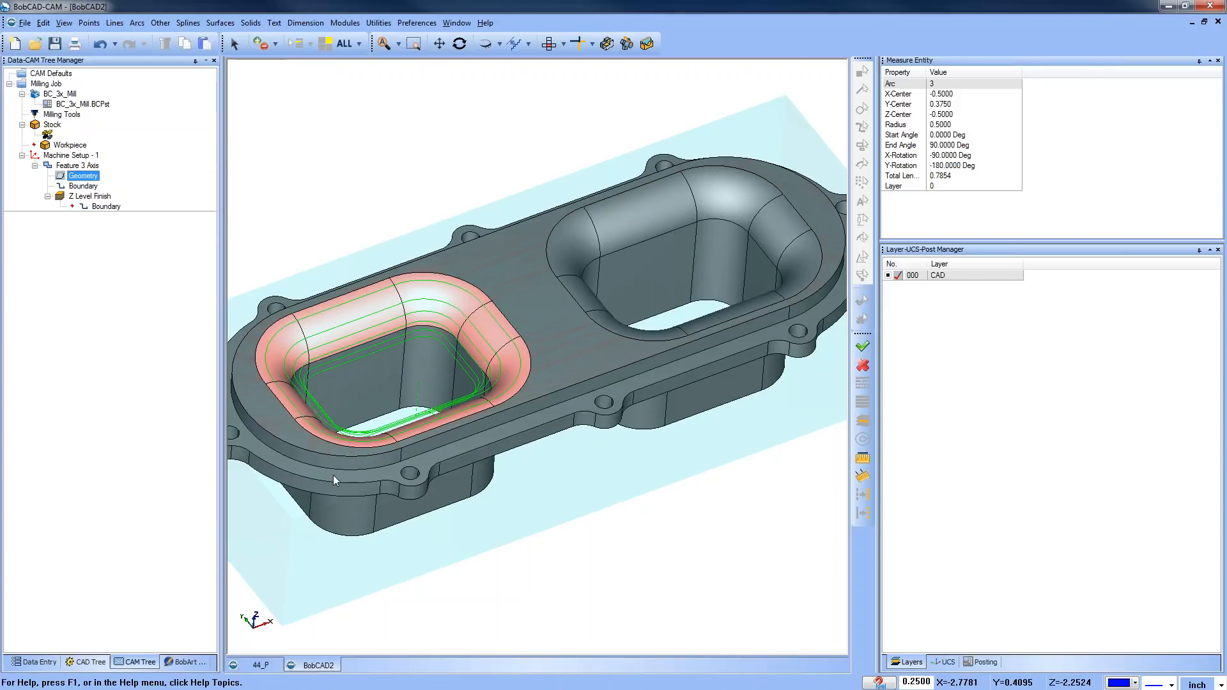
left_click(56, 127)
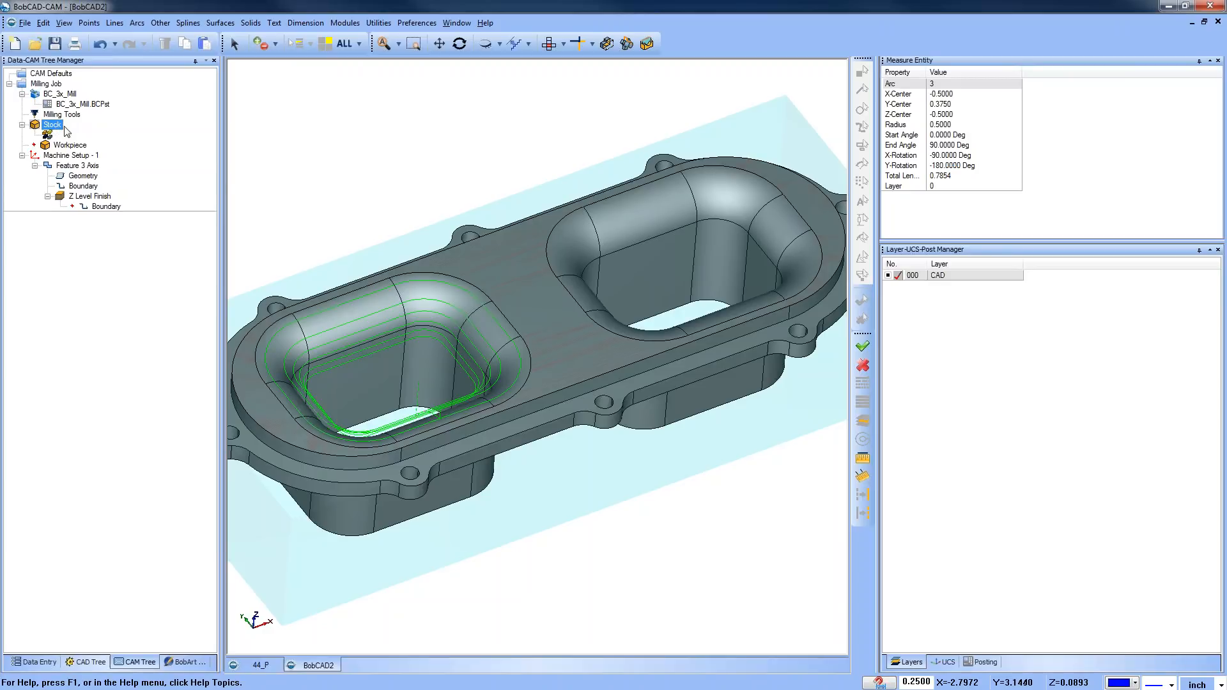
left_click(90, 196)
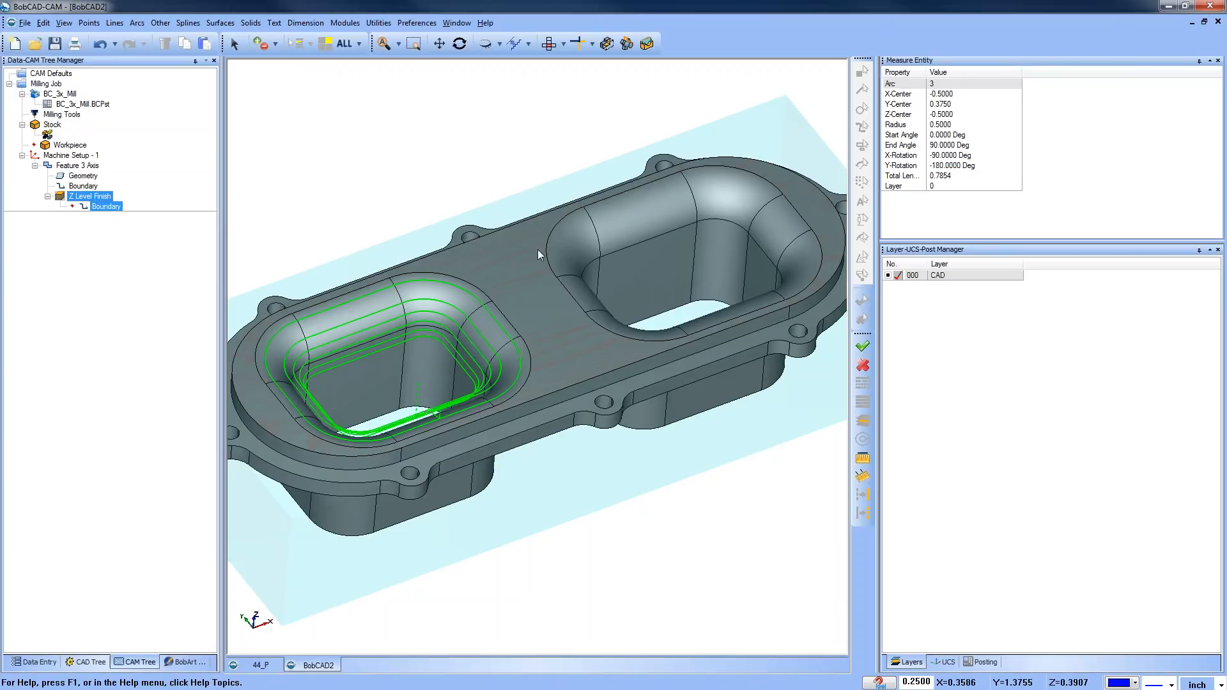
middle_click_drag(527, 541, 539, 551)
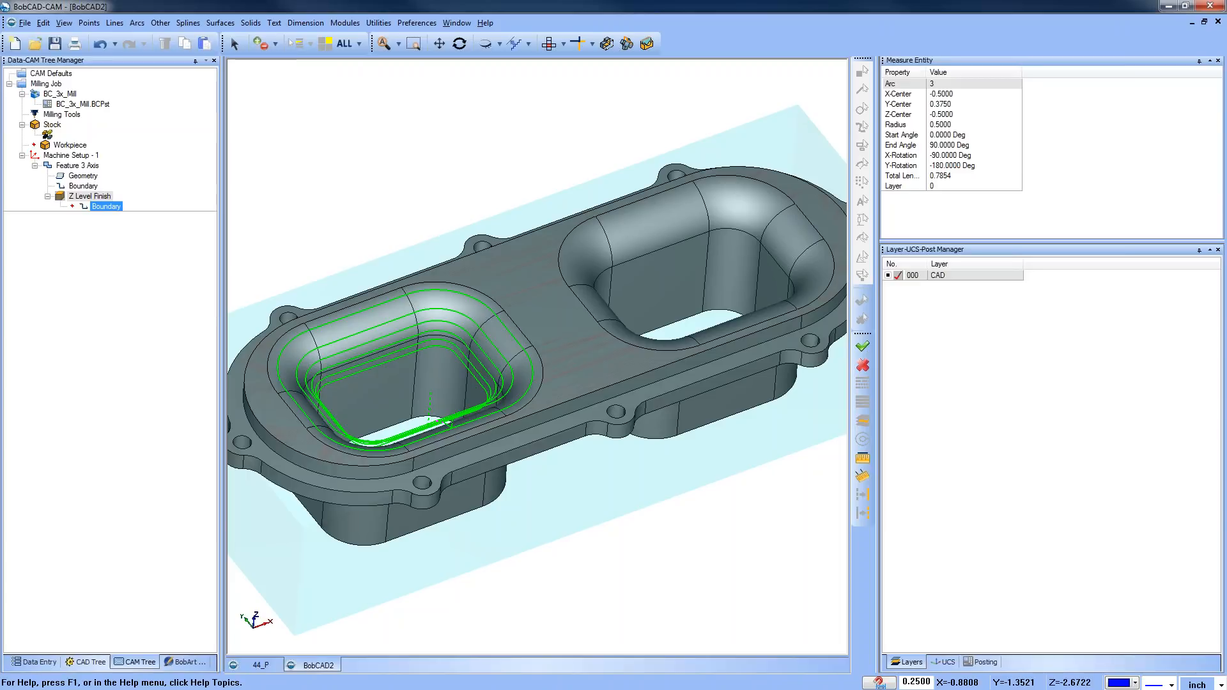
left_click(83, 186)
left_click(88, 176)
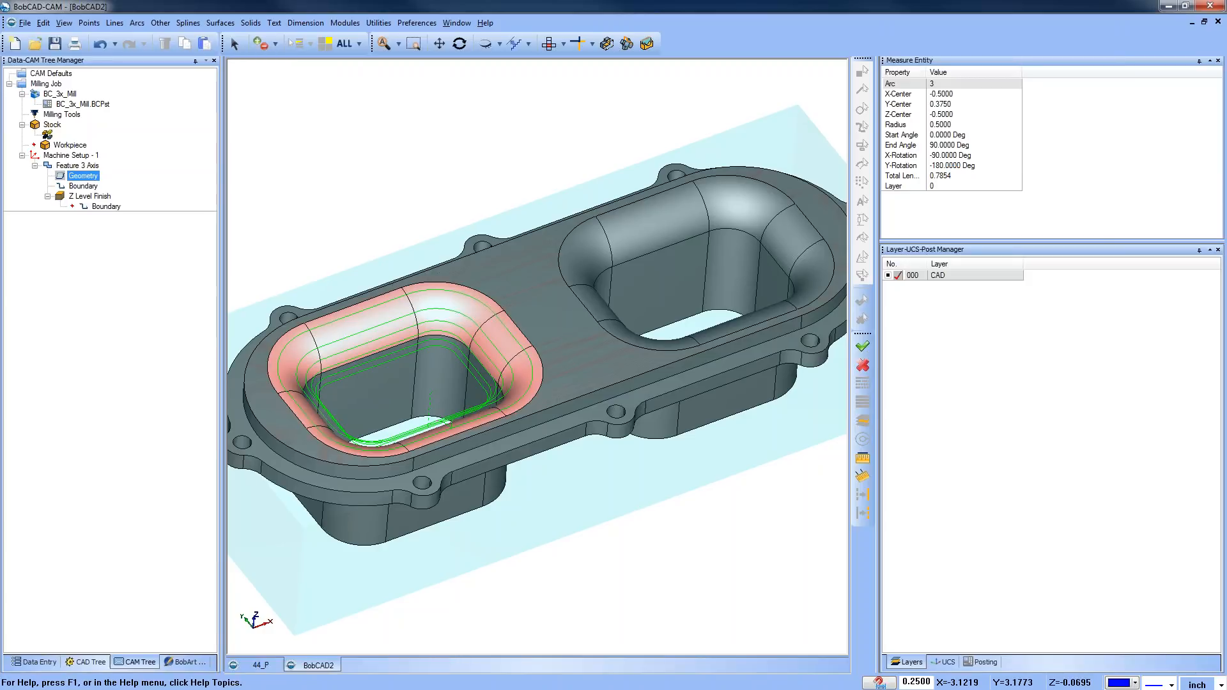
left_click(87, 186)
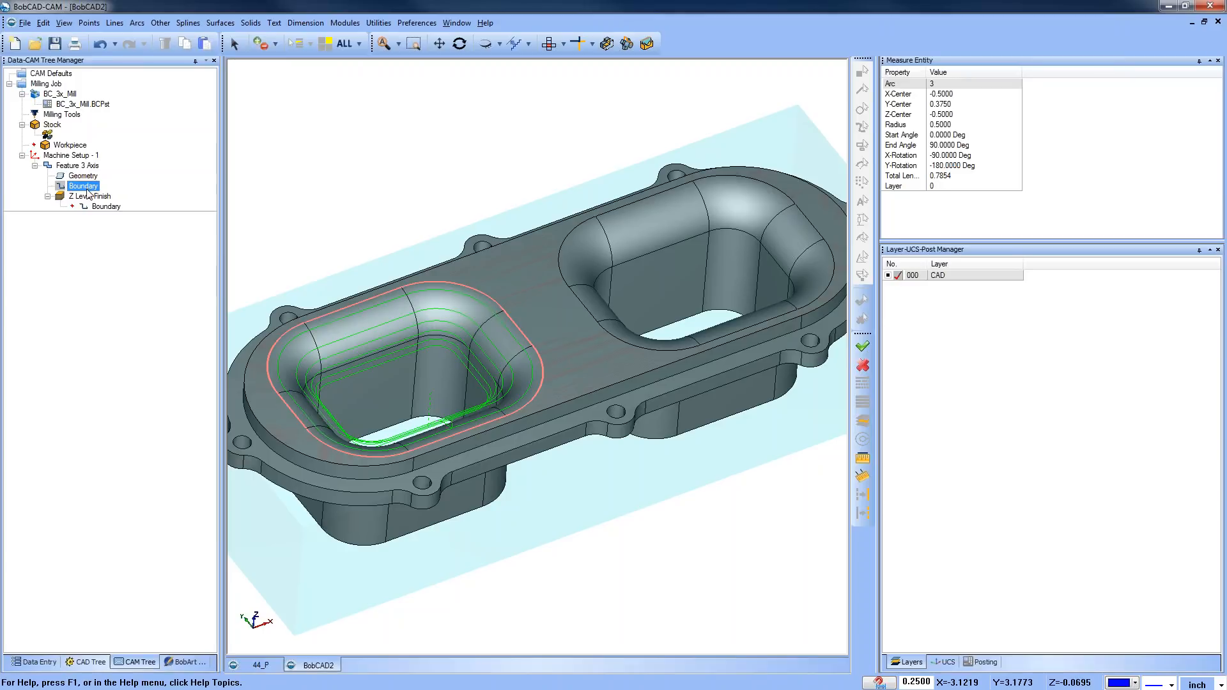
left_click(90, 196)
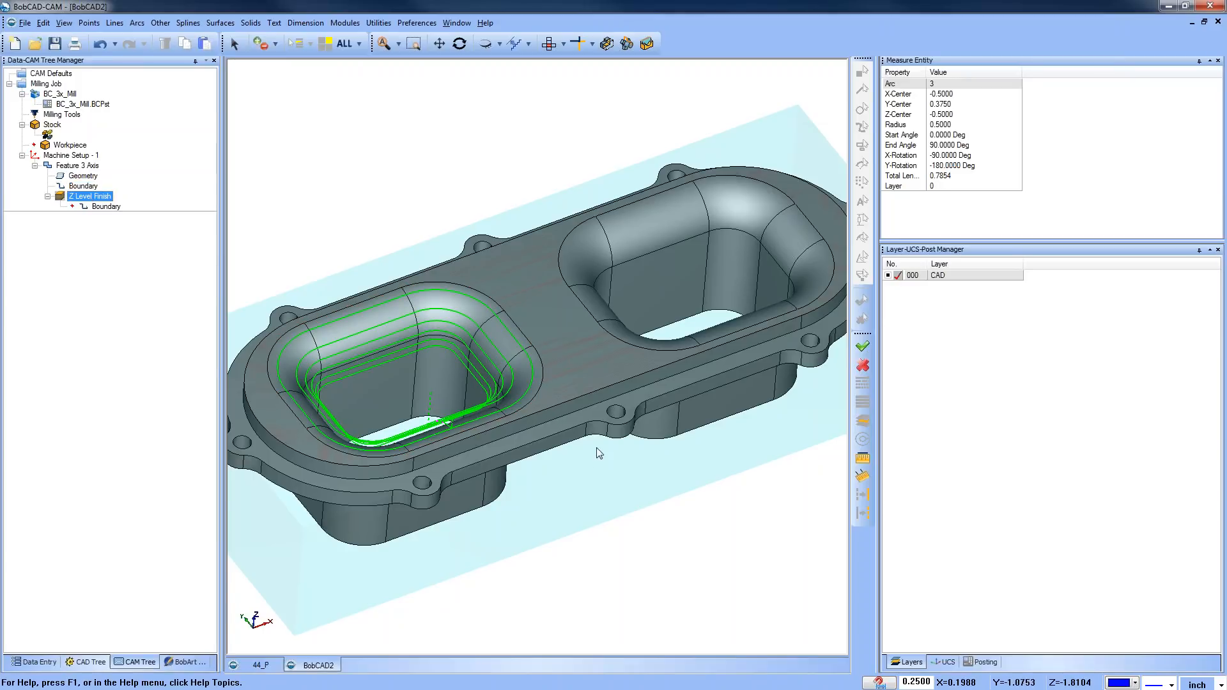
middle_click_drag(596, 447, 596, 505)
left_click(548, 44)
middle_click_drag(509, 301, 530, 270)
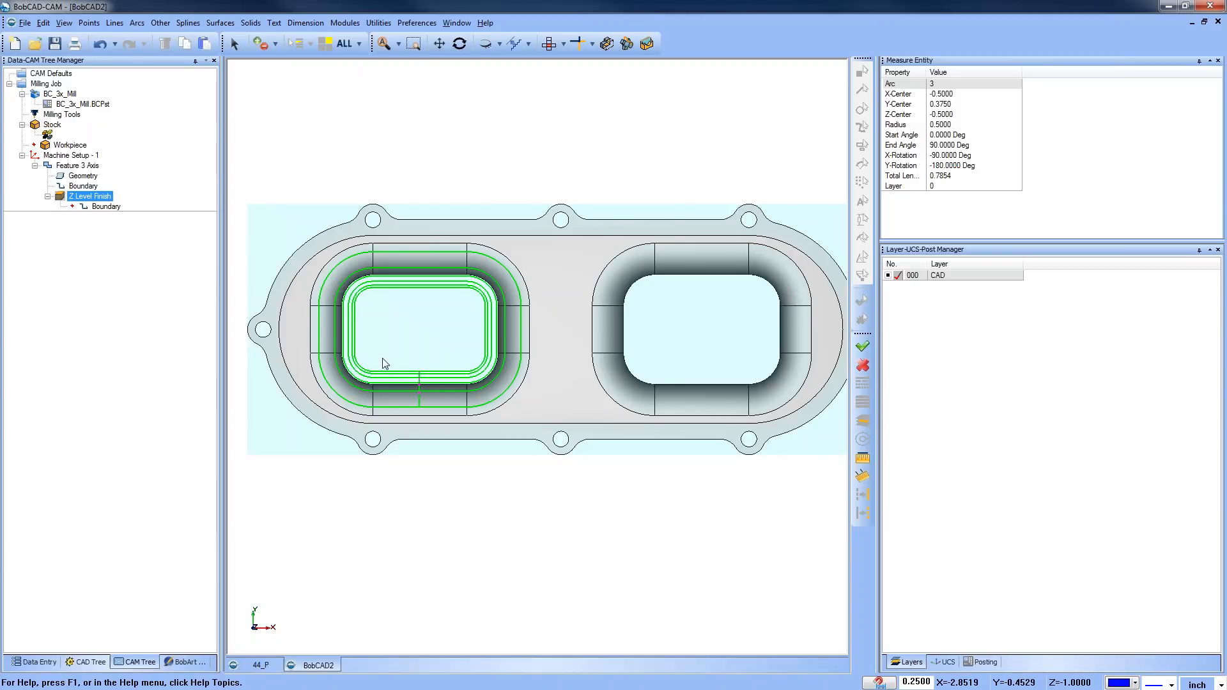
middle_click_drag(566, 474, 639, 412)
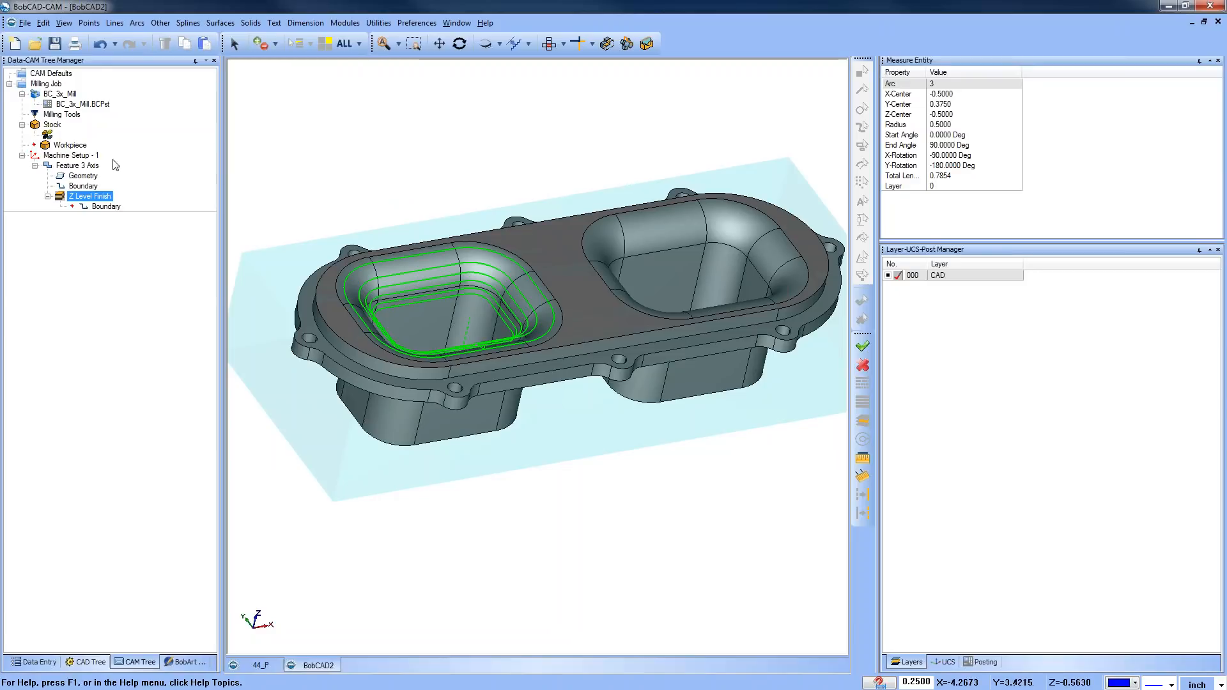
Change the Z Level Finish lead-in to Circular for the 3 axis feature
right_click(79, 167)
left_click(190, 208)
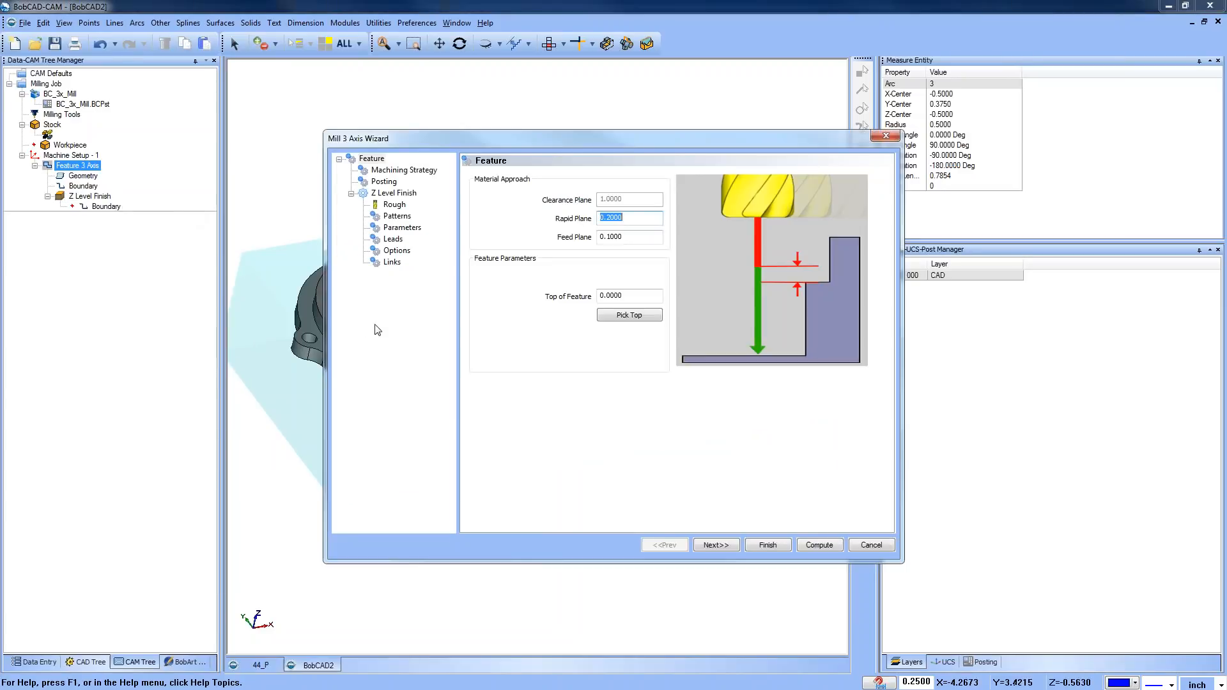
left_click(393, 239)
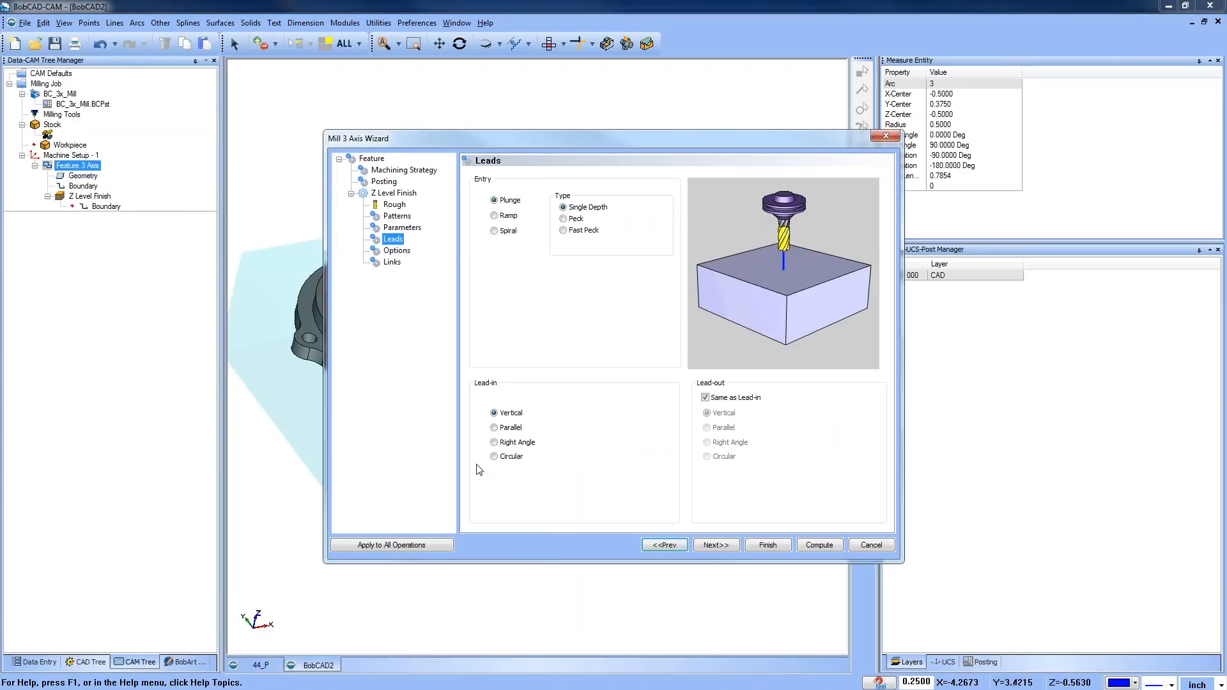
left_click(495, 456)
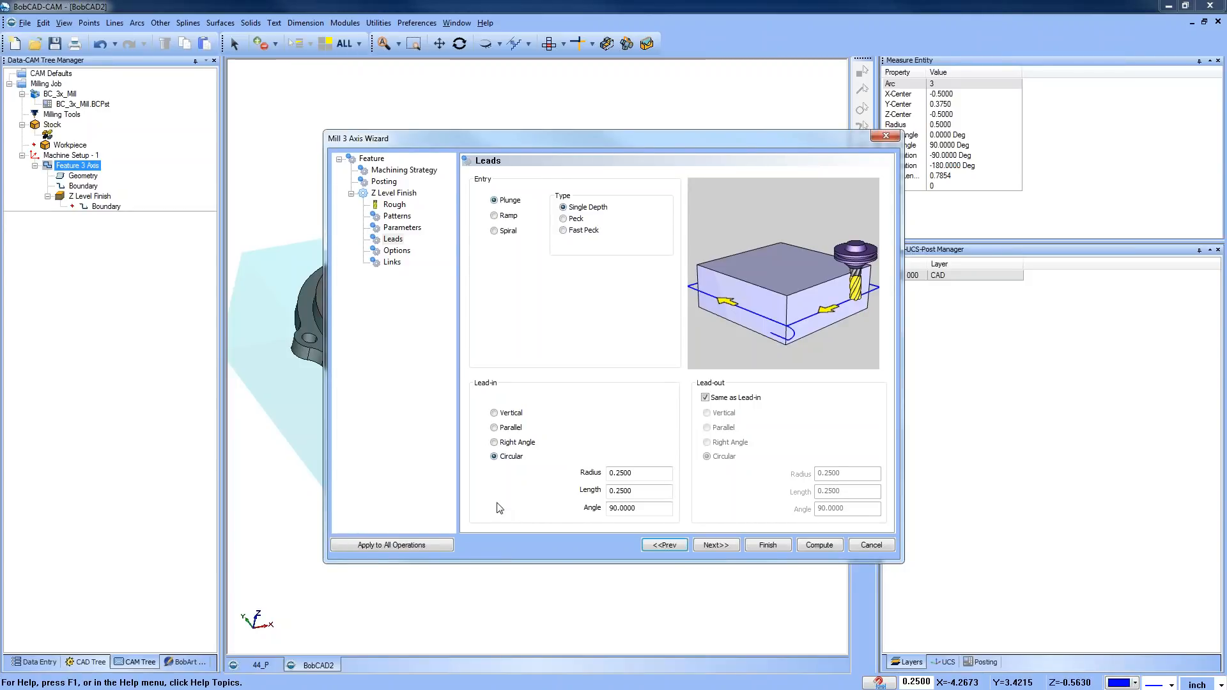
Set the Z Level Finish depth of cut to 0.05, compute the toolpath and check it on the pocket rim
left_click(397, 216)
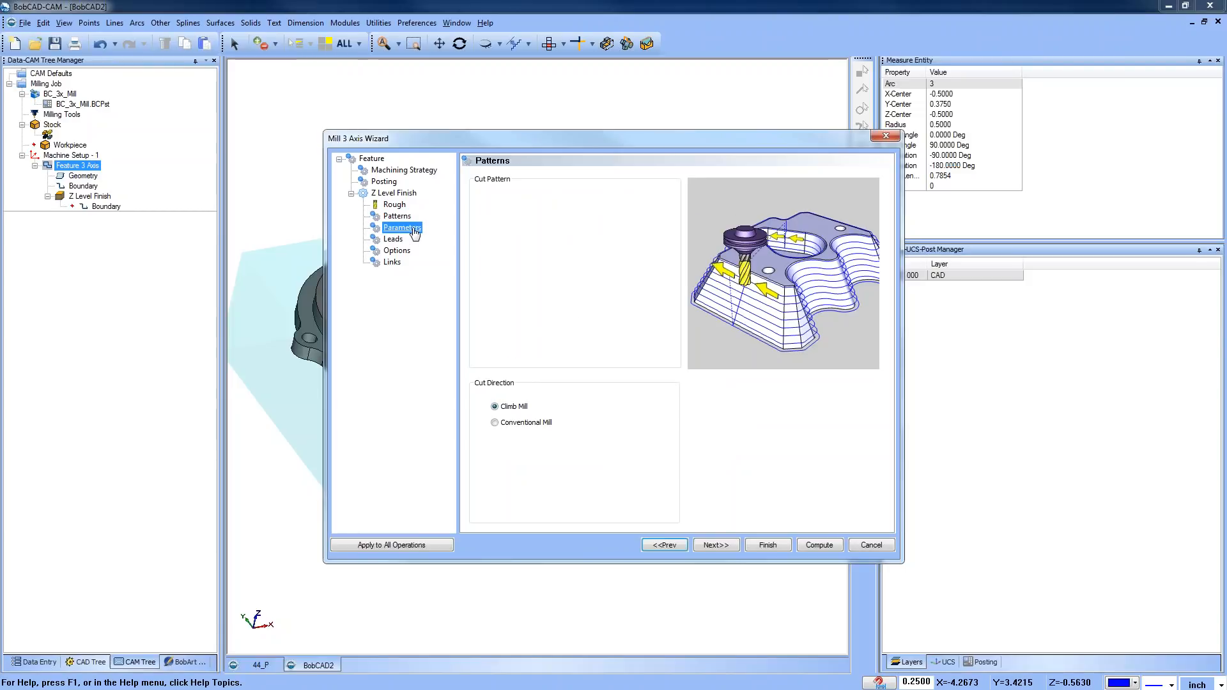
left_click(402, 227)
double_click(639, 195)
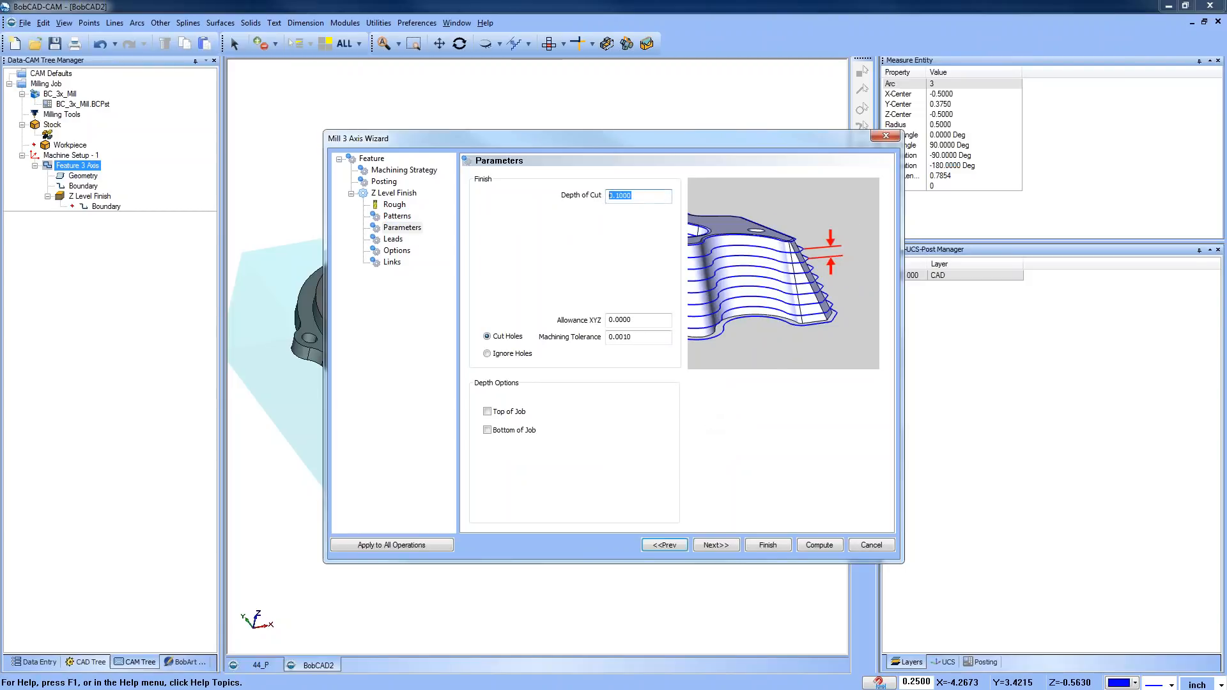
type(".05")
left_click(820, 548)
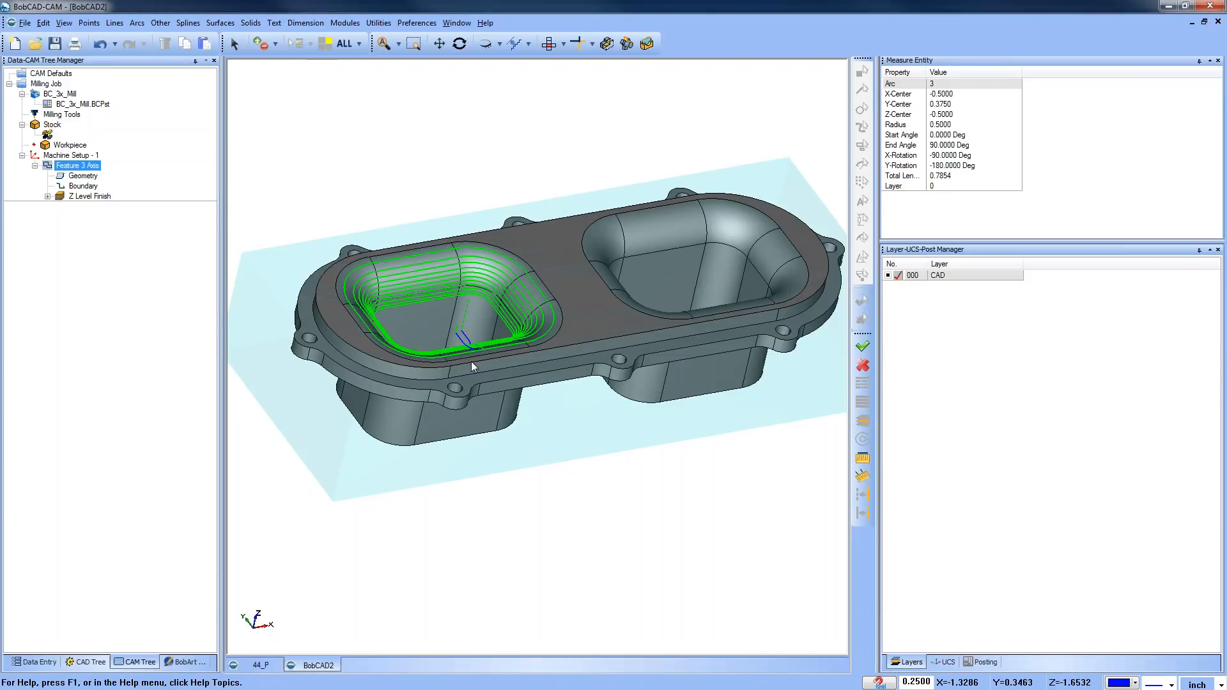
mouse_move(587, 417)
middle_mouse_down()
mouse_move(587, 475)
mouse_move(587, 419)
middle_mouse_up()
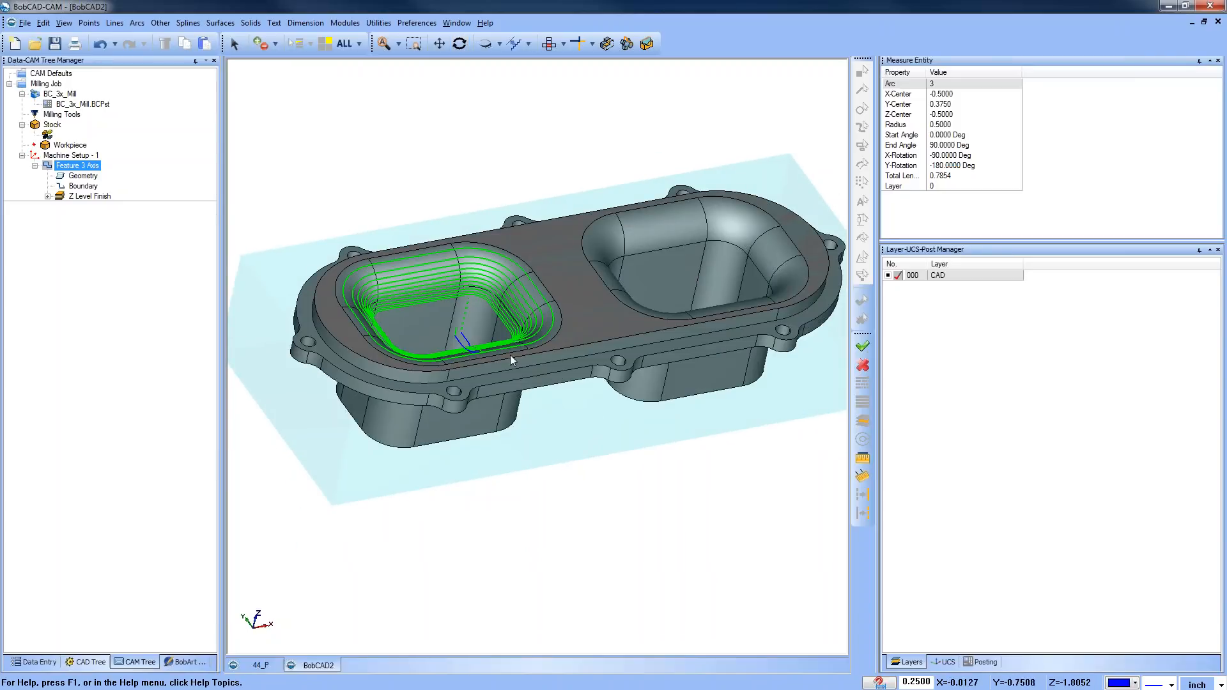
Remove the 3 axis feature's geometry and boundary, and assign the whole part as its geometry
left_click(85, 177)
right_click(86, 179)
left_click(116, 201)
right_click(94, 186)
left_click(124, 208)
right_click(101, 176)
left_click(128, 184)
left_click(347, 44)
left_click(60, 332)
Assign the left pocket's top edge loop as the boundary, compute the Z Level Finish toolpath and check it in wireframe and shaded display
left_click(93, 186)
right_click(101, 189)
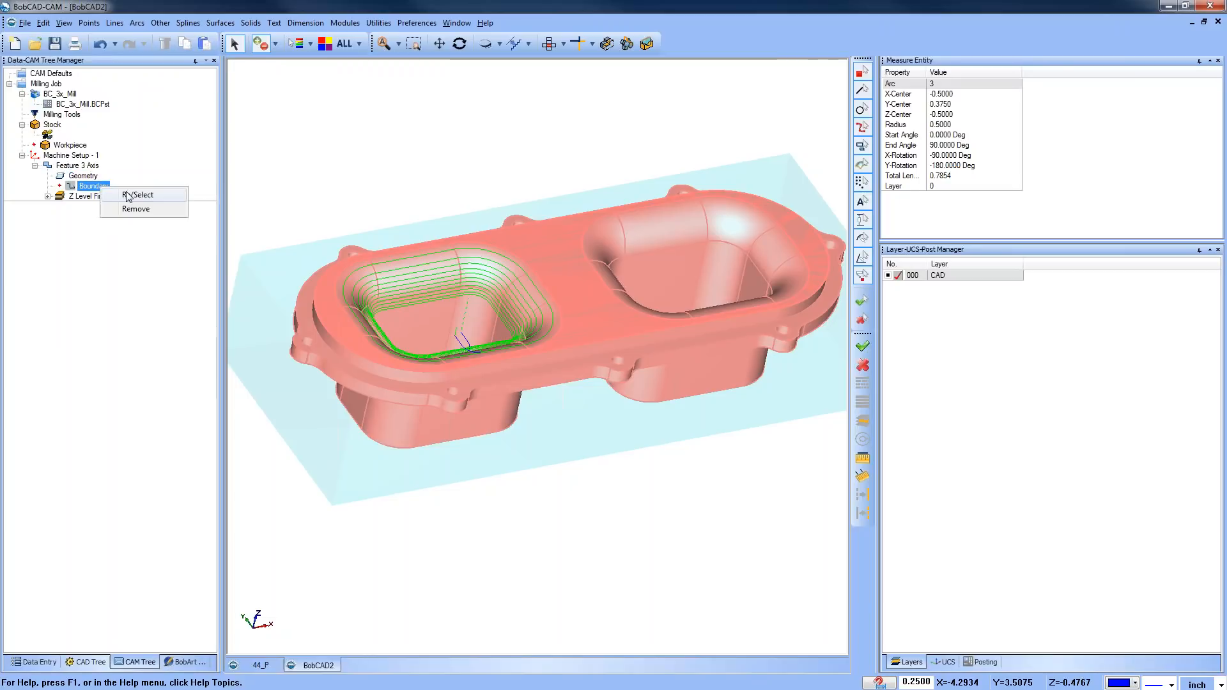
left_click(128, 194)
left_click(407, 252)
left_click(449, 273)
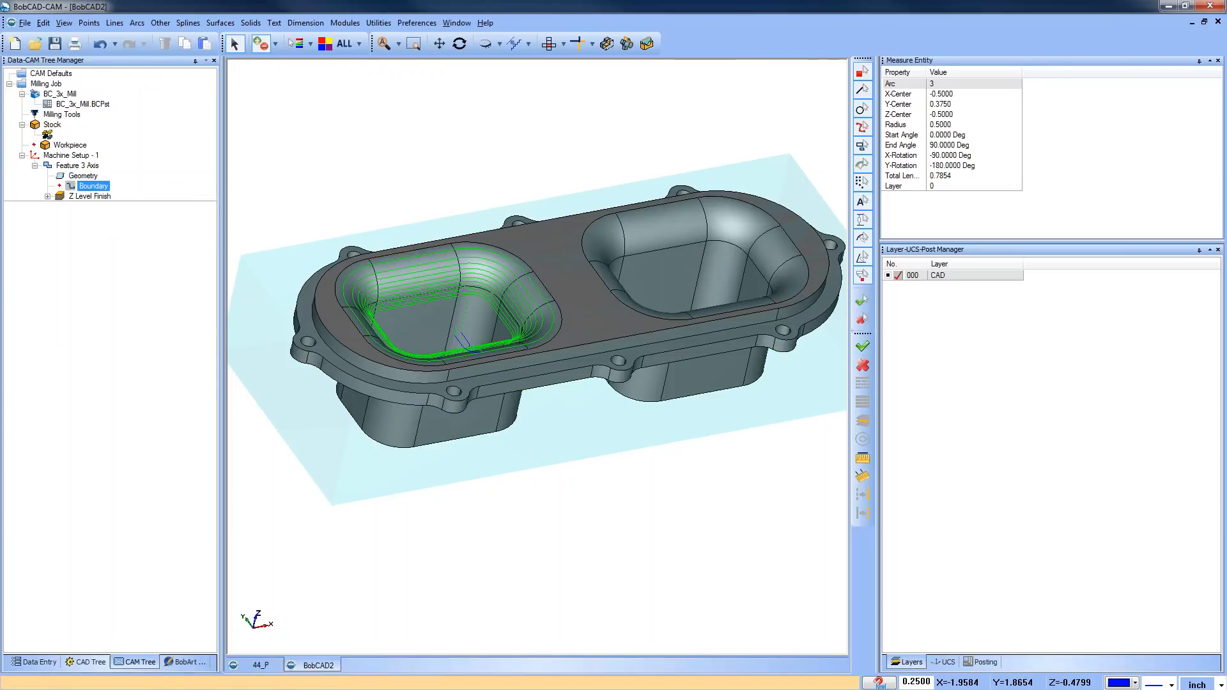
right_click(93, 197)
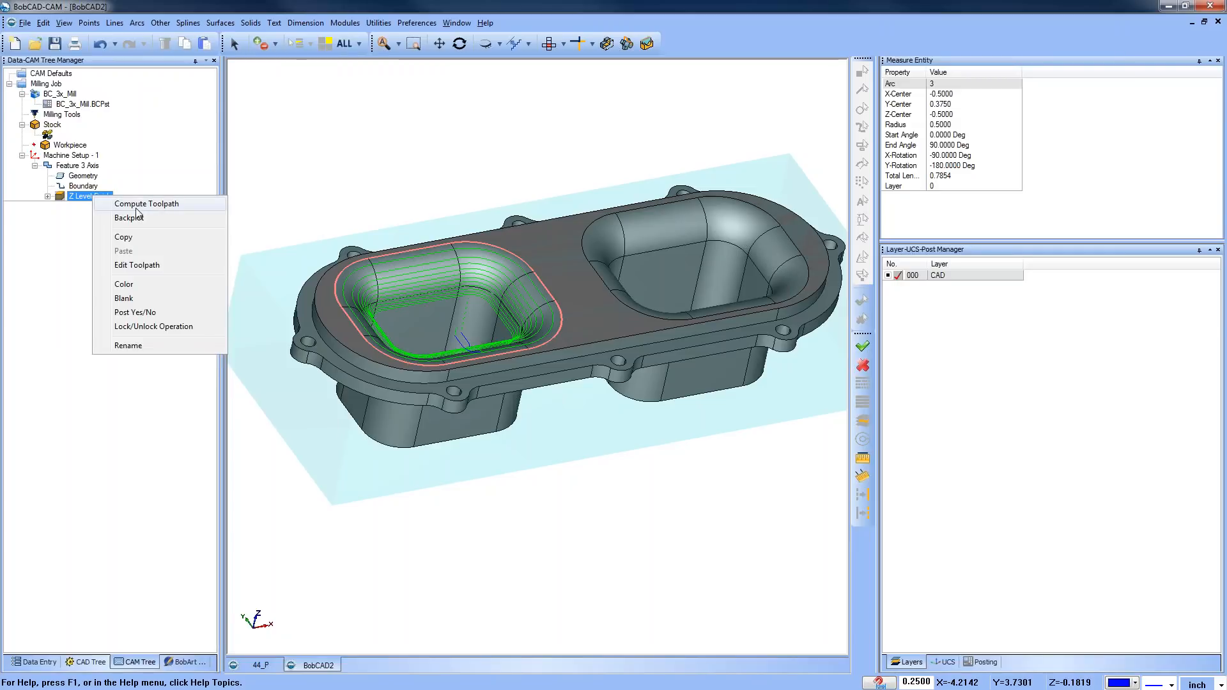
left_click(138, 206)
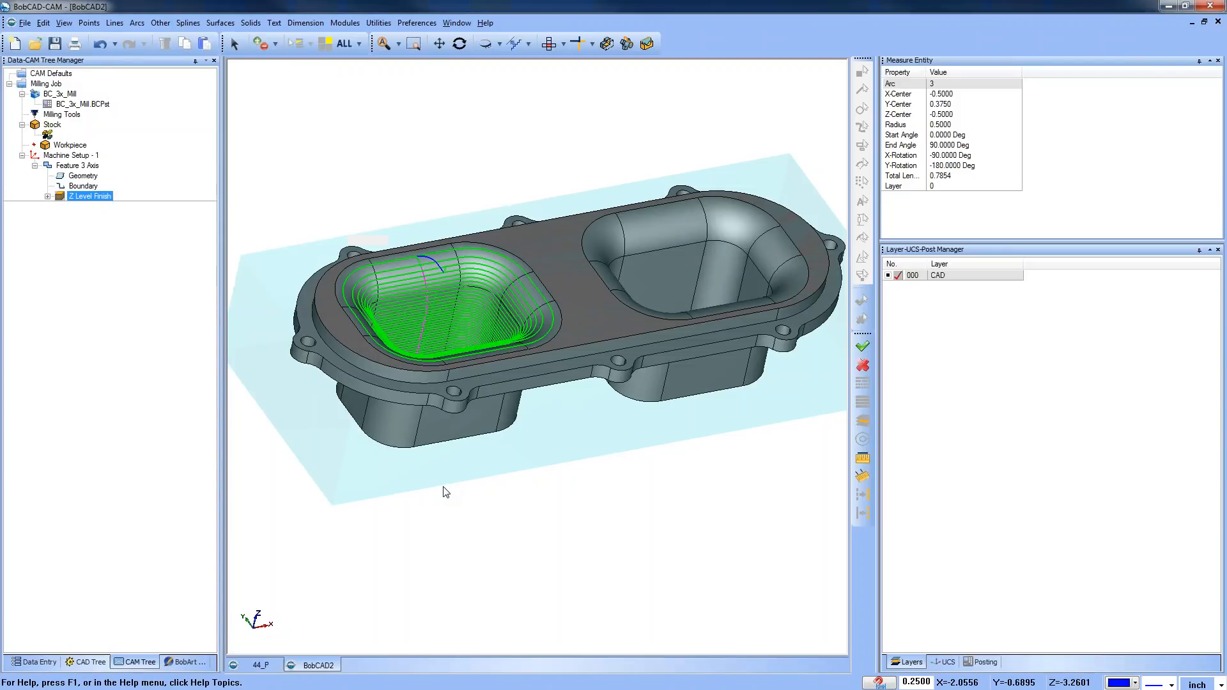
middle_click_drag(447, 483, 483, 275)
middle_click_drag(573, 505, 593, 431)
mouse_move(570, 463)
middle_mouse_down()
mouse_move(595, 438)
mouse_move(597, 460)
mouse_move(573, 447)
mouse_move(566, 456)
middle_mouse_up()
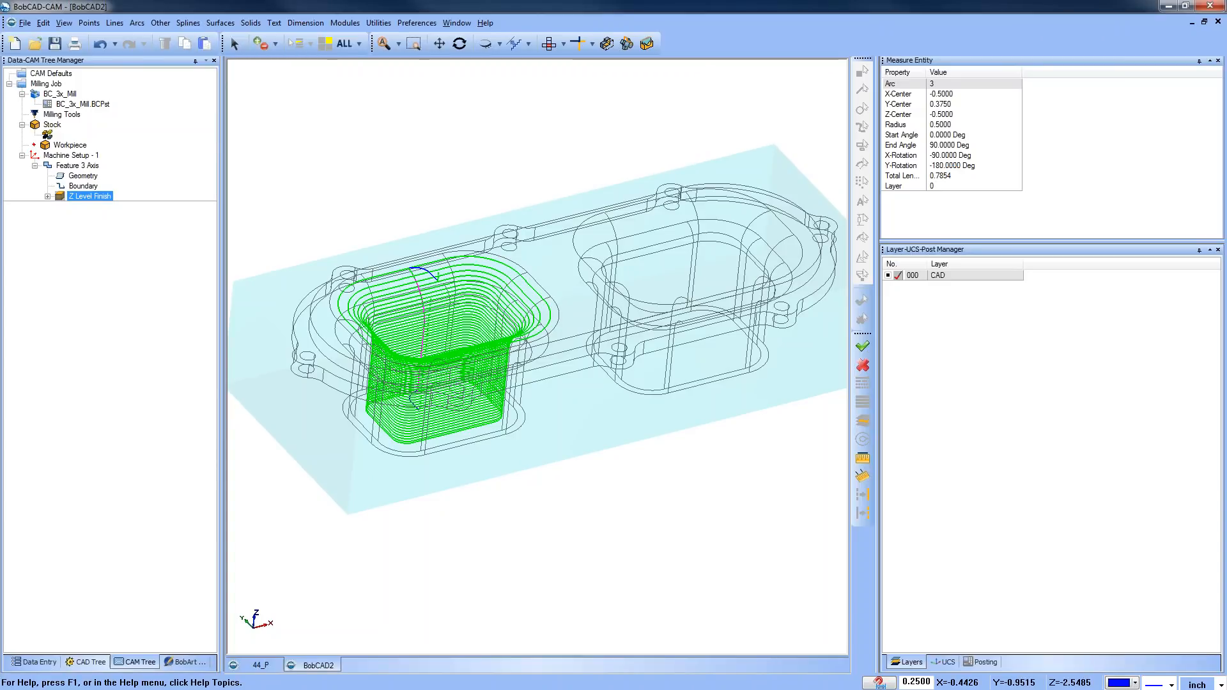
key("ctrl+w")
middle_click_drag(553, 433, 565, 464)
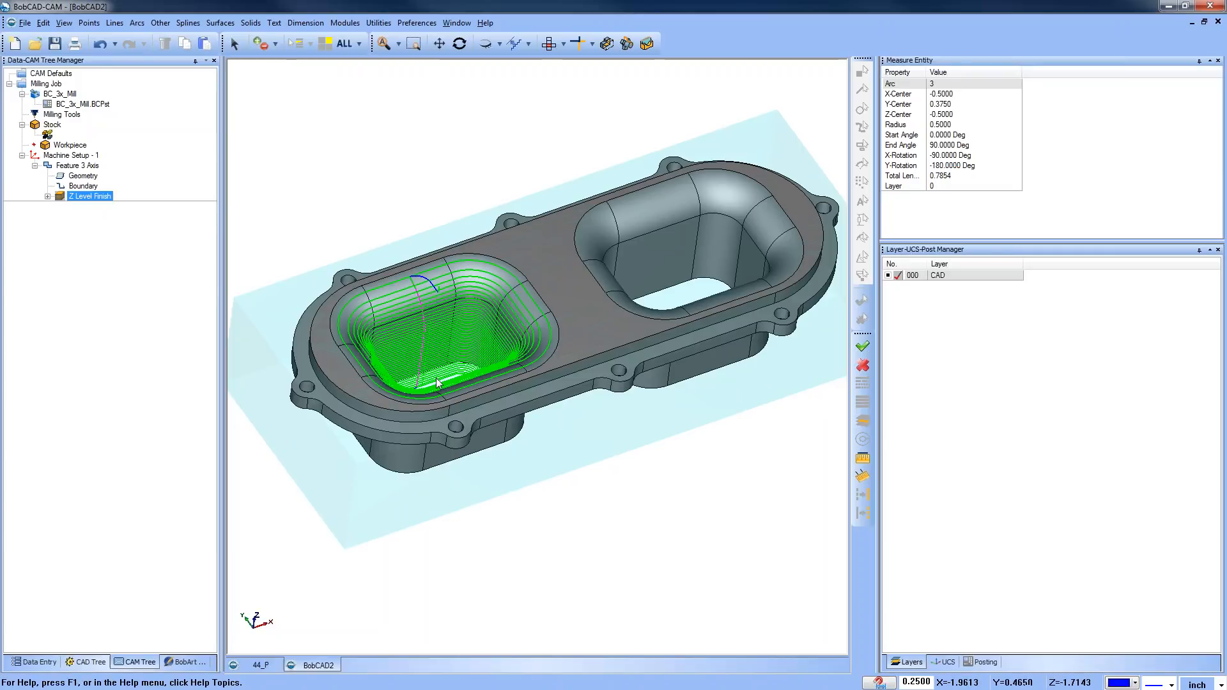
Enable Bottom of Job for the Z Level Finish and pick its depth from the lower edge of the left pocket's rounded rim
left_click(95, 167)
right_click(96, 174)
left_click(105, 177)
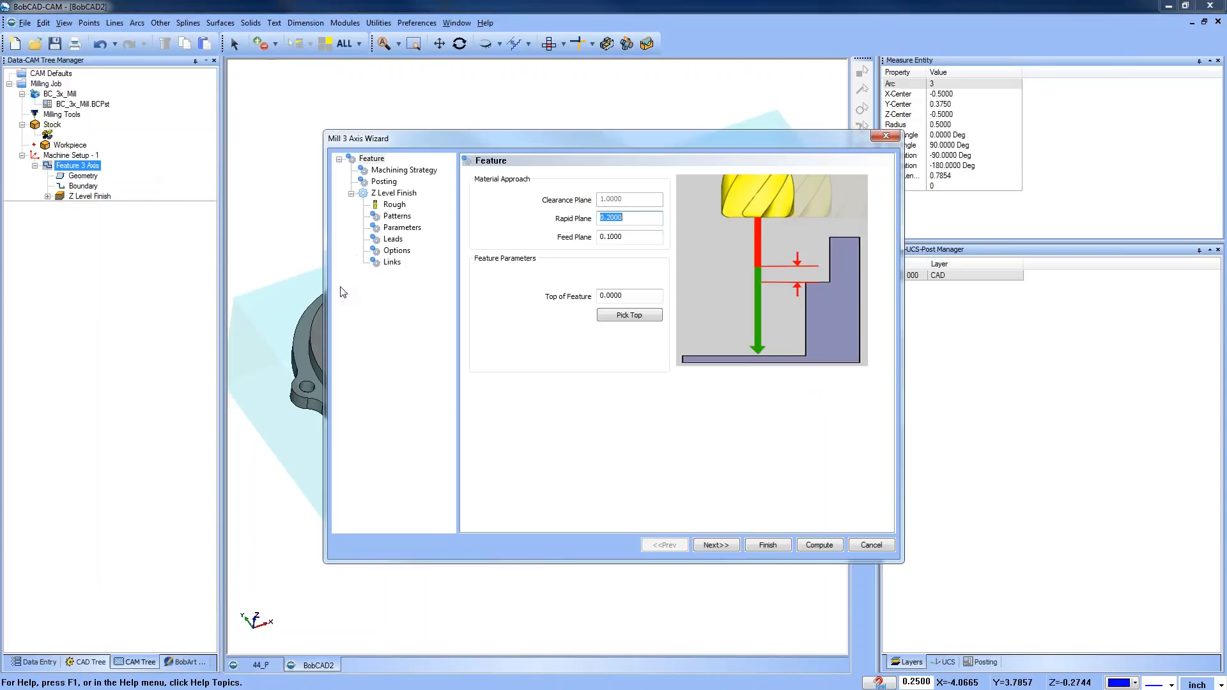
left_click(402, 227)
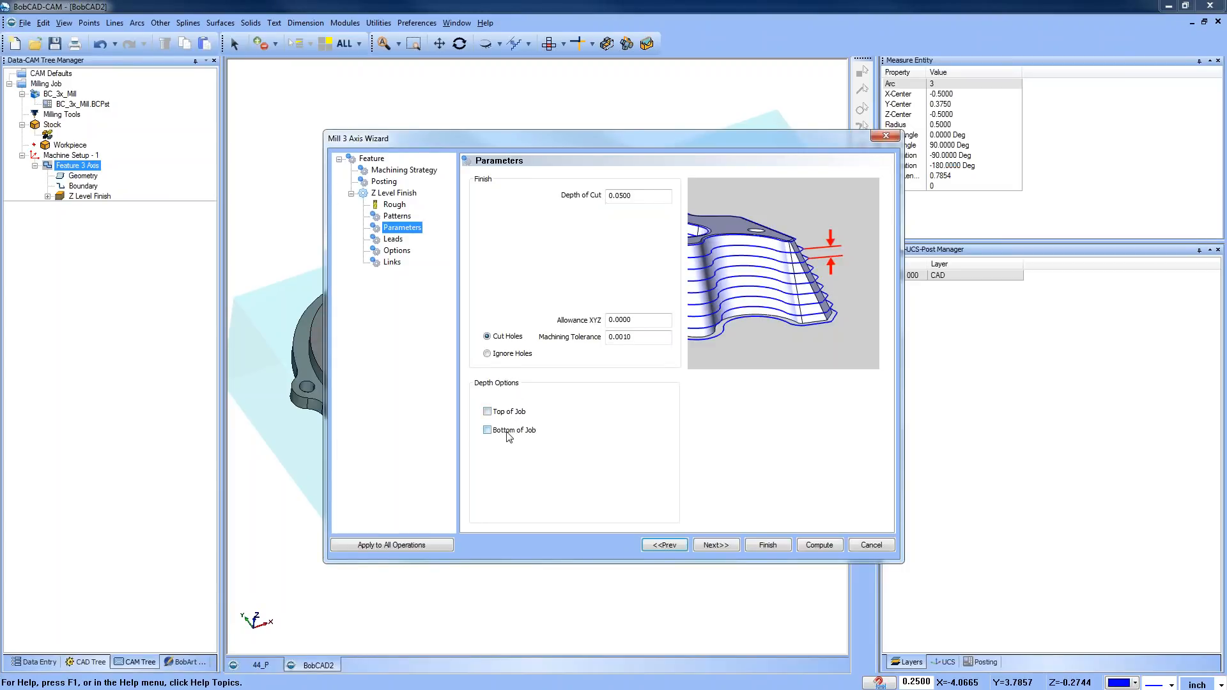
left_click(487, 430)
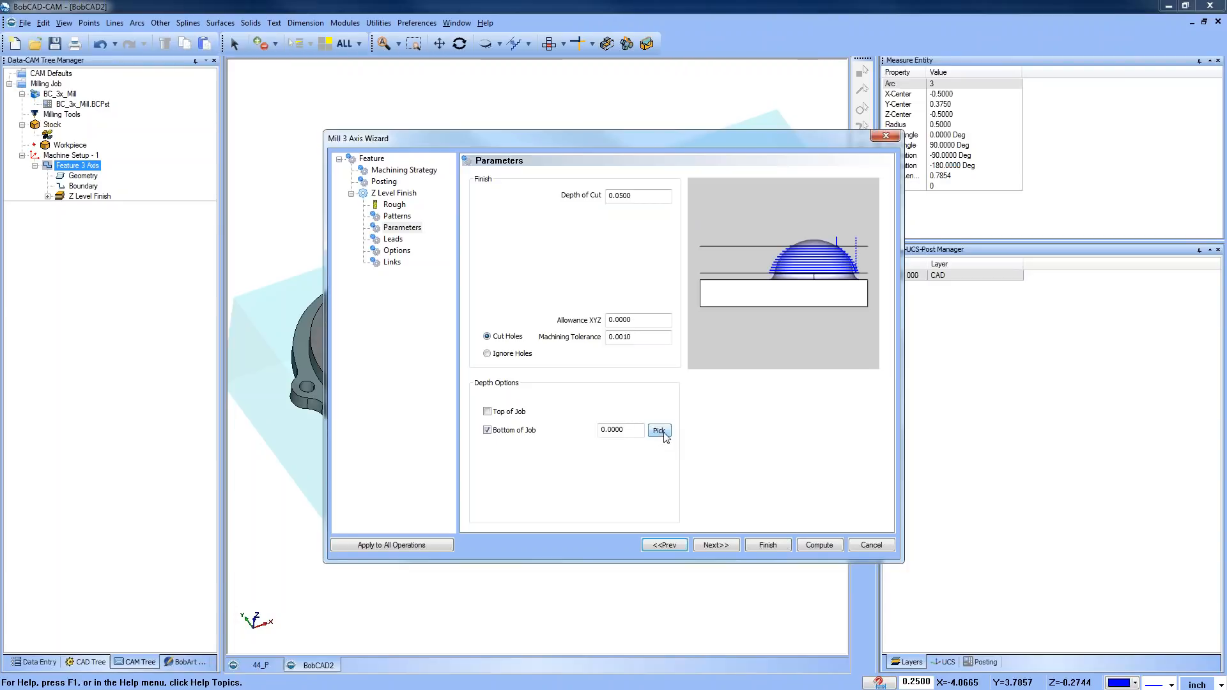
left_click_drag(630, 432, 569, 435)
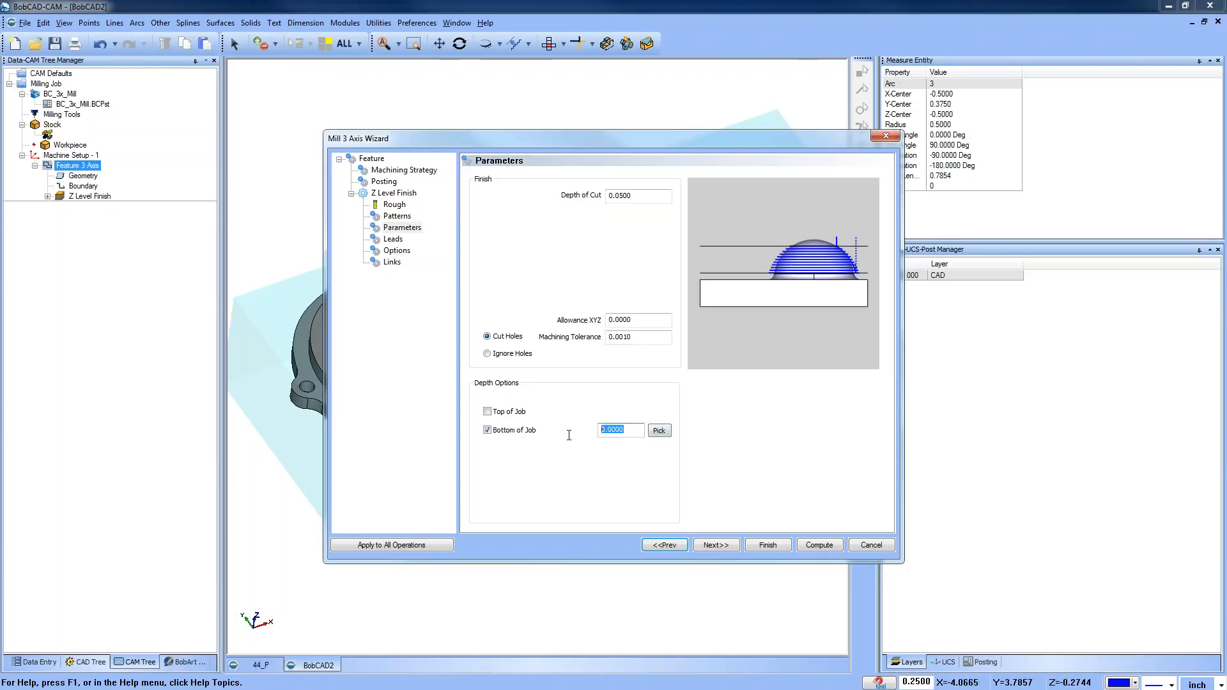
left_click(660, 431)
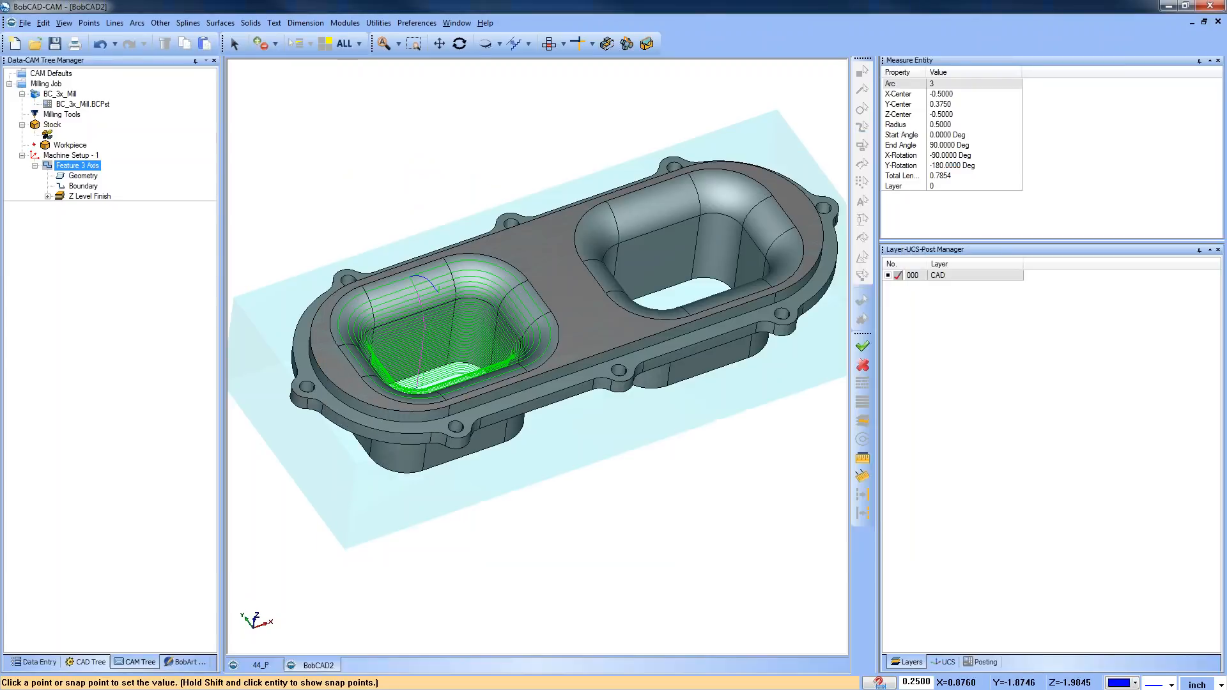
left_click(472, 299)
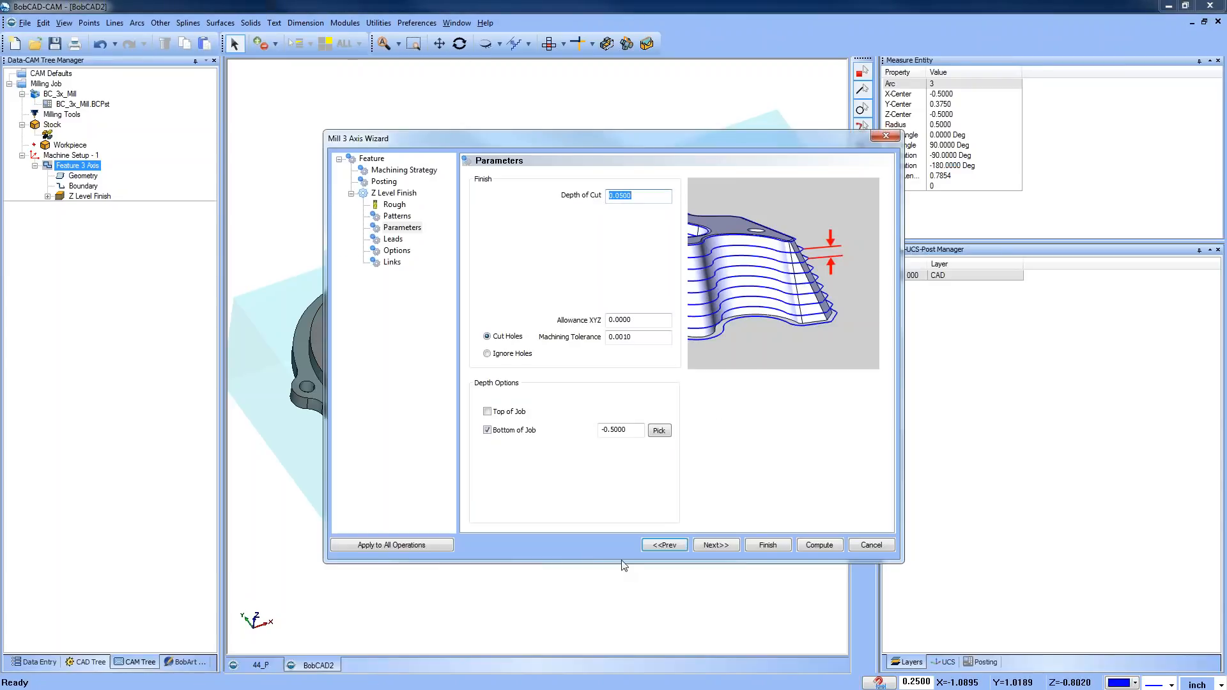
Set the Bottom of Job depth to -0.7 and compute the Z Level Finish toolpath
left_click(630, 435)
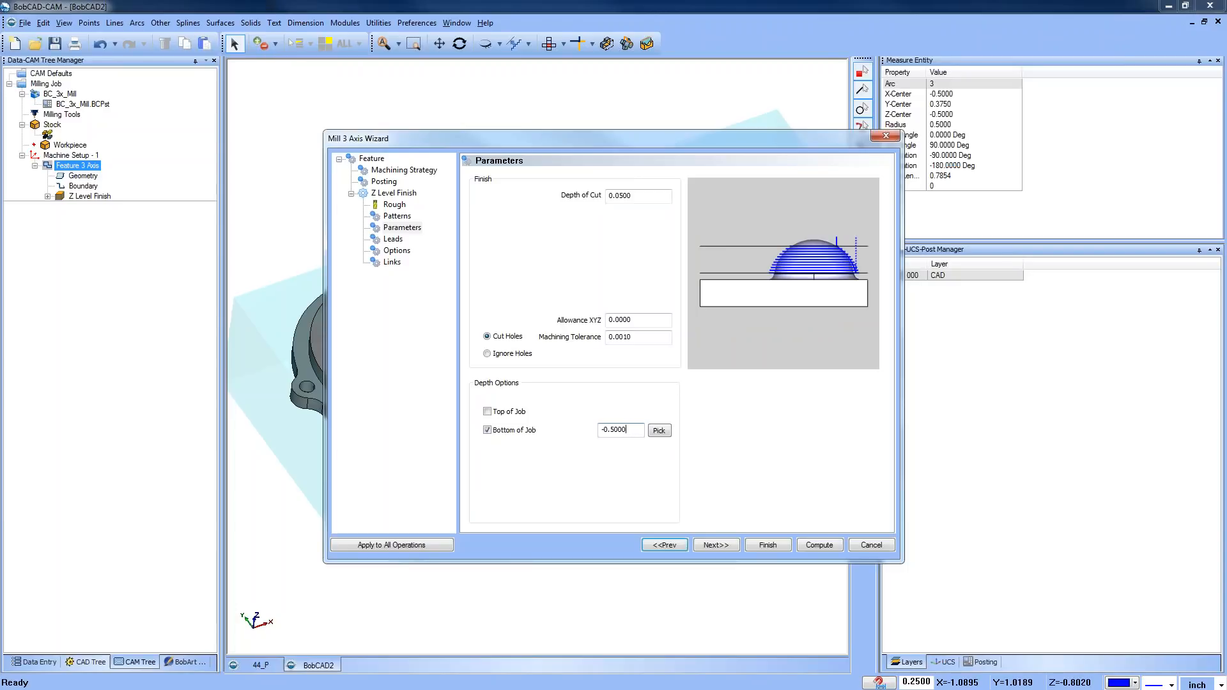
left_click_drag(611, 430, 631, 429)
type("7")
left_click(813, 545)
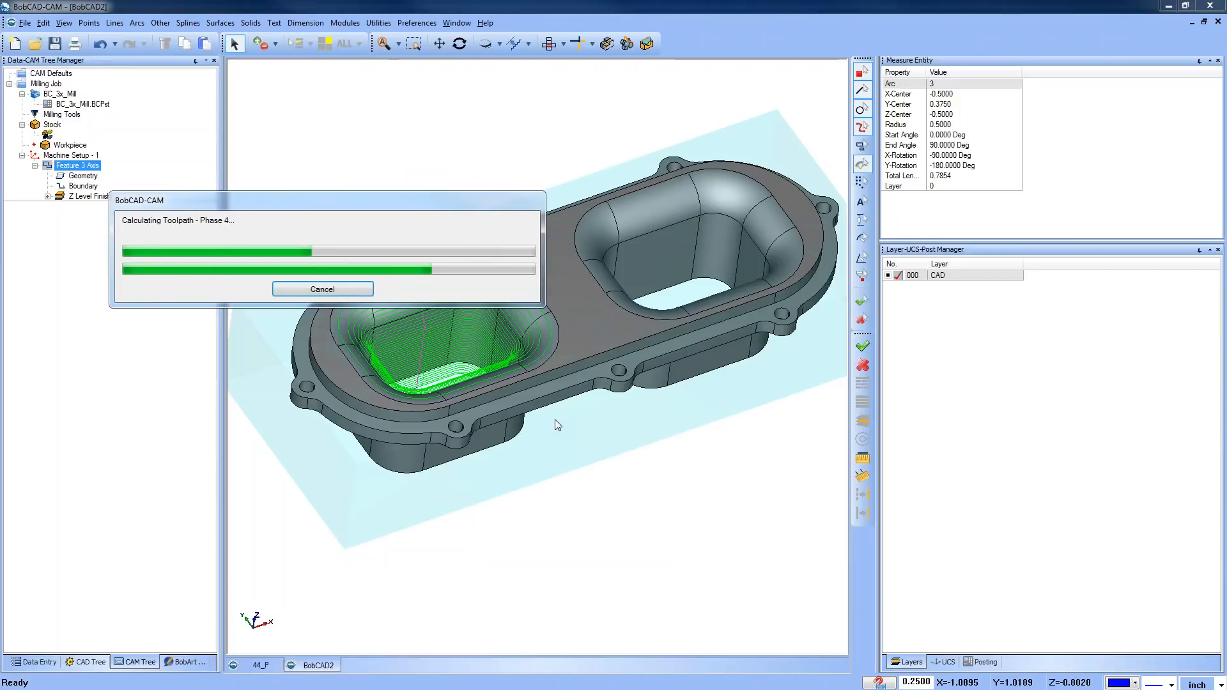
Inspect how the depth-limited toolpath sits on the left pocket's rim relative to the feature's boundary
mouse_move(592, 396)
middle_mouse_down()
mouse_move(601, 438)
mouse_move(472, 361)
middle_mouse_up()
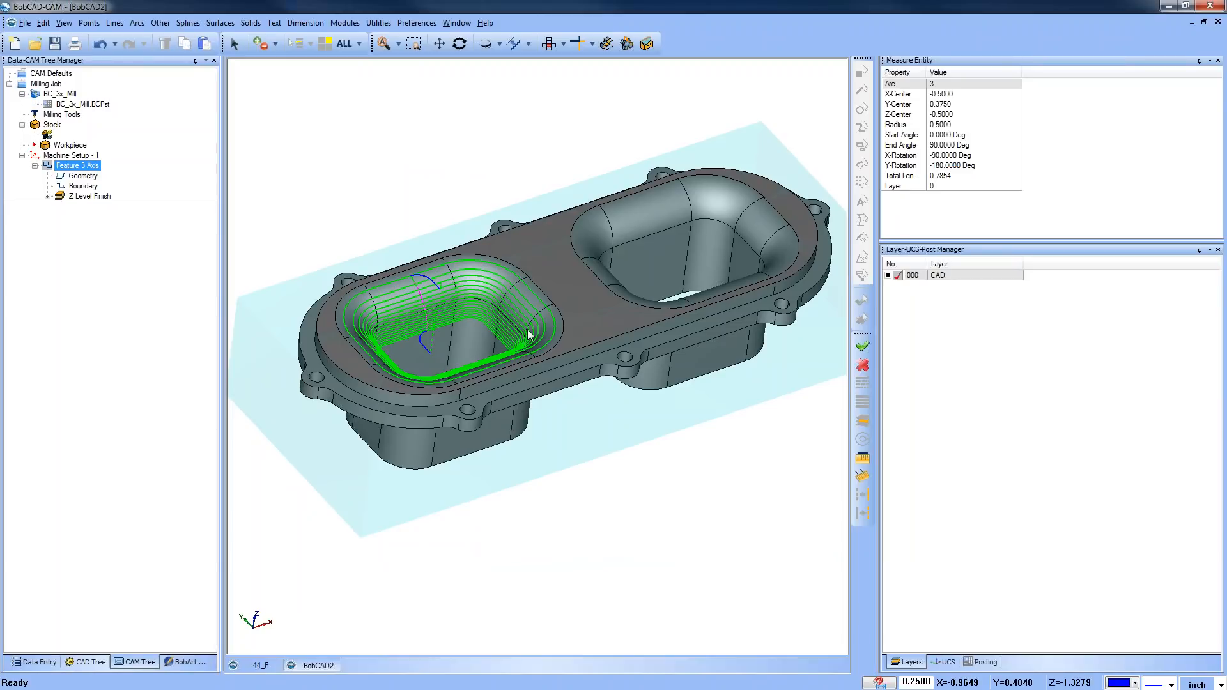
middle_click_drag(585, 428, 571, 447, "ctrl")
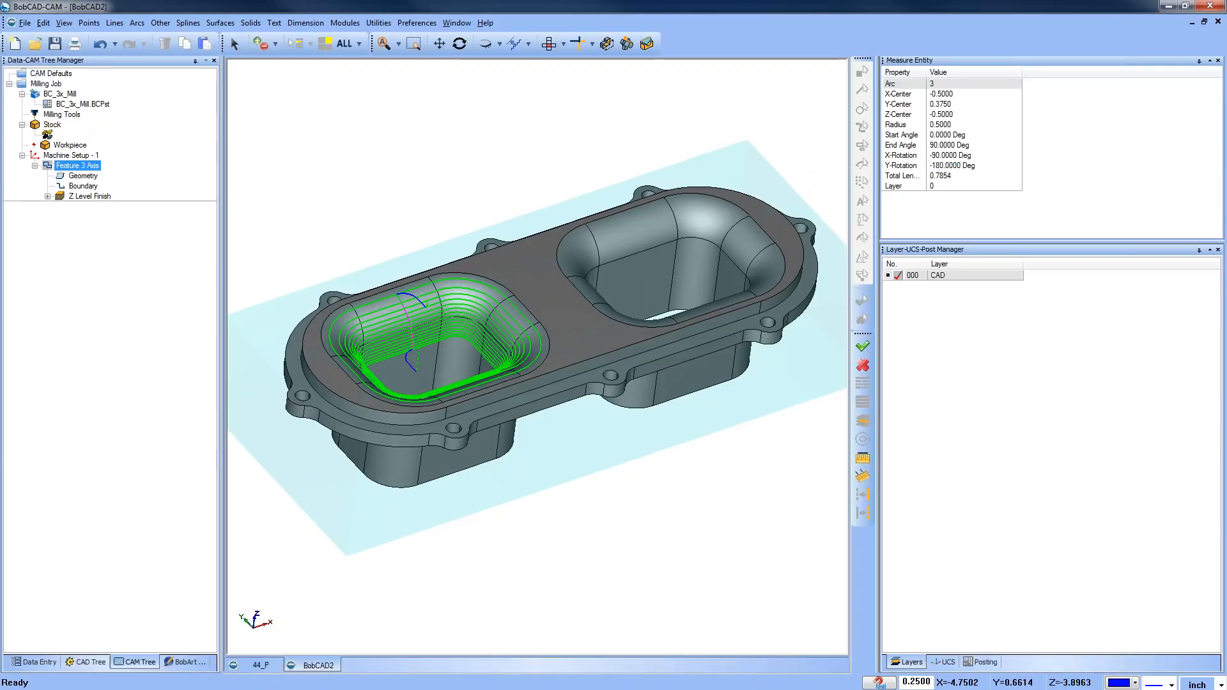
left_click(85, 186)
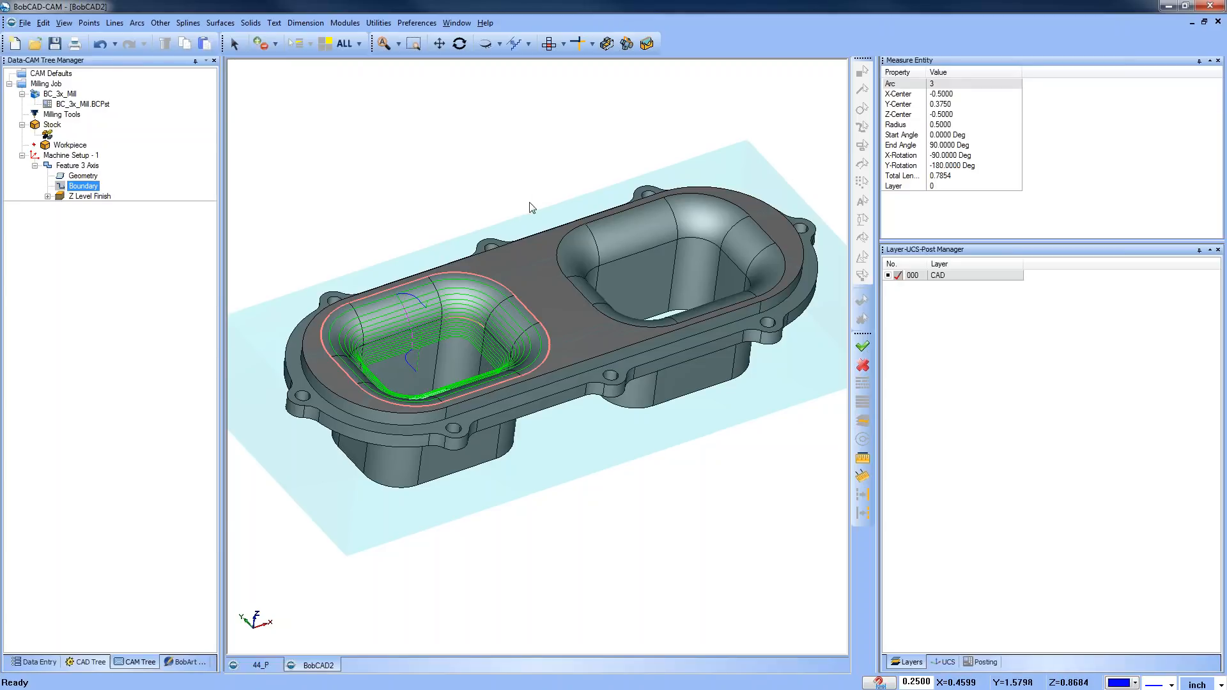
scroll(525, 287, "up", 5)
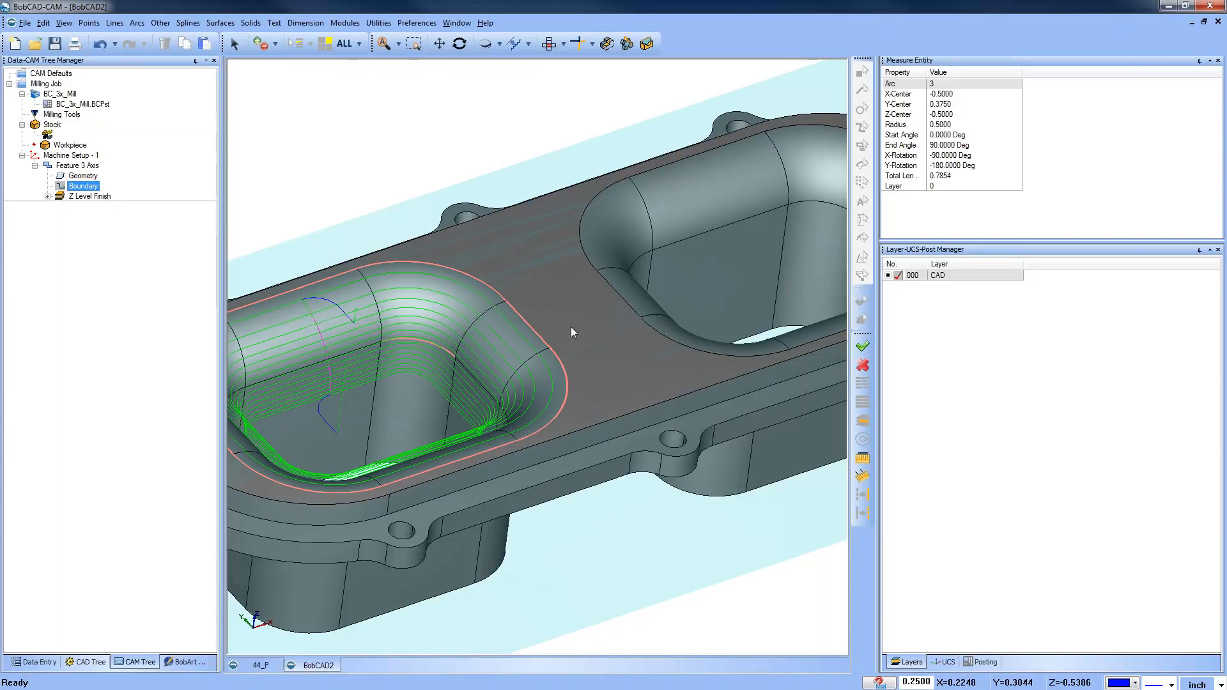
scroll(569, 327, "down", 3)
right_click(534, 156)
key("Escape")
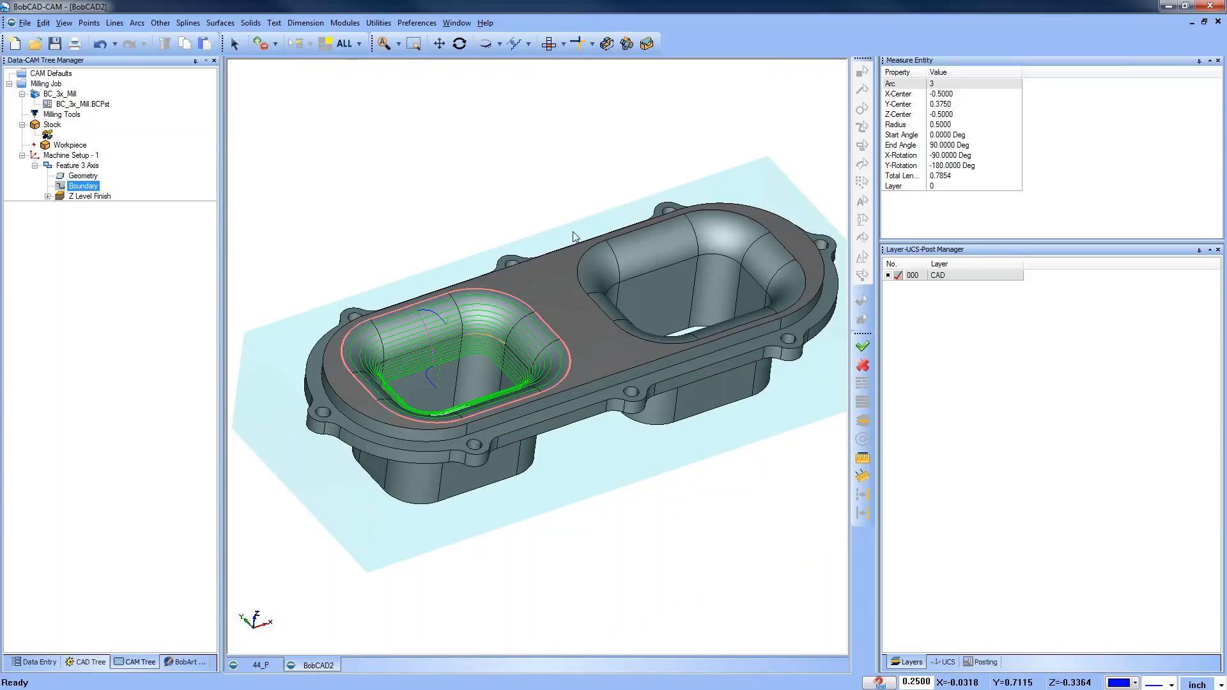
Add a new layer 001 and make it the active layer
right_click(950, 279)
left_click(957, 285)
left_click(899, 286)
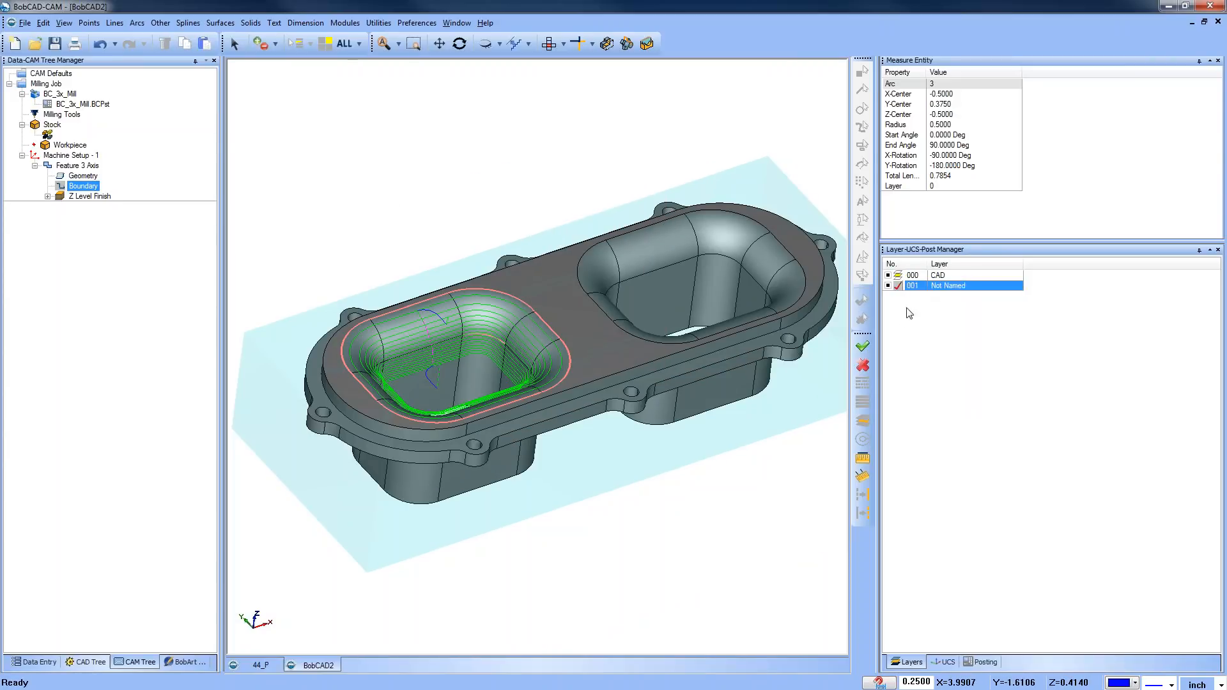
right_click(361, 132)
key("Escape")
Extract the edges of the part's flat top face onto the new layer
left_click(378, 22)
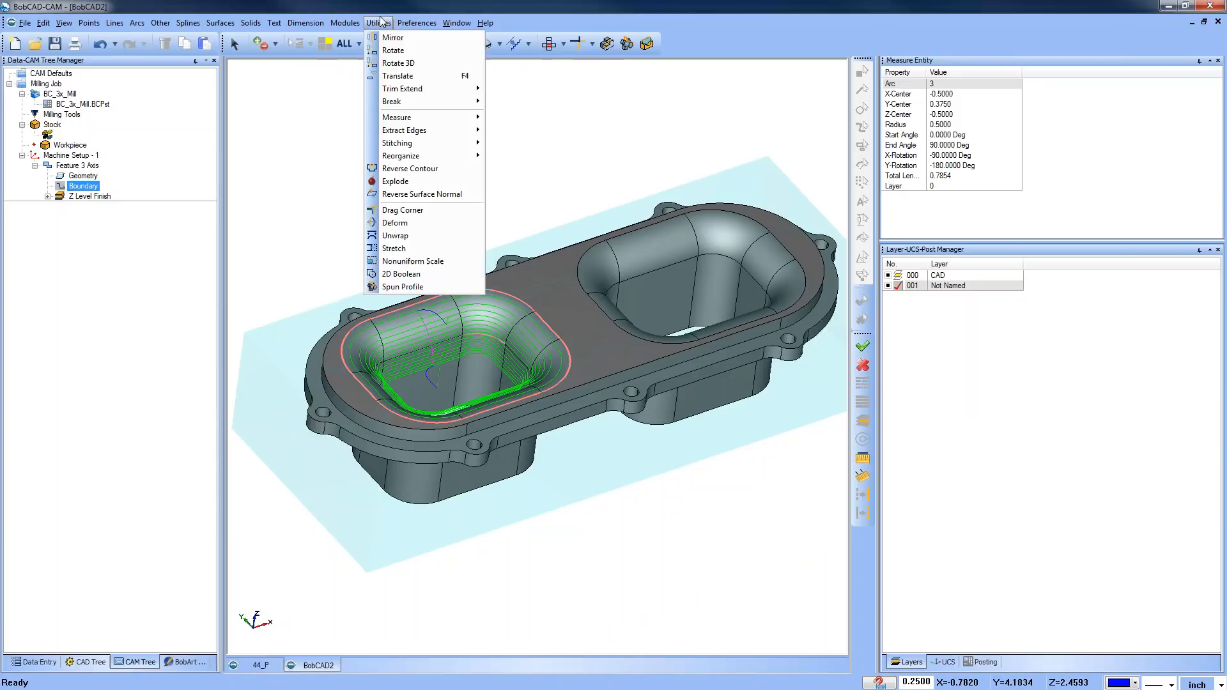
mouse_move(447, 130)
left_click(508, 130)
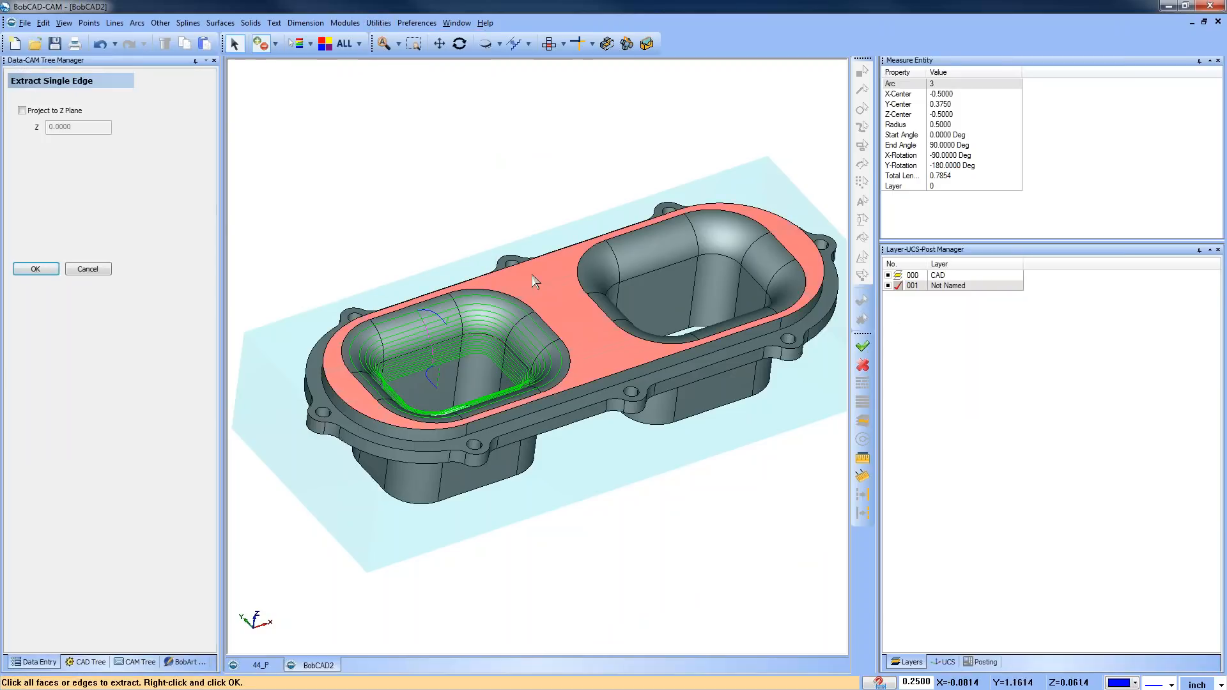
left_click(532, 275)
right_click(492, 157)
left_click(507, 162)
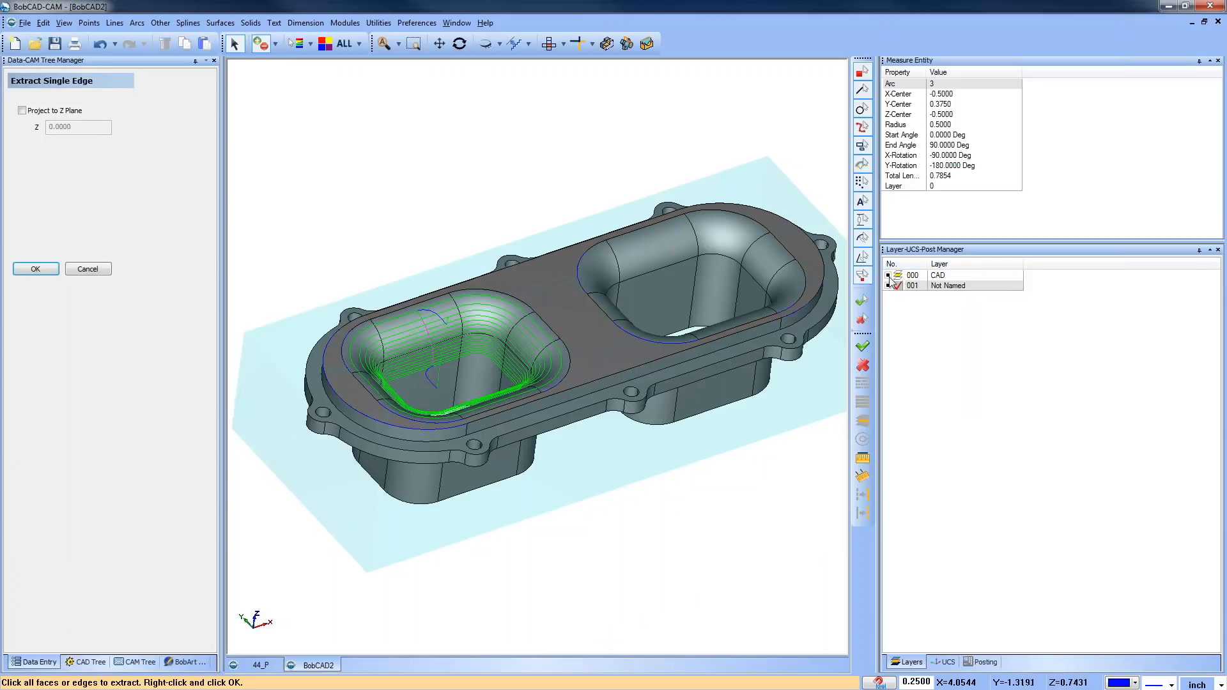
Hide the CAD layer and delete the extracted outer perimeter and right pocket loops, keeping the left pocket loop
left_click(888, 275)
right_click(497, 182)
left_click(539, 202)
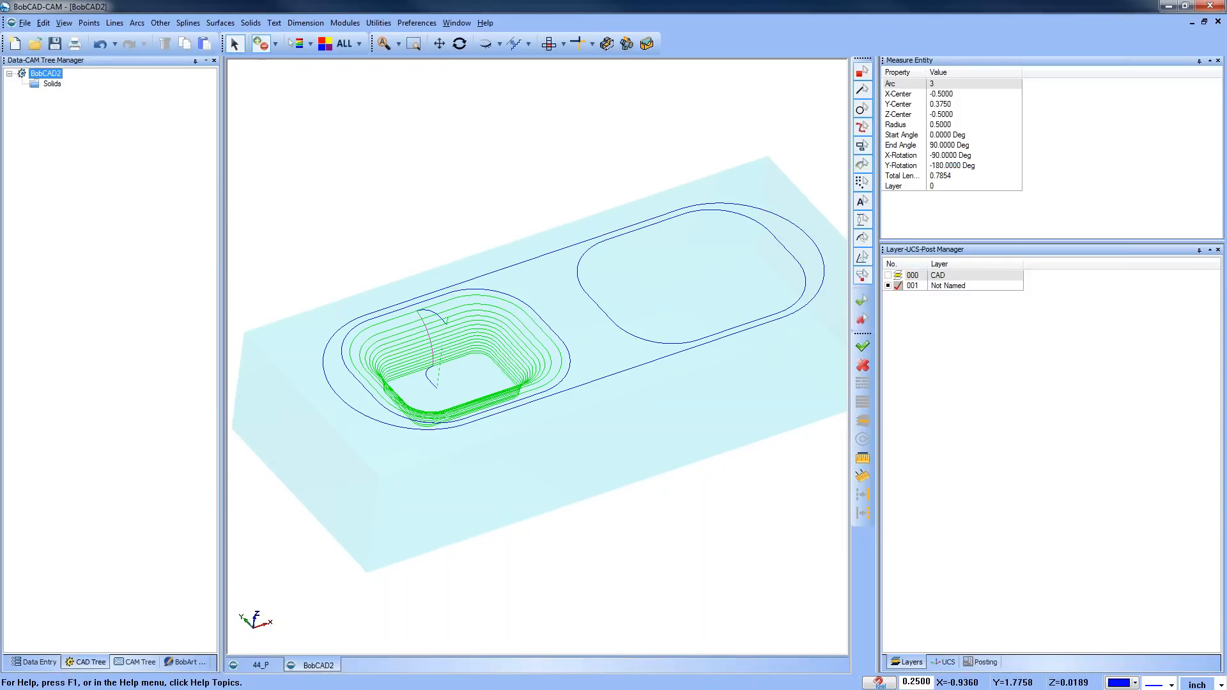
left_click(488, 276)
key("Delete")
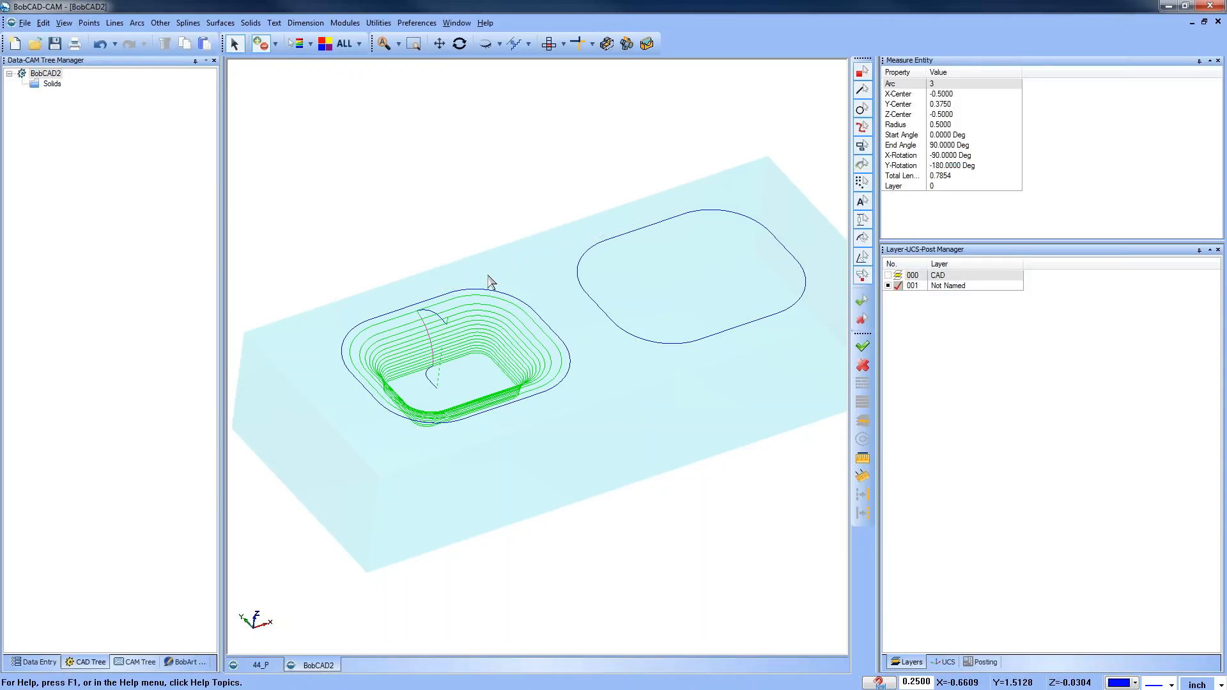
left_click(631, 240)
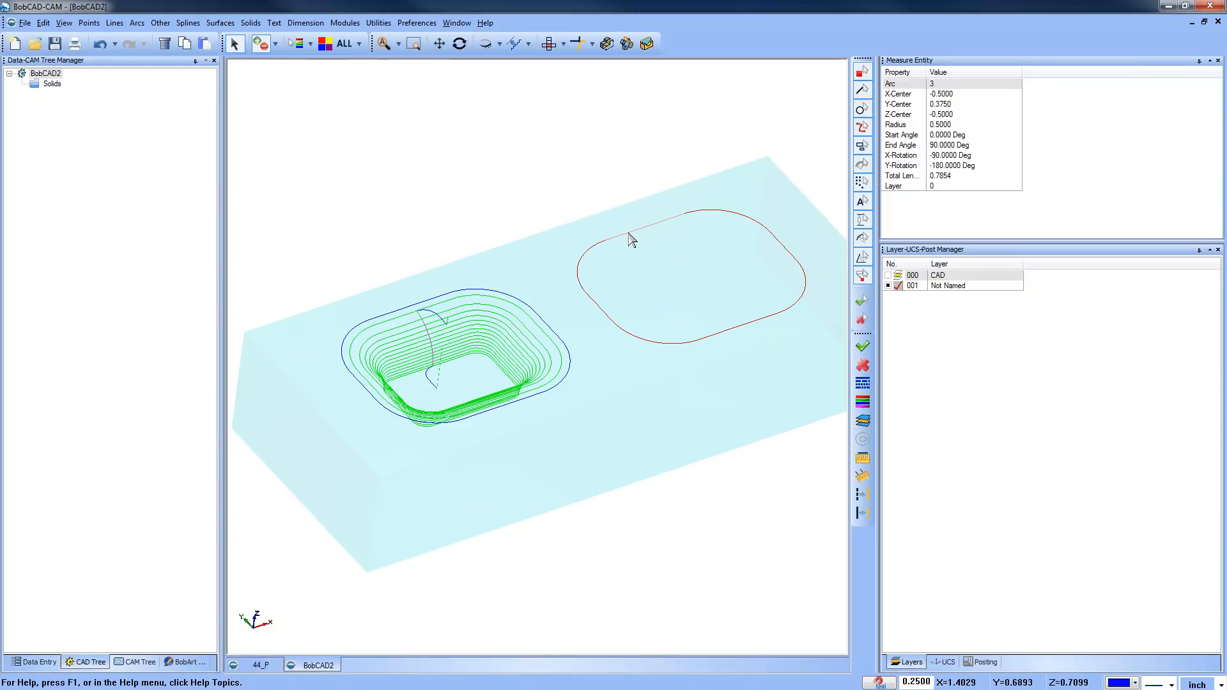
key("Delete")
Offset the left pocket loop outward once by 0.25, using the Right direction
left_click(160, 23)
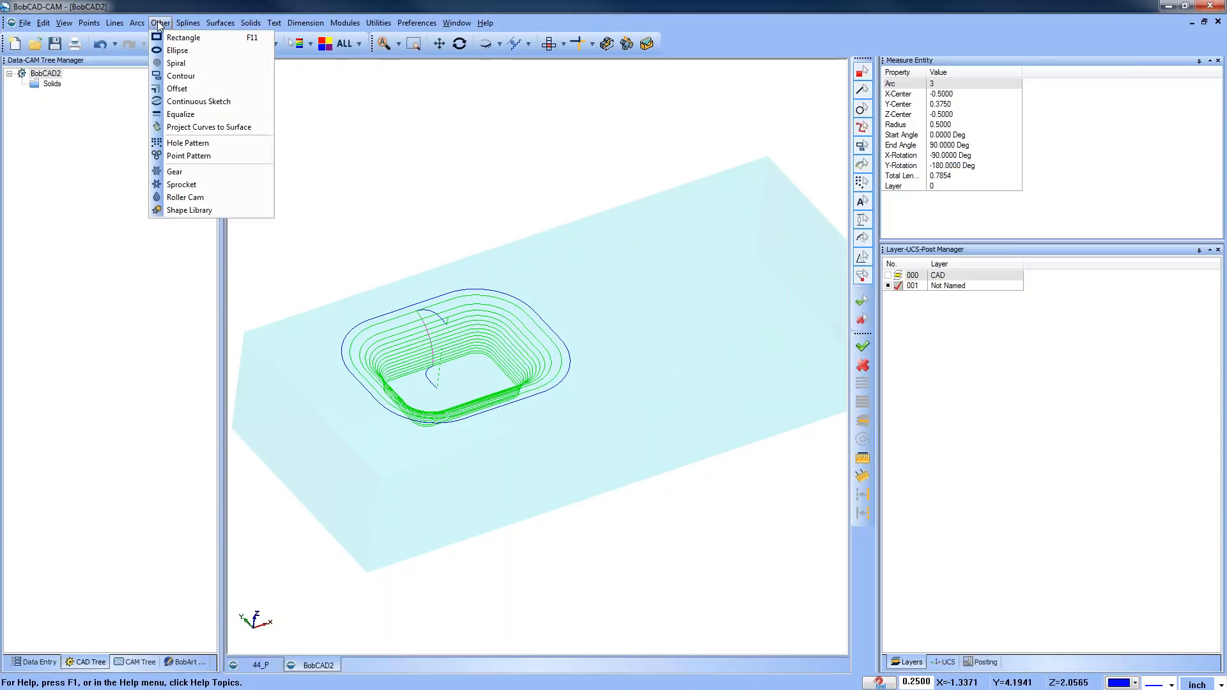
left_click(203, 90)
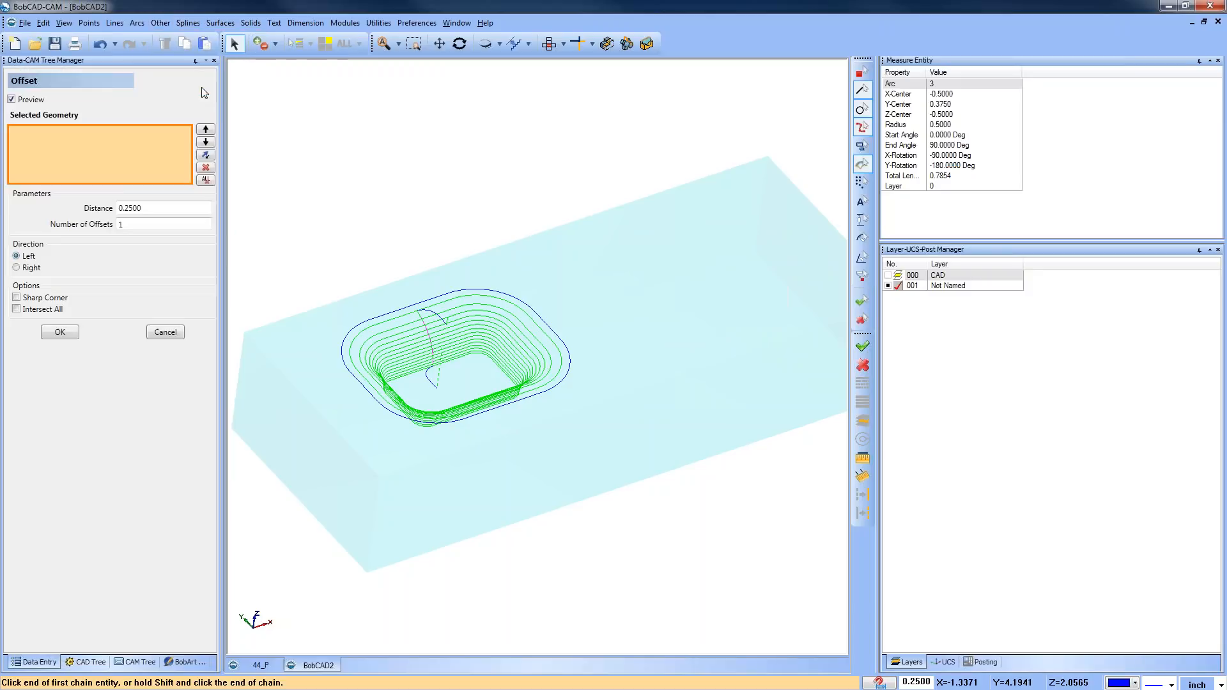
left_click(351, 374)
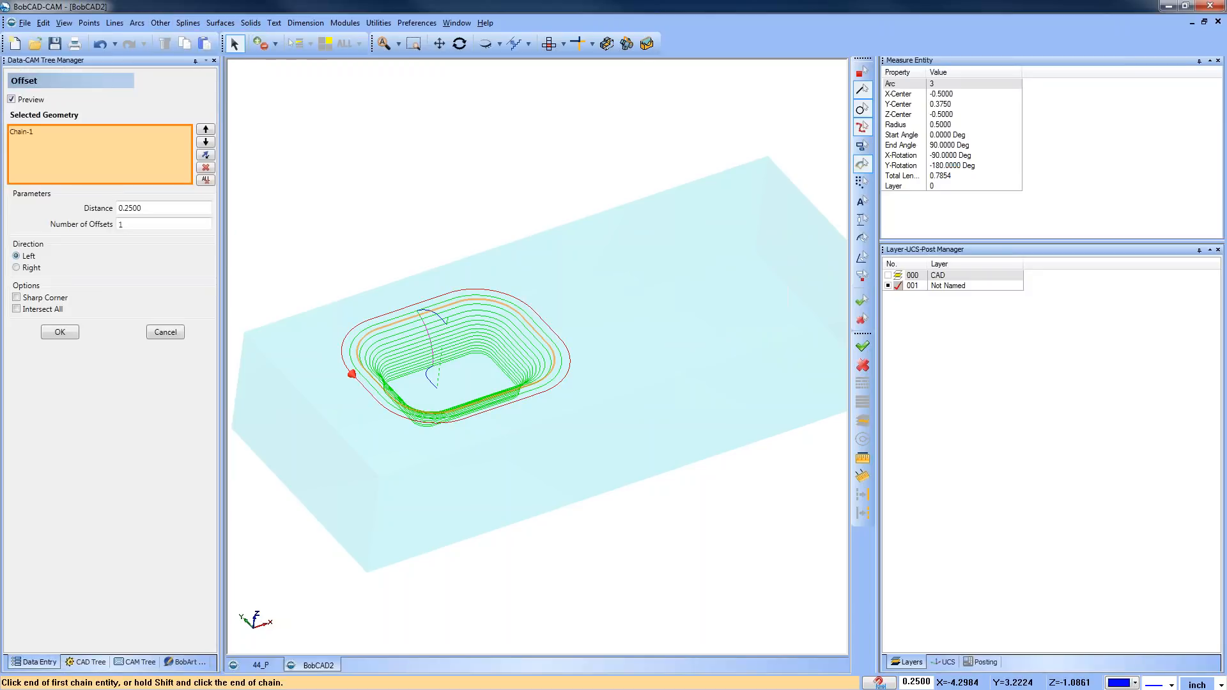
left_click(16, 267)
left_click(60, 332)
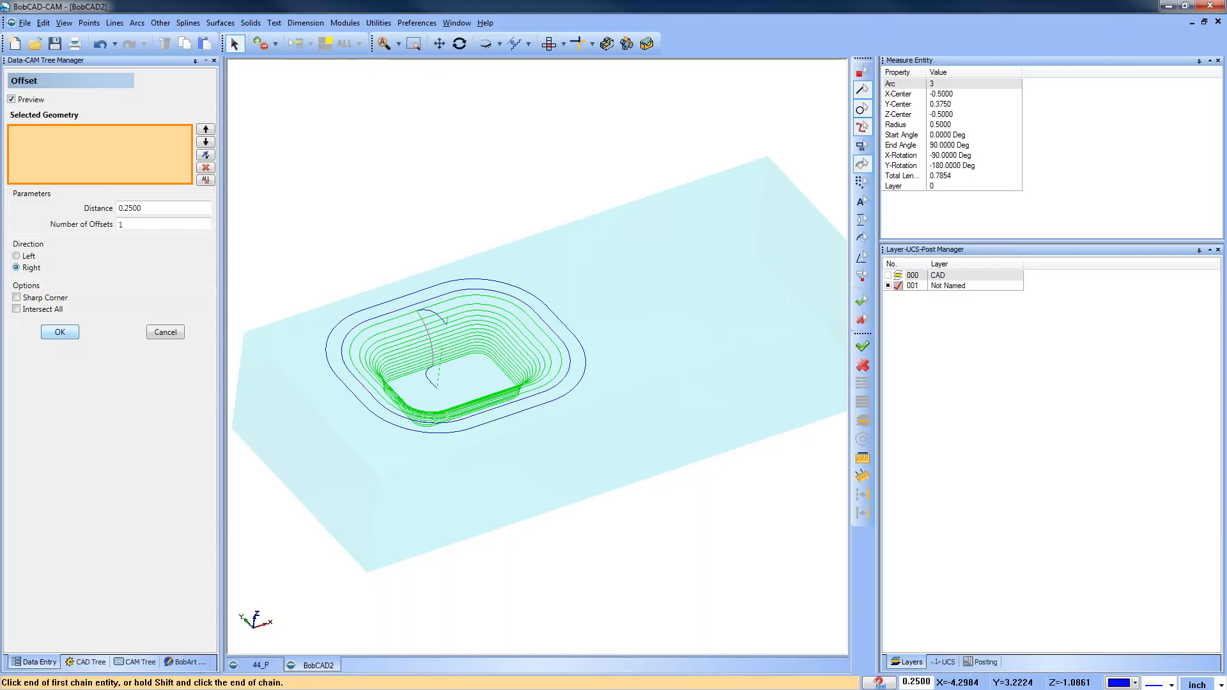
Replace the 3 axis feature's boundary with the outer offset loop around the left pocket
left_click(136, 663)
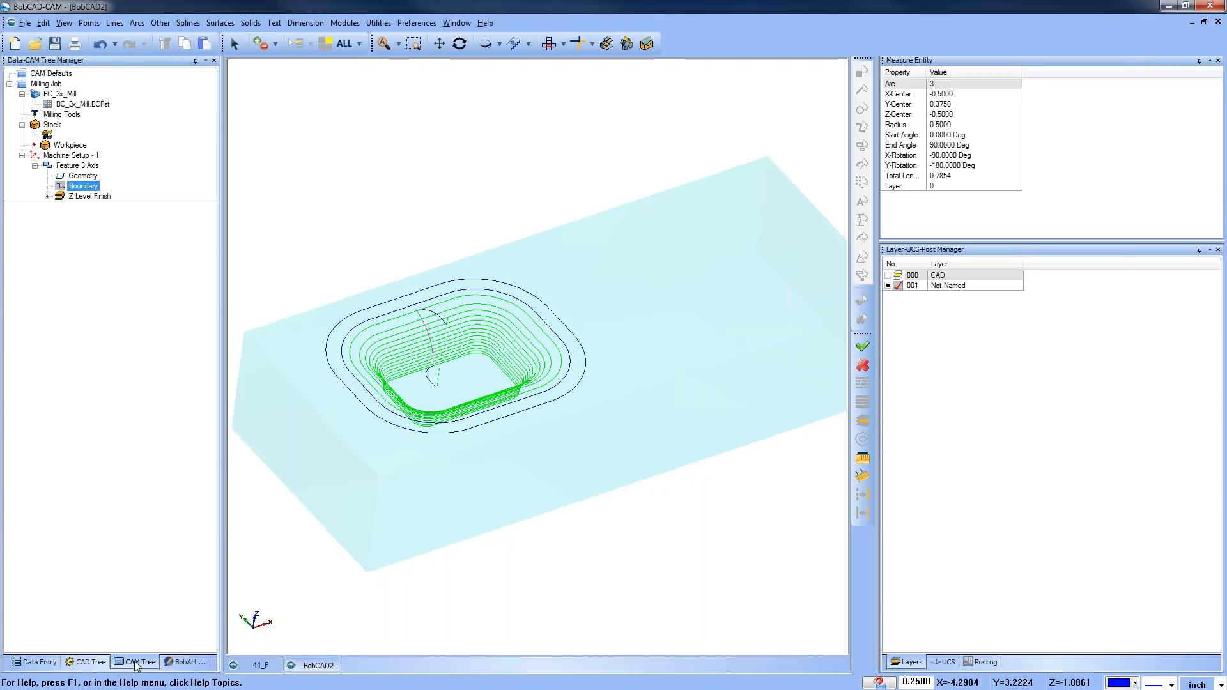
right_click(88, 191)
left_click(128, 210)
right_click(90, 186)
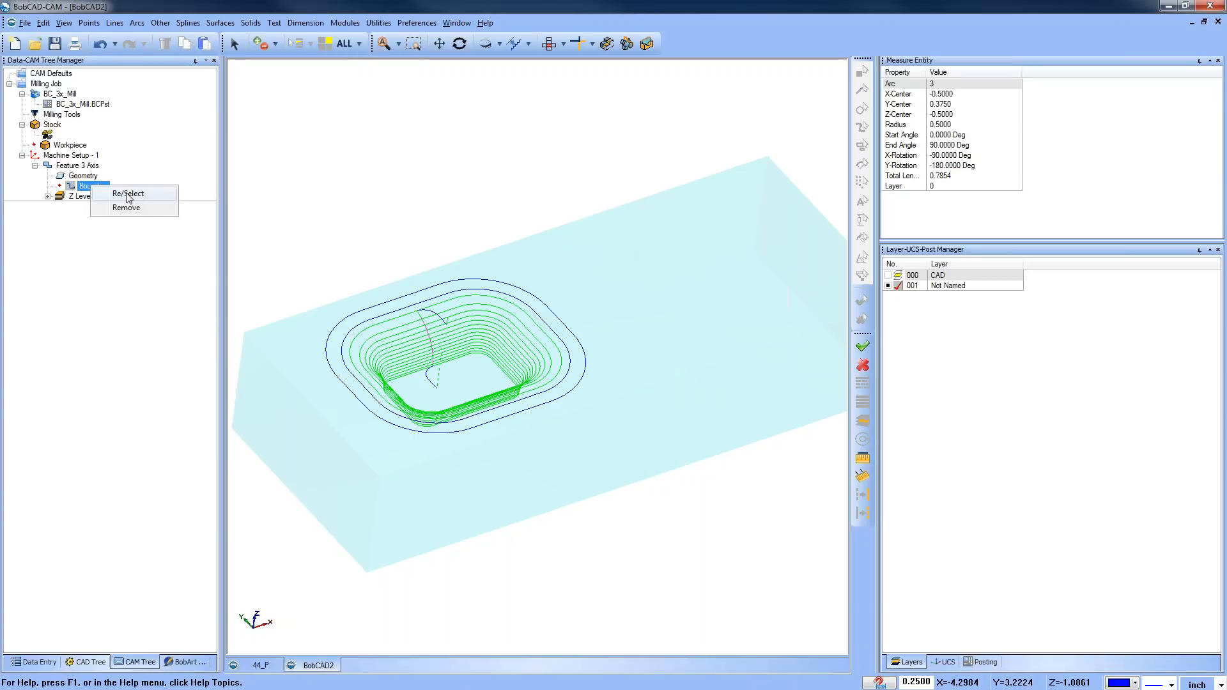
left_click(128, 194)
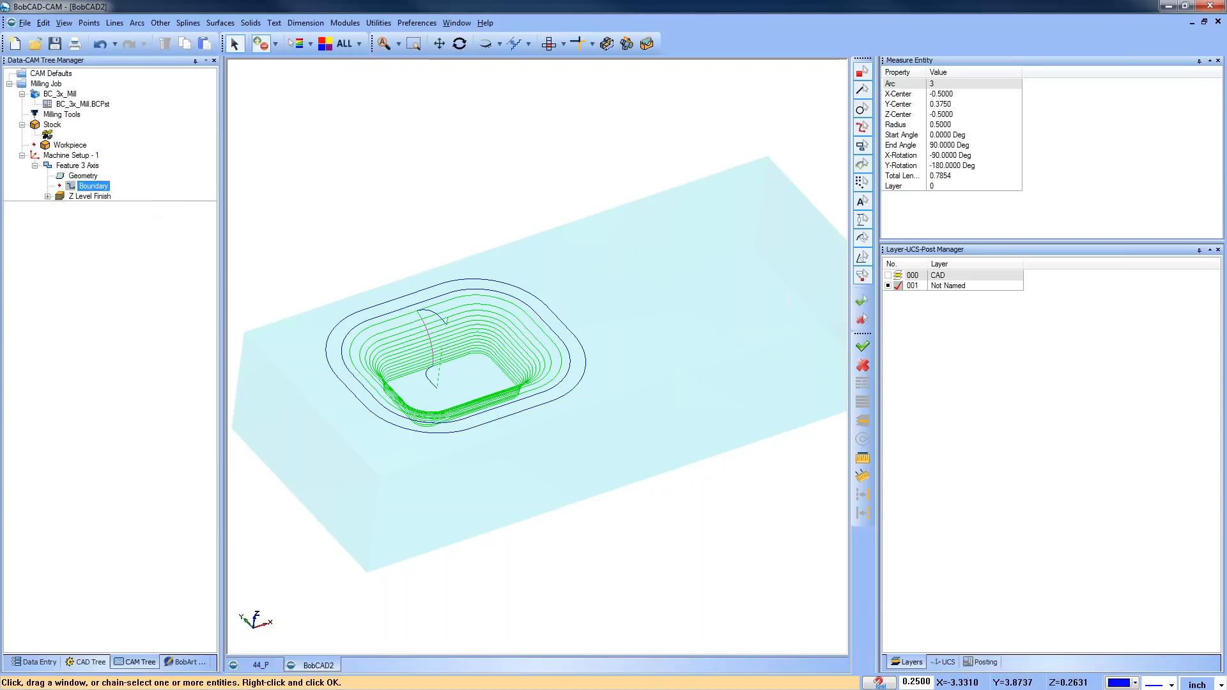
left_click(405, 296, "shift")
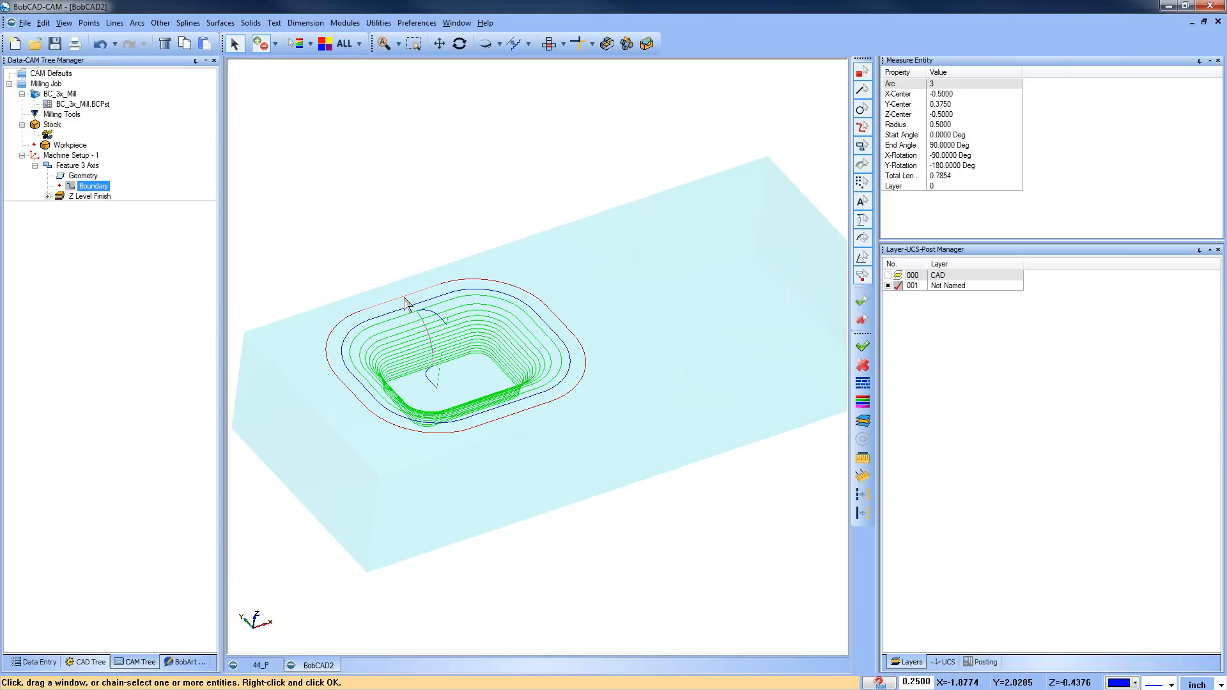
key("space")
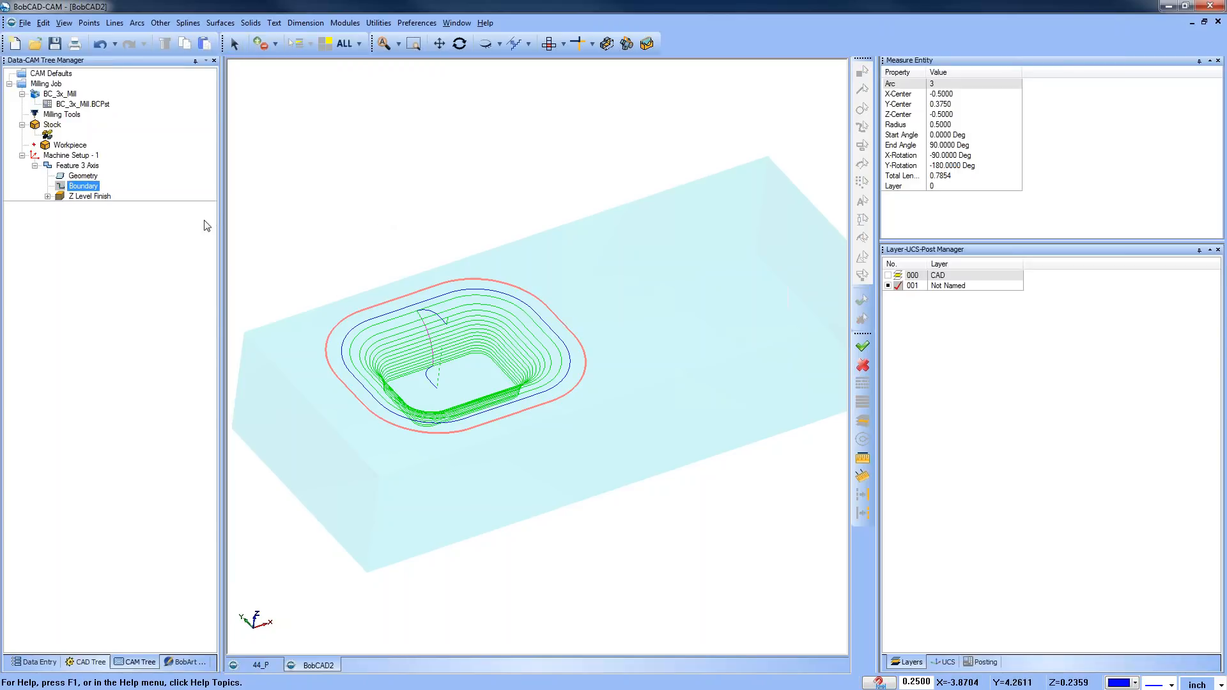
Recompute the Z Level Finish toolpath with the offset loop boundary and show the CAD layer to inspect the cuts over the outer edge
right_click(90, 196)
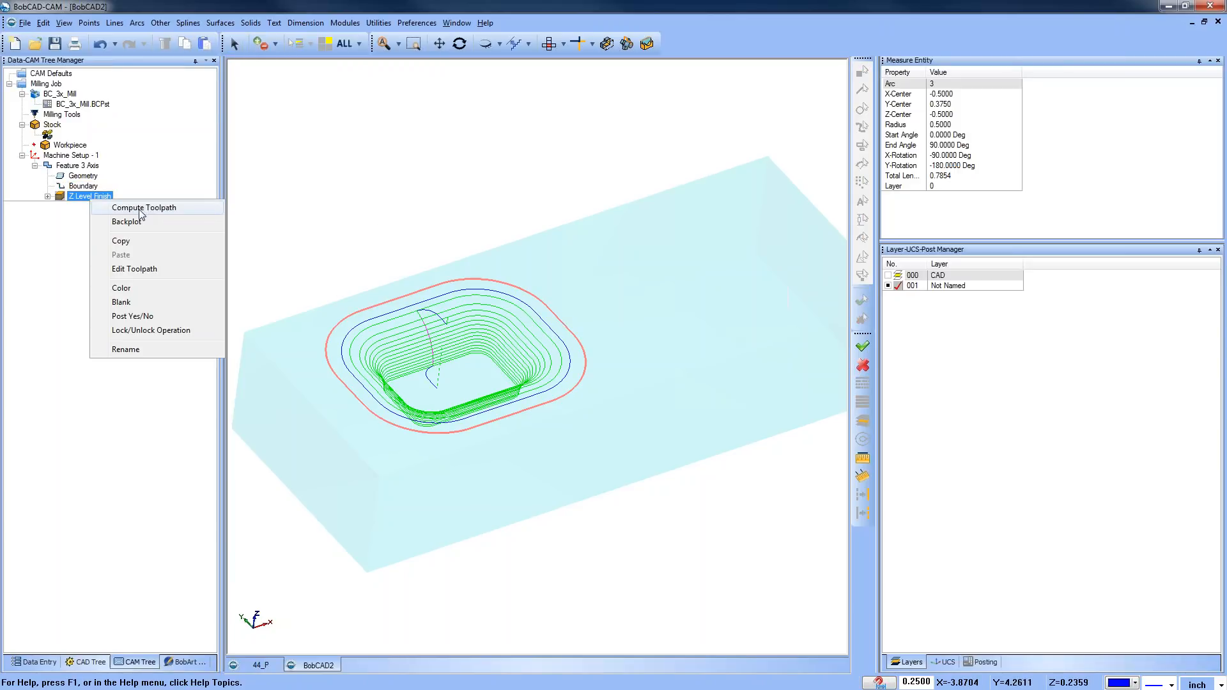
left_click(140, 211)
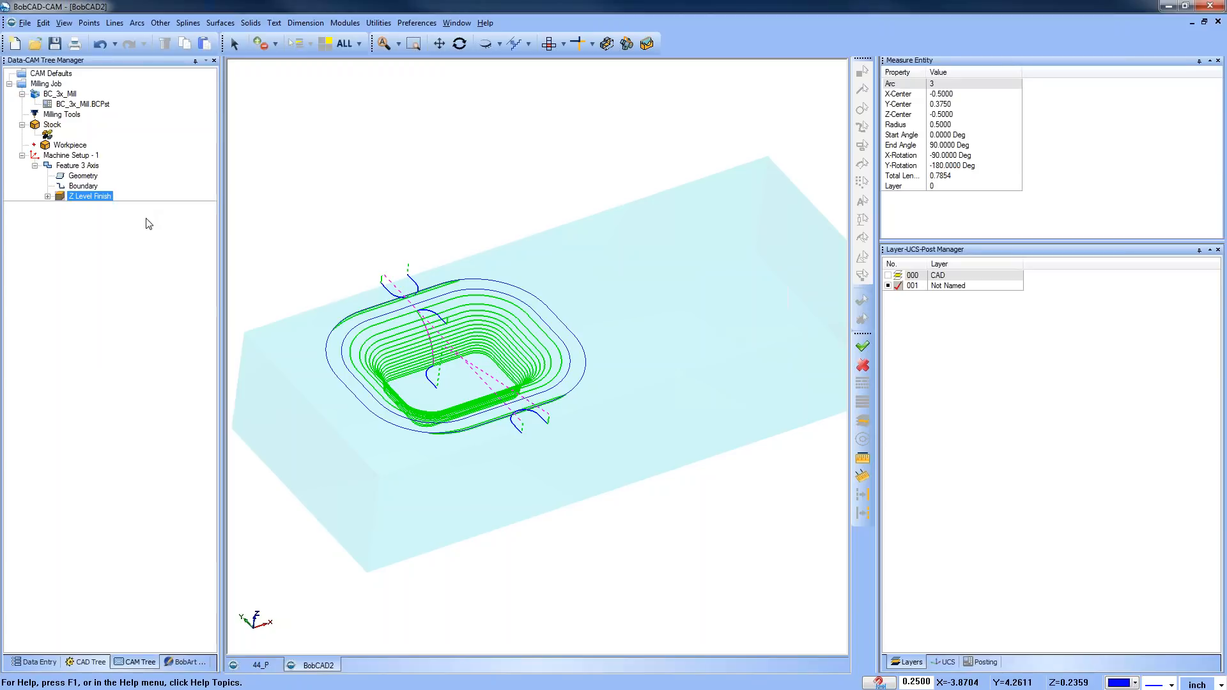
left_click(888, 275)
mouse_move(584, 417)
middle_mouse_down()
mouse_move(587, 441)
mouse_move(572, 384)
middle_mouse_up()
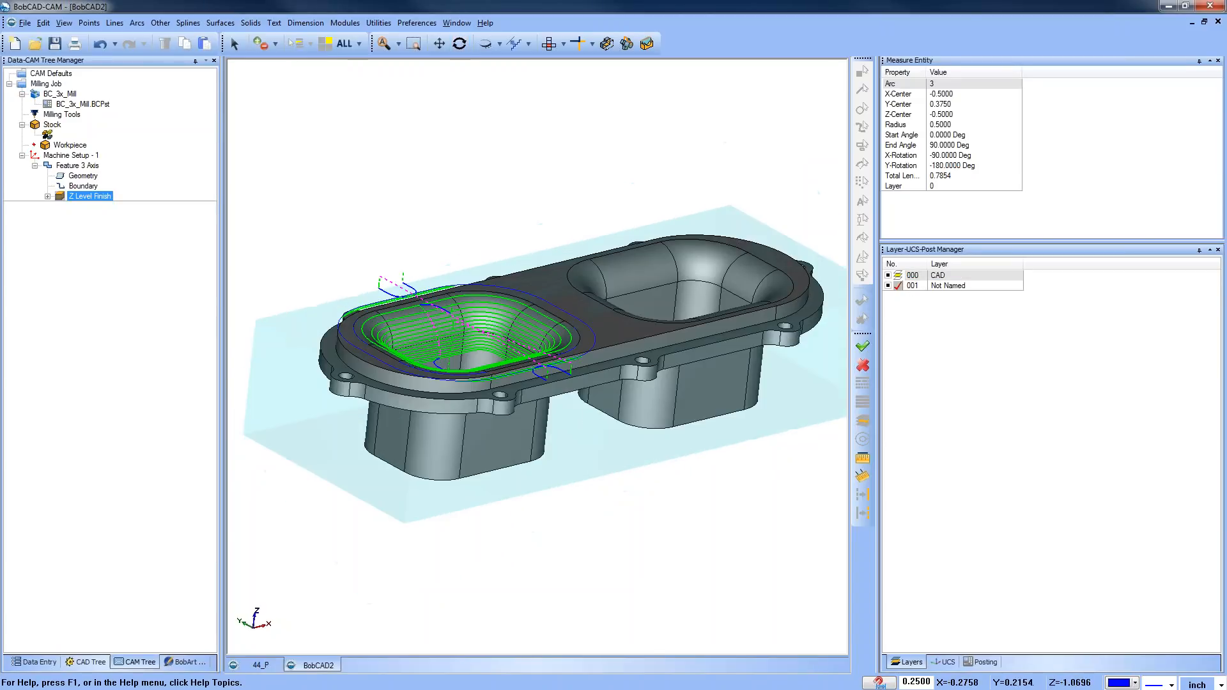
scroll(567, 364, "up", 5)
middle_click_drag(645, 371, 741, 291)
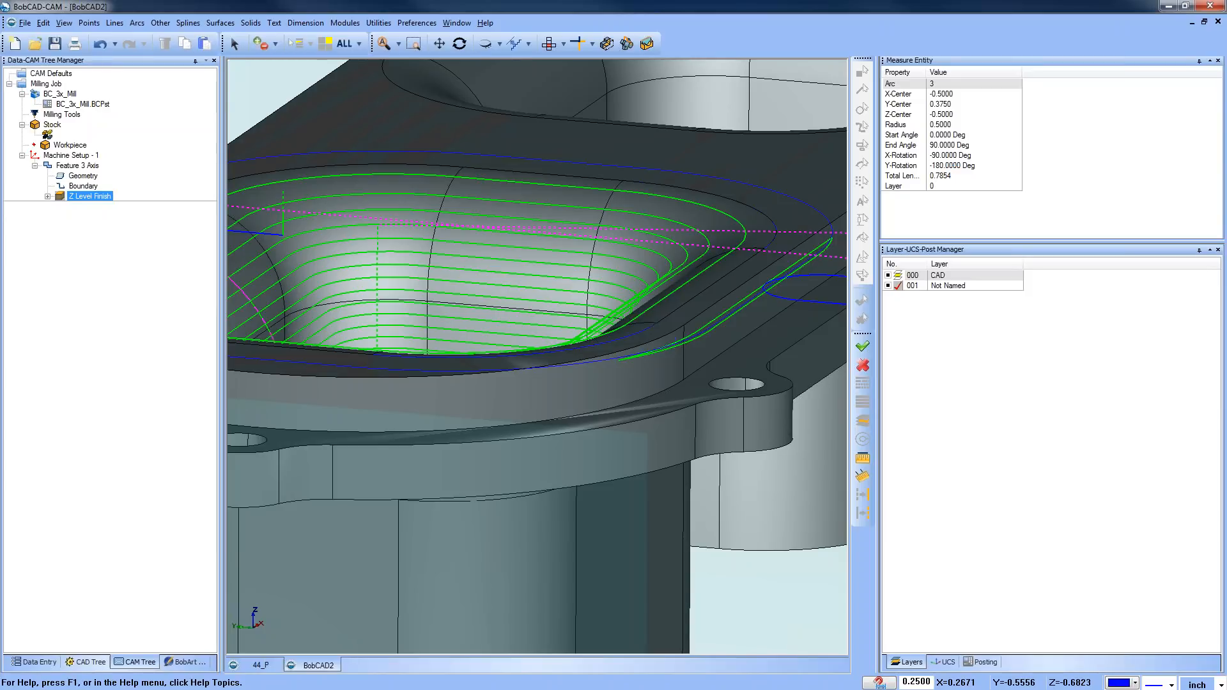
scroll(696, 292, "down", 6)
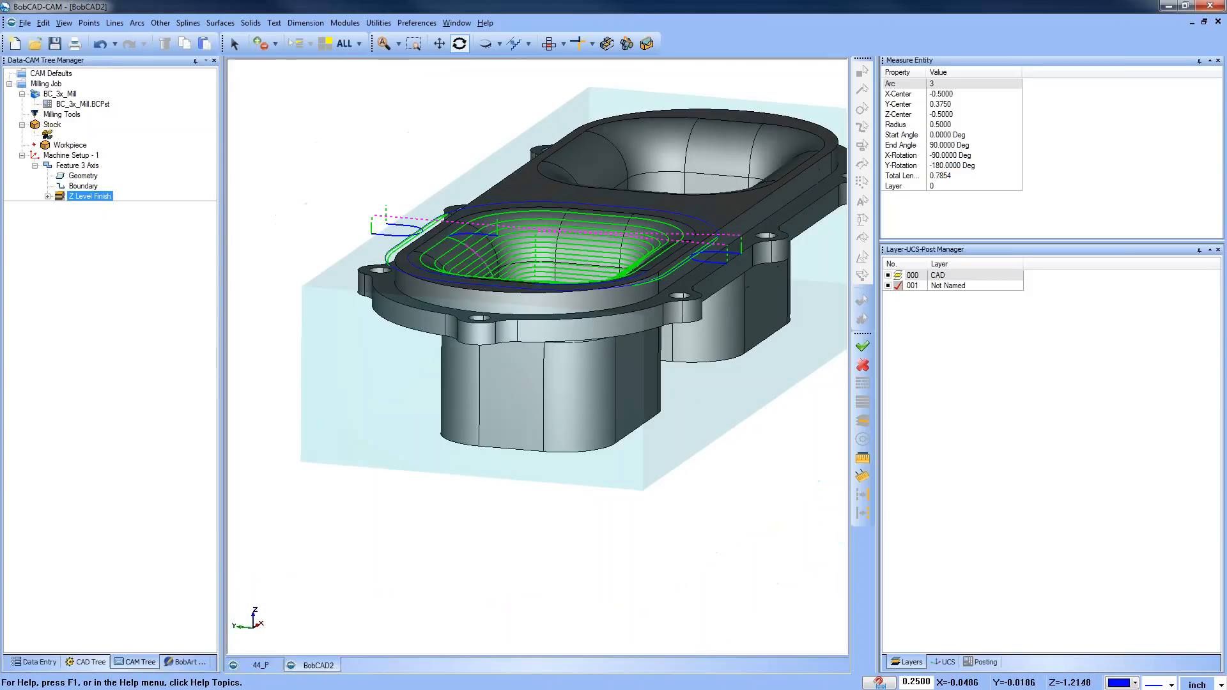
middle_click_drag(645, 268, 677, 339)
middle_click_drag(693, 421, 600, 417)
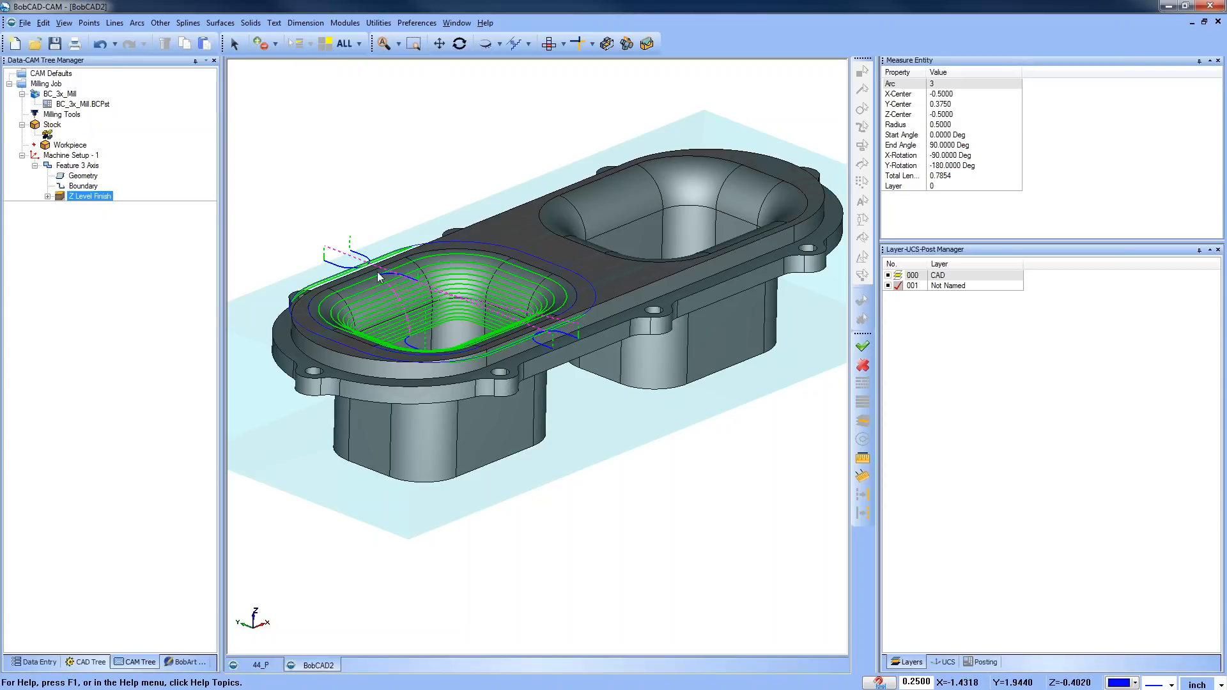
Backplot the first moves of the Z Level Finish toolpath around the left pocket
right_click(93, 197)
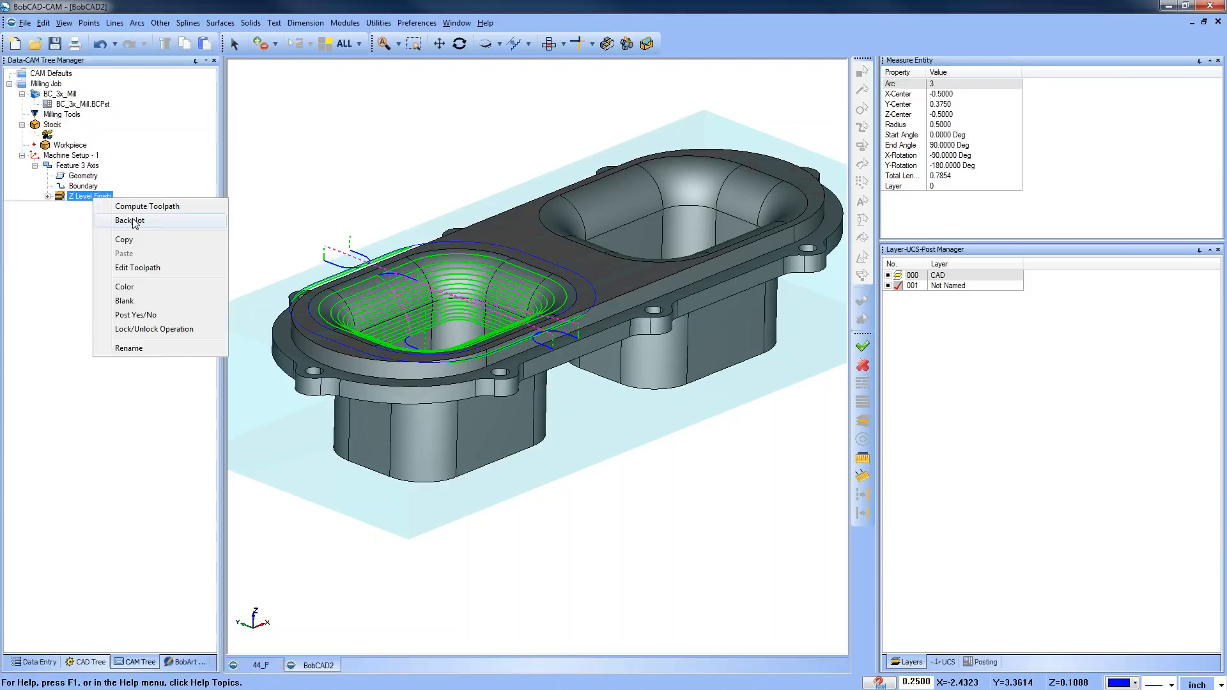
left_click(131, 220)
left_click(148, 117)
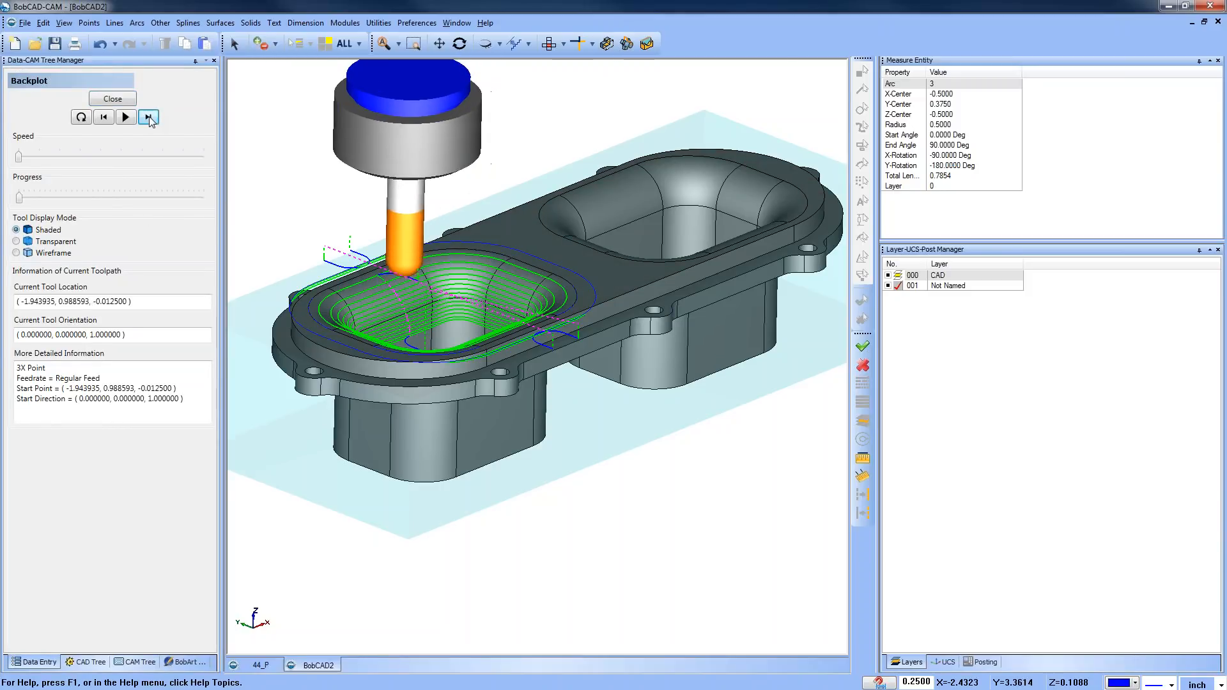
left_click(150, 119)
left_click(151, 119)
left_click(150, 119)
left_click(150, 118)
left_click(117, 100)
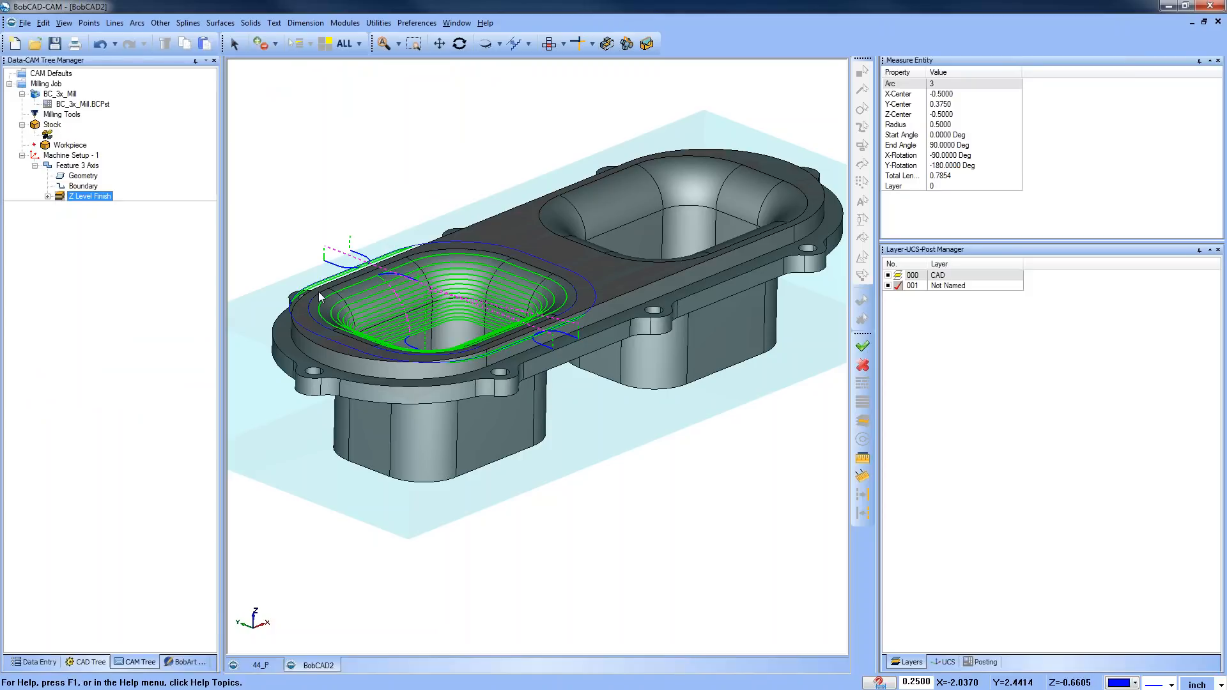
Replace the 3 axis feature's boundary with the inner left pocket loop and recompute the Z Level Finish toolpath
right_click(88, 196)
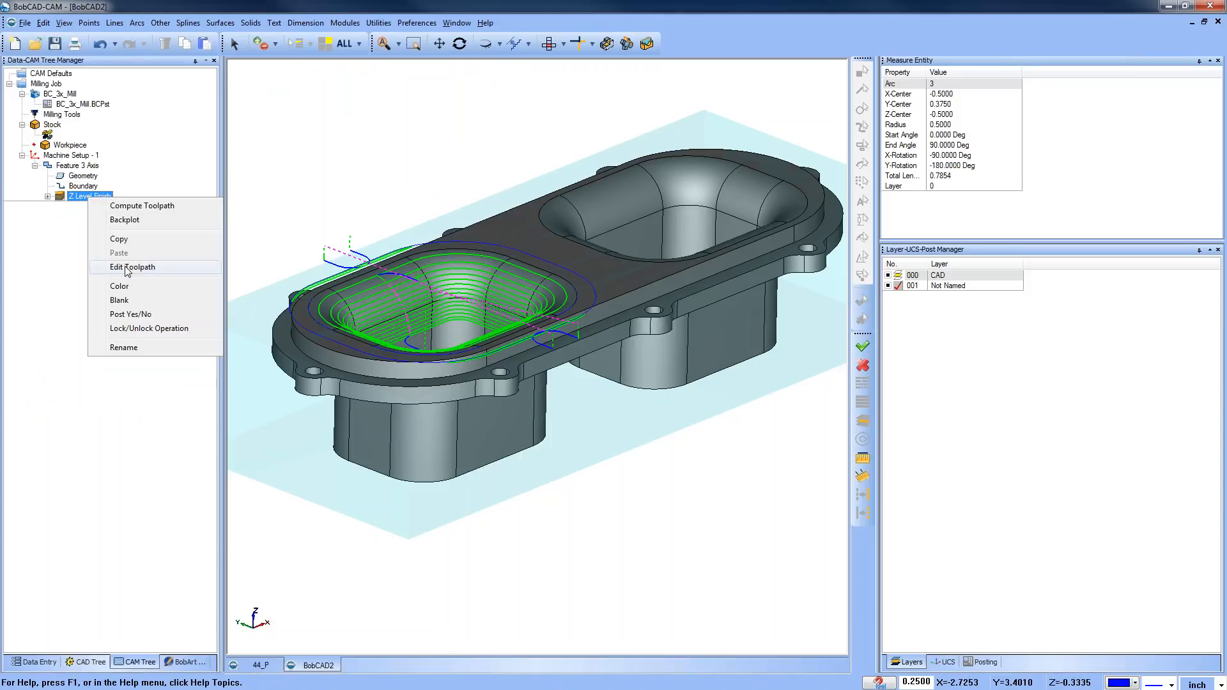
right_click(86, 185)
left_click(111, 204)
right_click(94, 186)
left_click(128, 191)
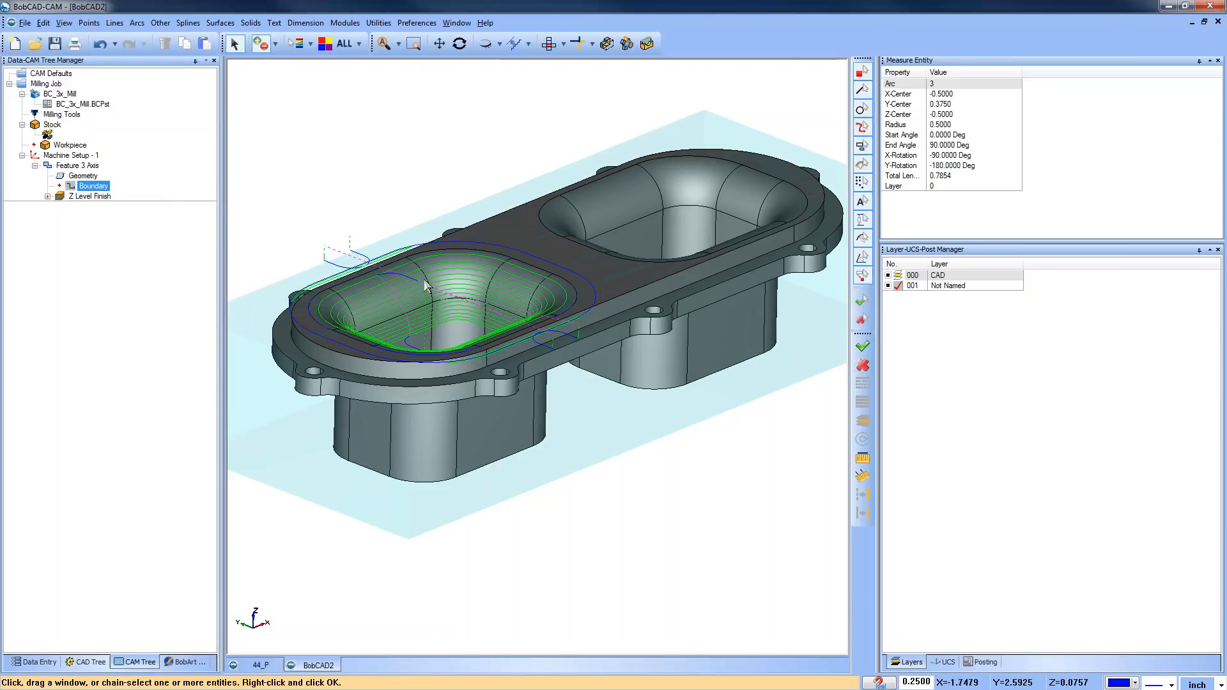
left_click(887, 275)
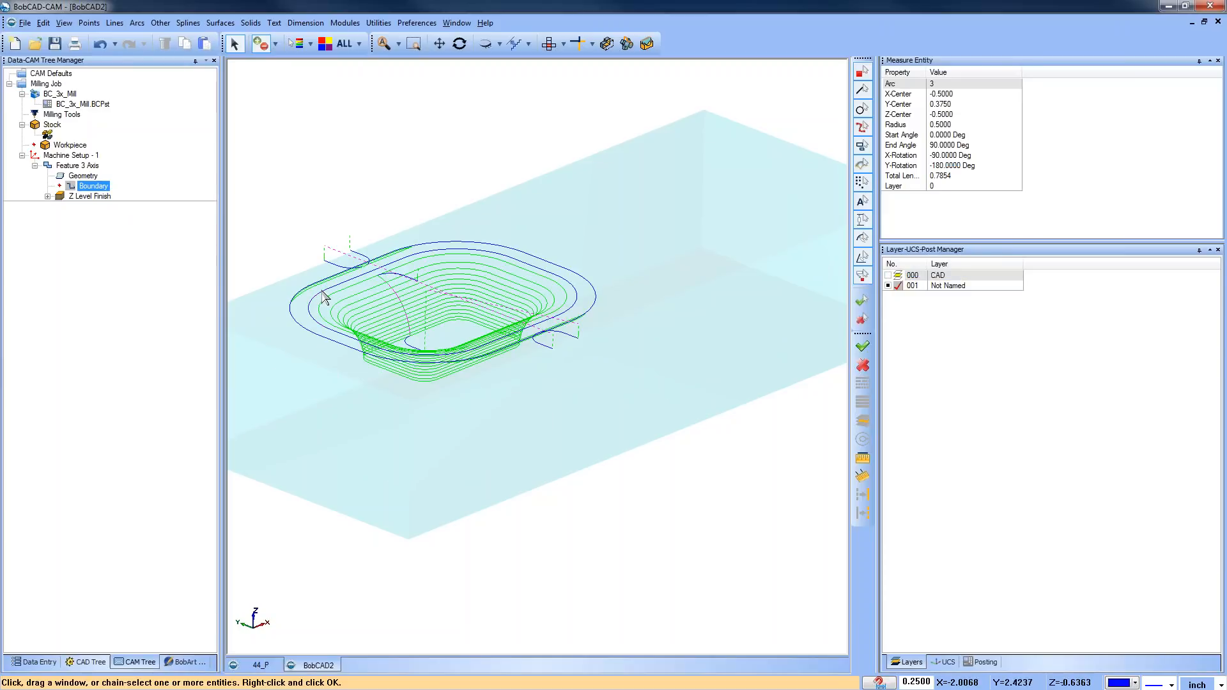
right_click(83, 197)
left_click(121, 214)
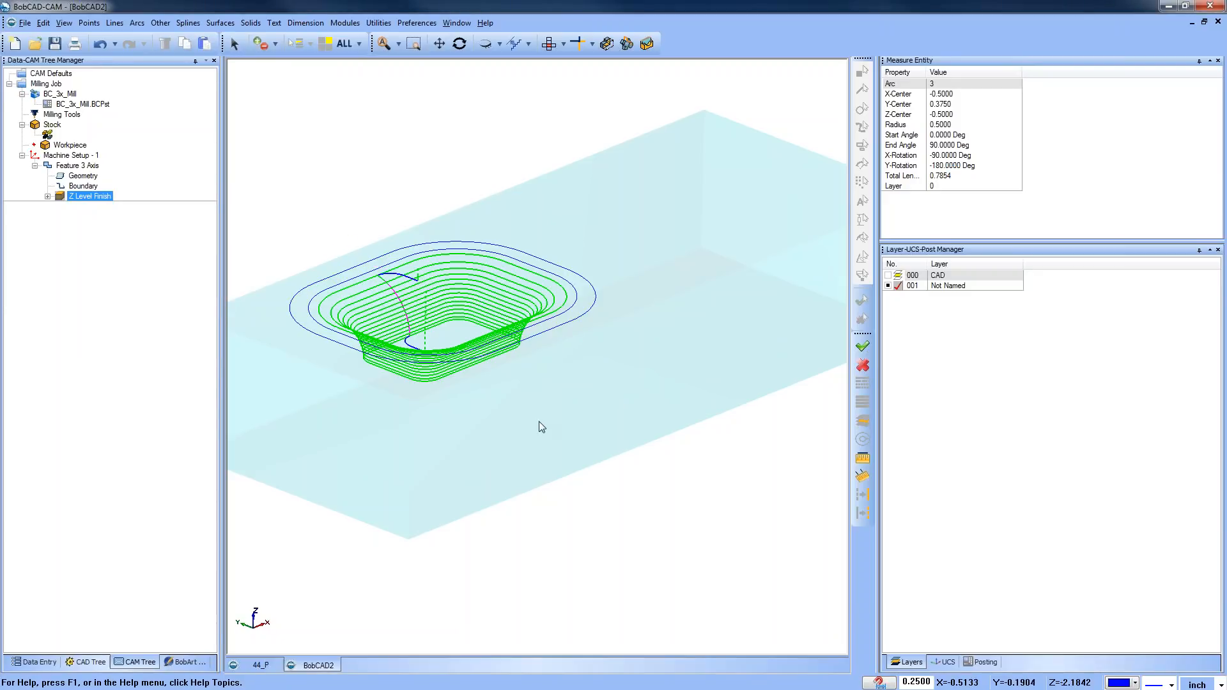
left_click(887, 275)
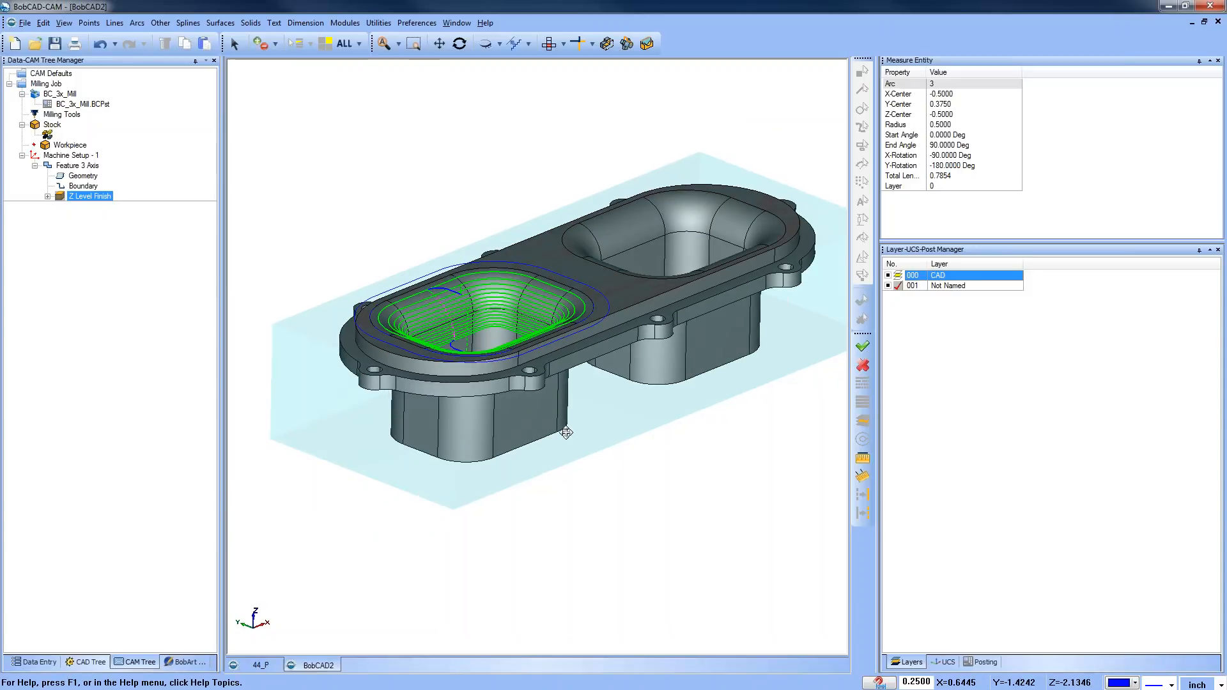
middle_click_drag(566, 432, 508, 439)
Duplicate the 3 axis feature within Machine Setup - 1 by copying and pasting it
left_click(46, 166)
left_click(35, 165)
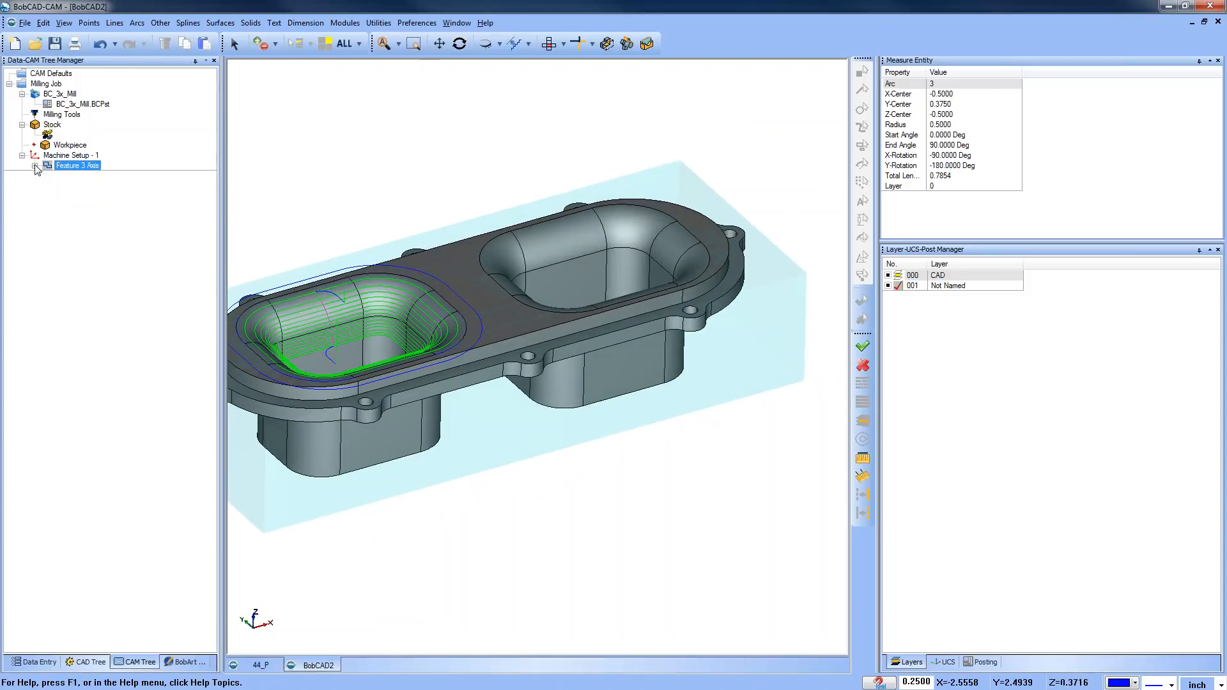
right_click(67, 166)
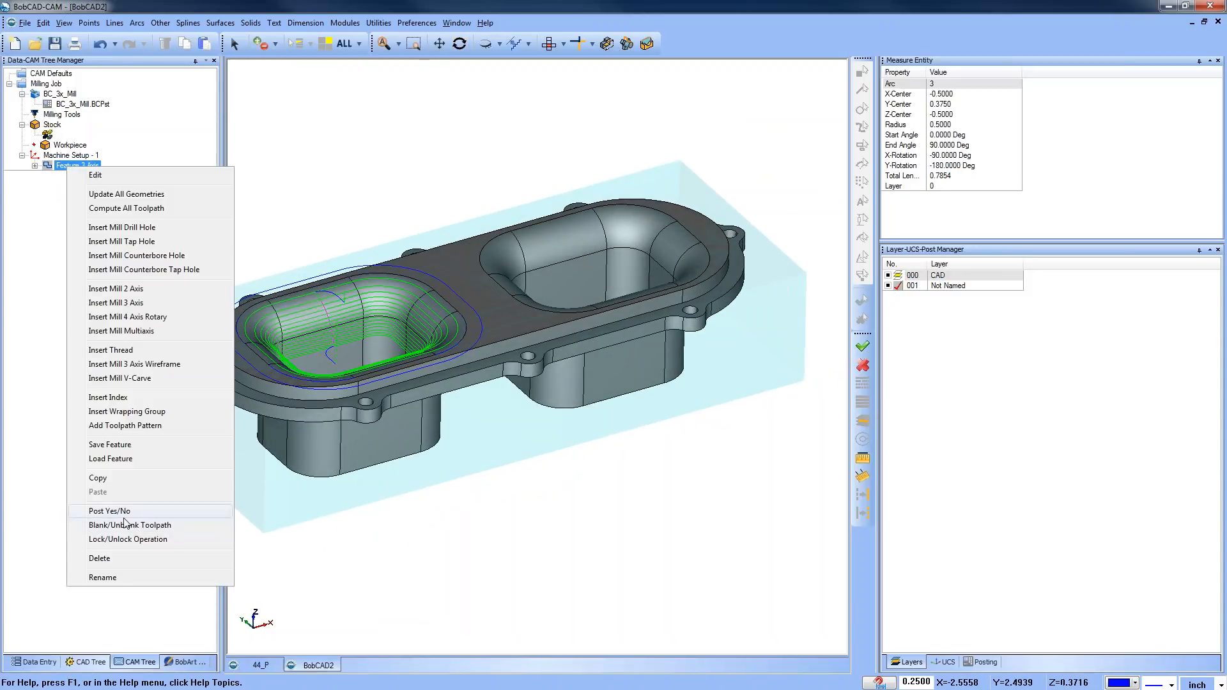
left_click(115, 478)
right_click(69, 166)
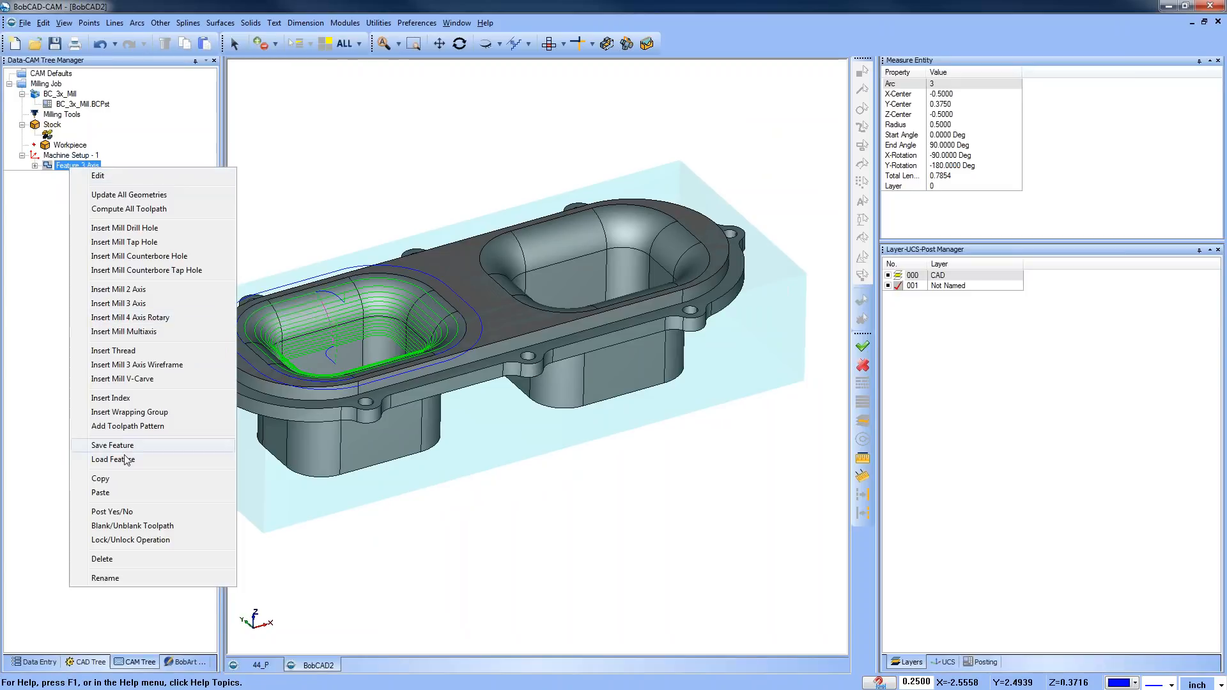
left_click(126, 493)
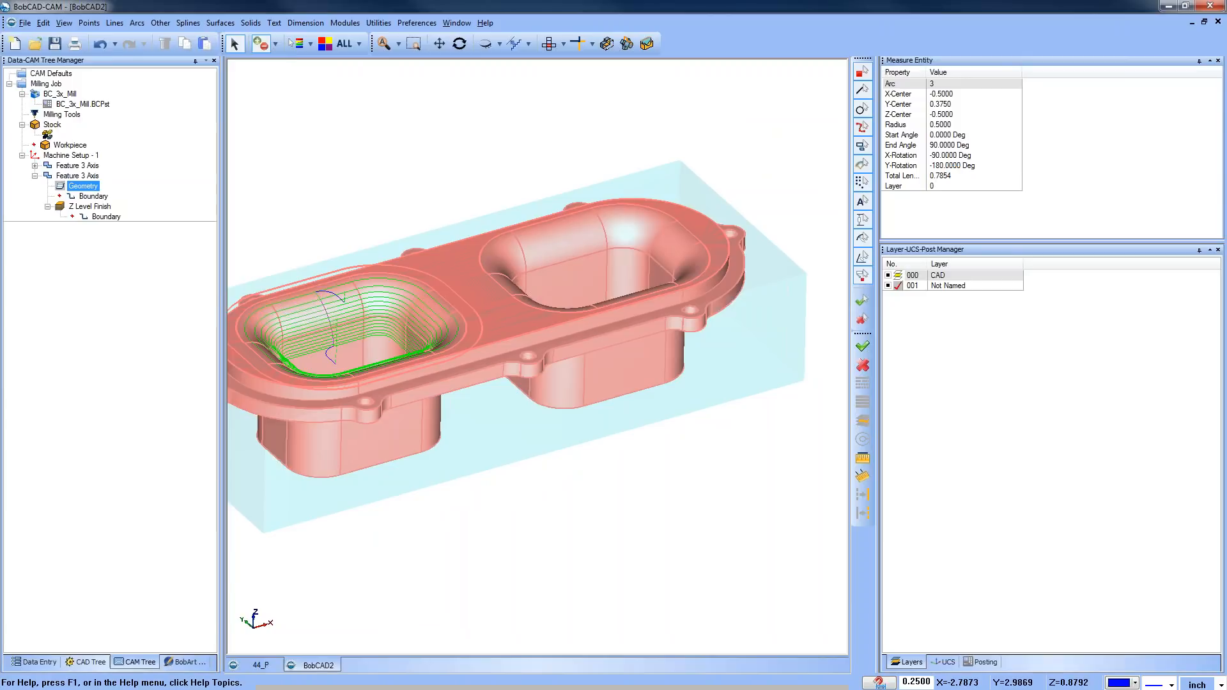
Assign the right pocket's top edge loop as the boundary of the duplicated 3 axis feature
left_click(97, 206)
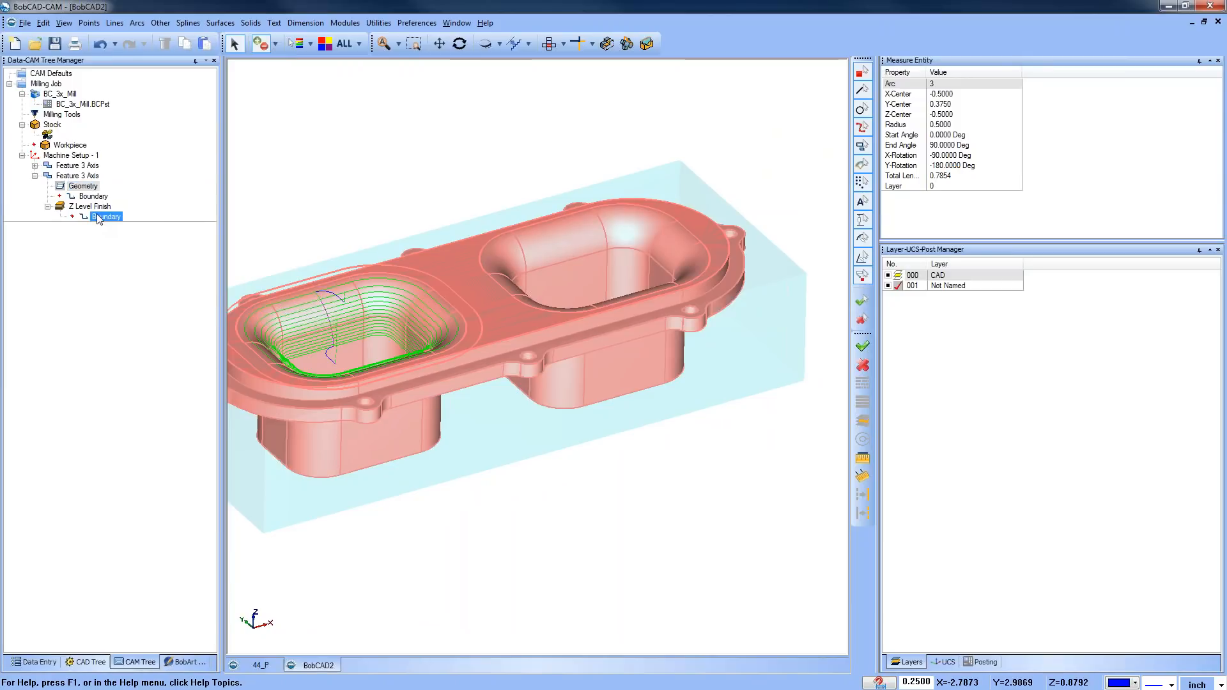
right_click(98, 197)
left_click(131, 207)
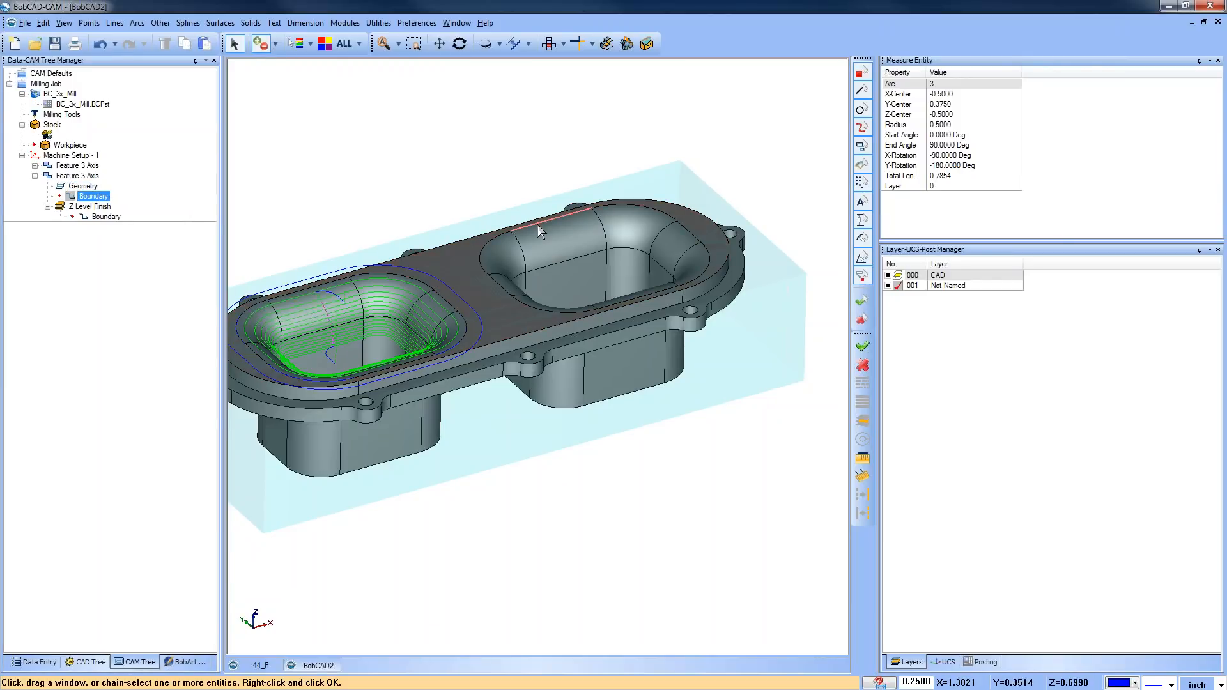
left_click(538, 224, "shift")
left_click(580, 245)
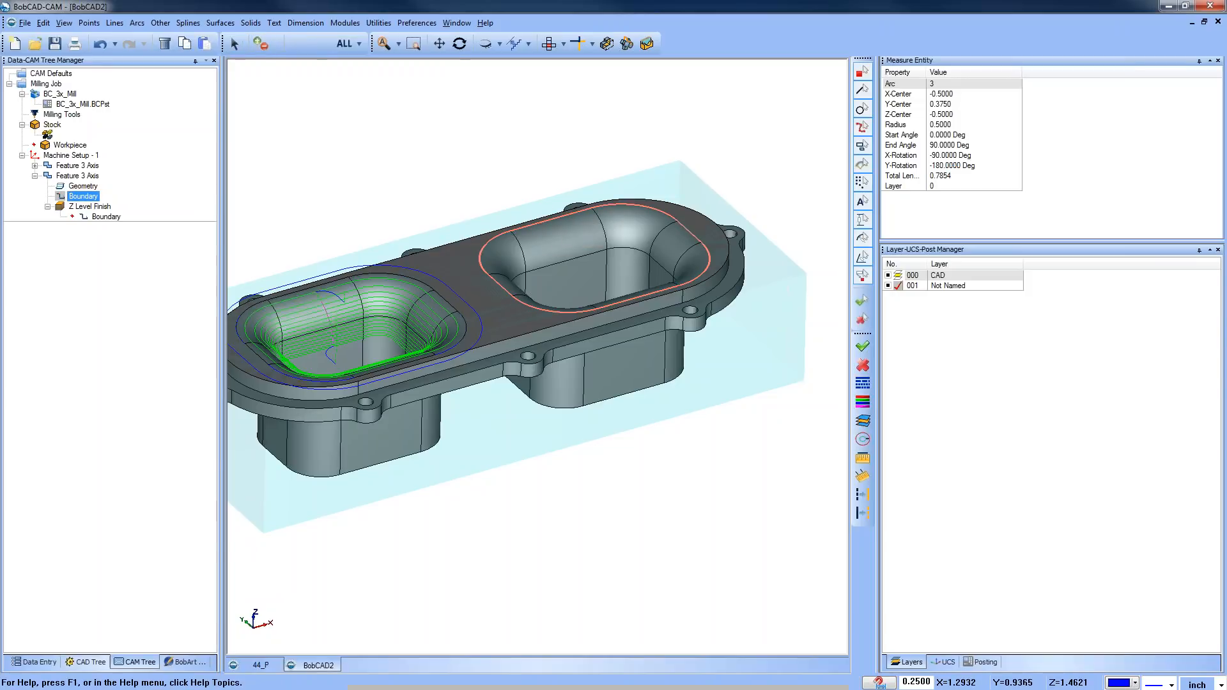
Replace the duplicated feature's Z Level Finish operation with Advanced Z Level Finish
right_click(87, 176)
left_click(119, 183)
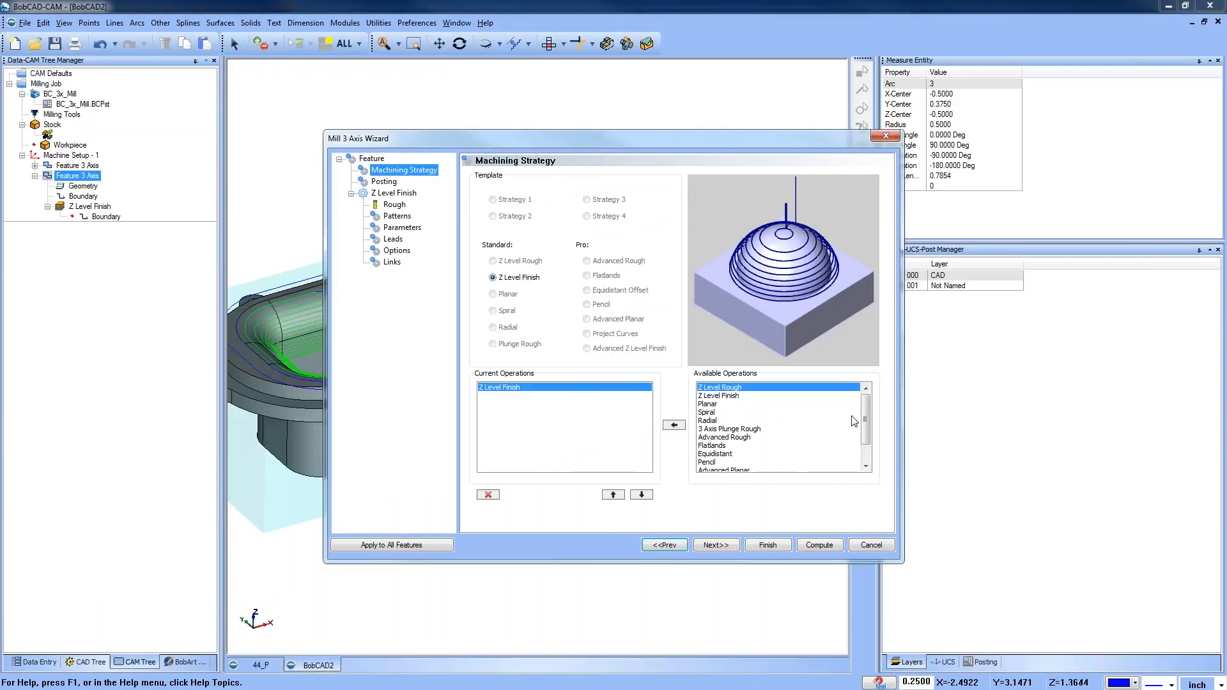
left_click_drag(867, 416, 866, 434)
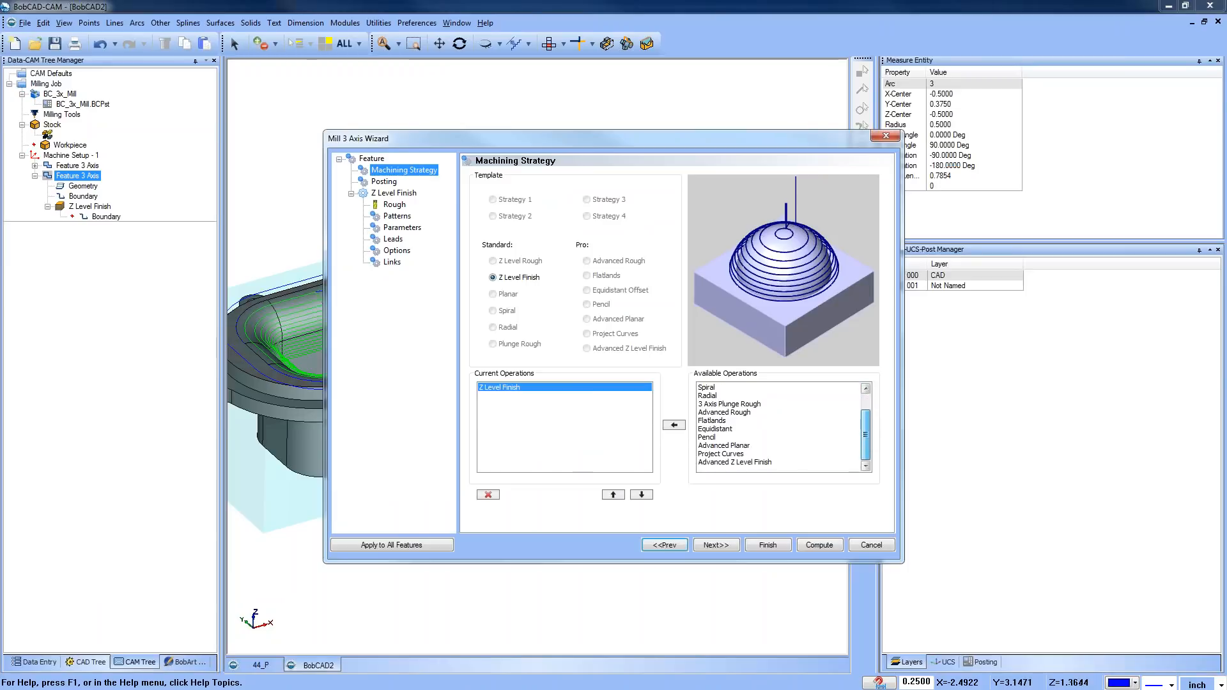
left_click(767, 462)
left_click(674, 425)
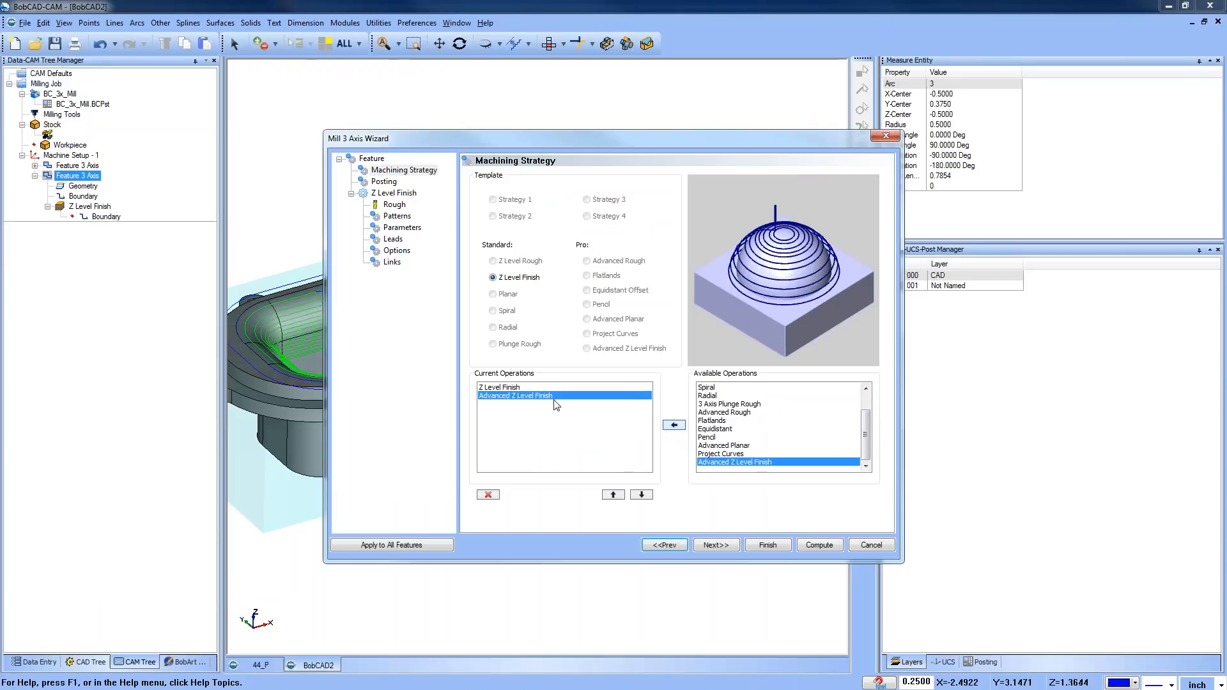
left_click(499, 387)
left_click(488, 494)
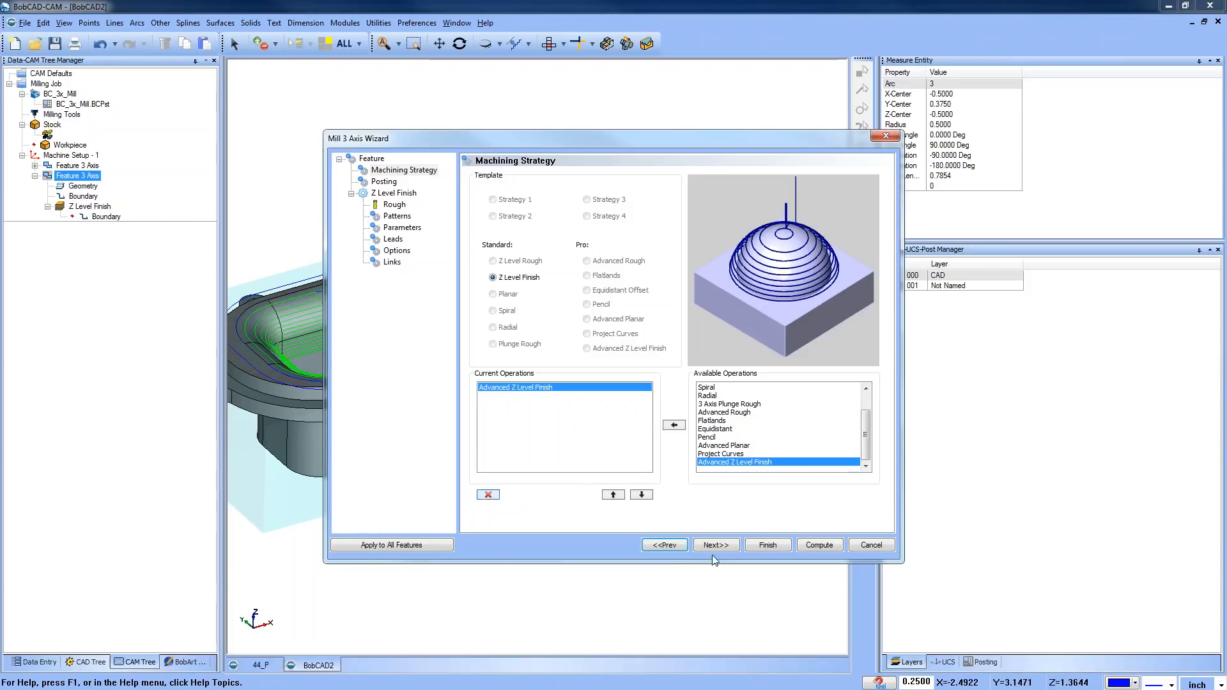
Set the Advanced Z Level Finish pattern to start from the top using the Spiral method, with full contour passes at start and end
left_click(715, 545)
left_click(395, 206)
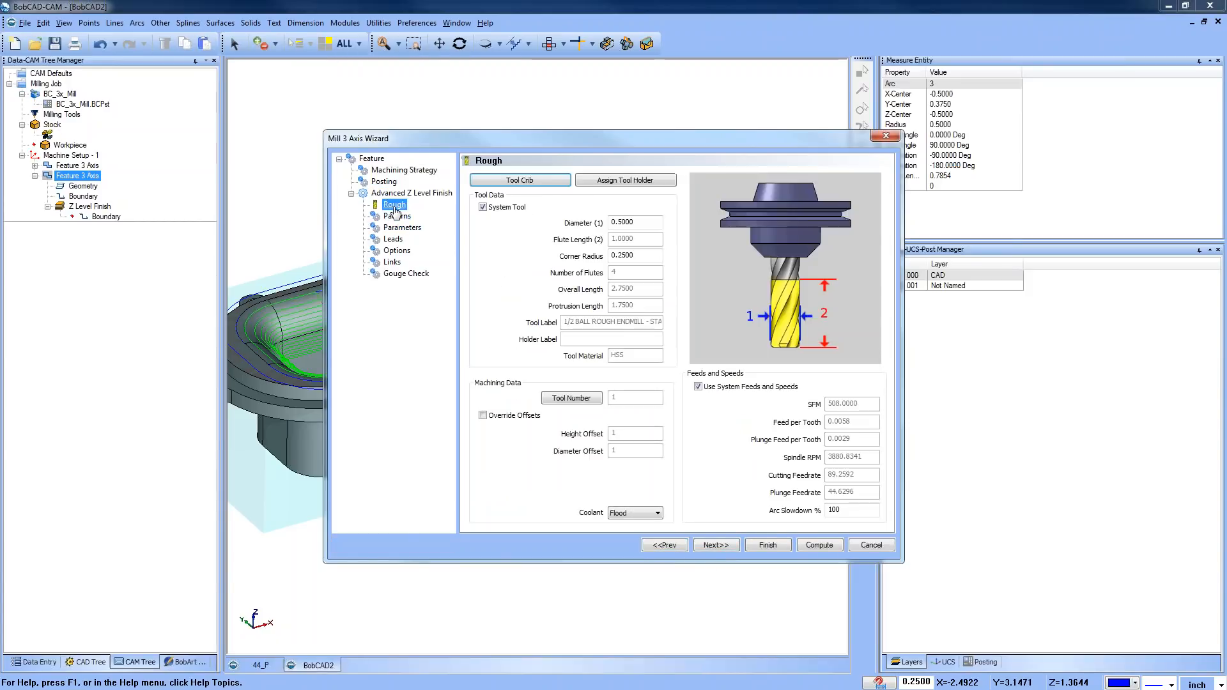
left_click(399, 218)
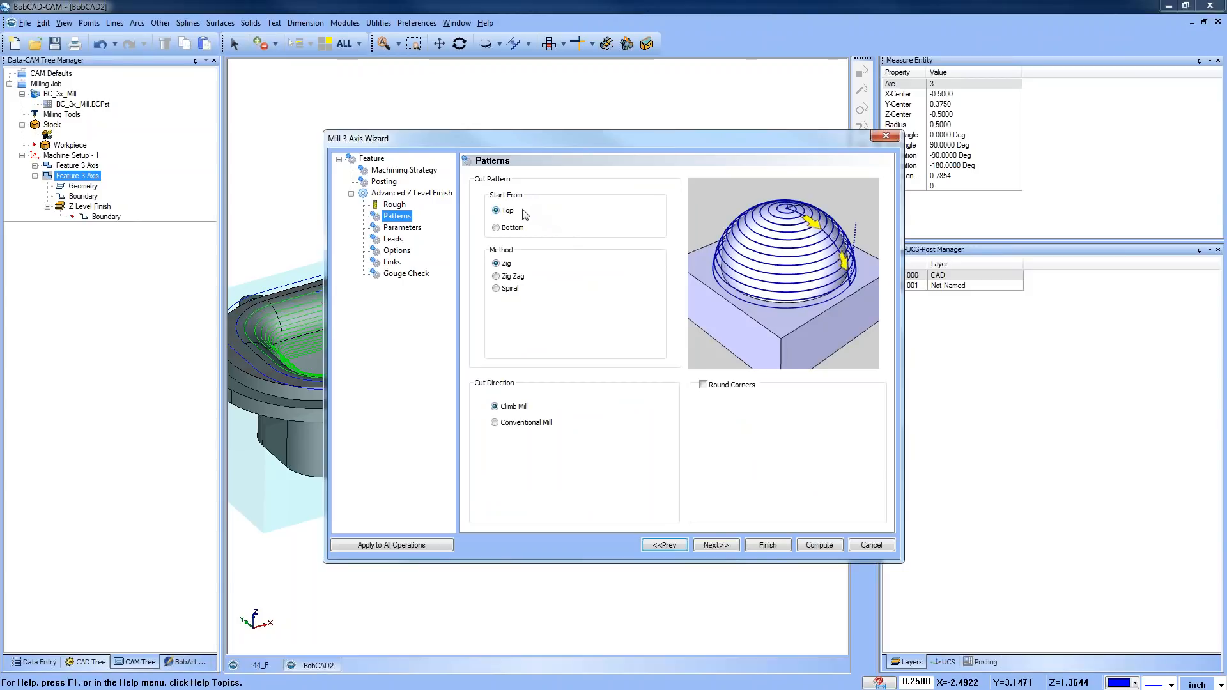
left_click(497, 228)
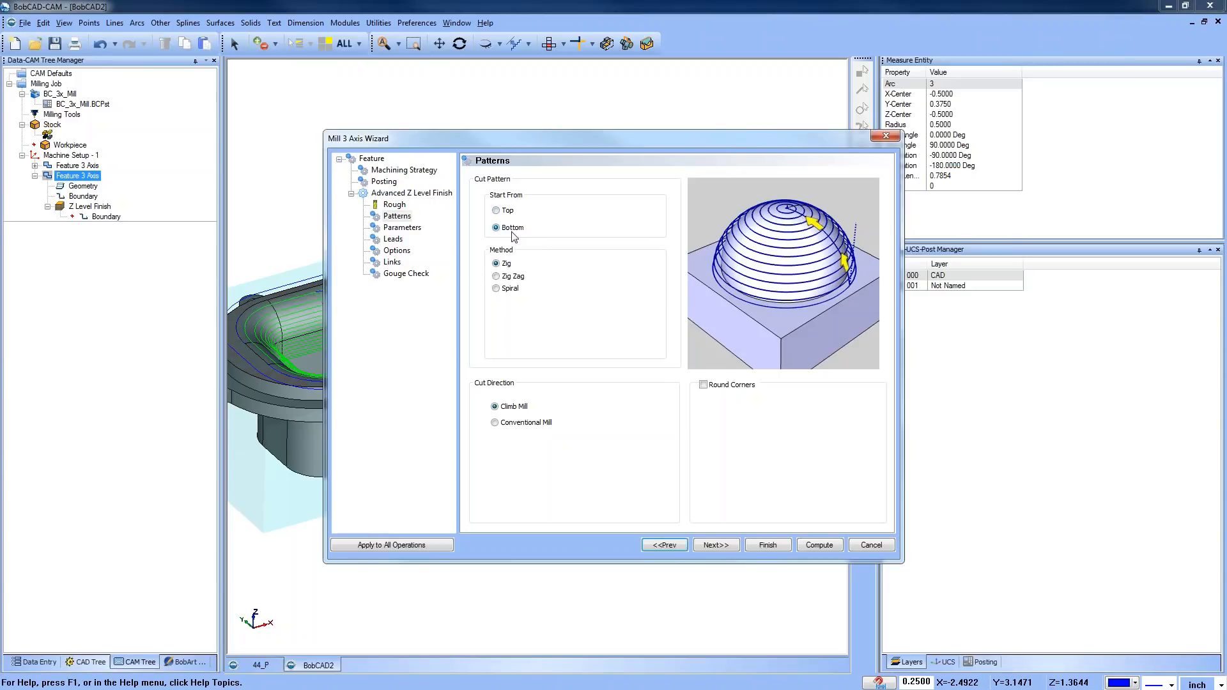
left_click(498, 211)
left_click(496, 276)
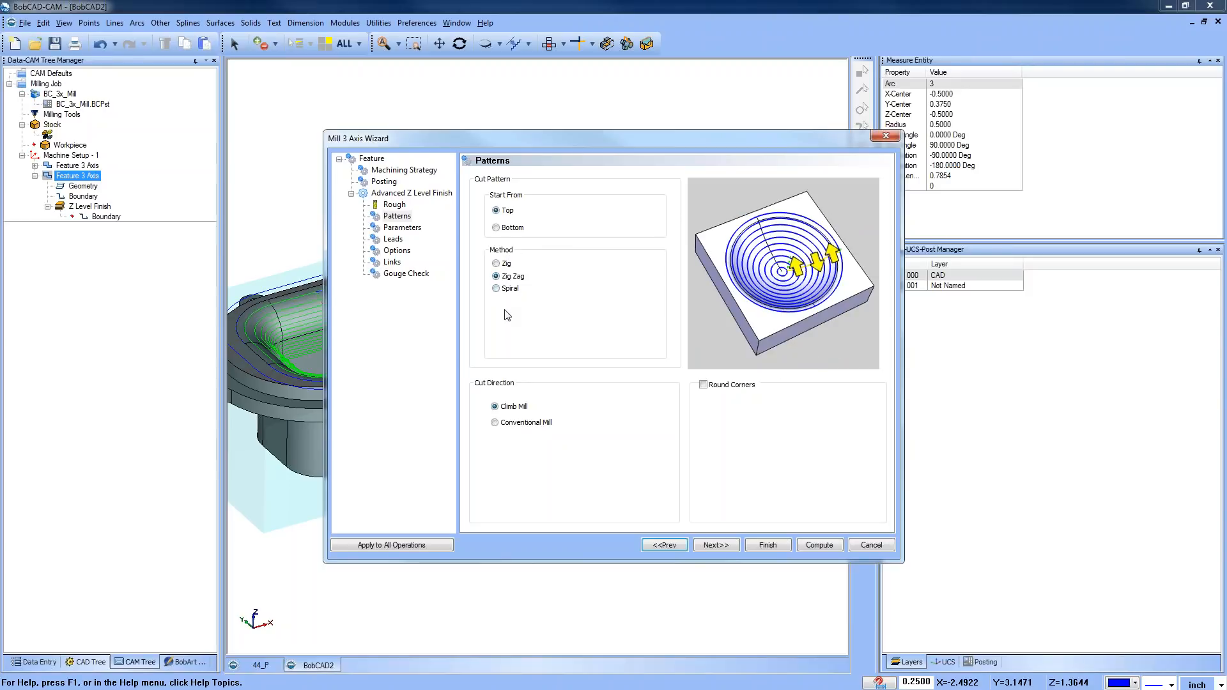
left_click(497, 288)
left_click(505, 337)
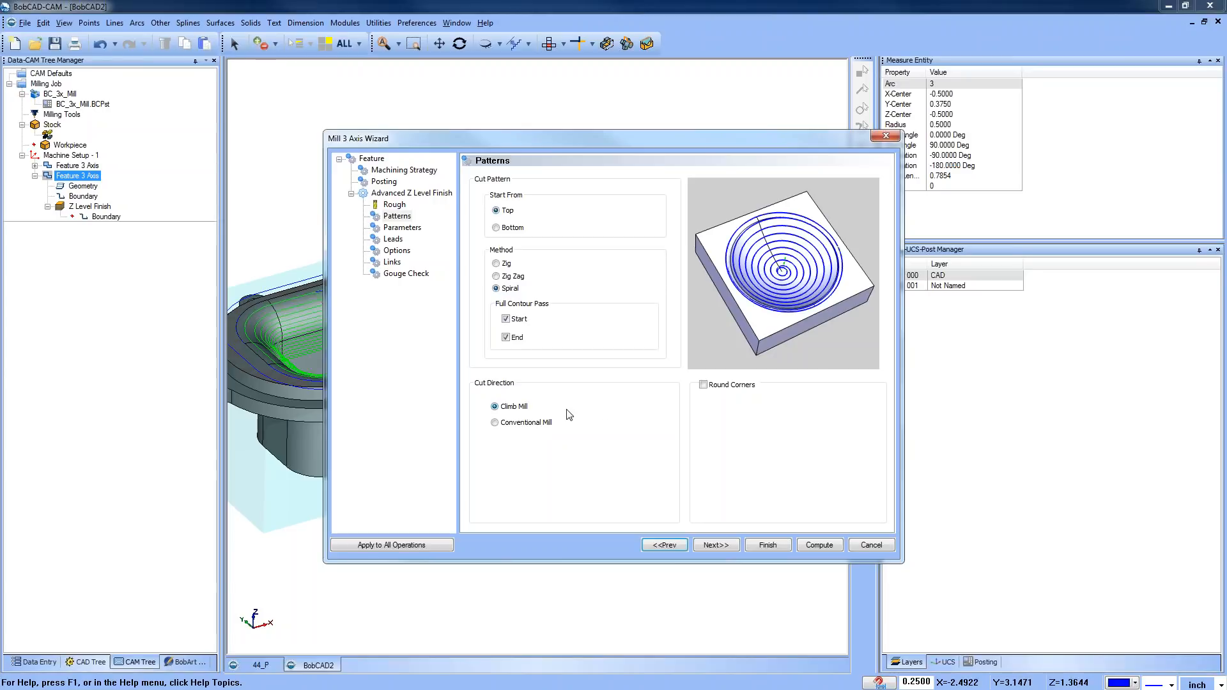
left_click(768, 545)
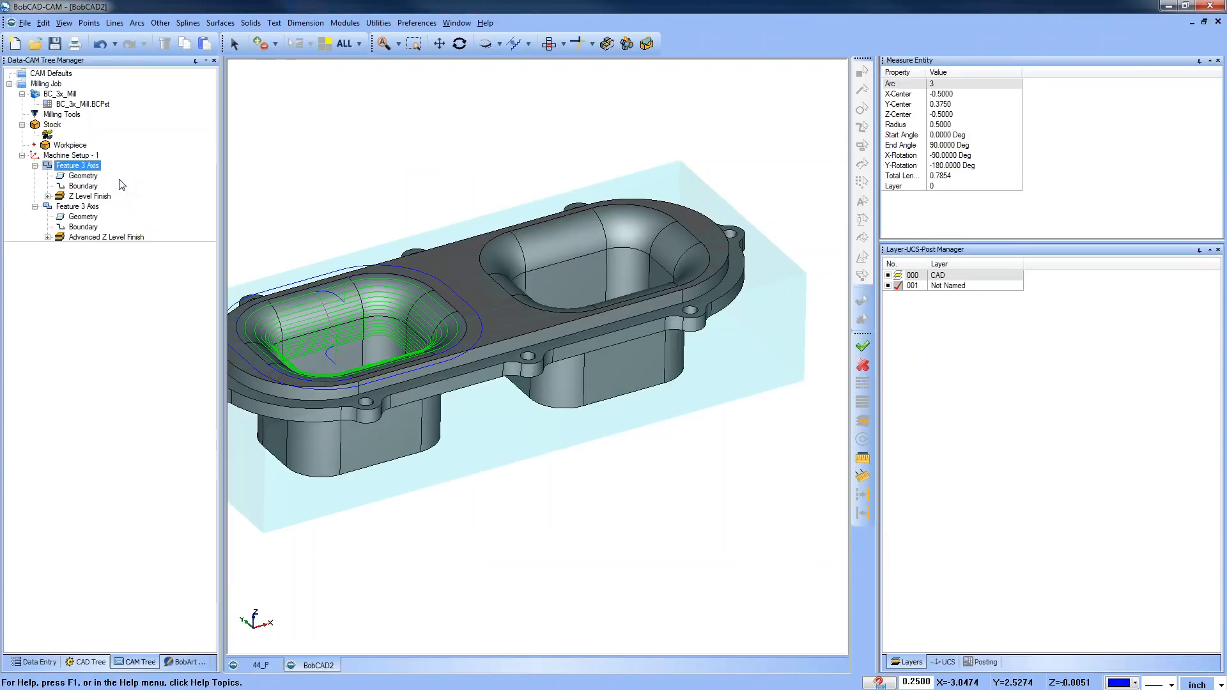
Review the pattern and depth of cut parameters of the first feature's Z Level Finish for comparison
left_click(402, 216)
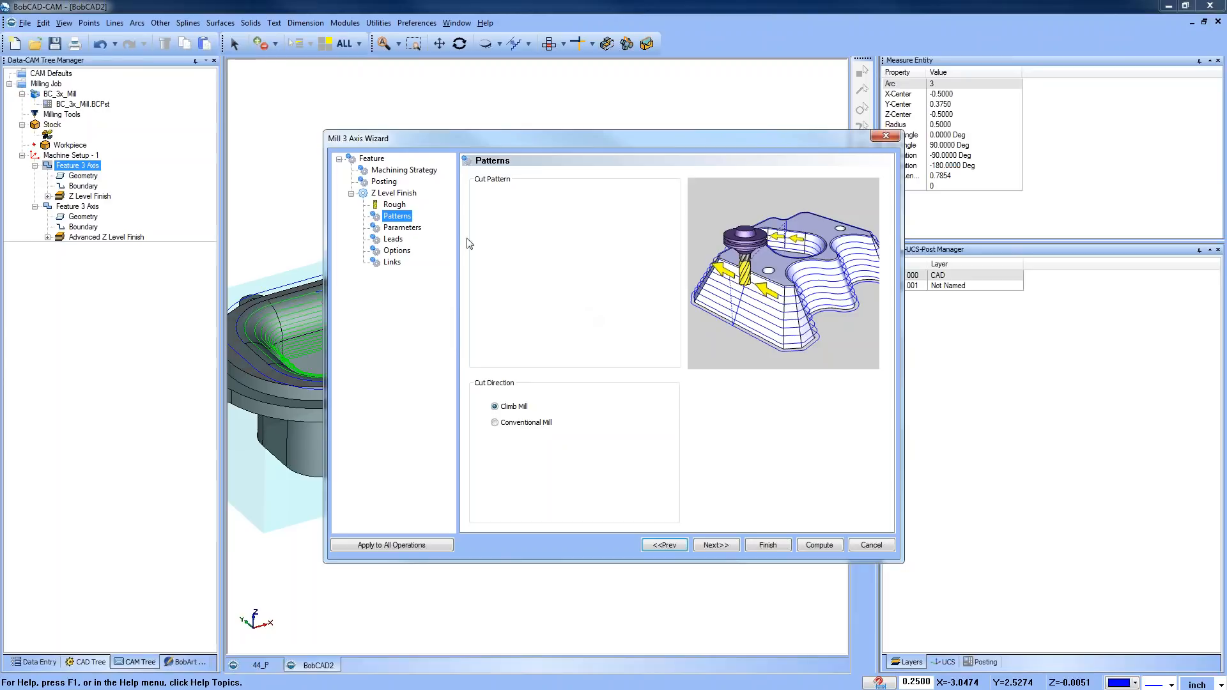
left_click(400, 228)
left_click(648, 196)
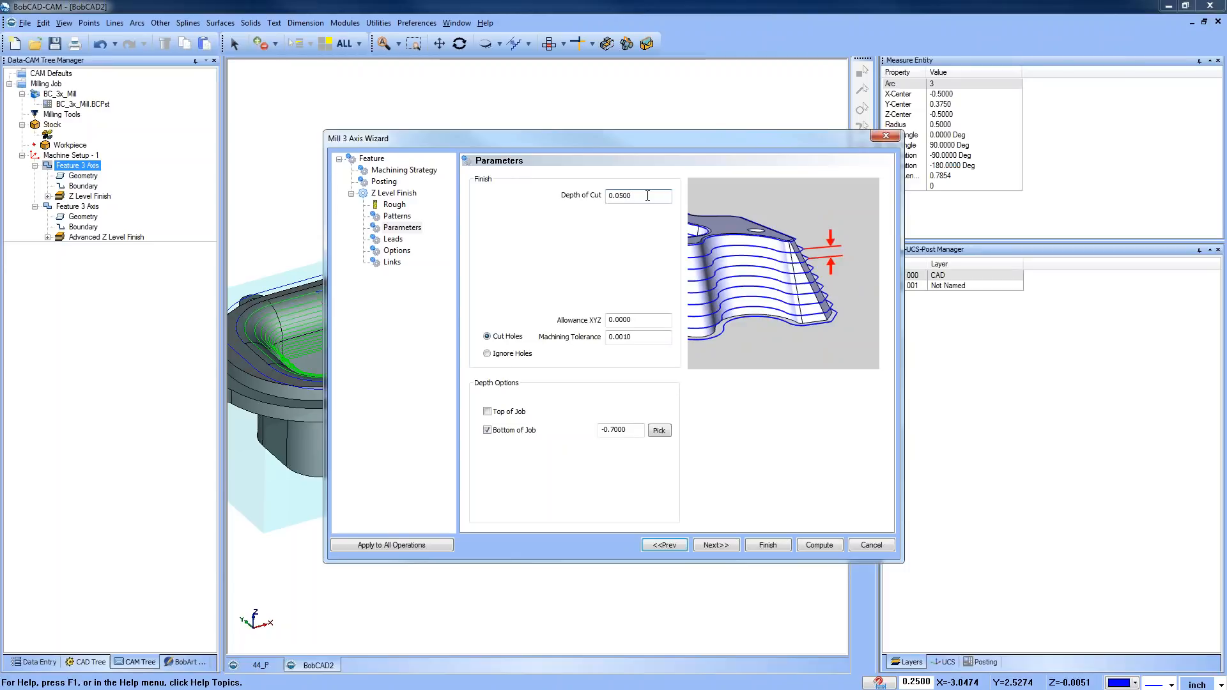
left_click(647, 196)
left_click(870, 545)
Check the geometry and boundary assigned to the Advanced Z Level Finish feature
left_click(82, 238)
left_click(82, 218)
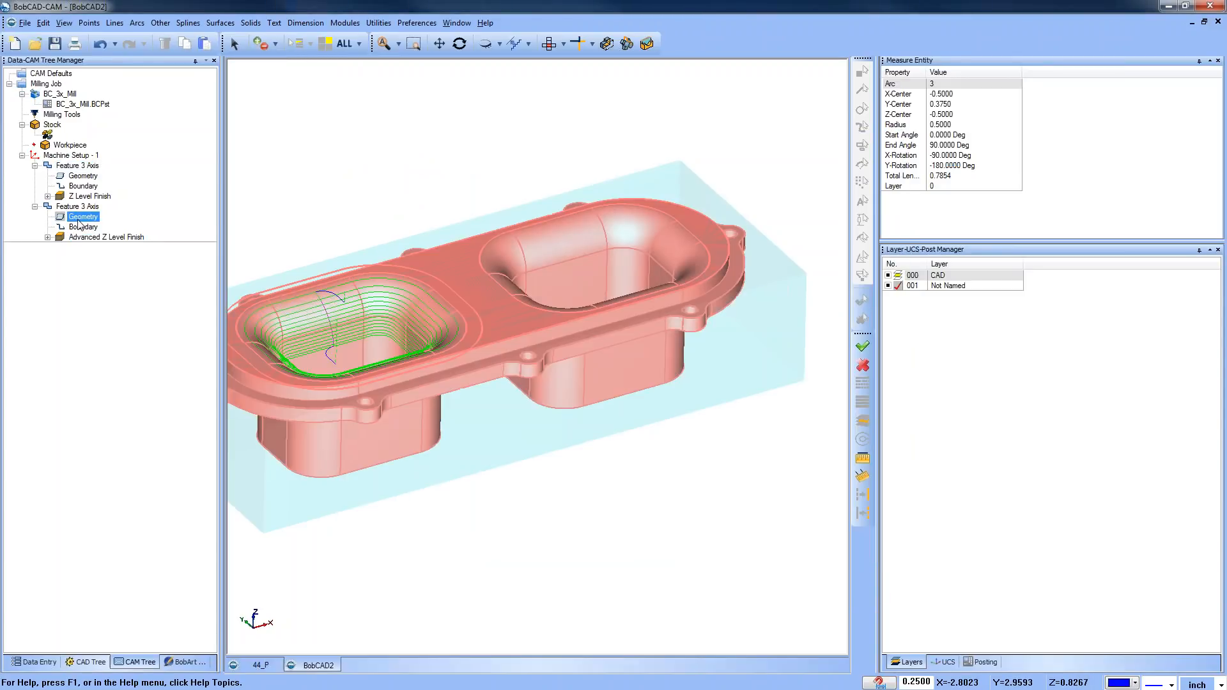
left_click(84, 229)
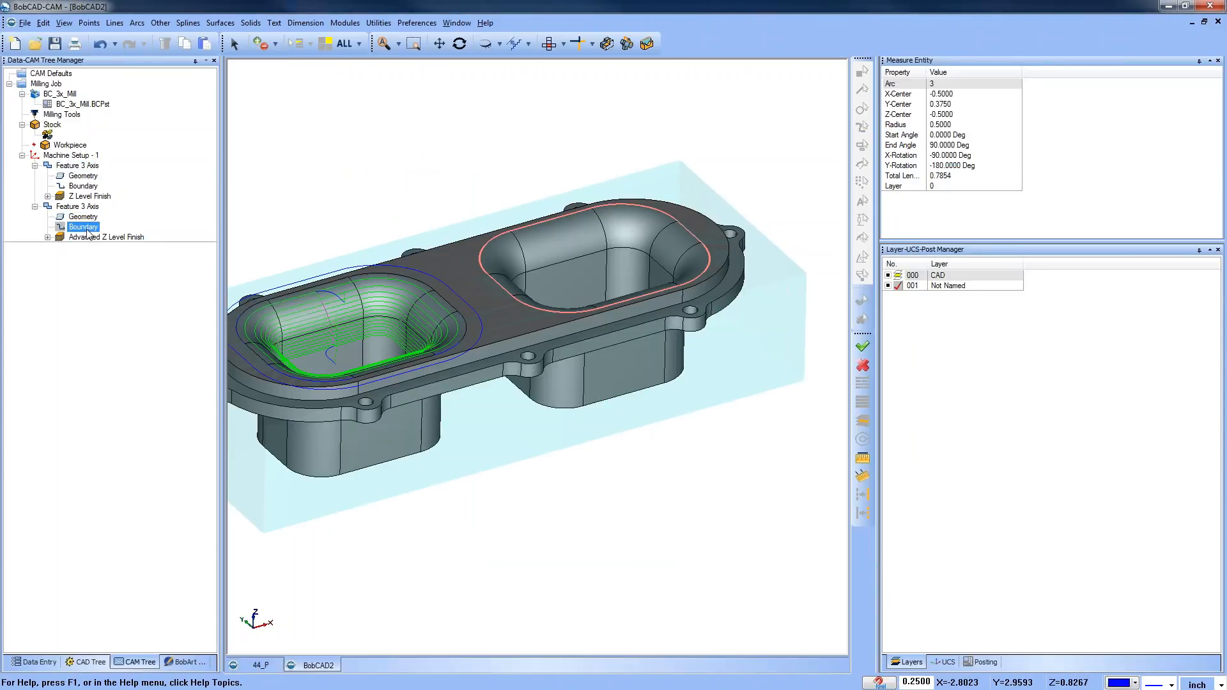
Set the Advanced Z Level Finish lead-in to Right Angle with a length of 0.1 and compute the toolpath
double_click(77, 206)
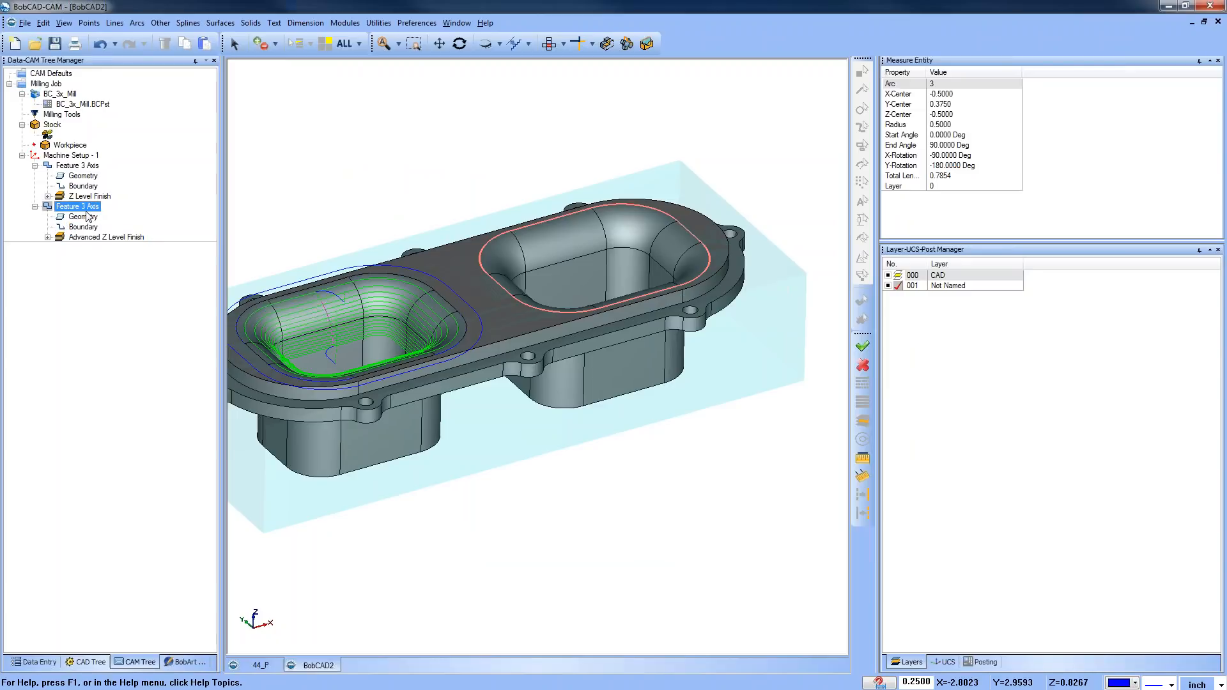
left_click(397, 218)
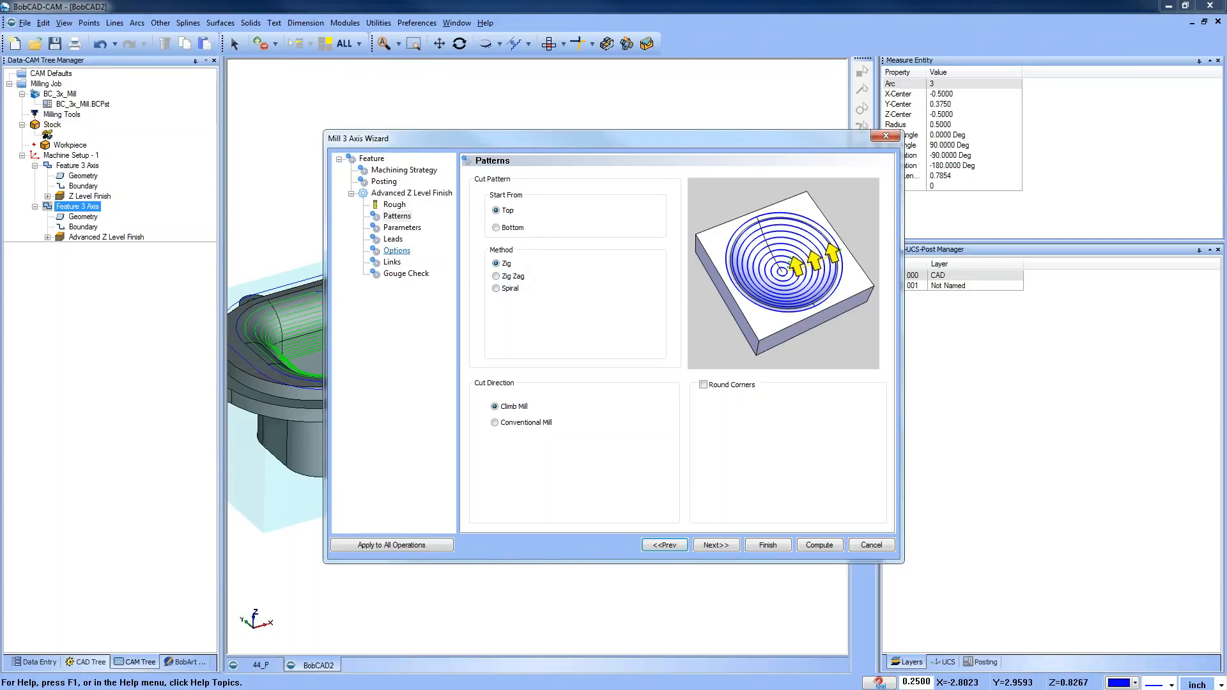
left_click(392, 239)
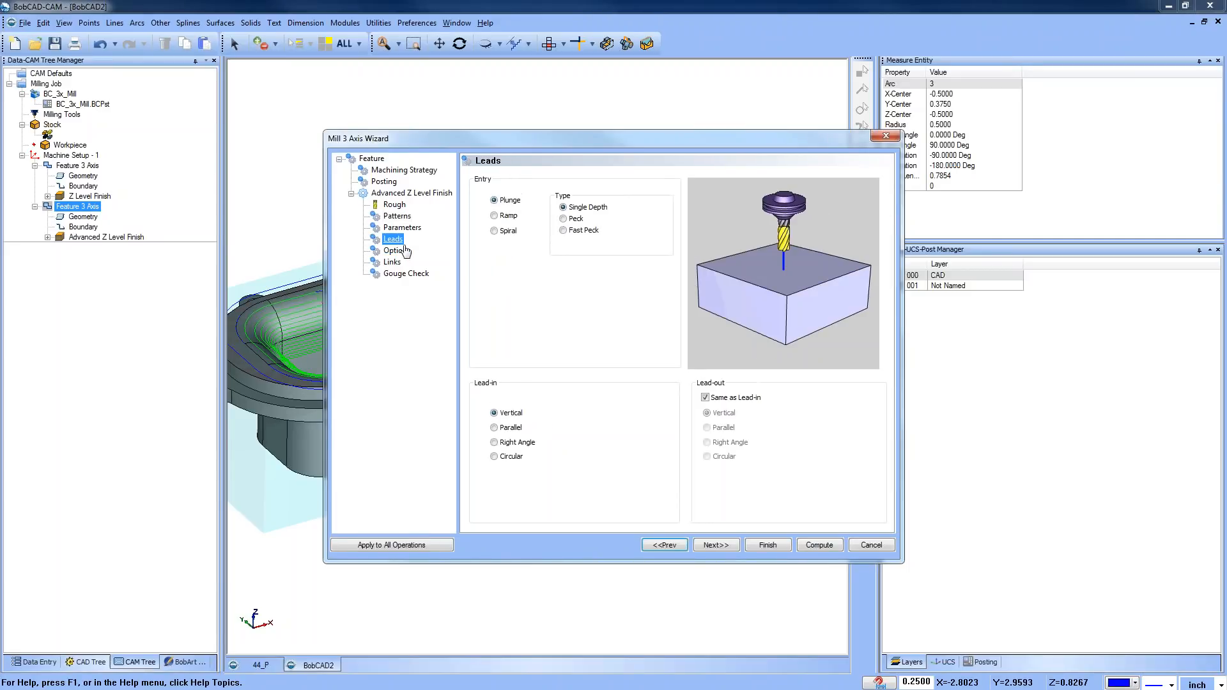
left_click(494, 442)
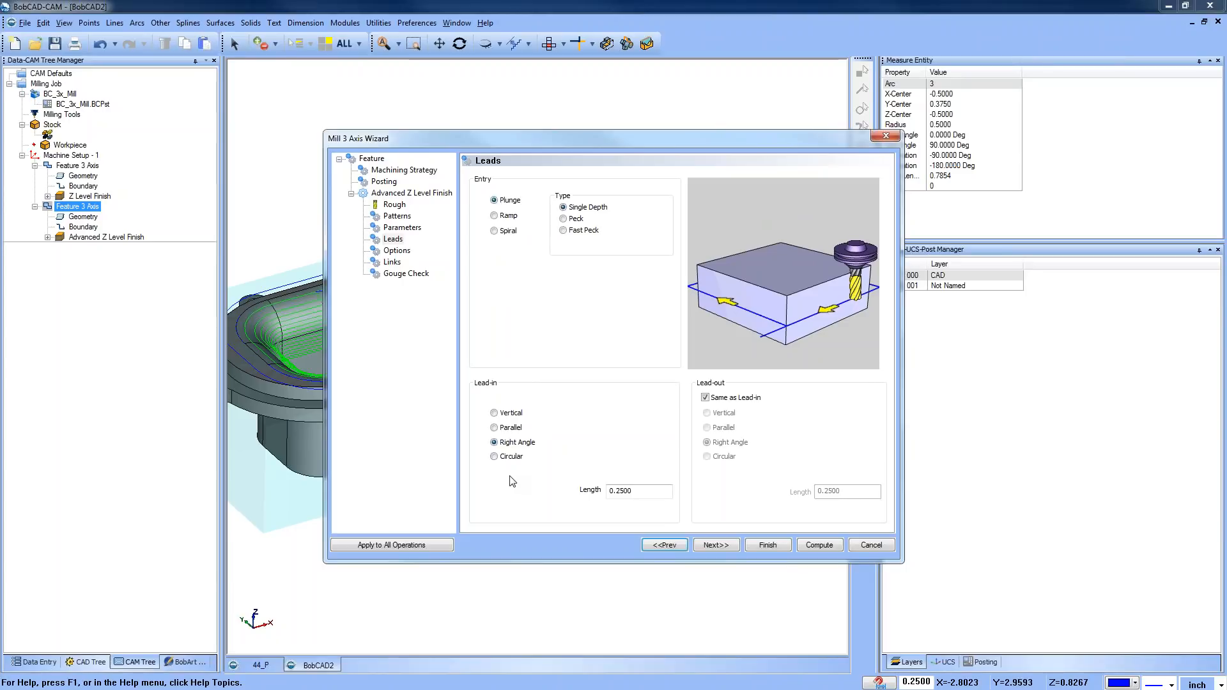
left_click_drag(665, 491, 539, 488)
type(".1")
left_click(824, 549)
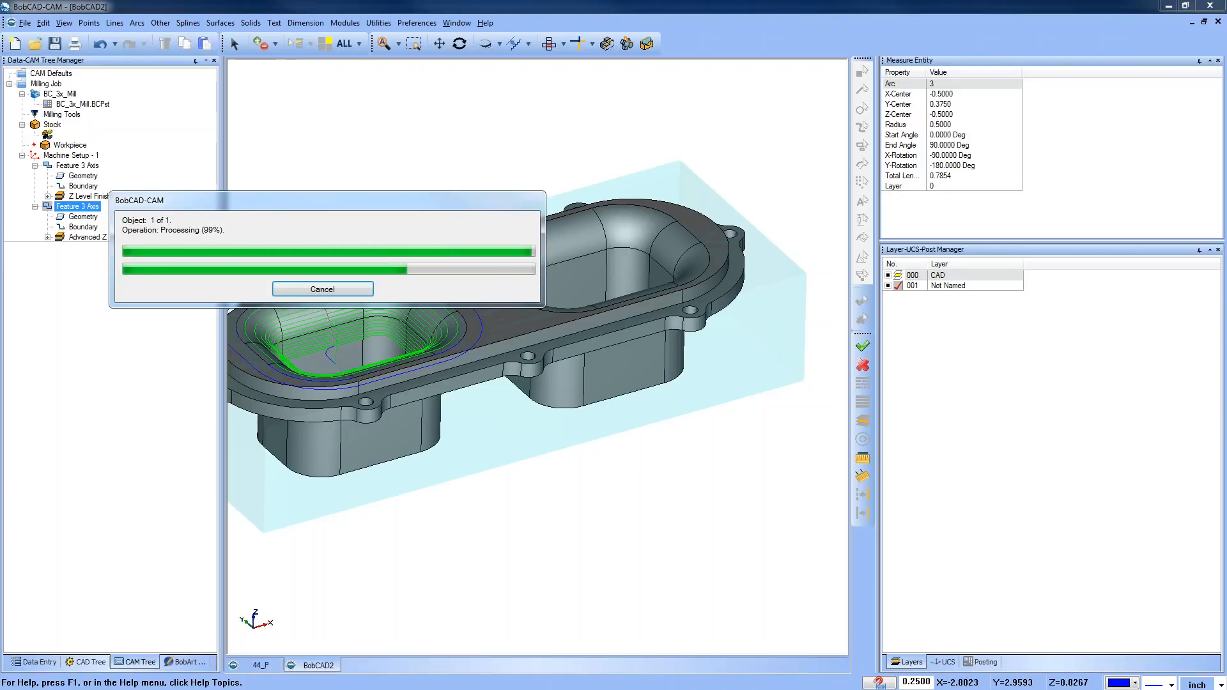
Review the first feature's Z Level Finish depth parameters, assigned boundary and toolpath in the left pocket
left_click(101, 196)
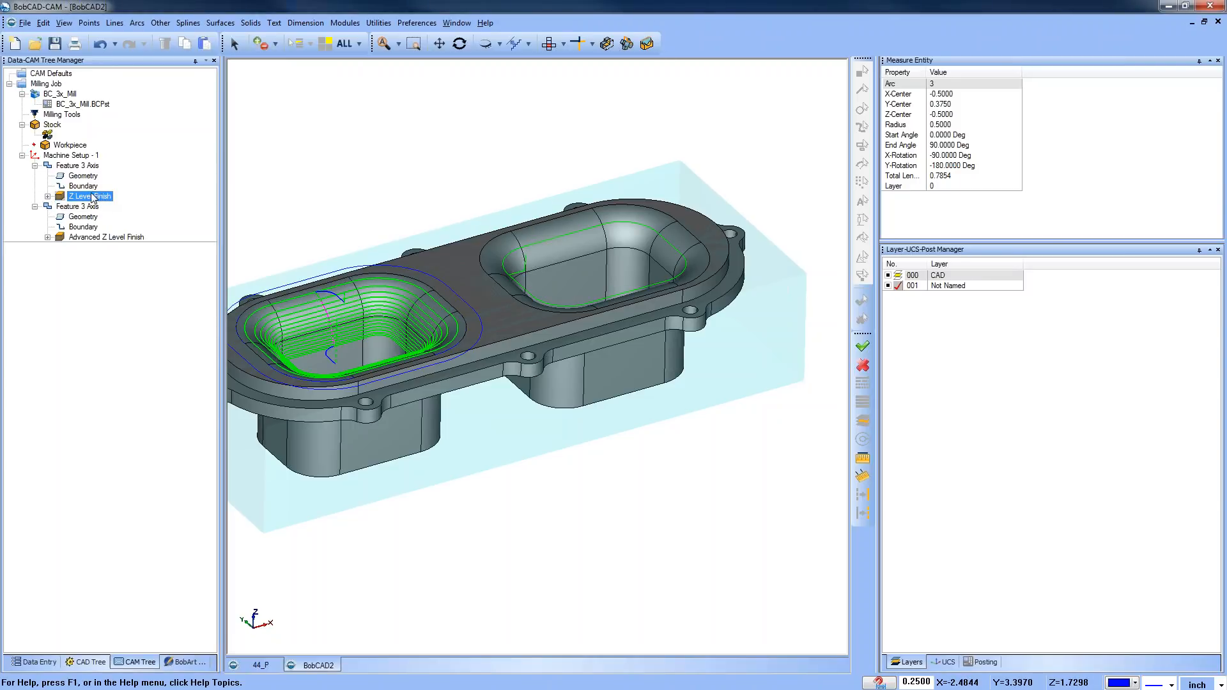
left_click(80, 165)
left_click(402, 227)
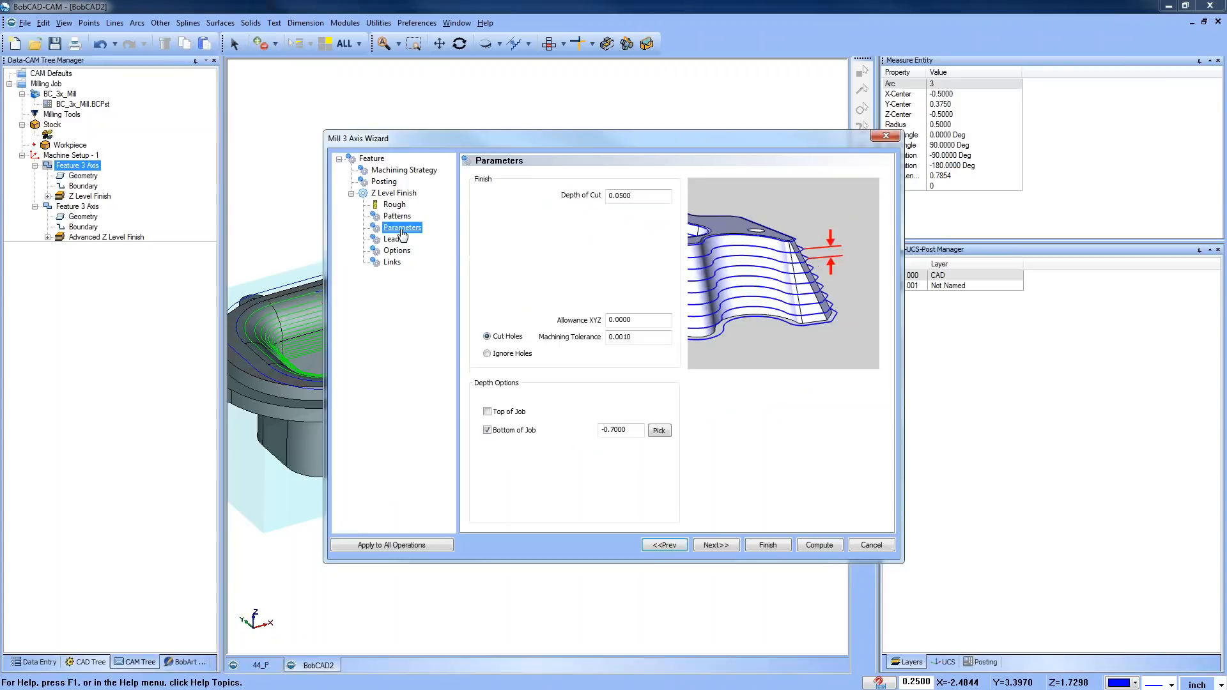
left_click(768, 545)
left_click(94, 186)
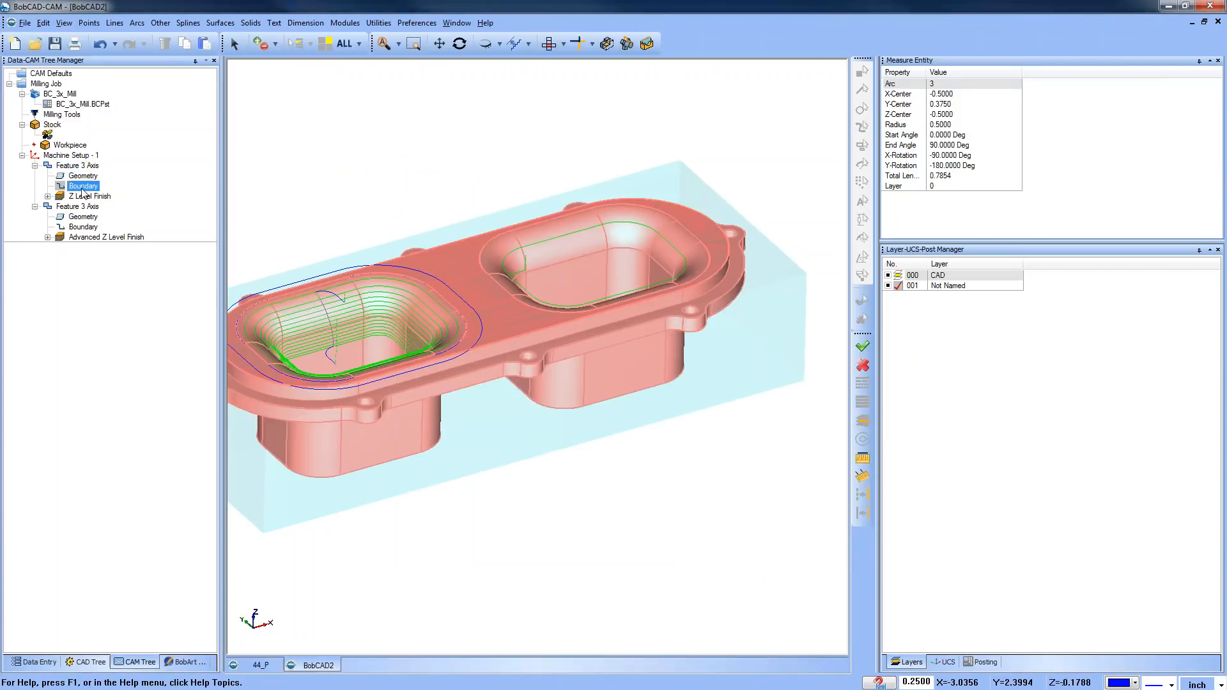
left_click(134, 207)
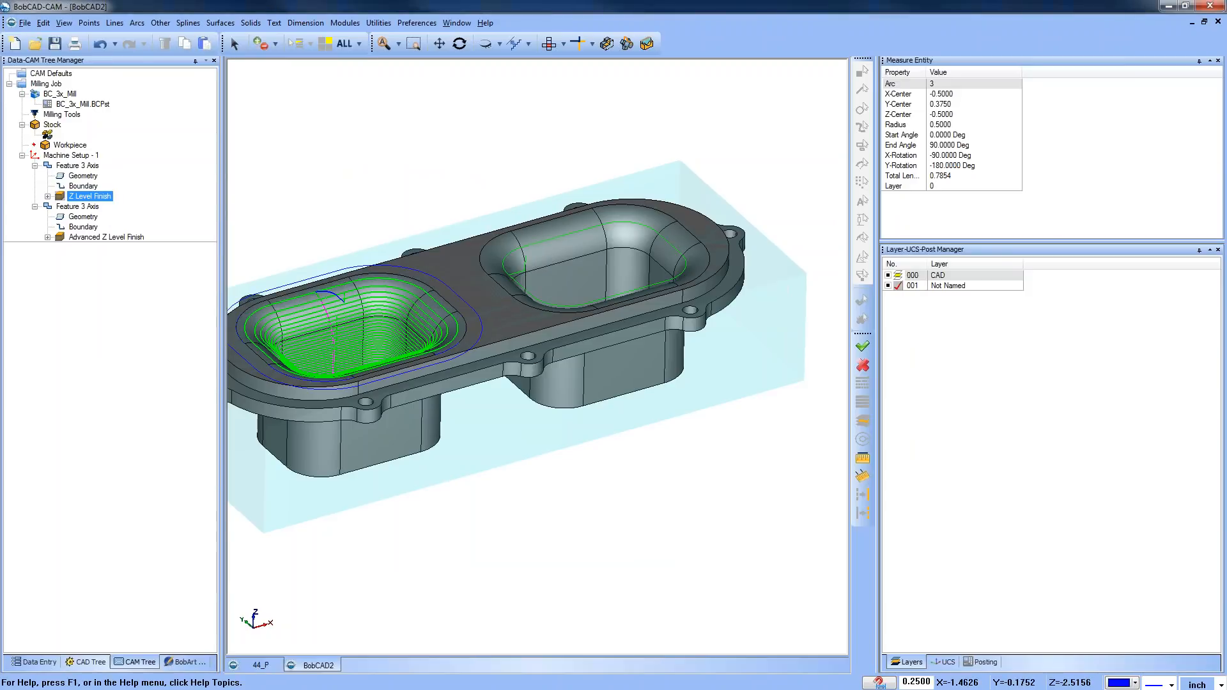
Try the Inner Most Only cutting extents for the first feature's Z Level Finish and restore the All option
mouse_move(553, 425)
middle_mouse_down()
mouse_move(562, 471)
mouse_move(562, 411)
middle_mouse_up()
right_click(82, 166)
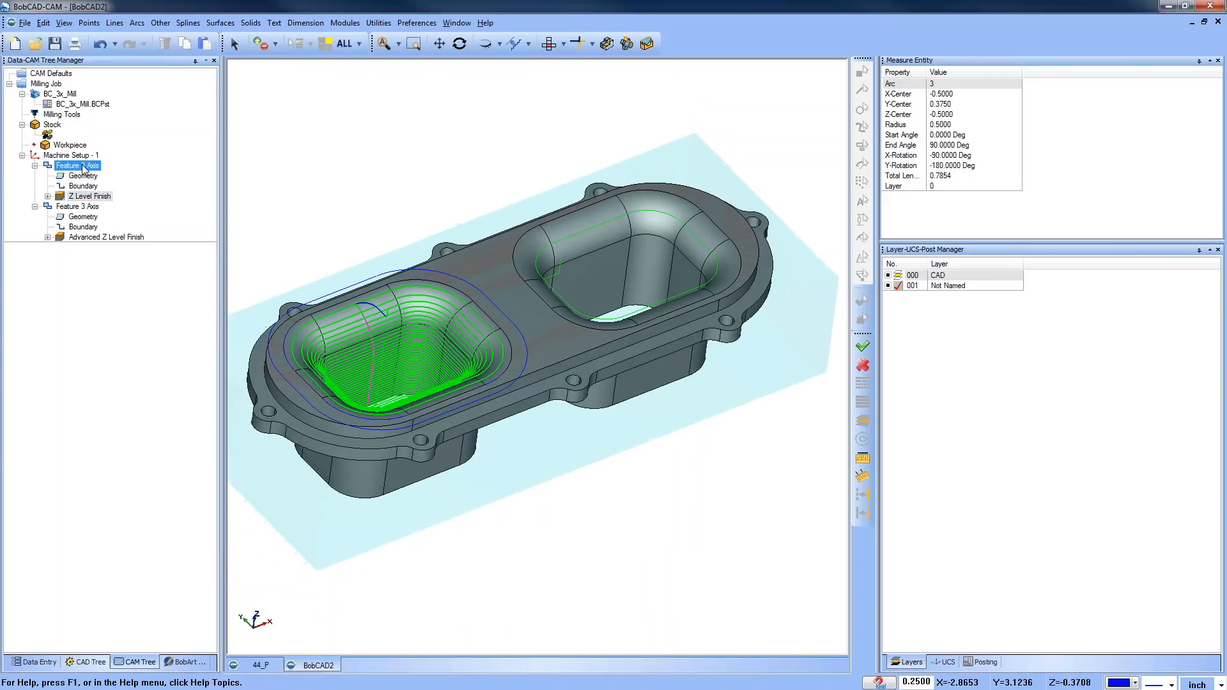
left_click(112, 175)
left_click(397, 250)
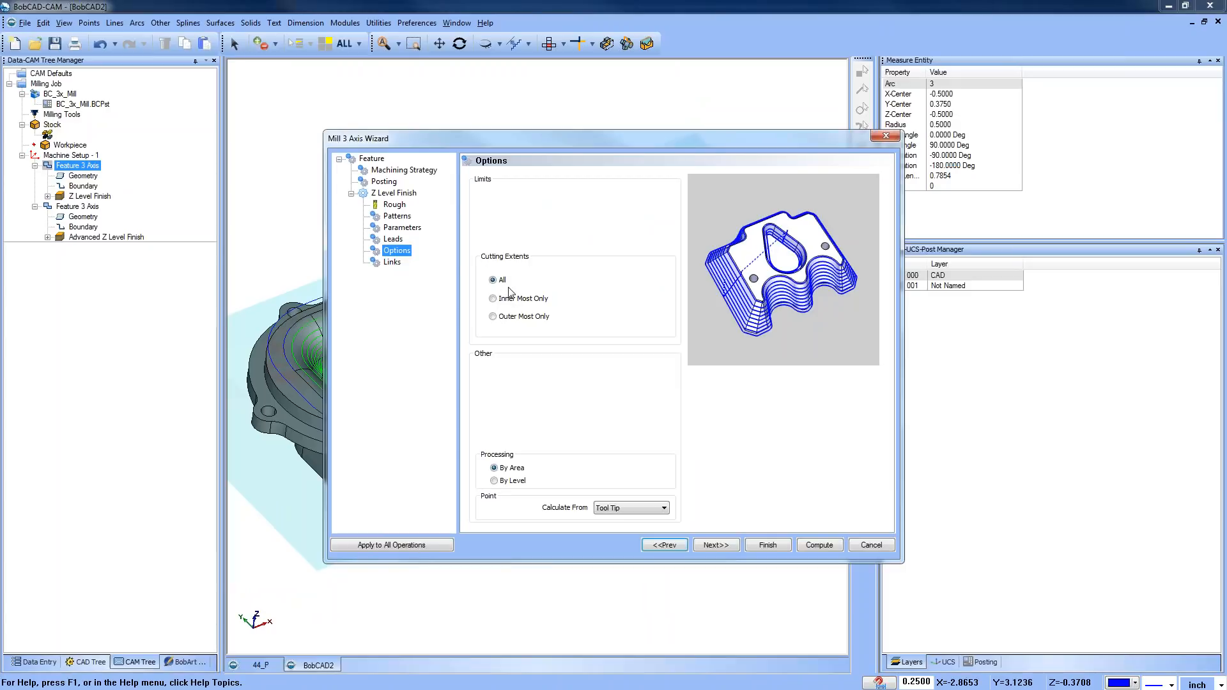
left_click(492, 297)
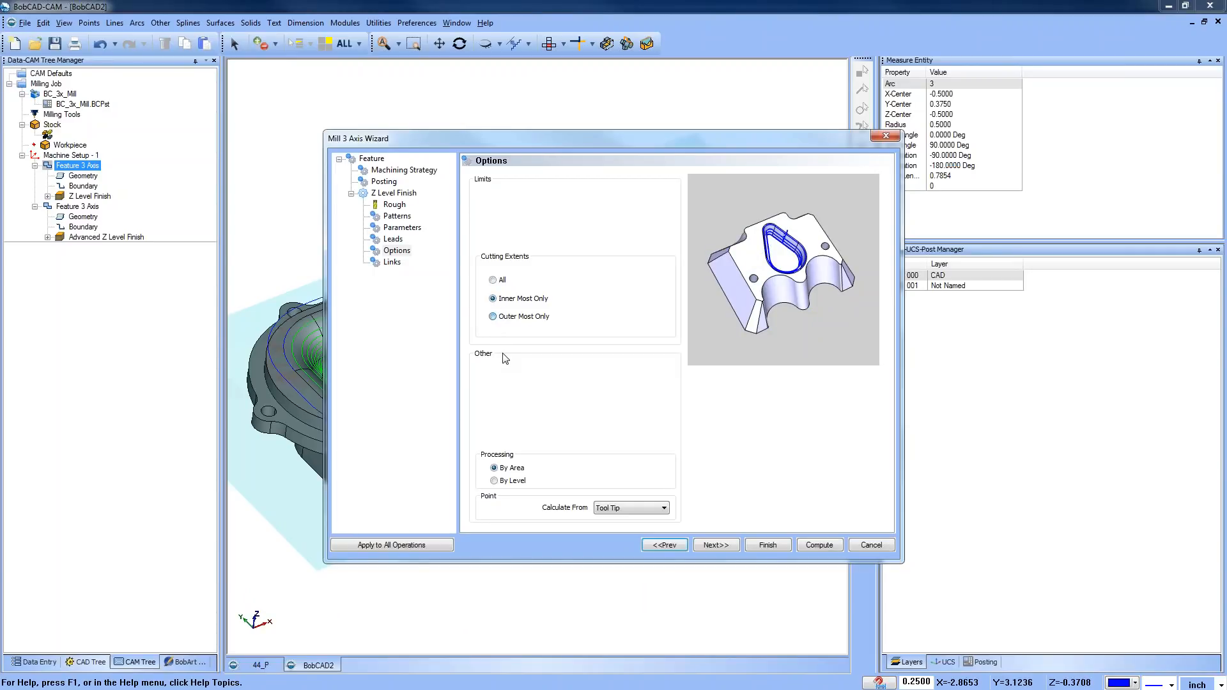
left_click(493, 280)
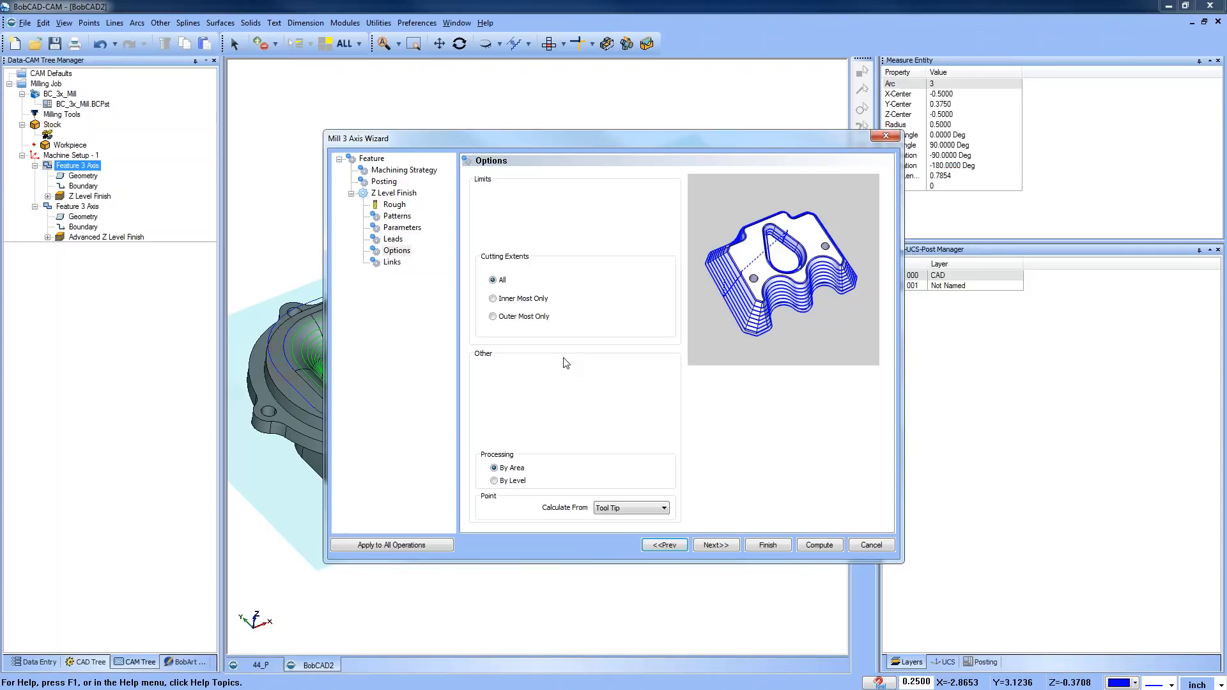
left_click(769, 545)
Inspect the Advanced Z Level Finish feature's geometry, boundary and computed toolpath in the right pocket
left_click(78, 206)
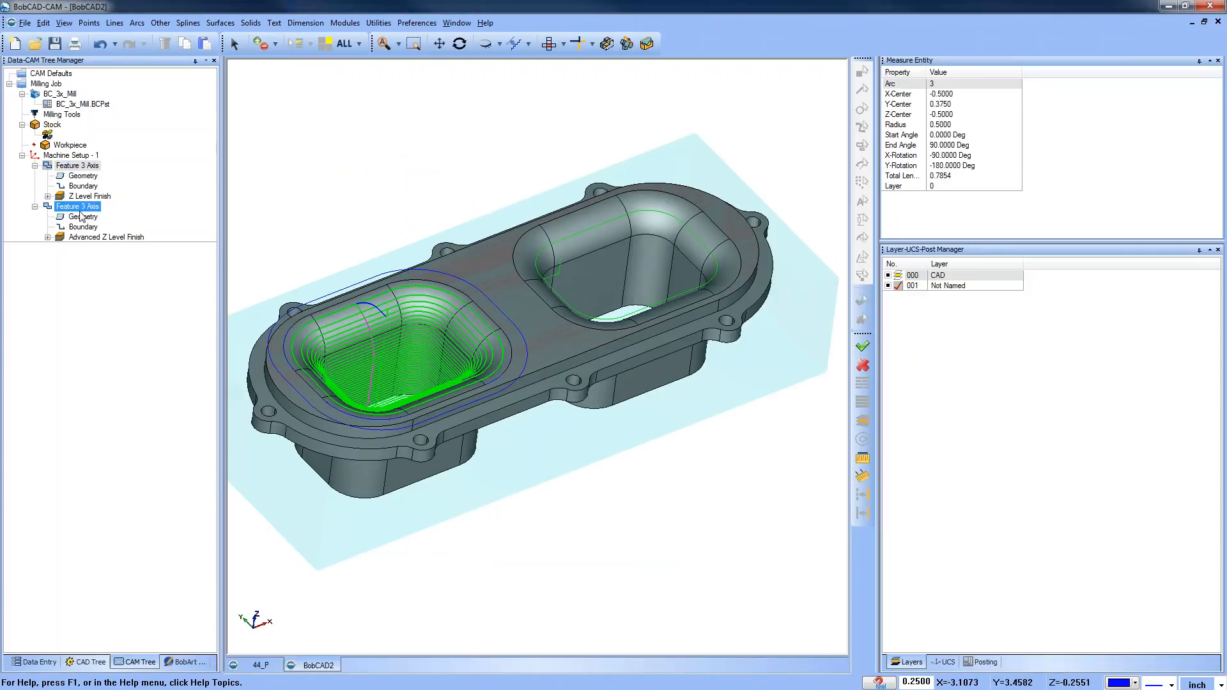
left_click(84, 217)
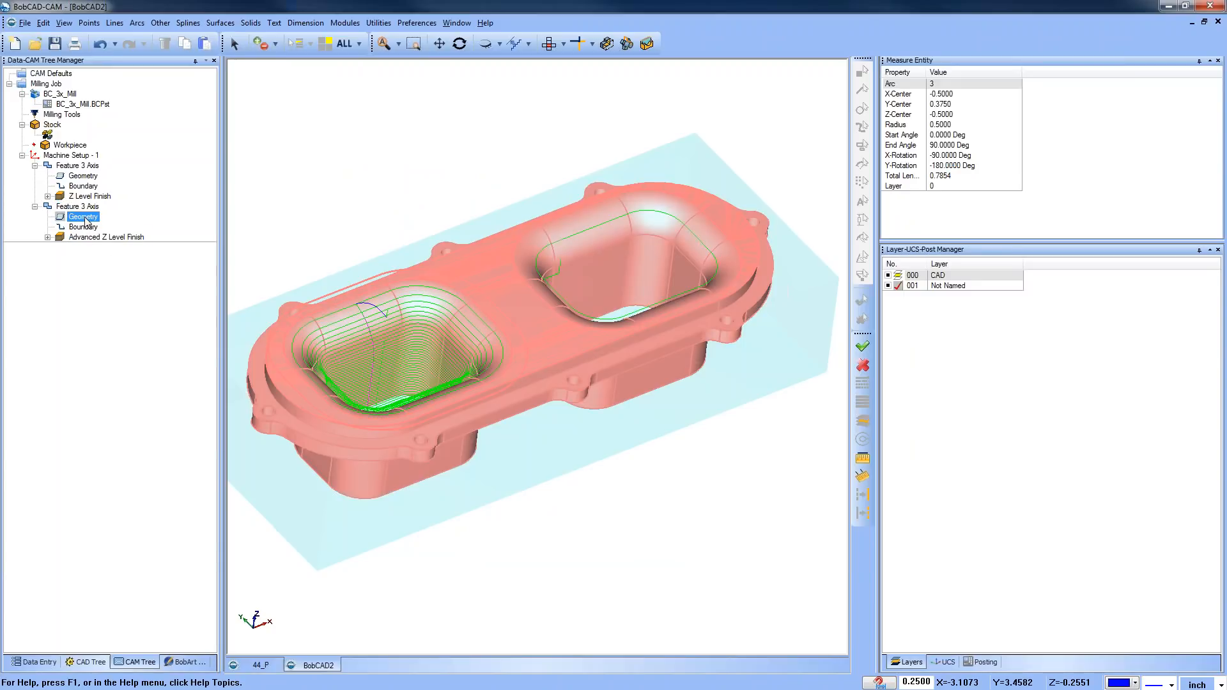
left_click(82, 228)
left_click(97, 238)
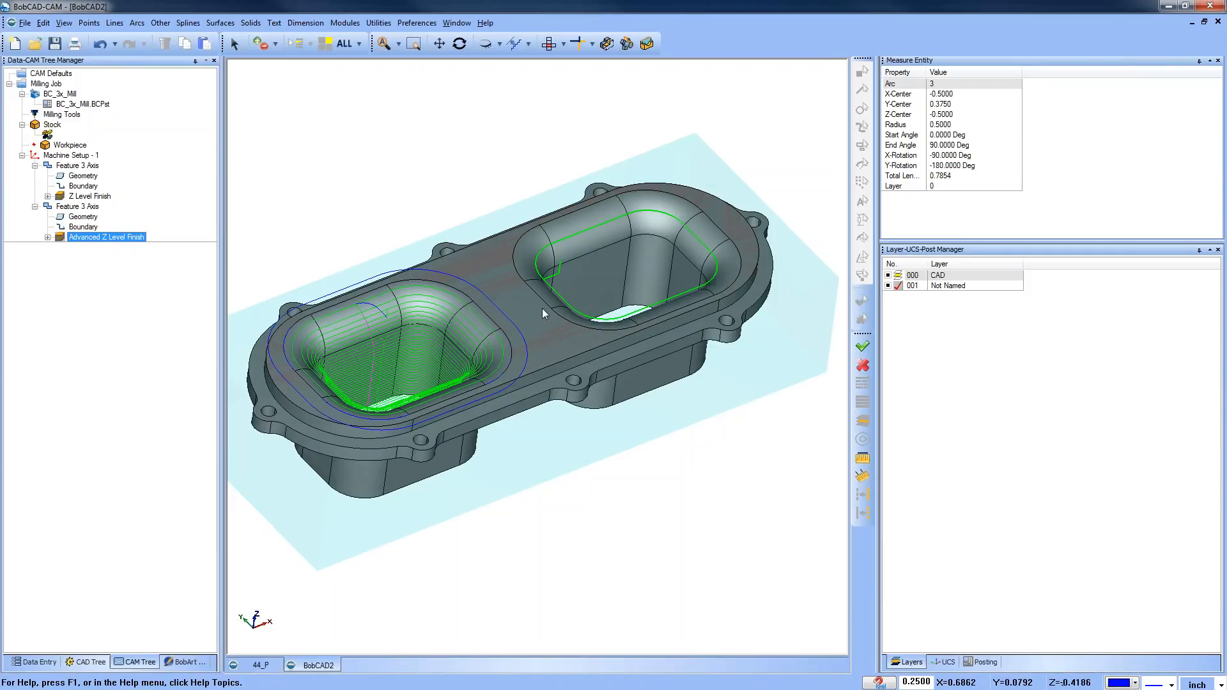
scroll(642, 400, "up", 2)
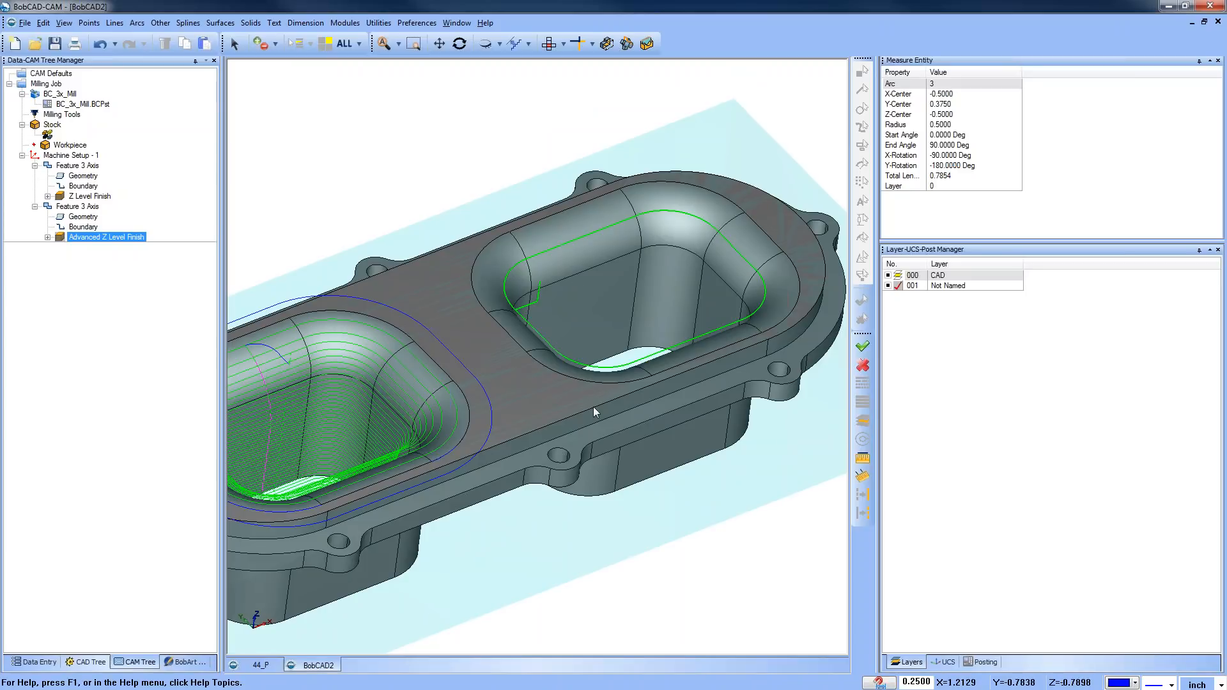
Set the cutting extents of the Advanced Z Level Finish feature to Part Bottom and compute its toolpath
right_click(89, 207)
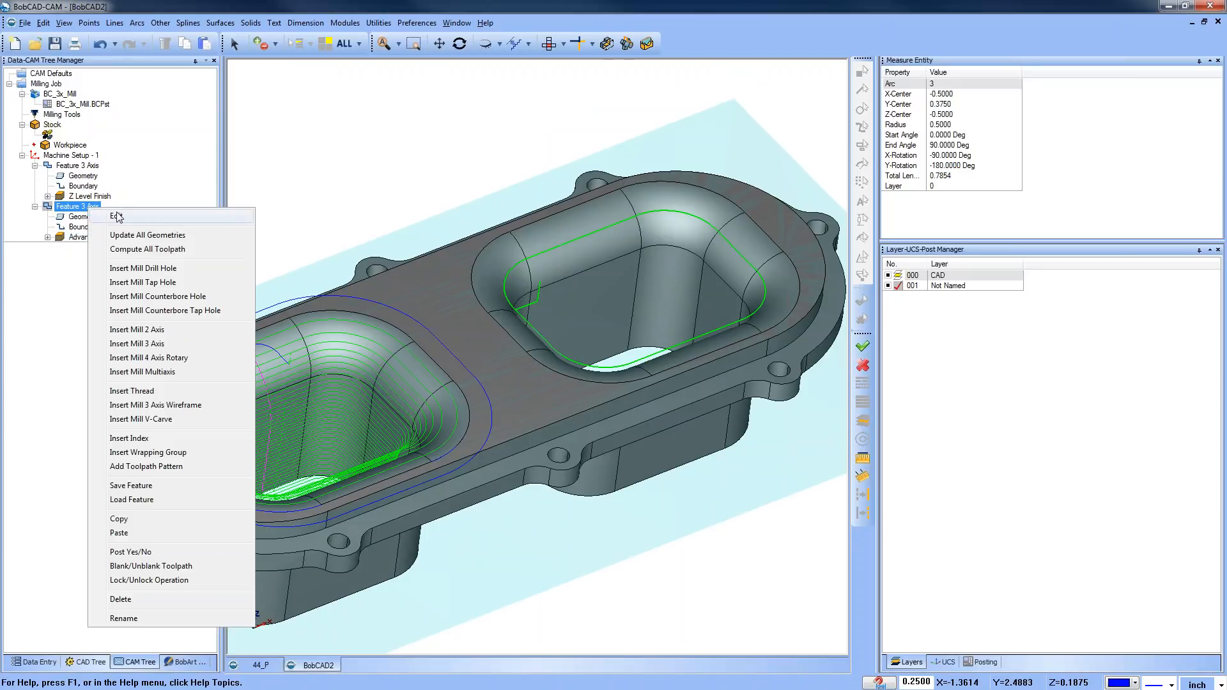
left_click(117, 216)
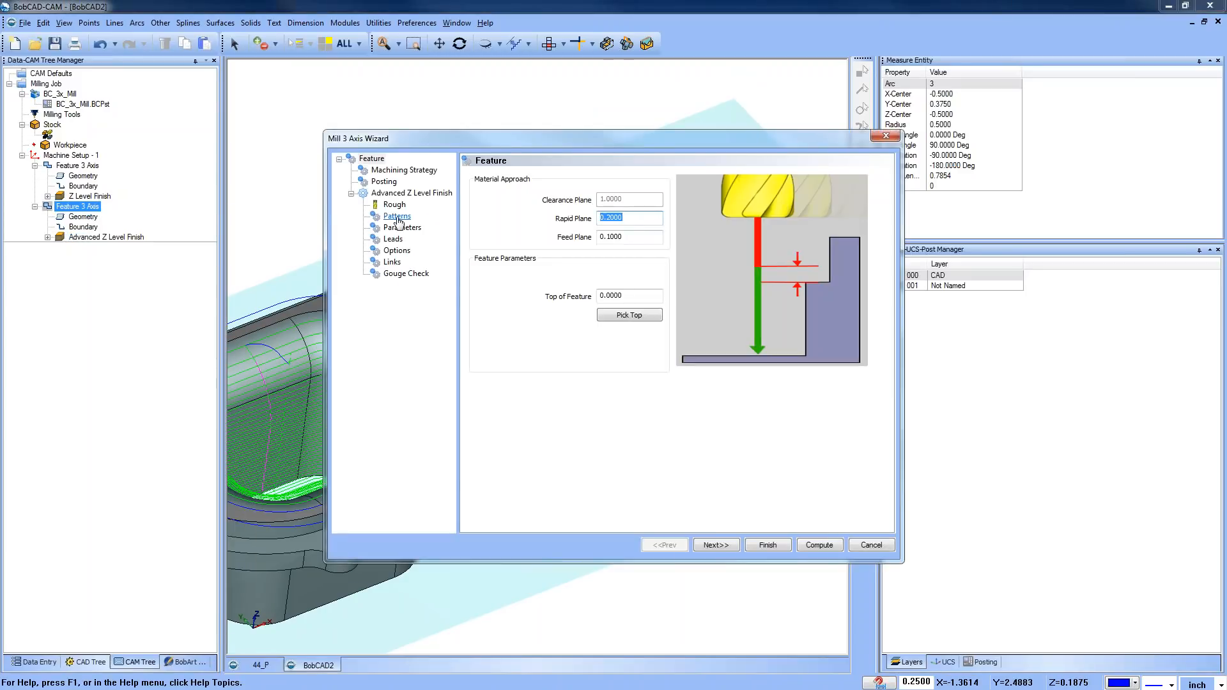
left_click(397, 251)
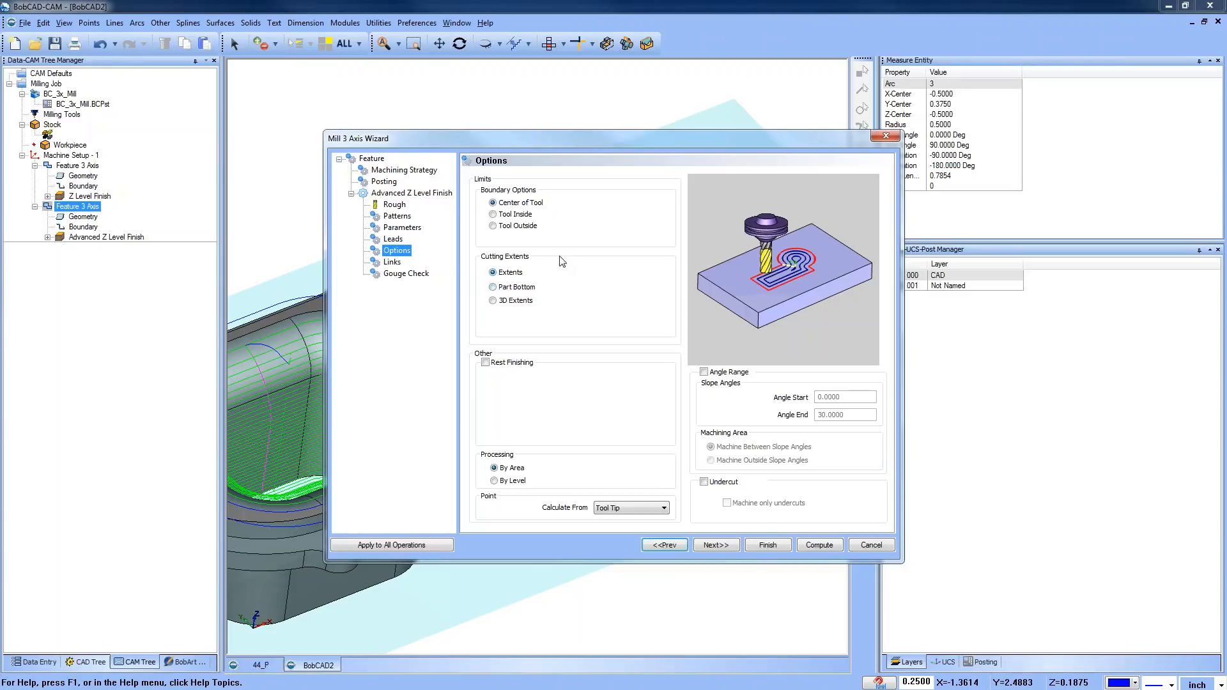
left_click_drag(614, 147, 570, 354)
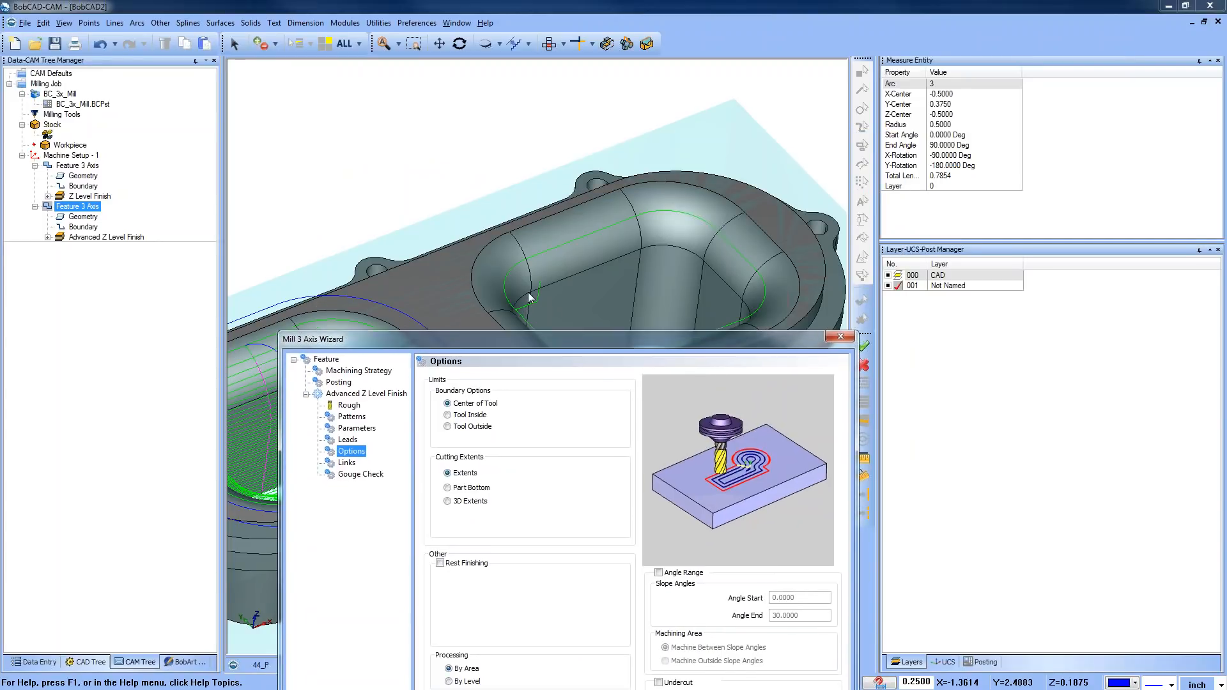
left_click_drag(533, 346, 536, 122)
left_click(451, 271)
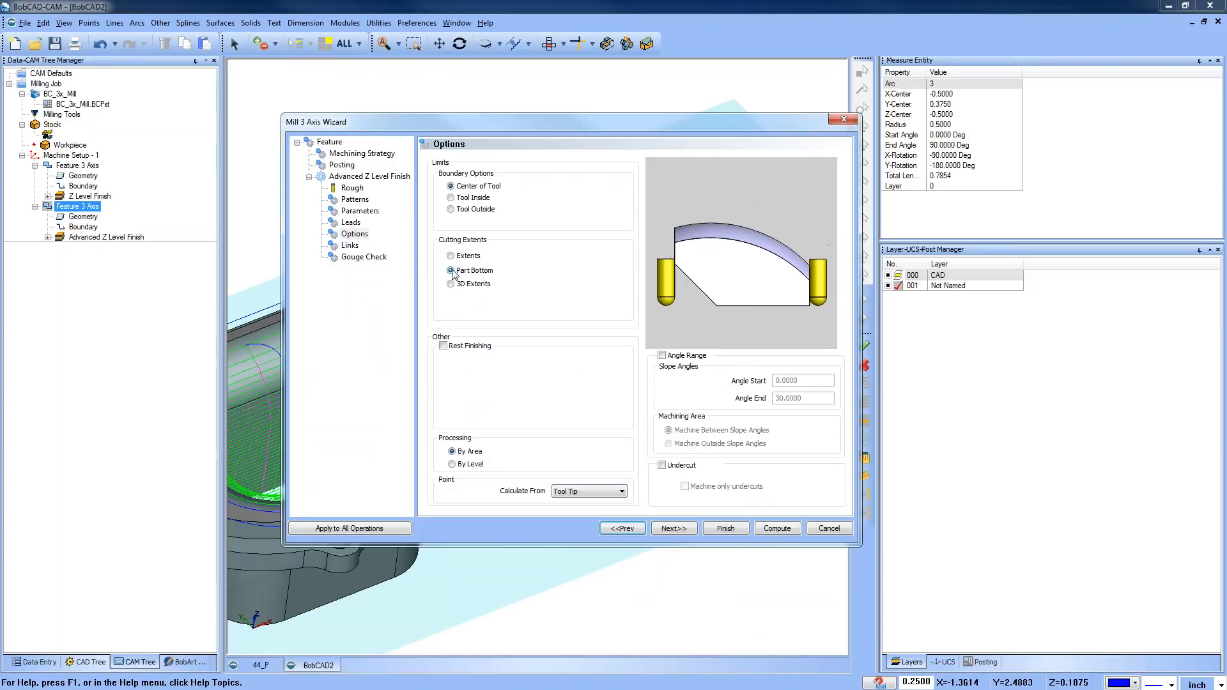
left_click(785, 529)
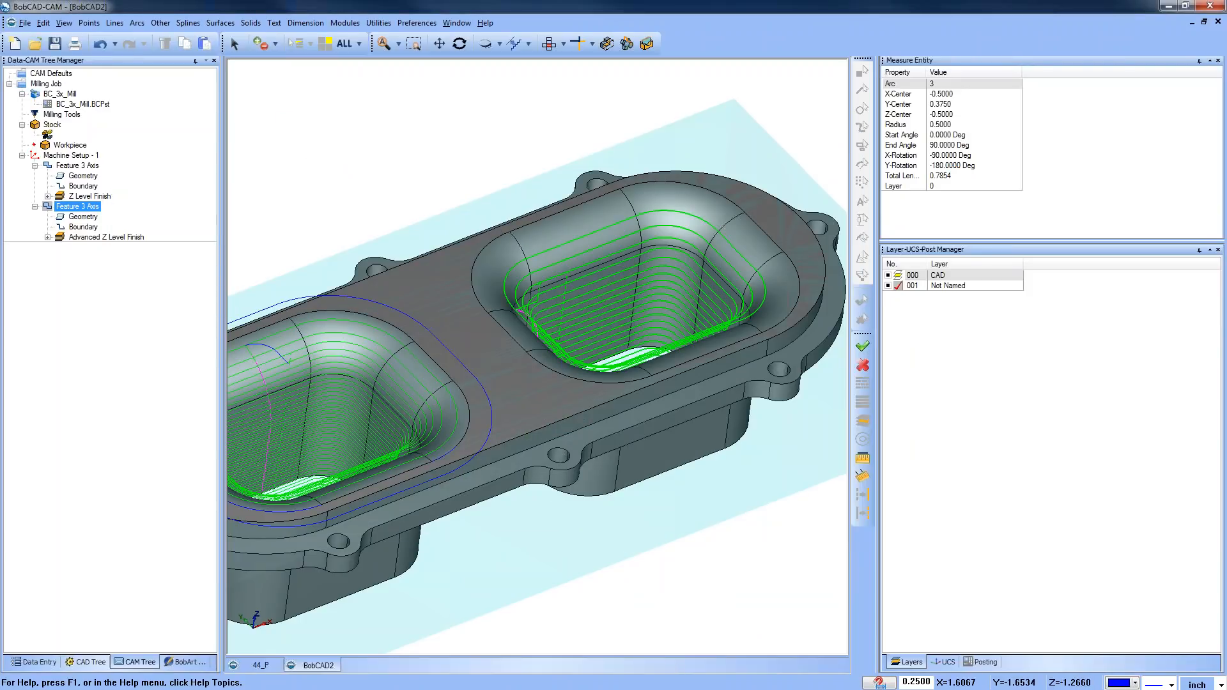
Examine the computed Advanced Z Level Finish toolpath in the pocket, including its lead-in and the lowest passes
middle_click_drag(569, 418, 690, 486)
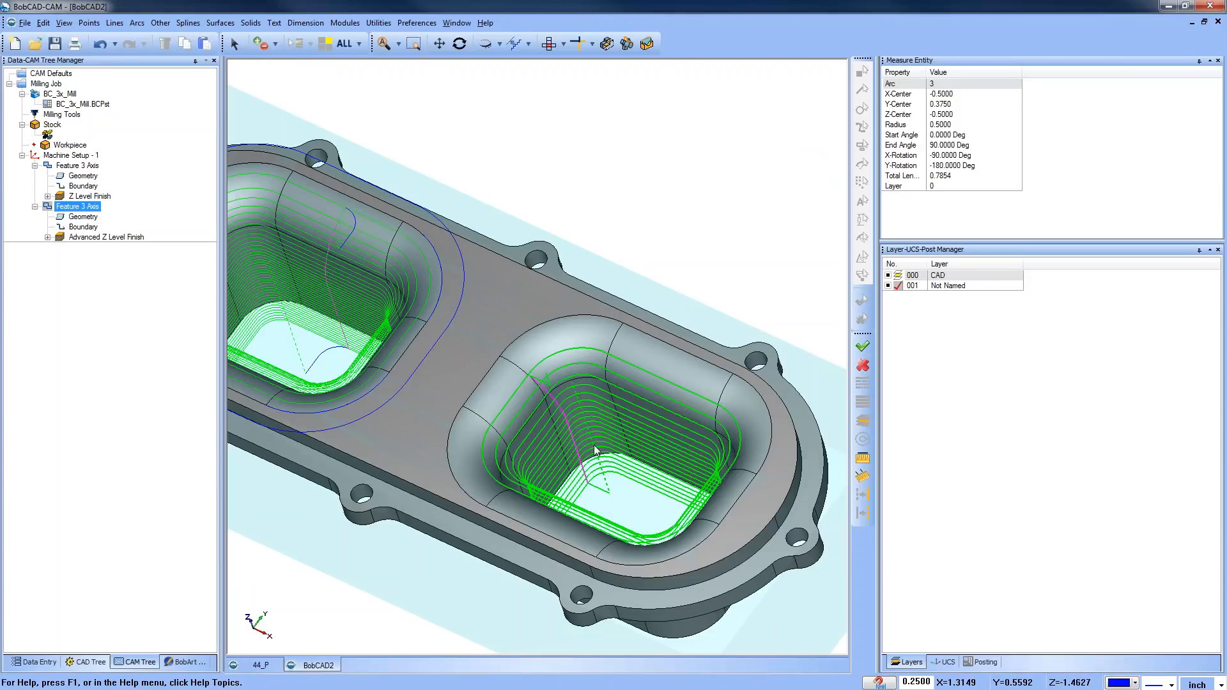
scroll(595, 447, "up", 5)
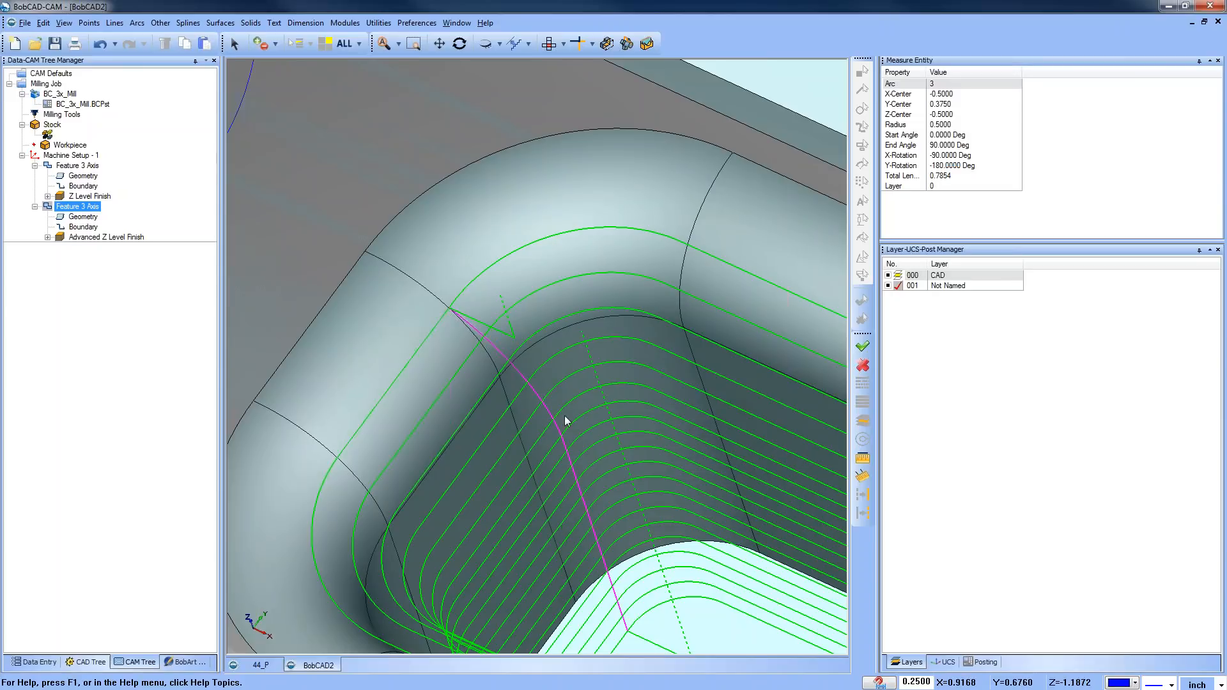
scroll(556, 396, "down", 4)
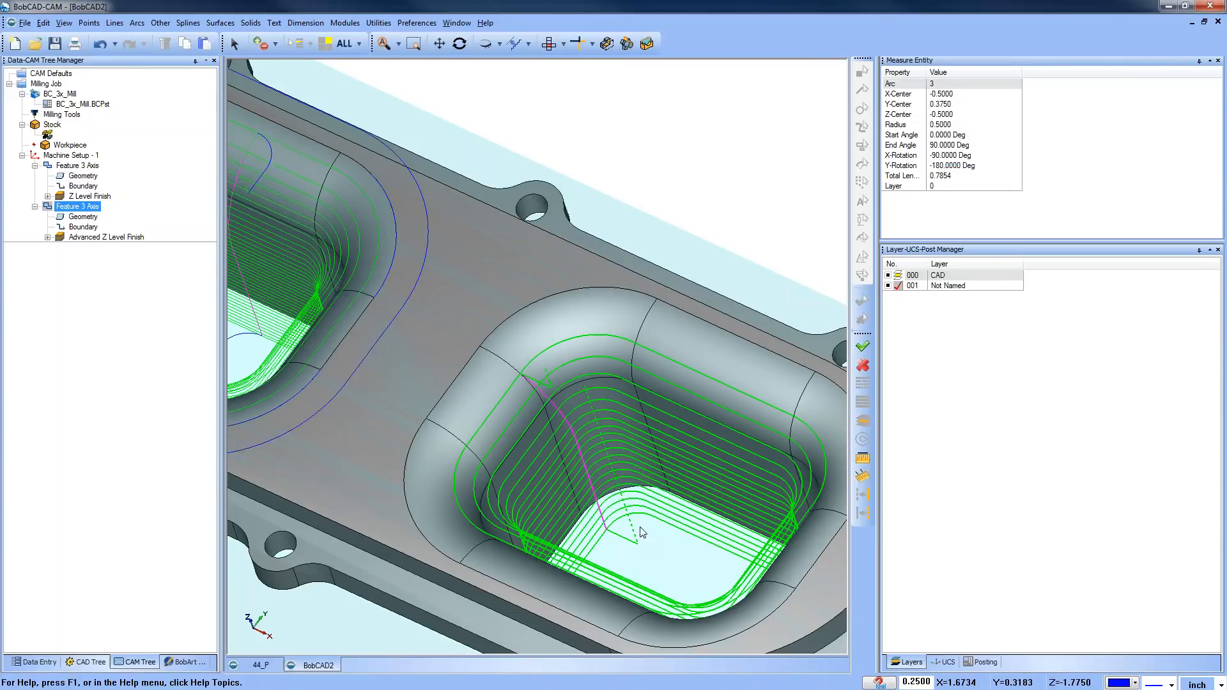
scroll(641, 531, "down", 3)
scroll(599, 424, "down", 3)
middle_click_drag(600, 450, 575, 493)
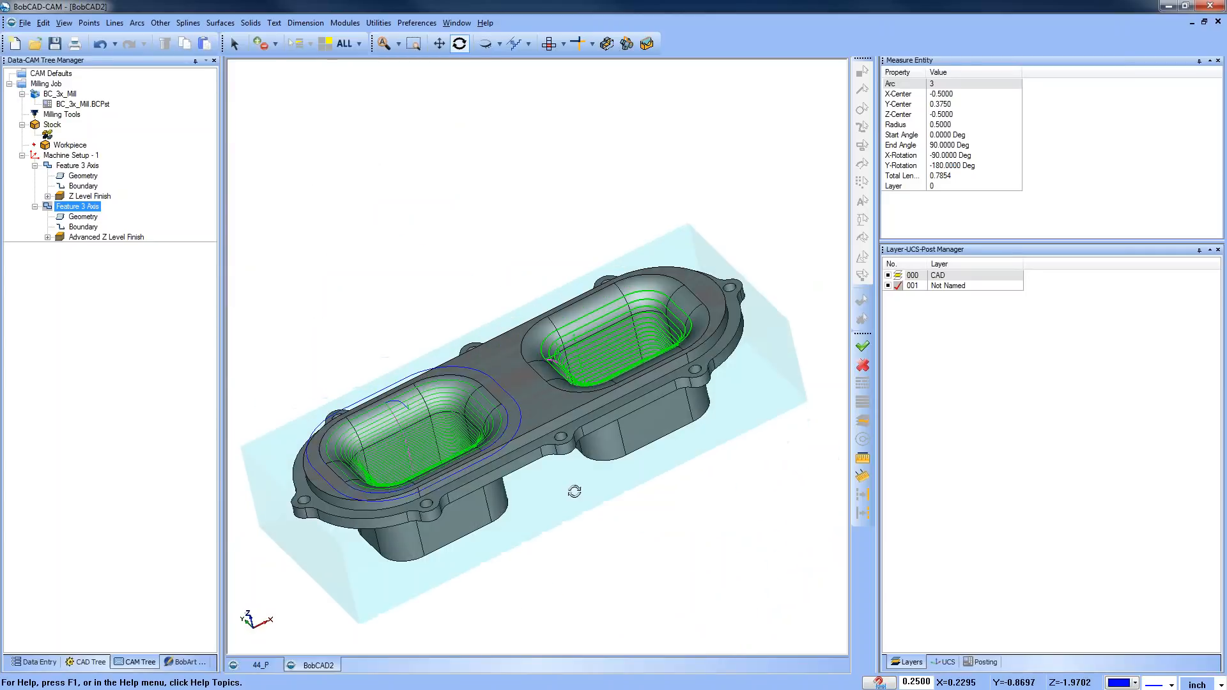
middle_click_drag(501, 408, 572, 383)
scroll(585, 436, "up", 2)
Backplot the start of the Advanced Z Level Finish toolpath to check where cutting begins, and close the backplot
left_click(99, 237)
right_click(101, 241)
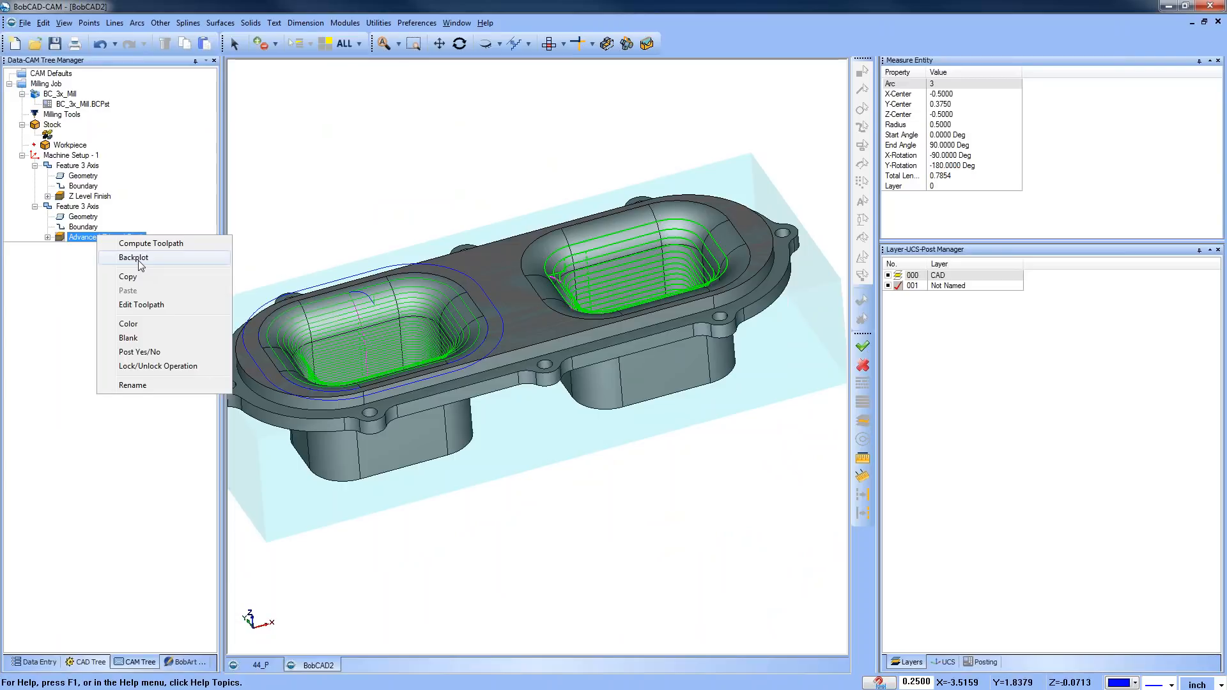
left_click(139, 259)
left_click(149, 117)
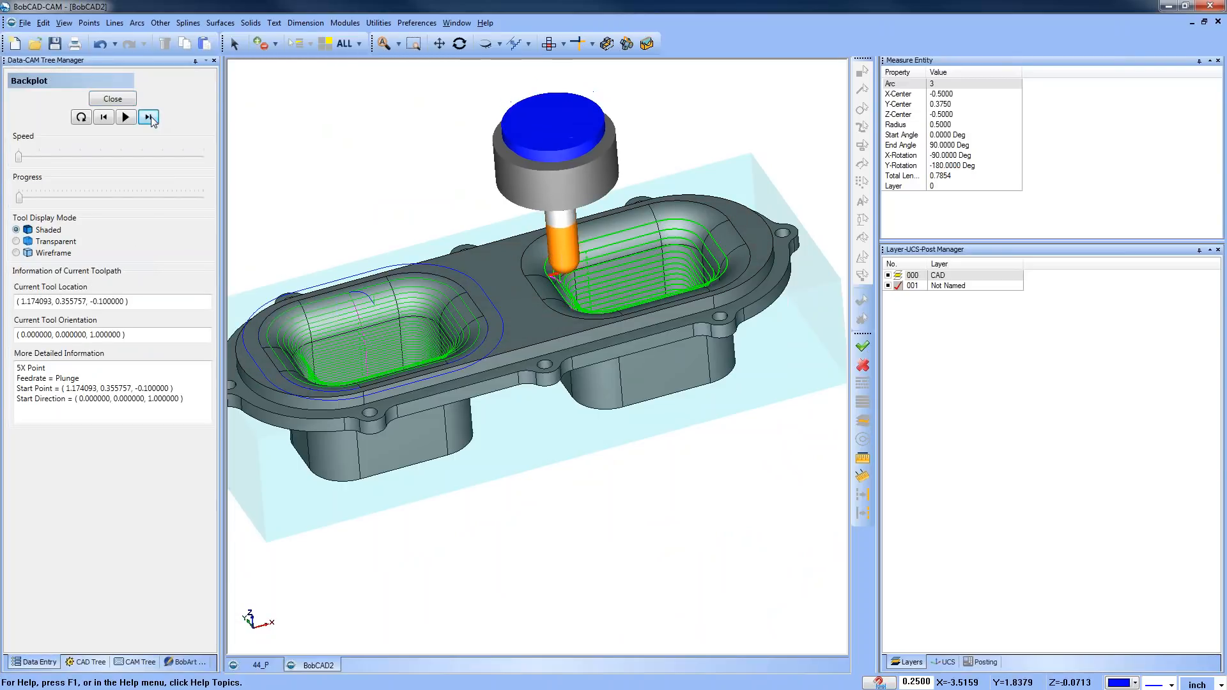
left_click(113, 101)
Set the Advanced Z Level Finish cut pattern to start from Bottom and recompute the toolpath
right_click(74, 209)
left_click(113, 225)
left_click(397, 216)
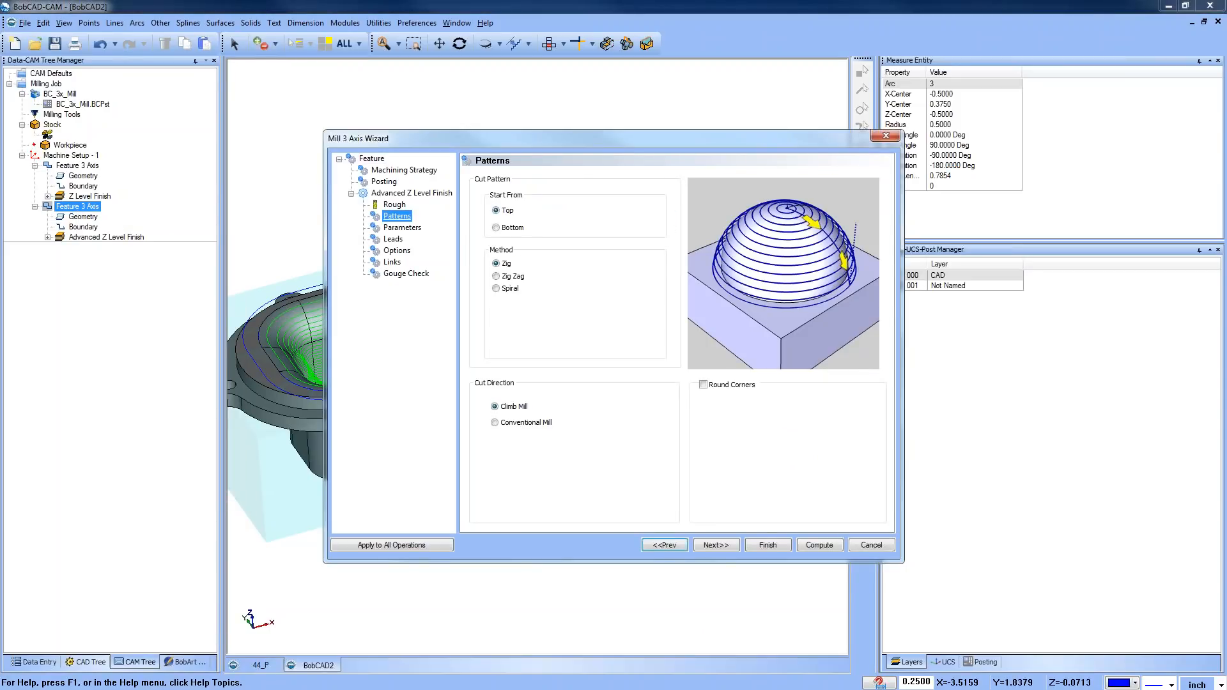
left_click(496, 228)
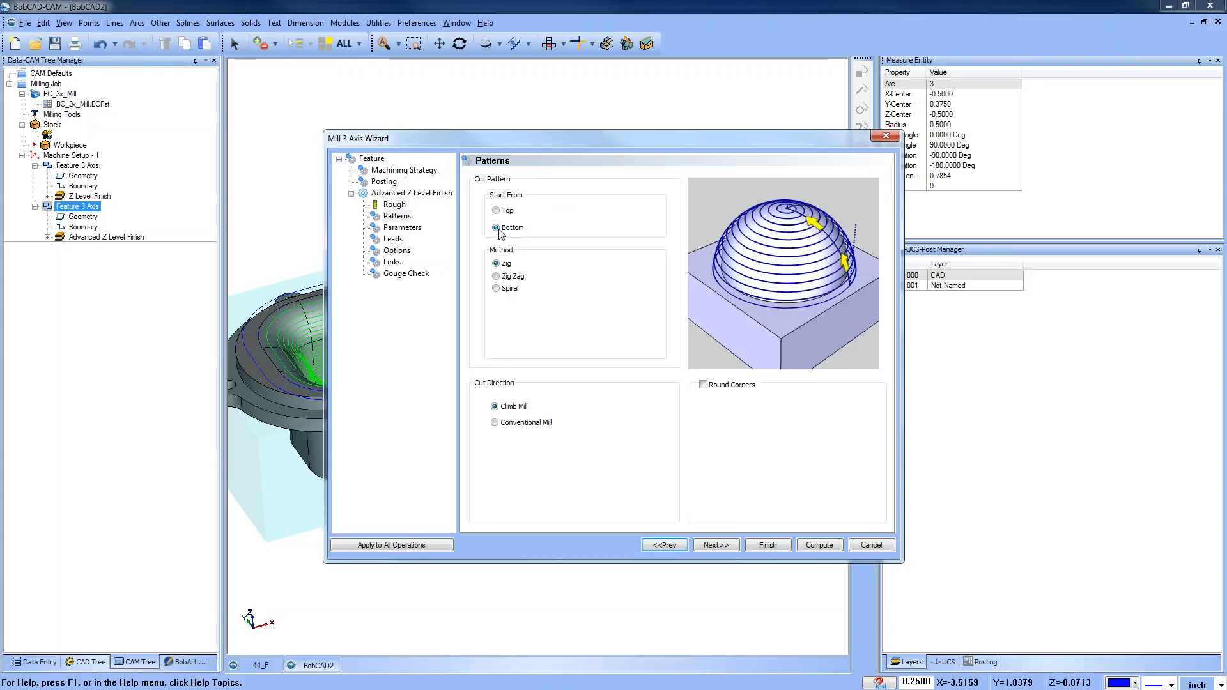
left_click(824, 544)
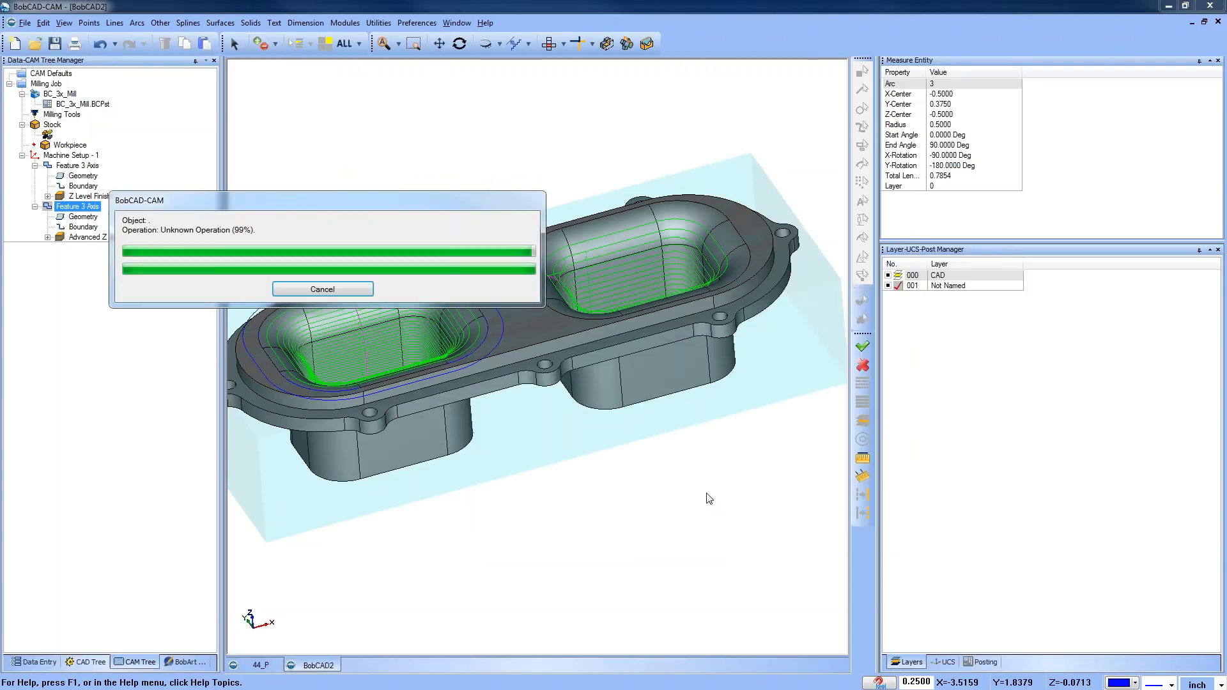
Backplot the bottom-up toolpath, advancing through its first moves and on to the end, and close the backplot
right_click(85, 237)
left_click(120, 260)
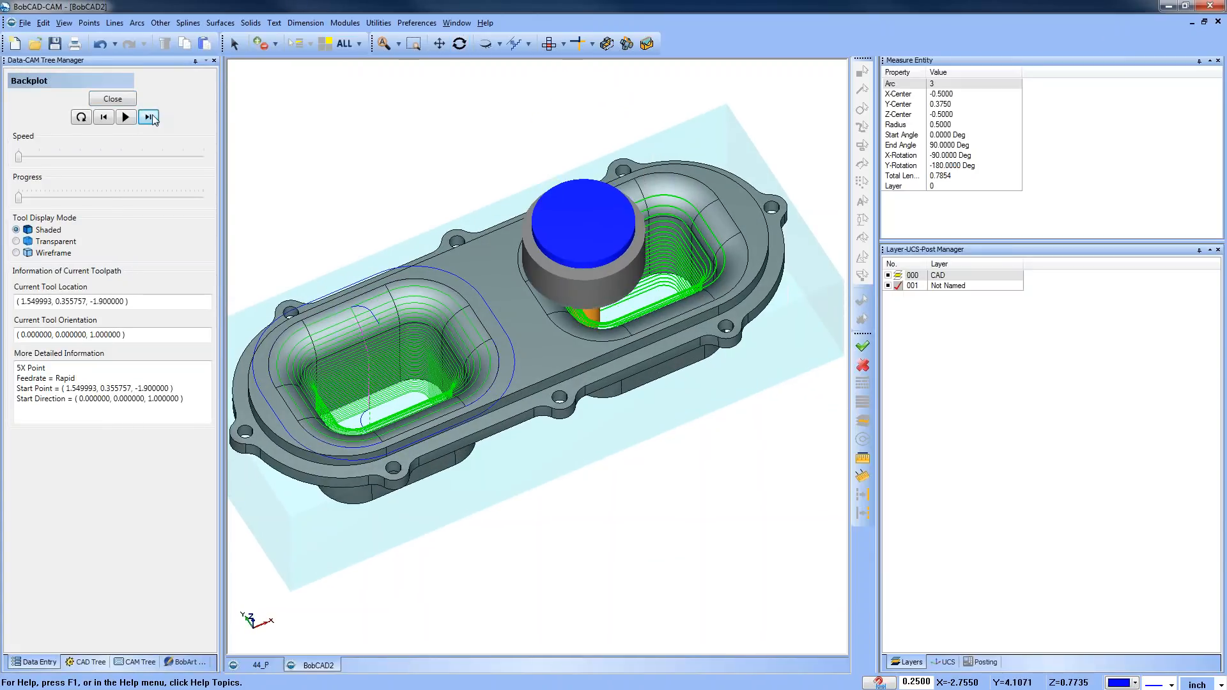
left_click(149, 117)
left_click(152, 116)
left_click(153, 115)
left_click(152, 115)
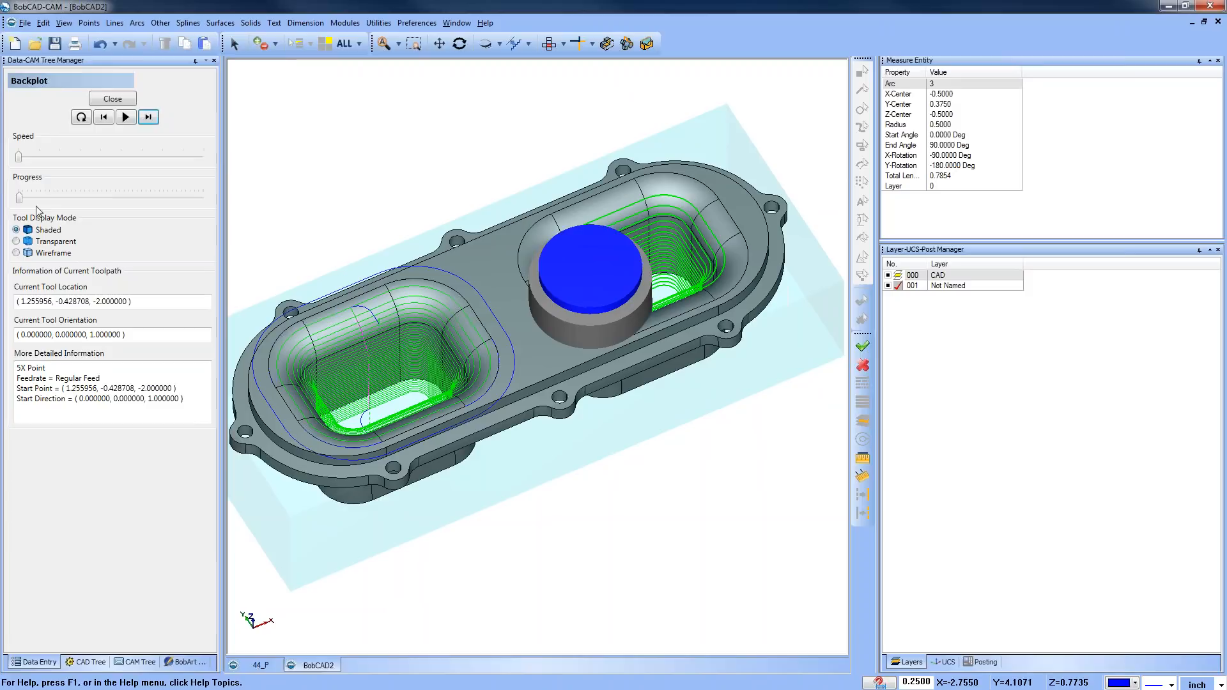
left_click_drag(20, 198, 219, 177)
left_click(119, 103)
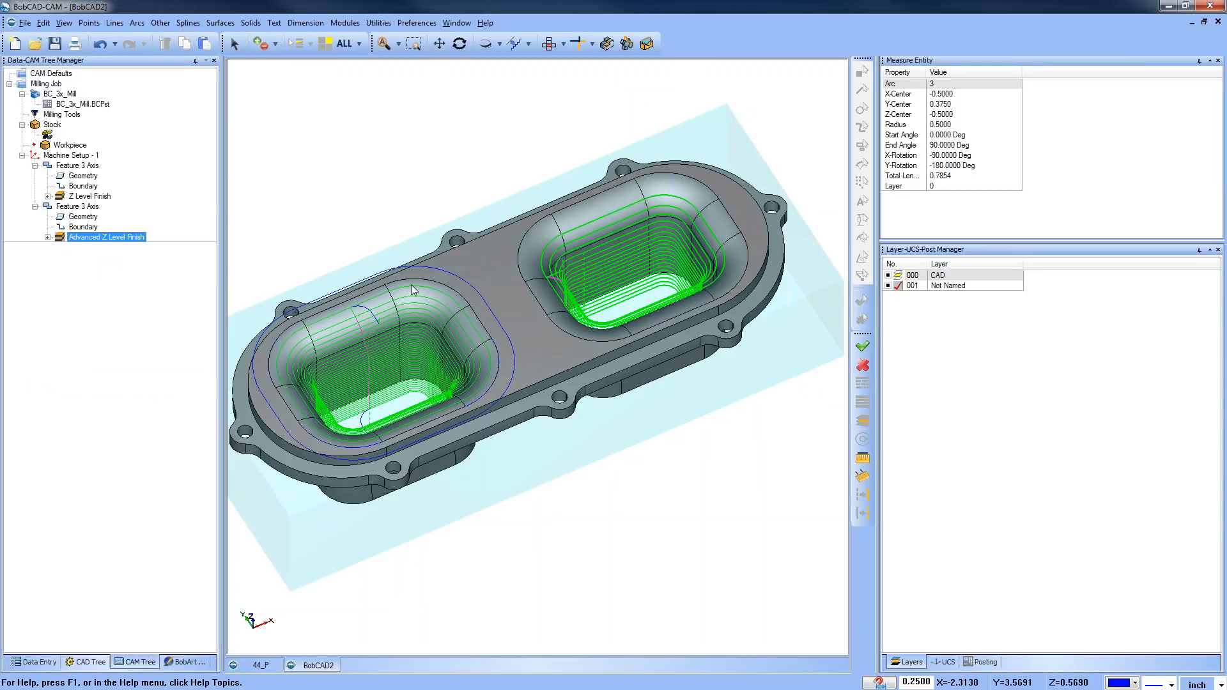
Inspect the toolpath's depth levels in both pockets with the part in wireframe, and restore the shaded display
mouse_move(504, 409)
middle_mouse_down()
mouse_move(501, 448)
mouse_move(501, 421)
middle_mouse_up()
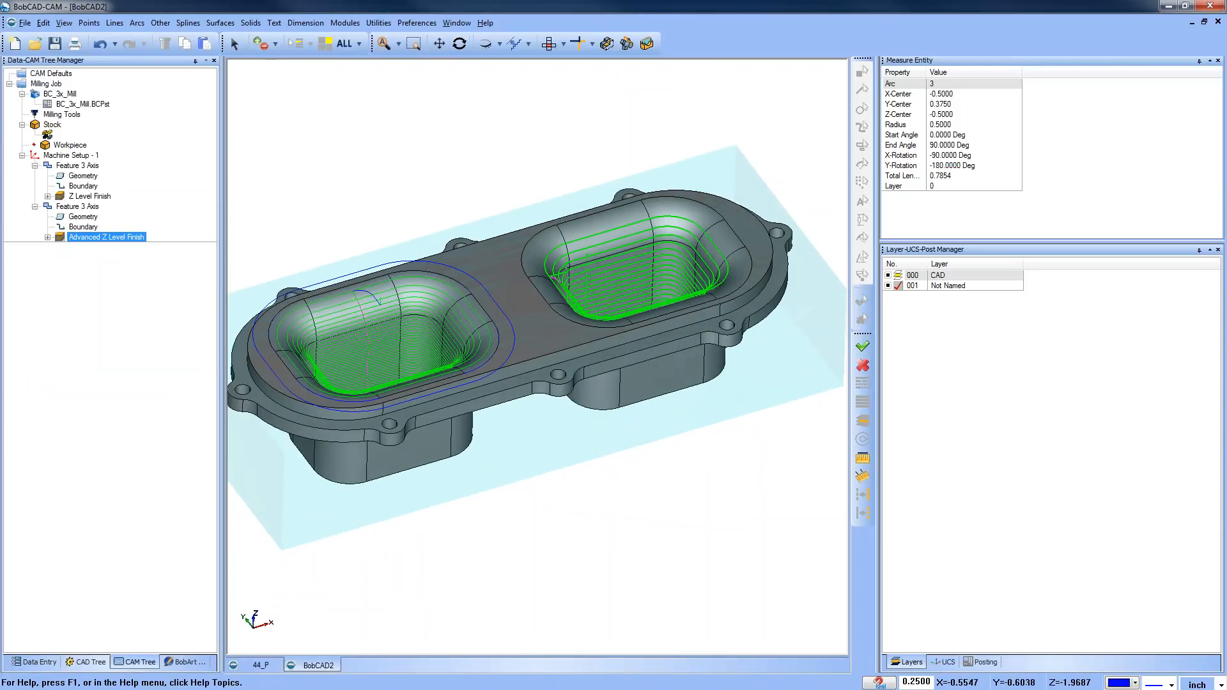
key("ctrl+w")
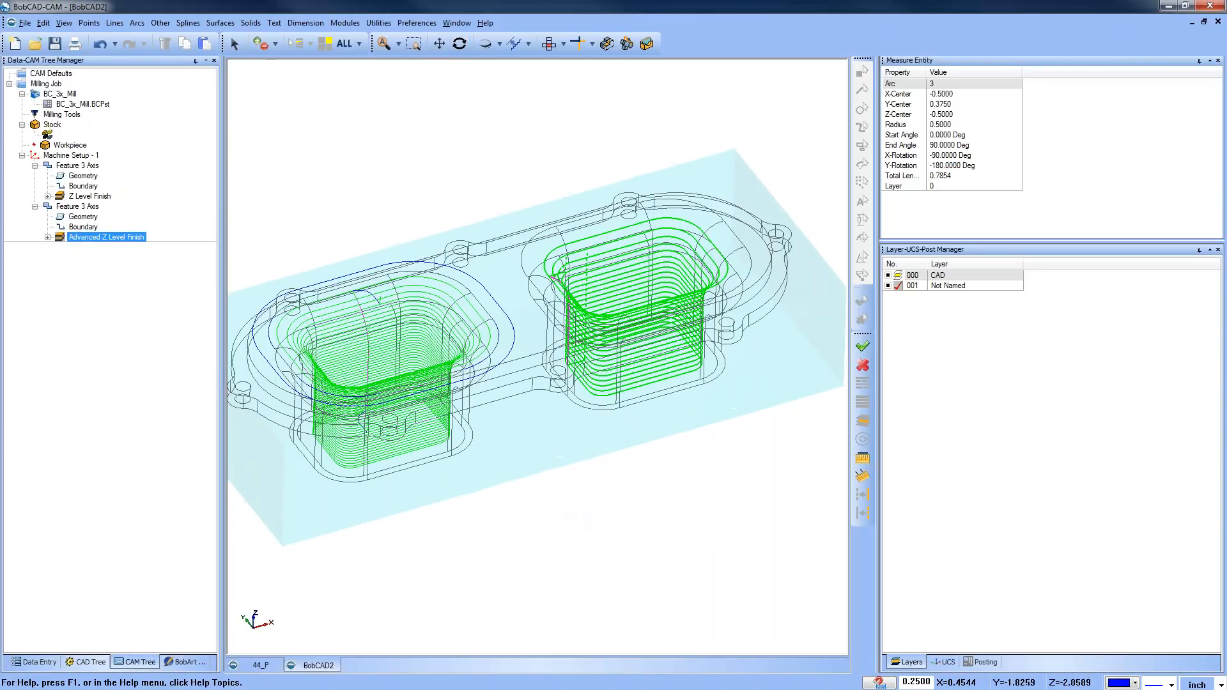
middle_click_drag(593, 470, 644, 377)
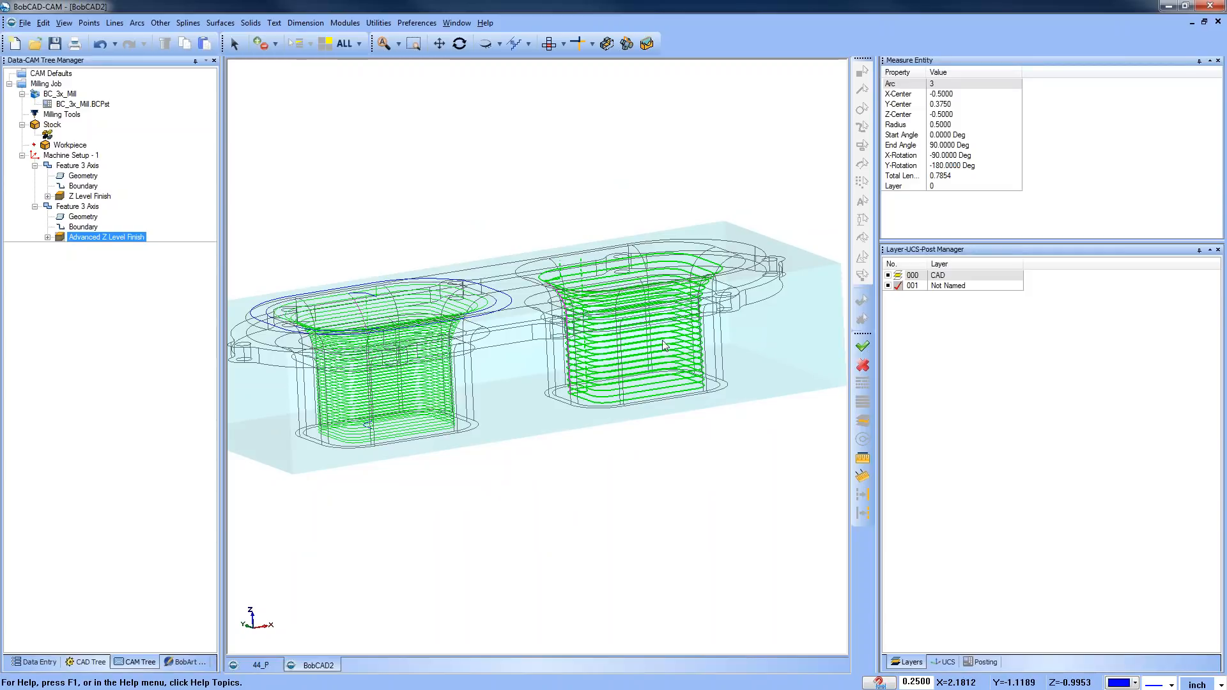
key("ctrl+w")
scroll(679, 305, "up", 2)
middle_click_drag(680, 304, 618, 418)
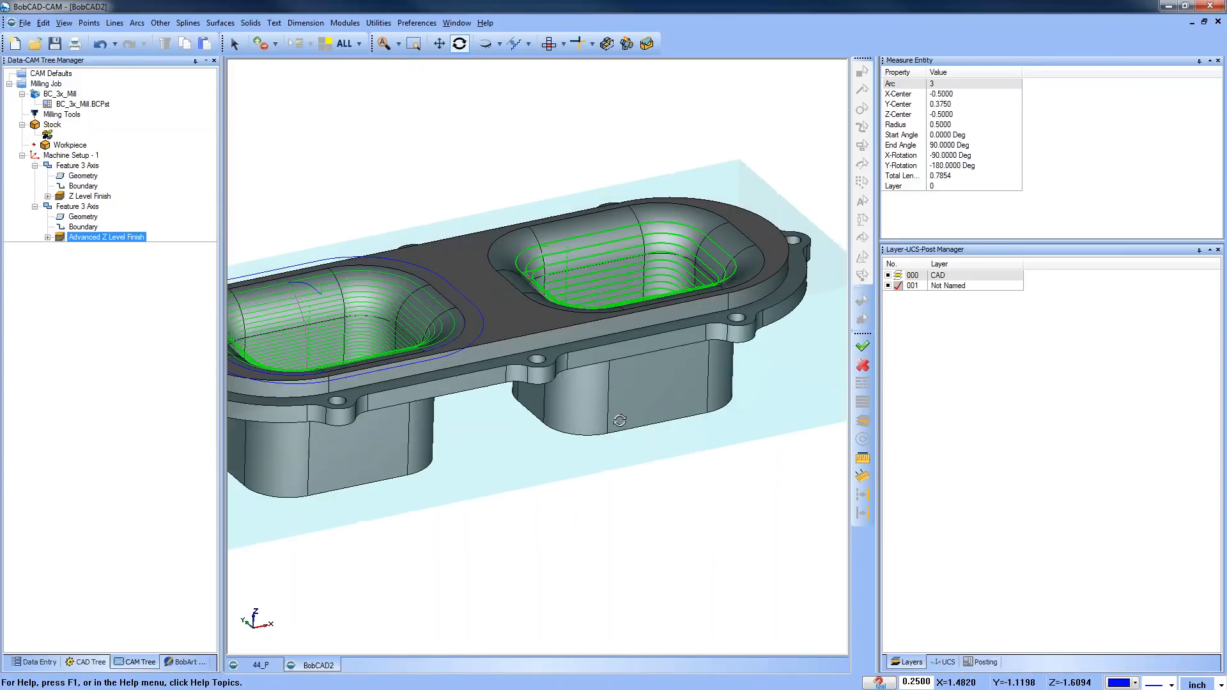
Enable Bottom of Job for the Advanced Z Level Finish feature with a depth of -0.7 and recompute the toolpath
left_click(75, 207)
right_click(72, 208)
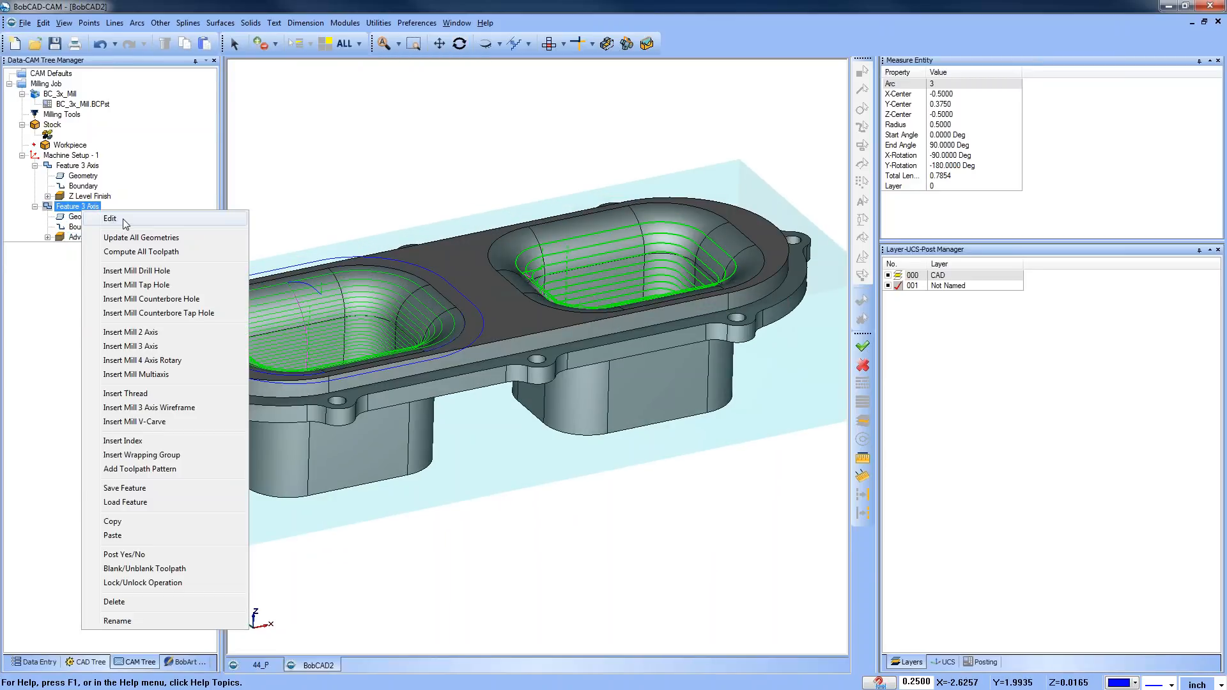
left_click(123, 219)
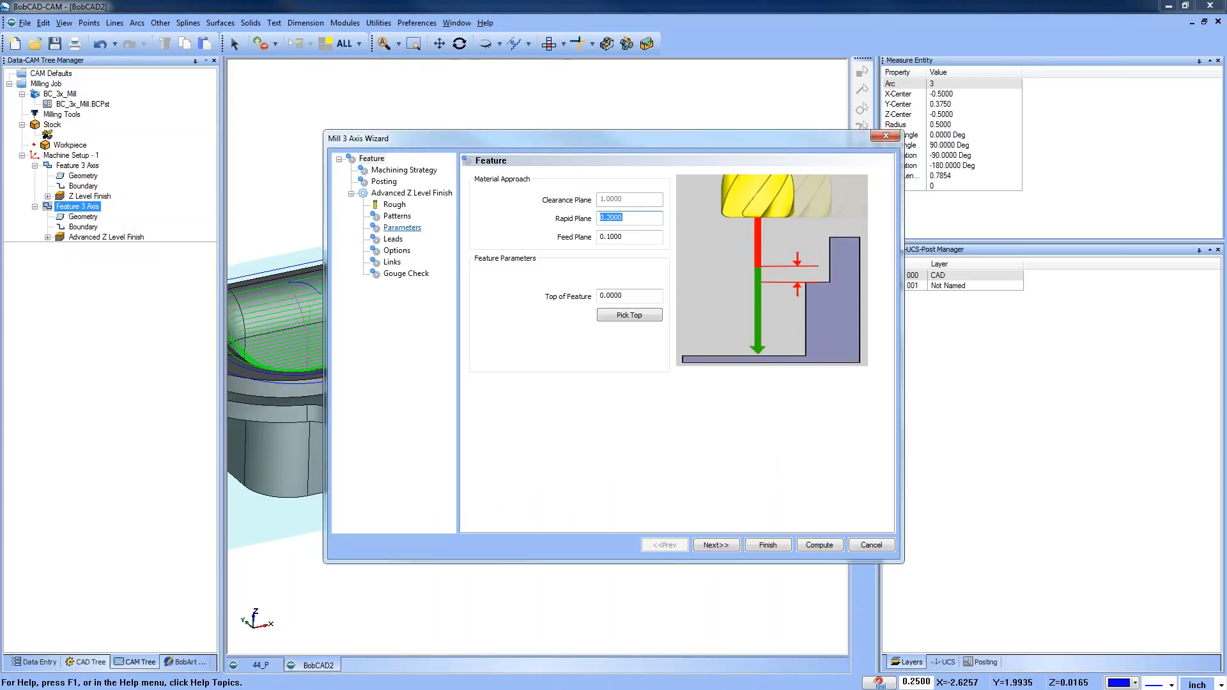
left_click(402, 228)
left_click(482, 417)
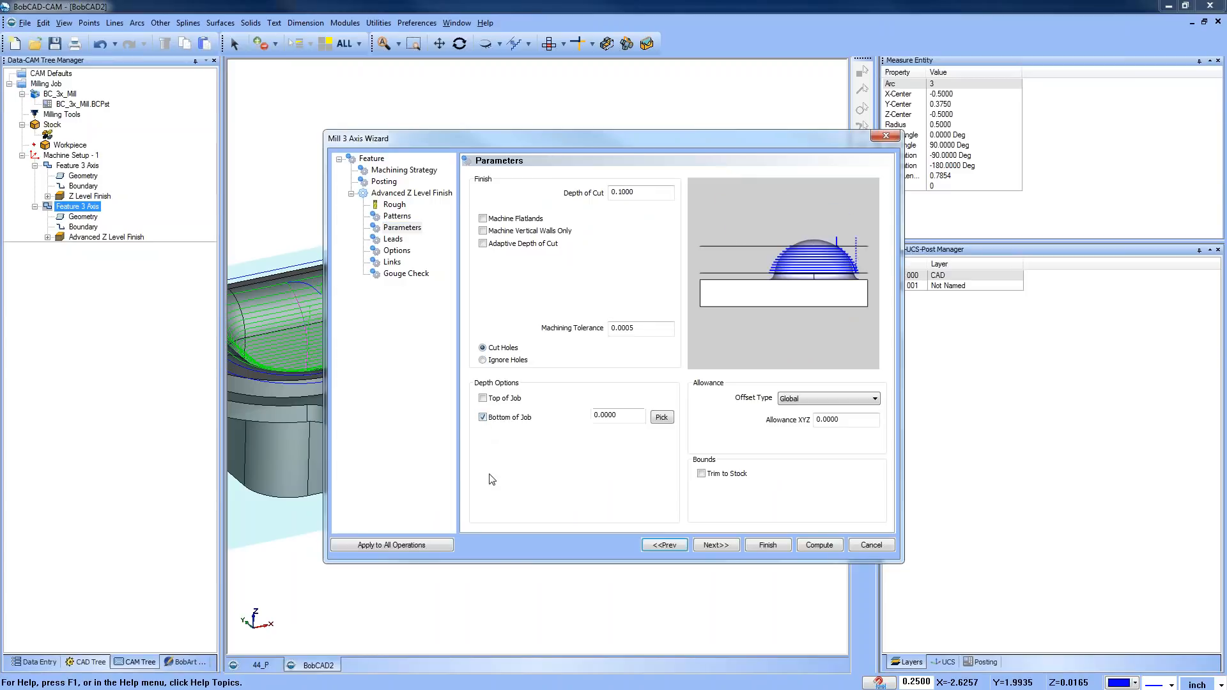
double_click(605, 415)
type("-.7")
left_click(821, 546)
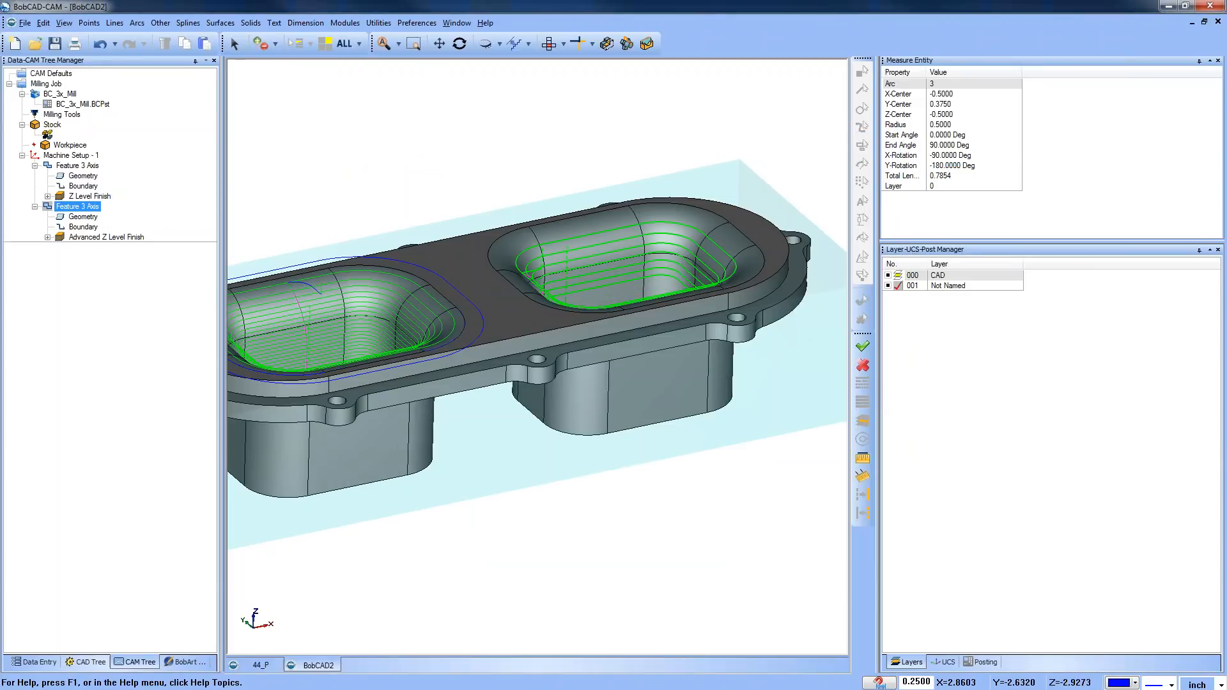
Set the cut pattern method of the Advanced Z Level Finish feature to Zig Zag and recompute the toolpath
middle_click_drag(488, 276, 531, 383)
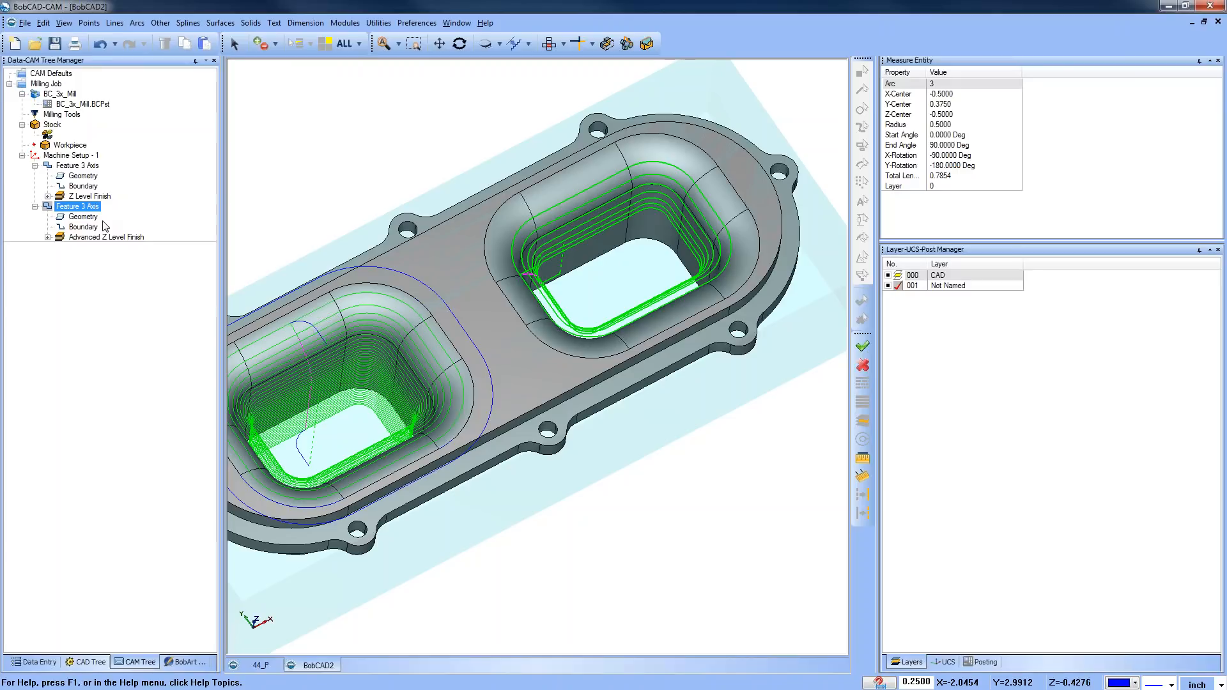
right_click(90, 208)
left_click(130, 216)
left_click(397, 217)
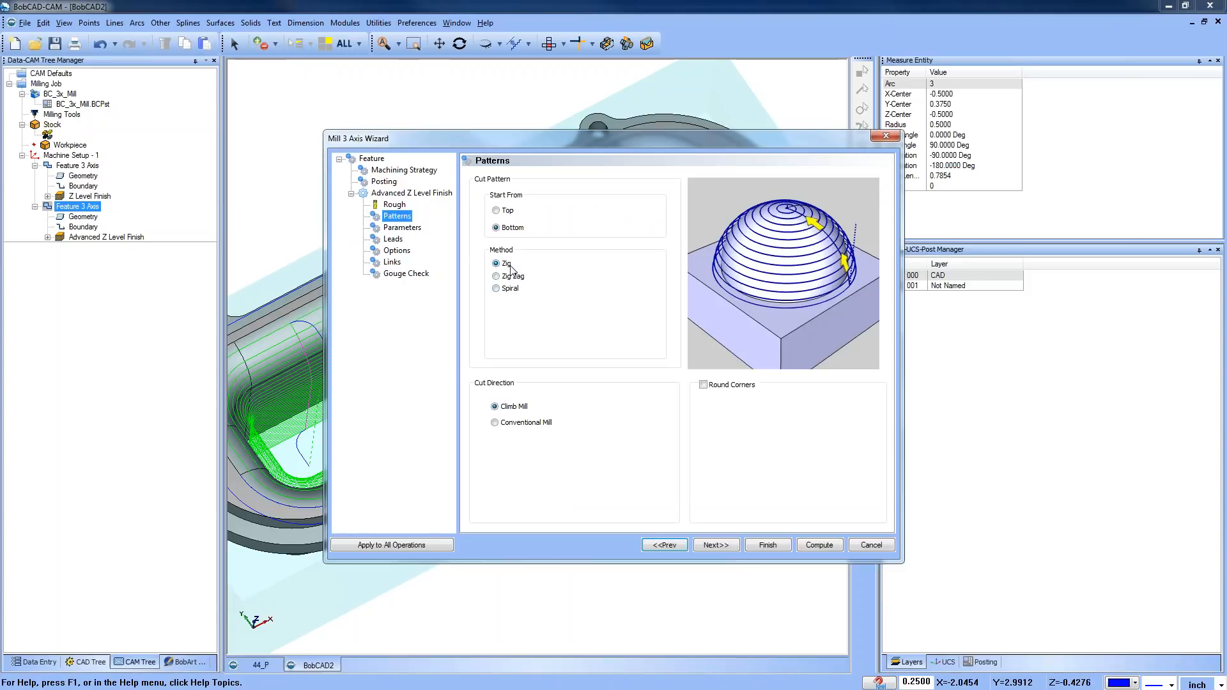
left_click_drag(571, 143, 761, 107)
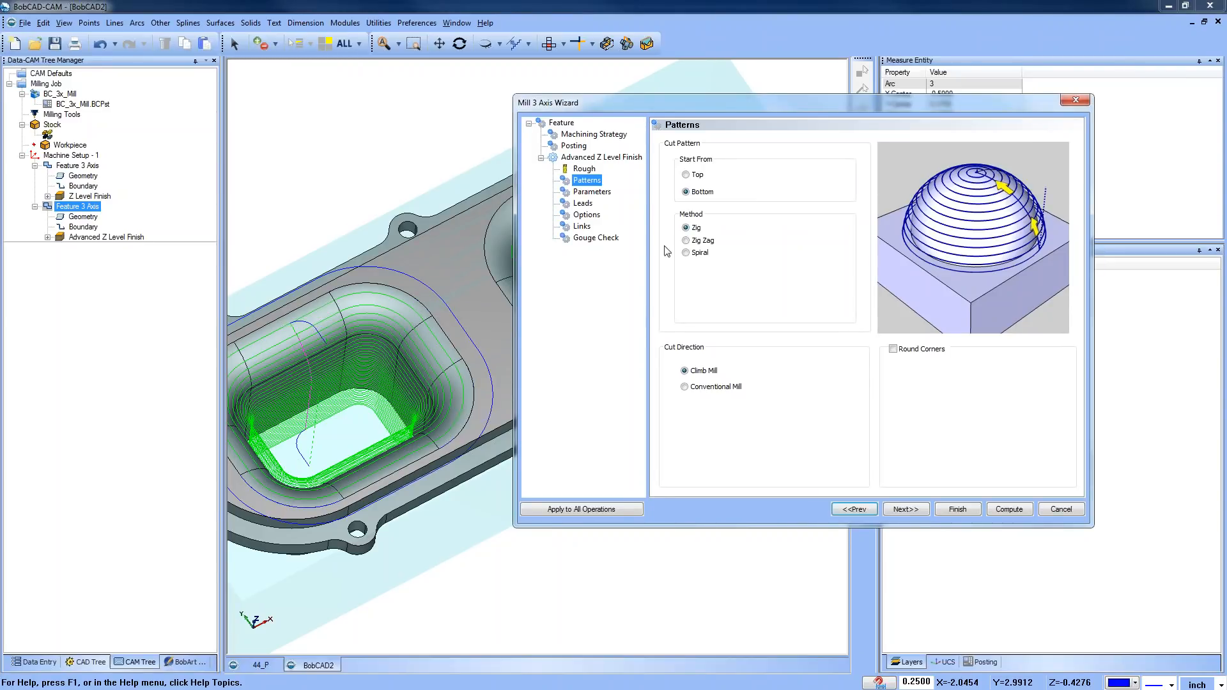
left_click(685, 241)
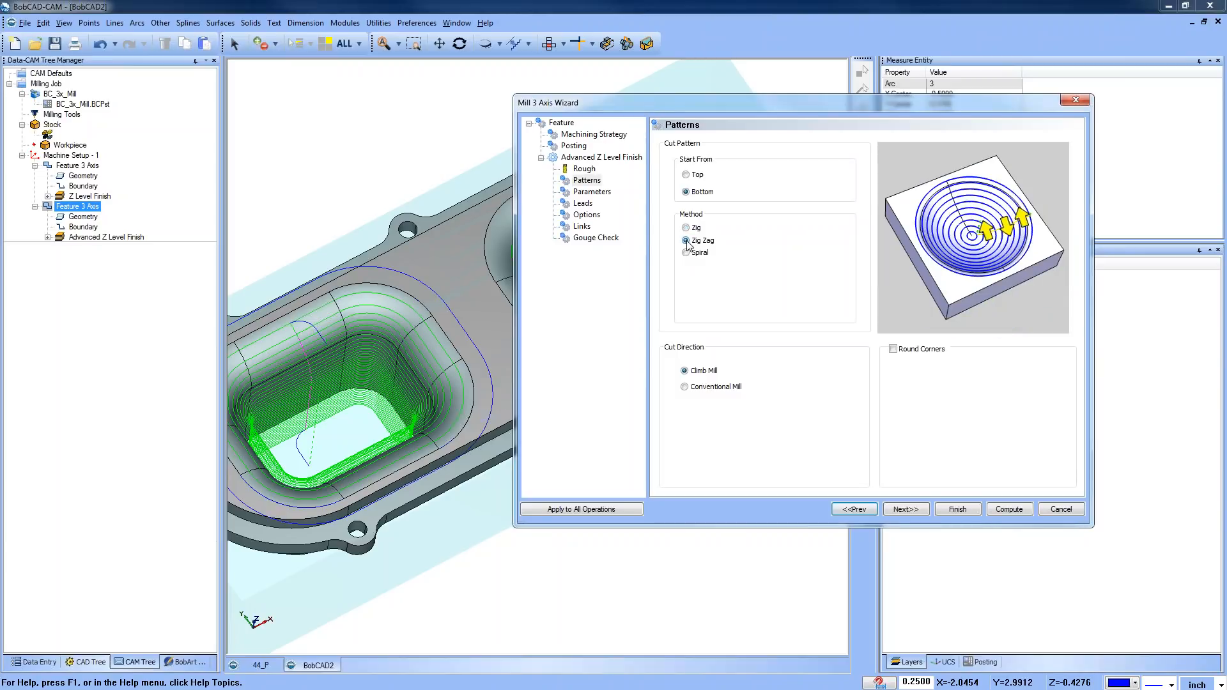
left_click(1007, 509)
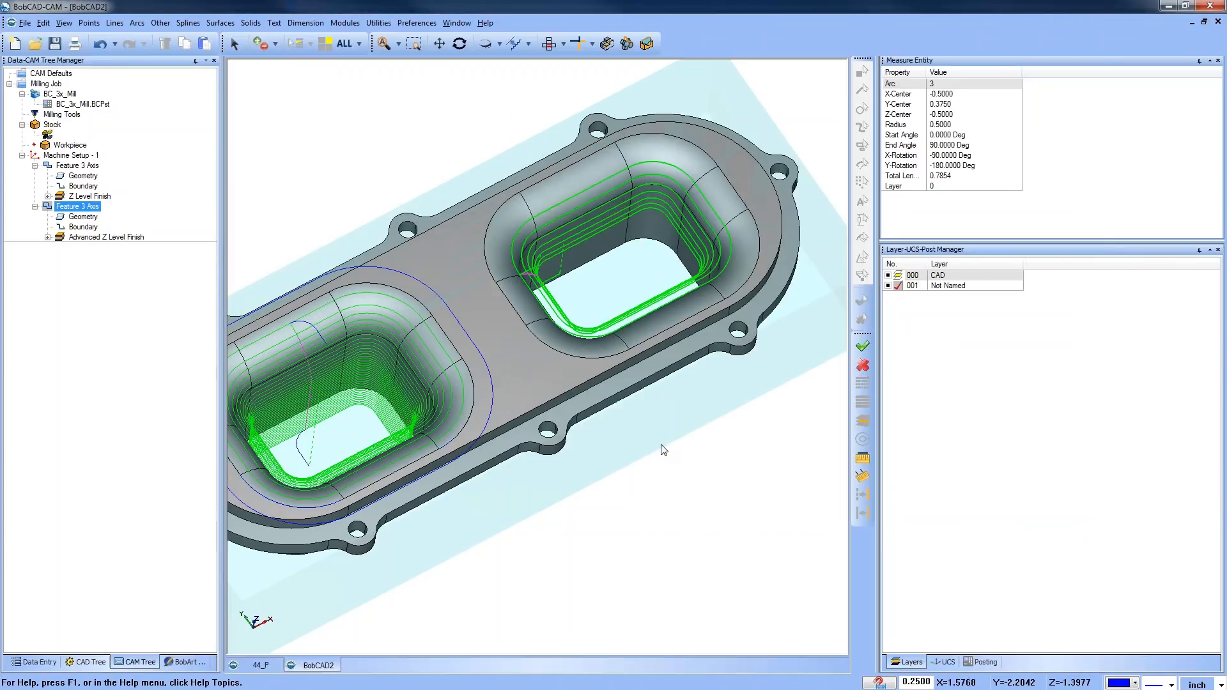
Backplot the Zig Zag toolpath from its plunge through to the last pass, and close the backplot
right_click(107, 240)
left_click(146, 263)
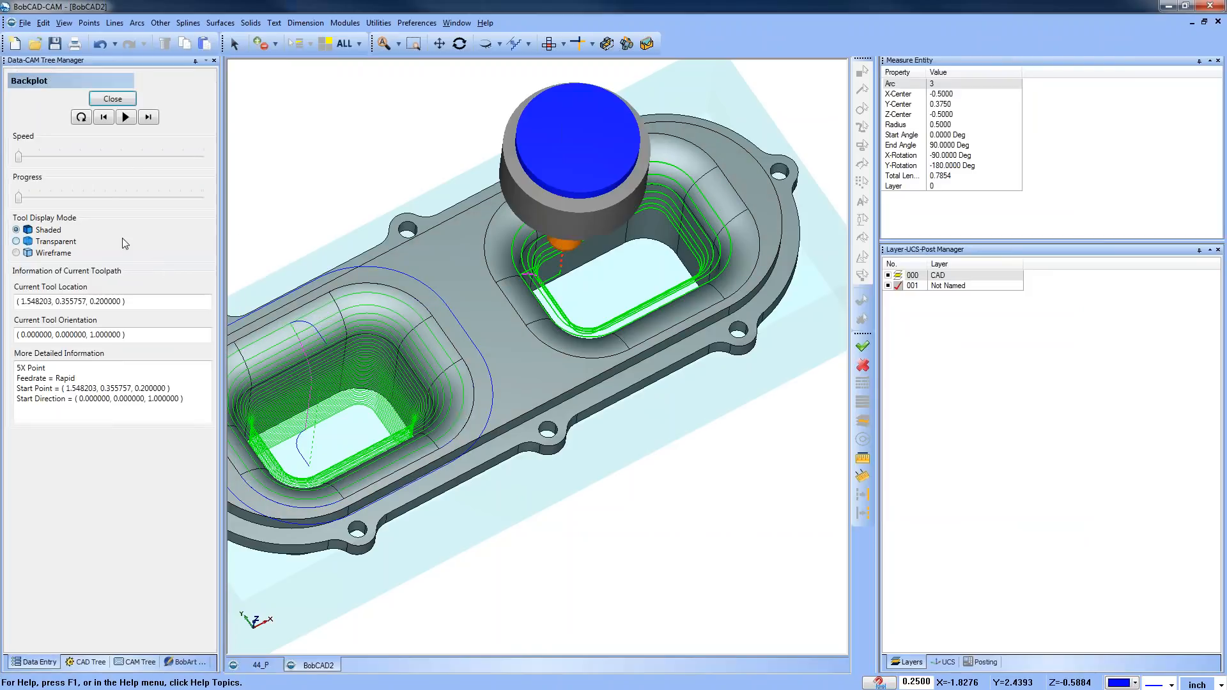
left_click(153, 116)
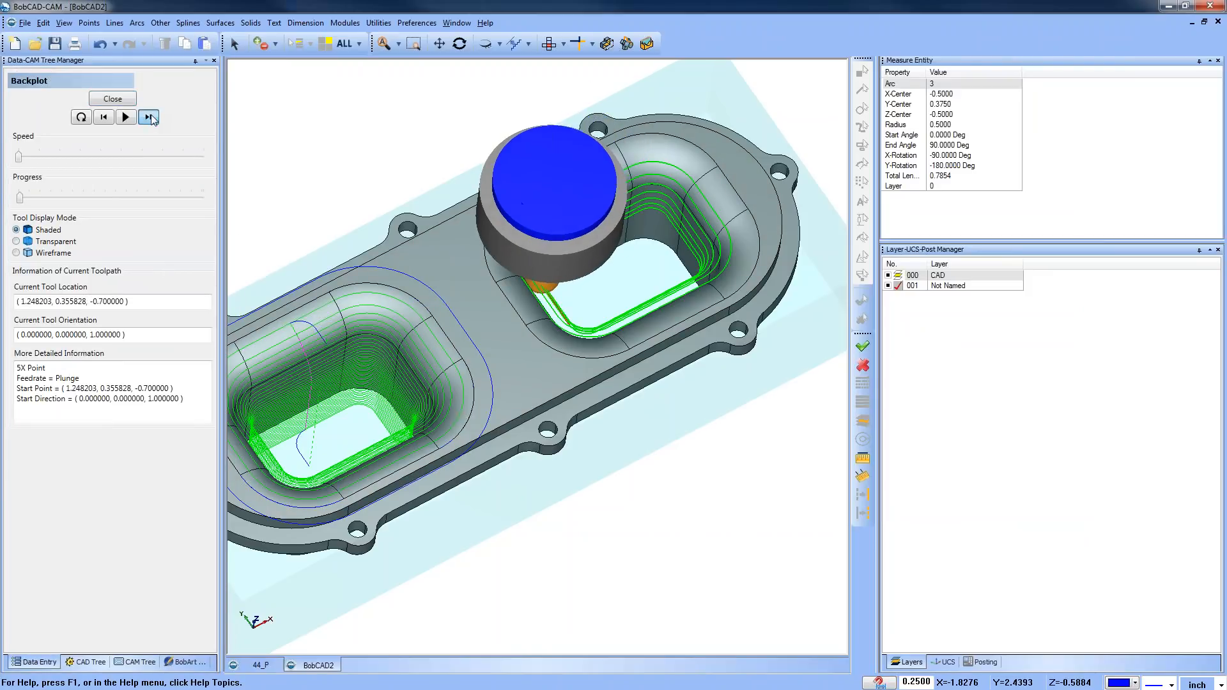
left_click_drag(20, 198, 41, 200)
left_click_drag(44, 198, 223, 183)
left_click(112, 98)
Reopen the cut pattern settings of the Advanced Z Level Finish feature and recompute its toolpath
left_click(79, 207)
right_click(83, 208)
left_click(109, 216)
left_click(396, 216)
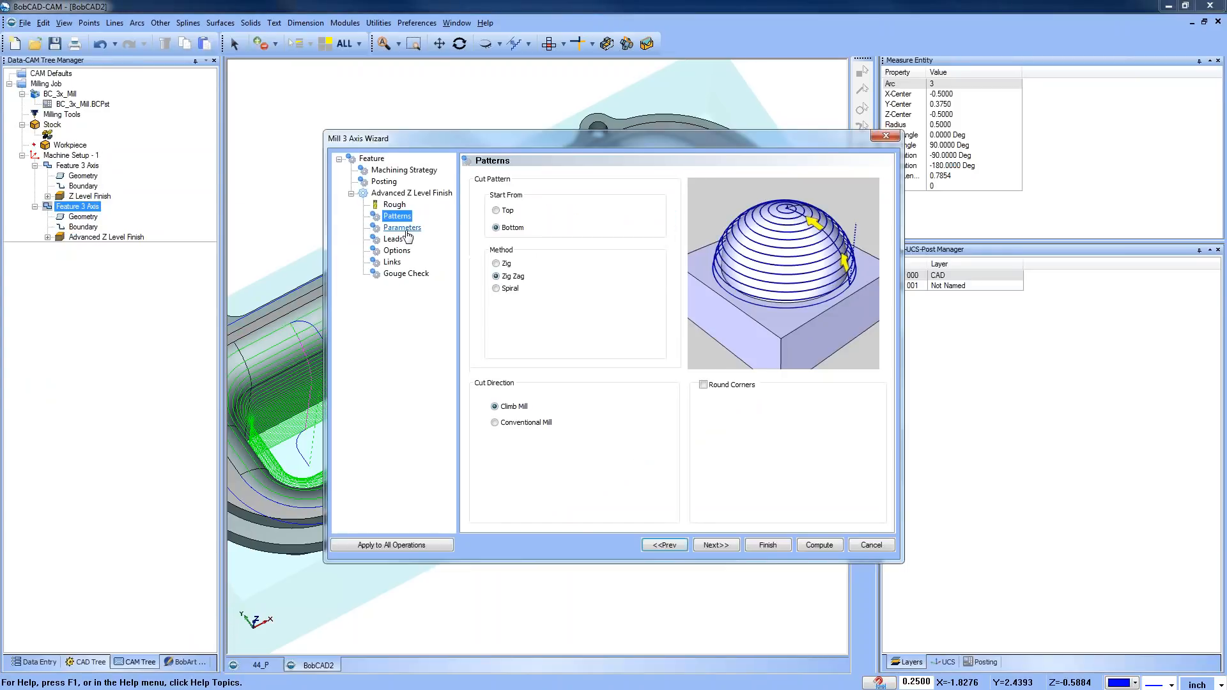
left_click(815, 547)
Backplot the bottom-start Zig Zag toolpath from its plunge through part of its passes, and close the backplot
left_click(105, 237)
right_click(102, 238)
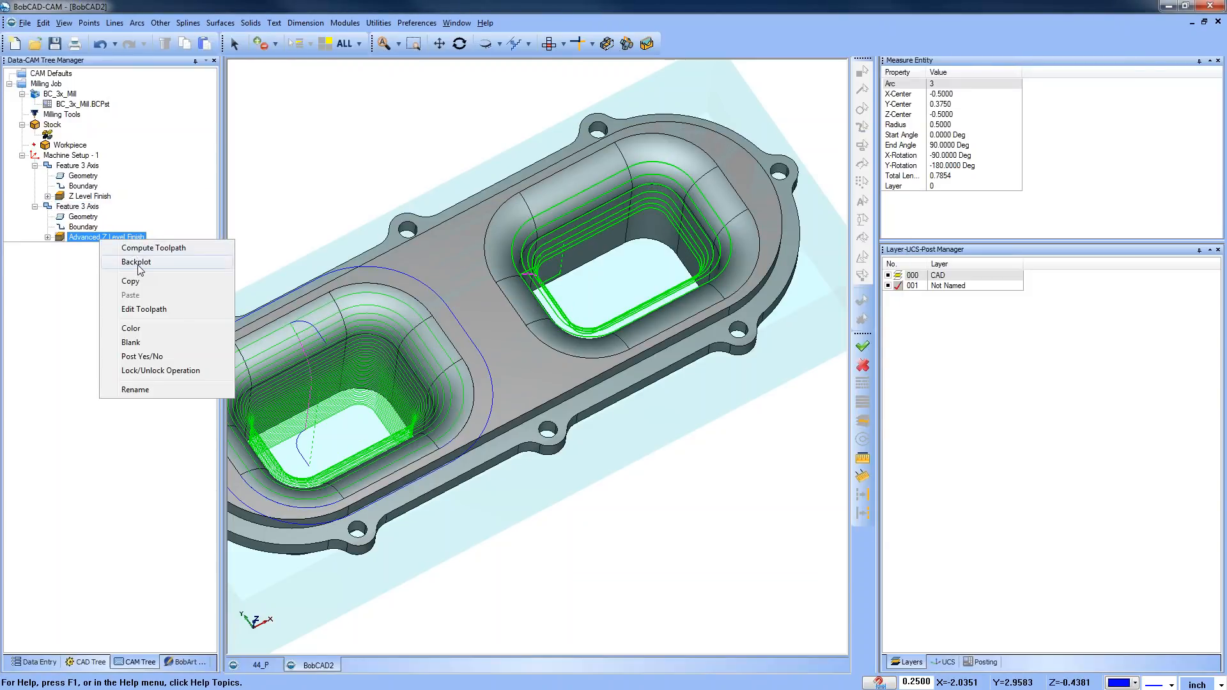
left_click(136, 262)
left_click(149, 117)
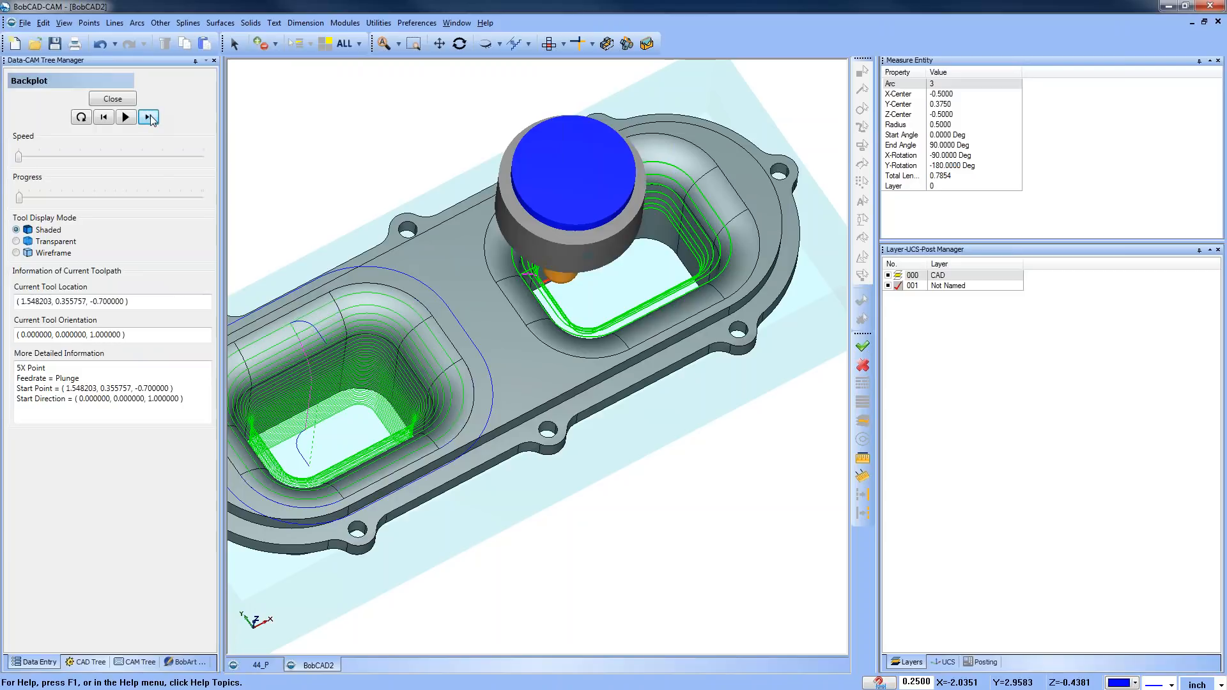
left_click(149, 117)
left_click_drag(23, 200, 65, 200)
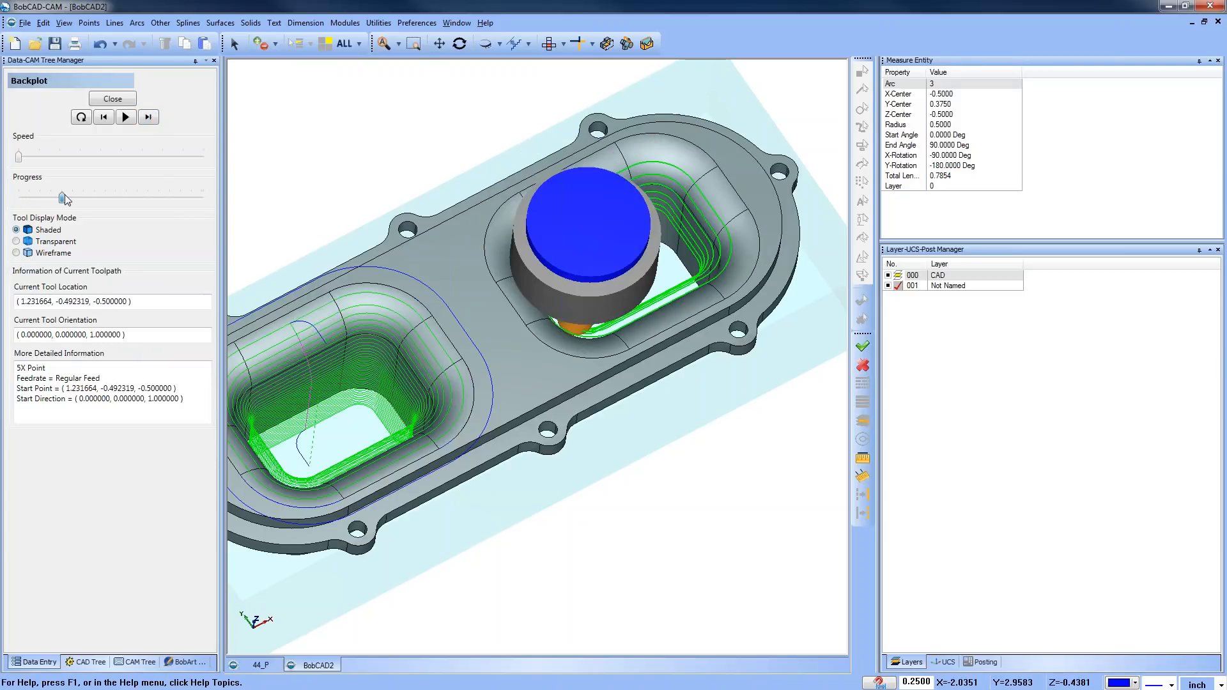
left_click(113, 99)
Set the cut pattern of the Advanced Z Level Finish feature to start from Top and recompute the toolpath
right_click(77, 206)
left_click(96, 221)
left_click(397, 216)
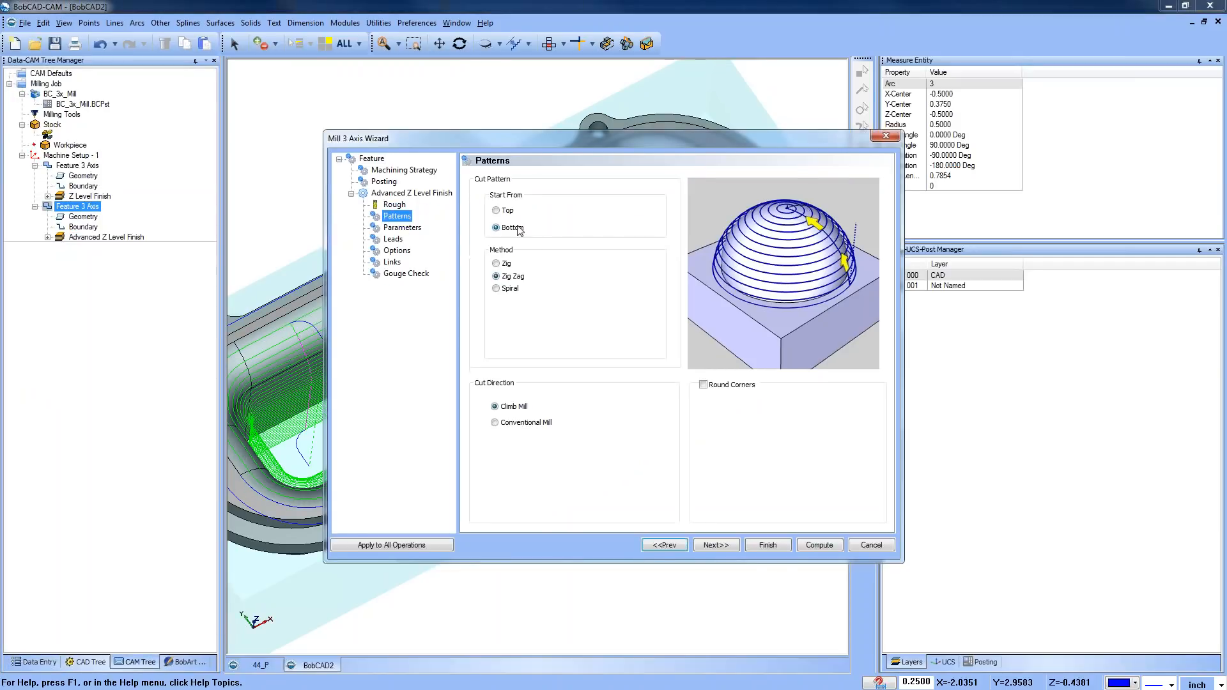
left_click(820, 545)
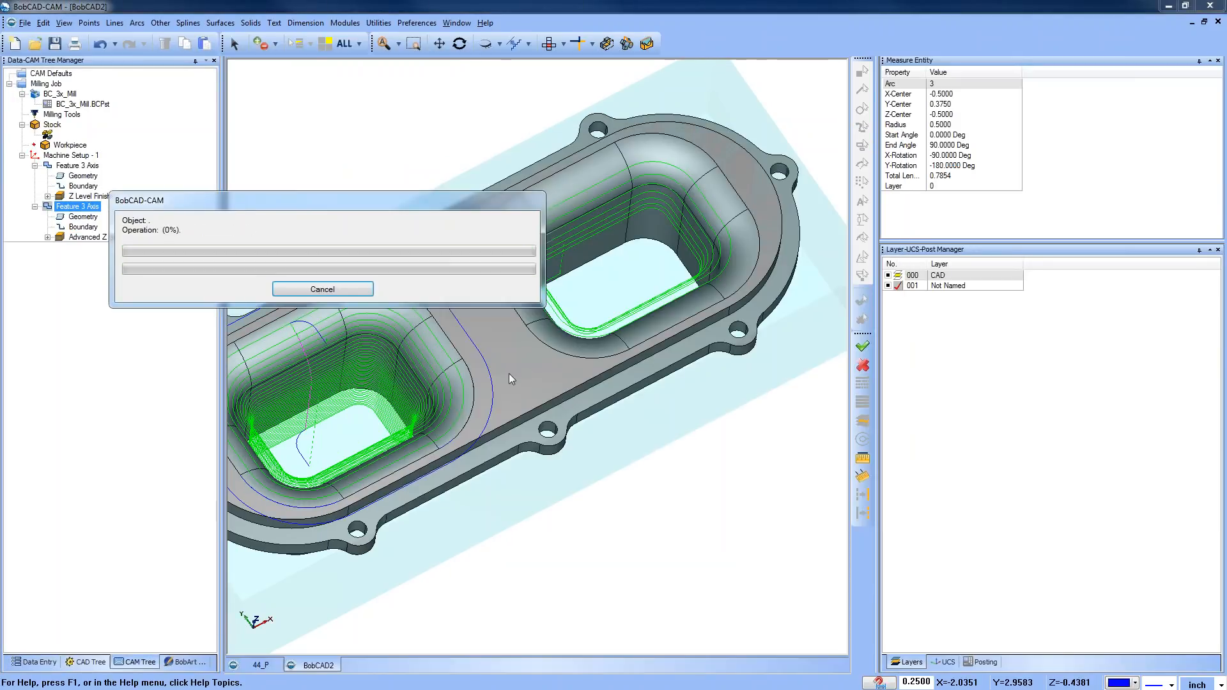
Backplot the top-start Zig Zag toolpath from its plunge to the final retract, and close the backplot
left_click(83, 237)
right_click(86, 237)
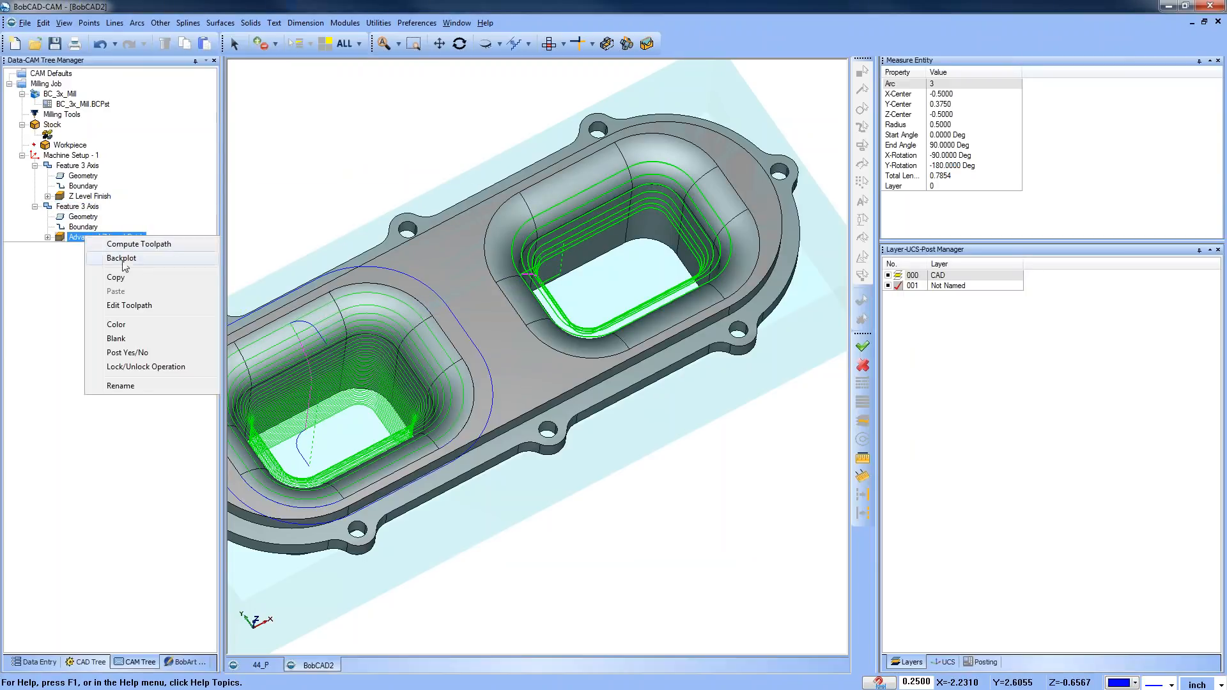
left_click(122, 258)
left_click(149, 118)
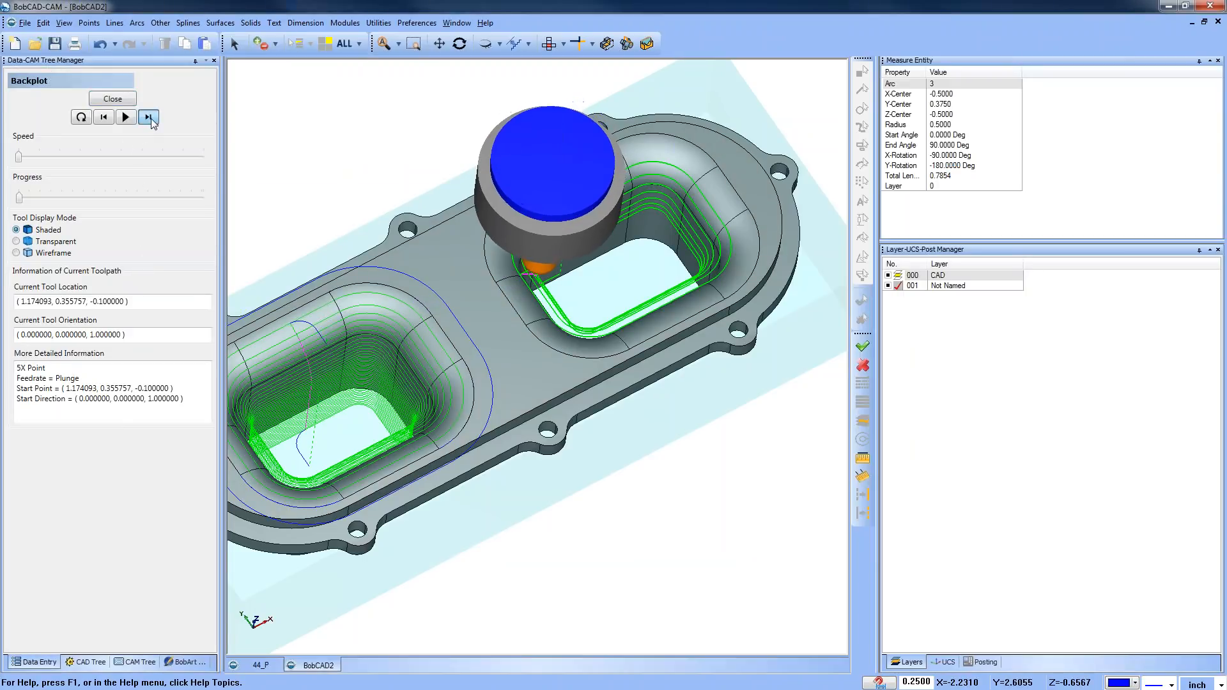
left_click(151, 118)
left_click(151, 119)
left_click(151, 119)
left_click(151, 119)
left_click_drag(21, 196, 252, 192)
scroll(586, 439, "down", 1)
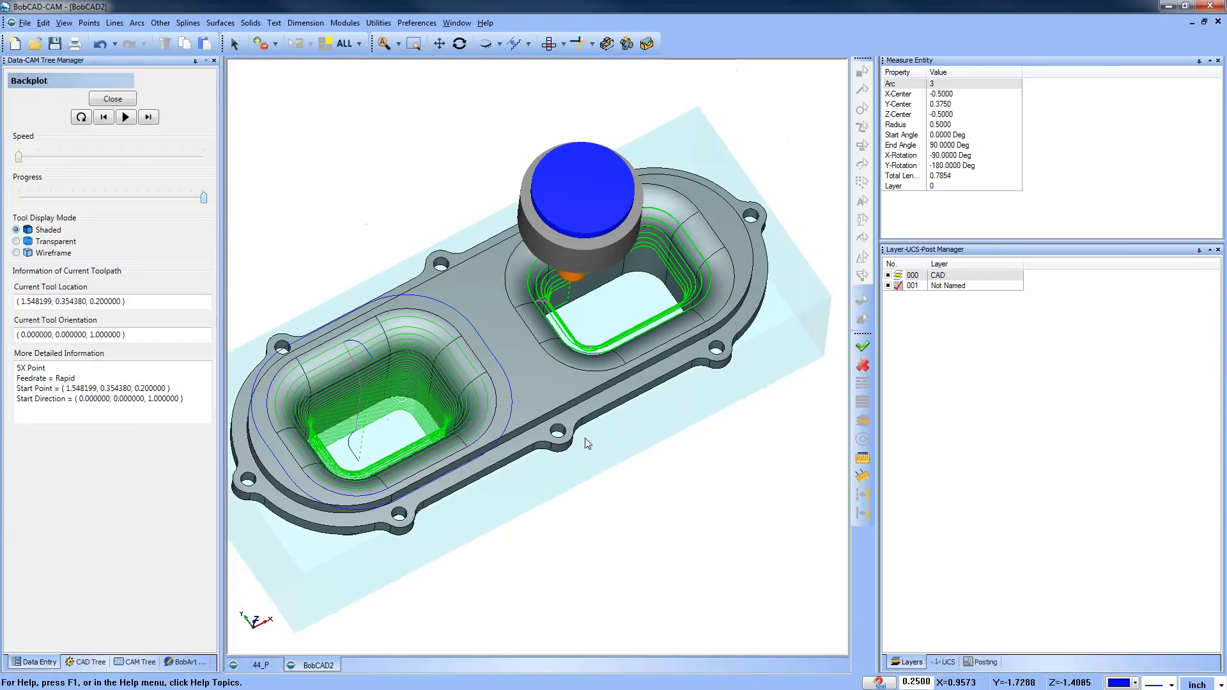
middle_click_drag(586, 440, 648, 434)
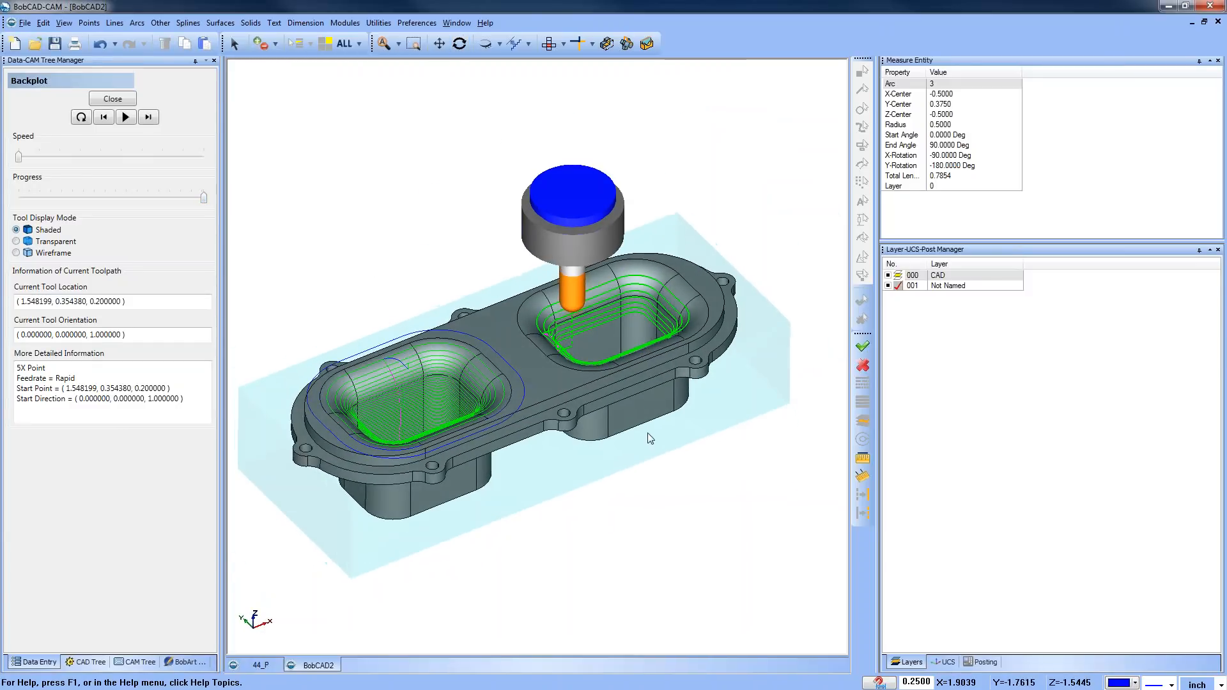
scroll(650, 438, "up", 1)
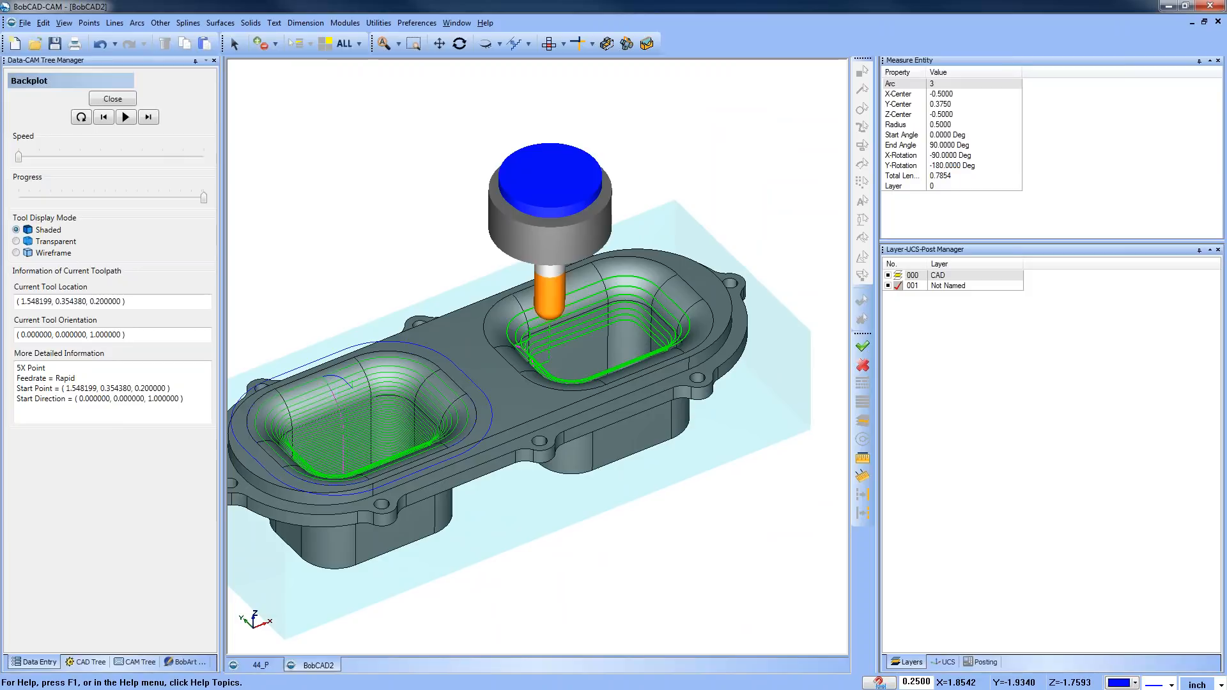
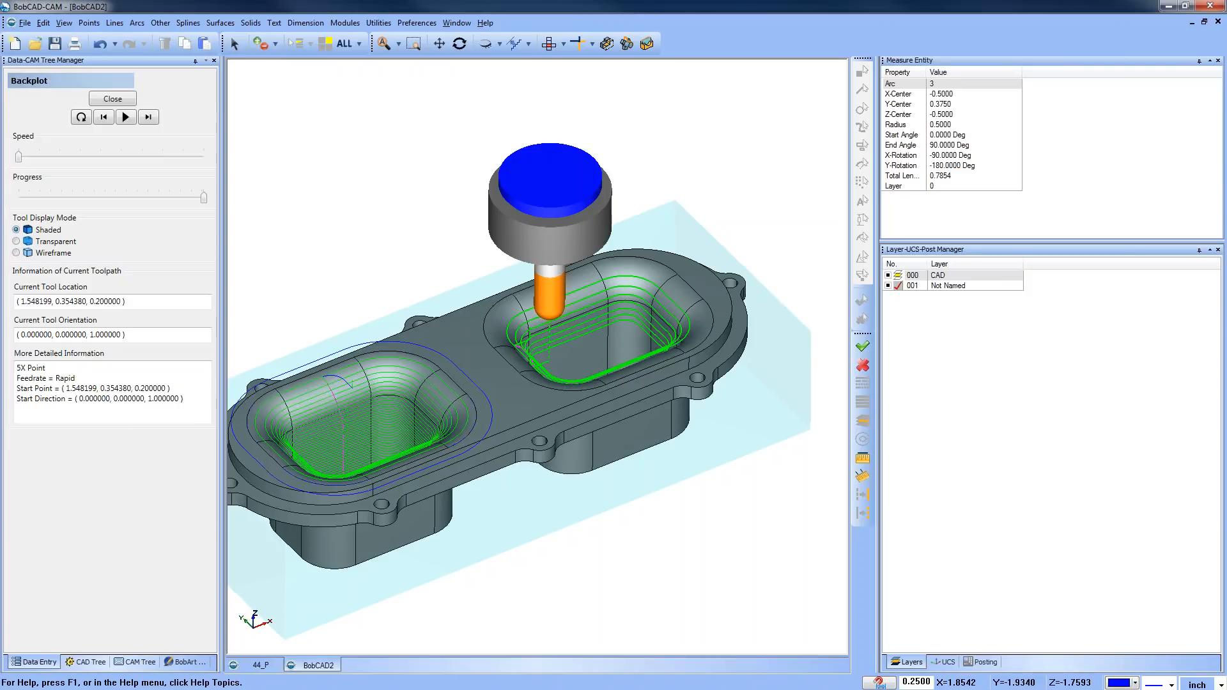
left_click(112, 98)
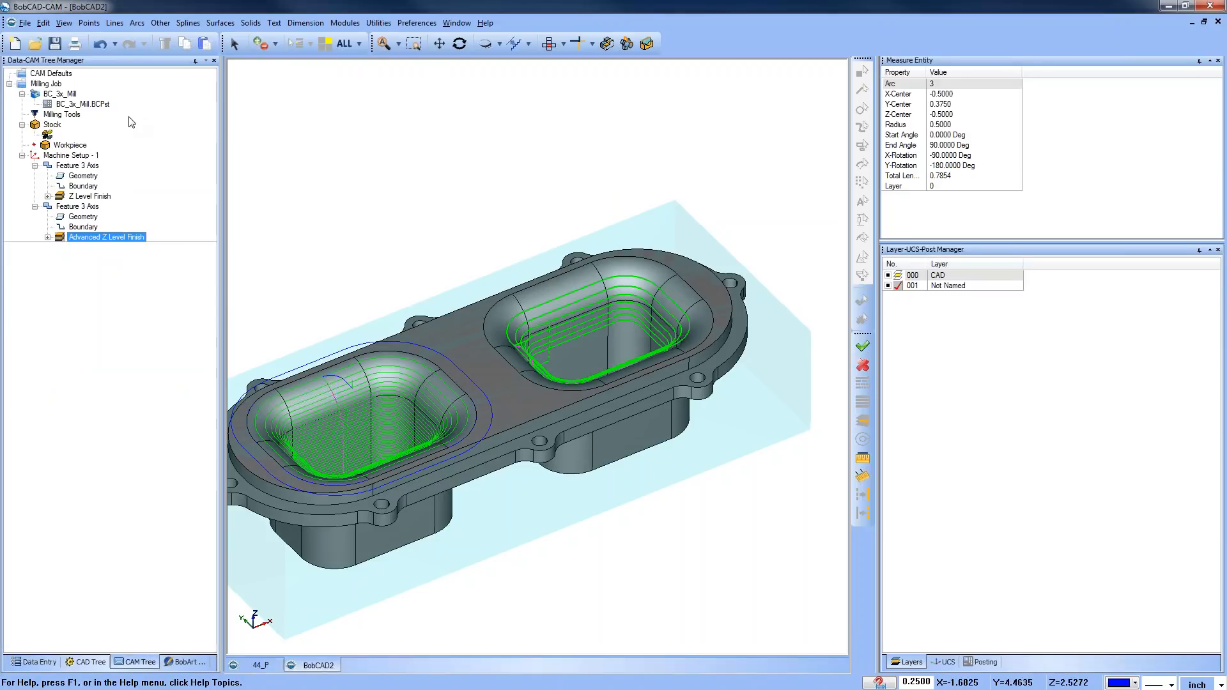
Set the cut pattern method of the Advanced Z Level Finish feature to Spiral, recompute the toolpath and inspect it in the pocket
right_click(69, 207)
left_click(96, 218)
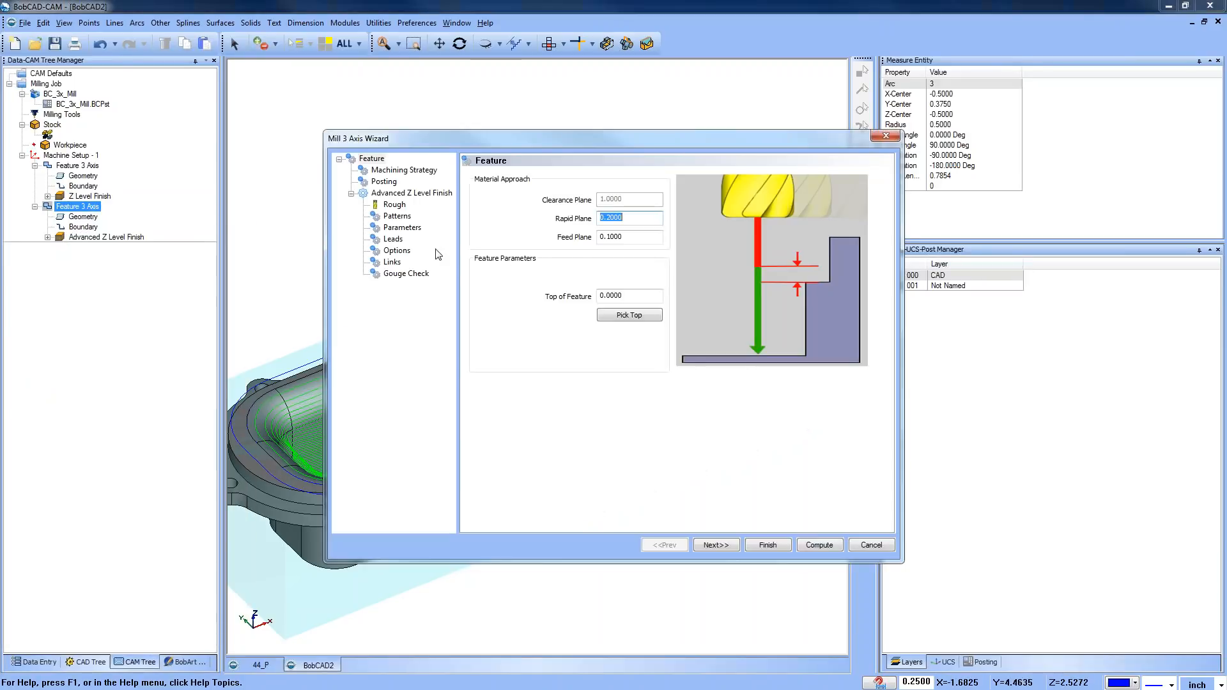
left_click(397, 218)
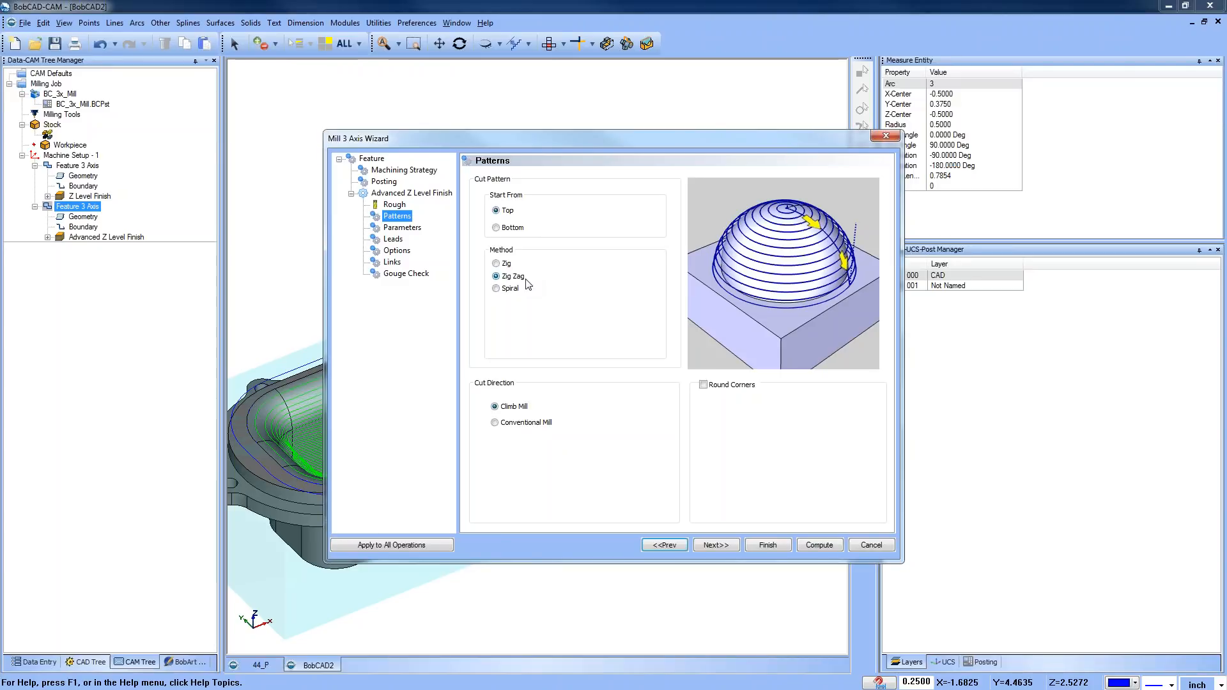
left_click(496, 288)
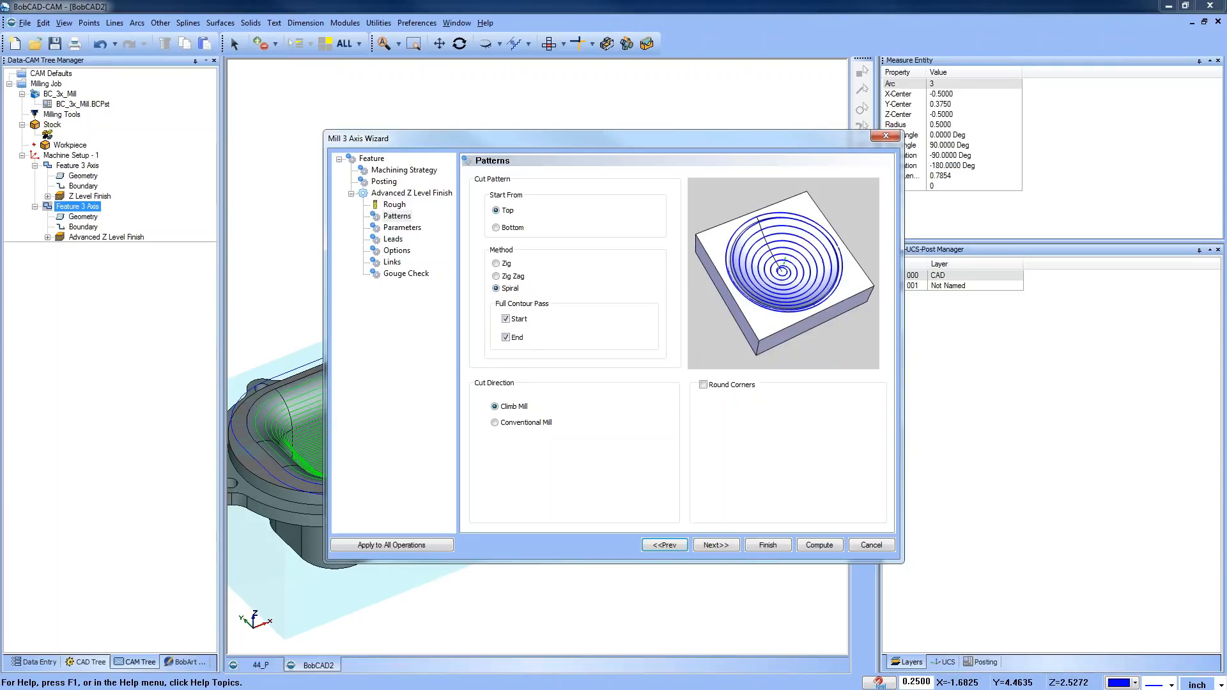
left_click(812, 544)
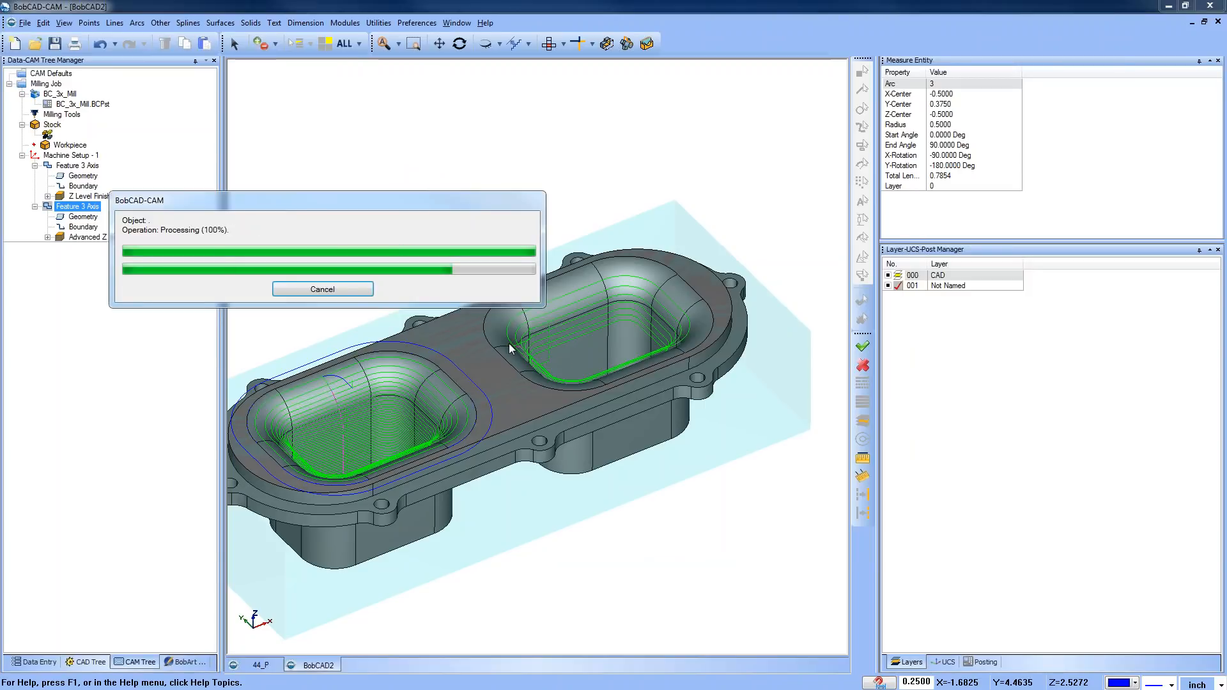
middle_click_drag(601, 435, 516, 414)
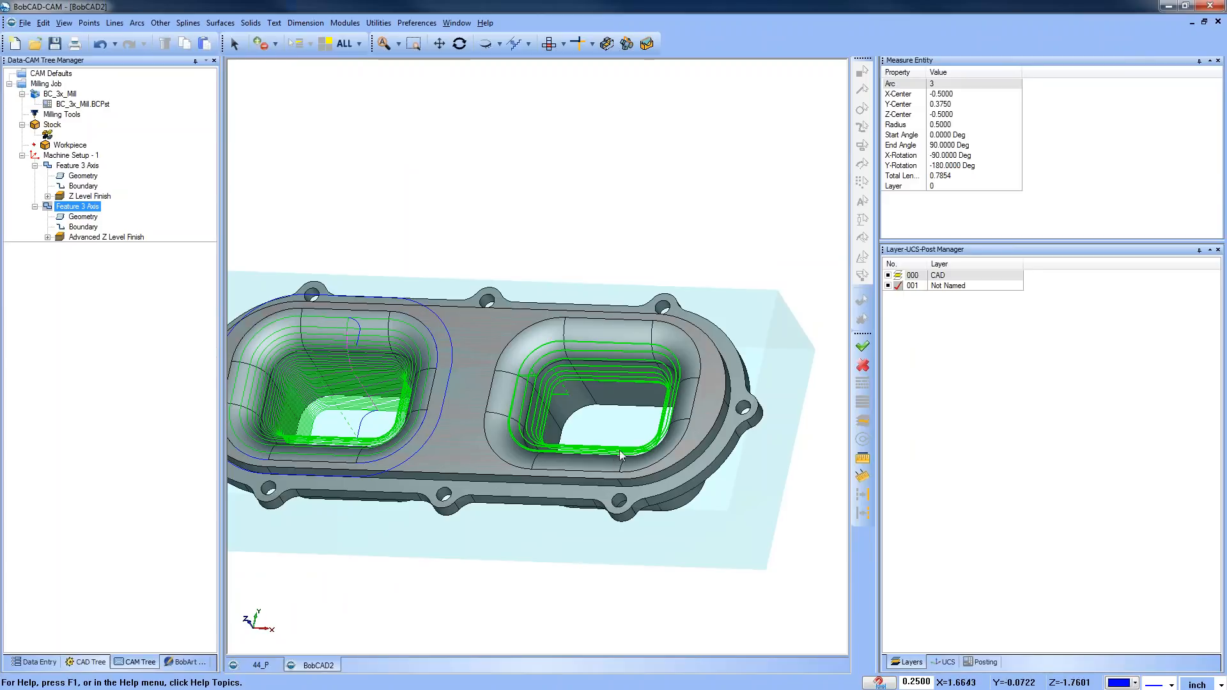
middle_click_drag(619, 449, 633, 410)
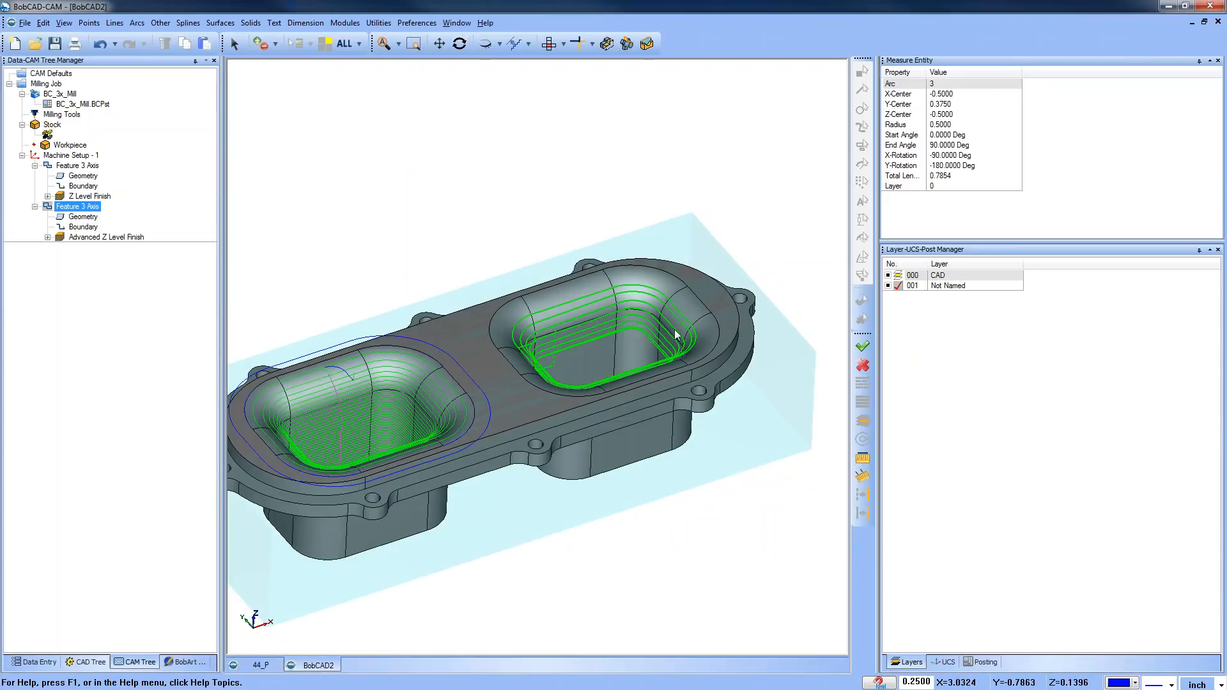
scroll(687, 309, "up", 3)
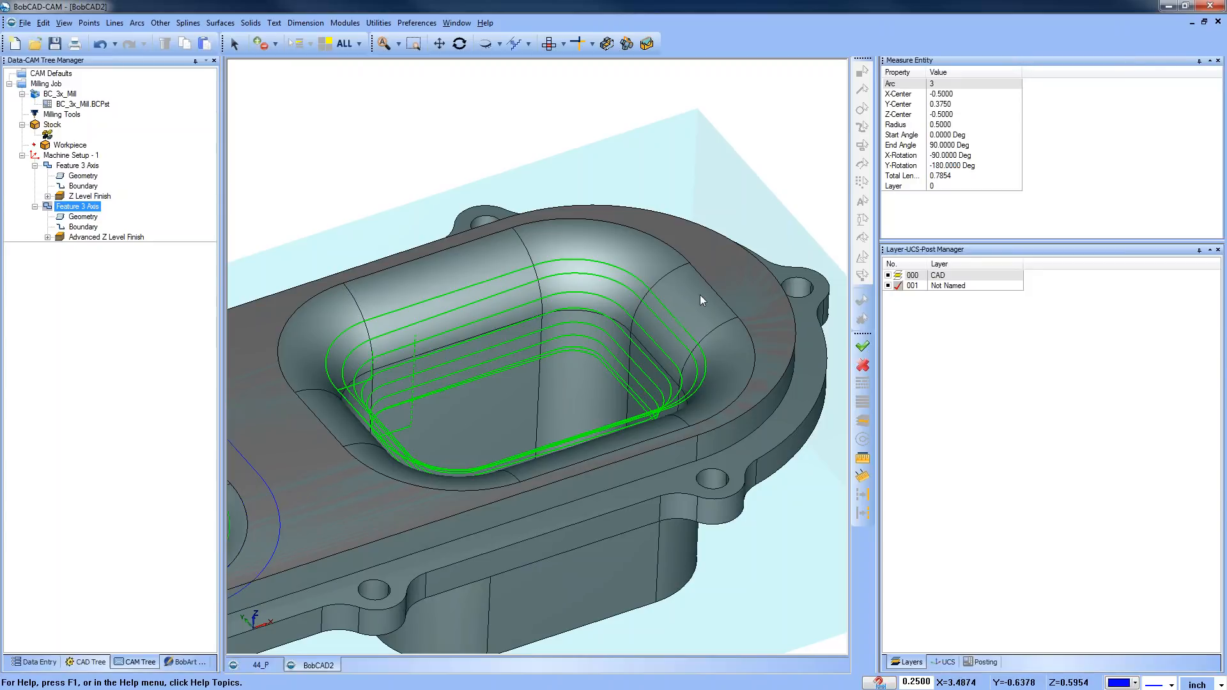
Open the finish parameters of the Advanced Z Level Finish feature and try Machine Flatlands and Machine Vertical Walls Only
right_click(96, 209)
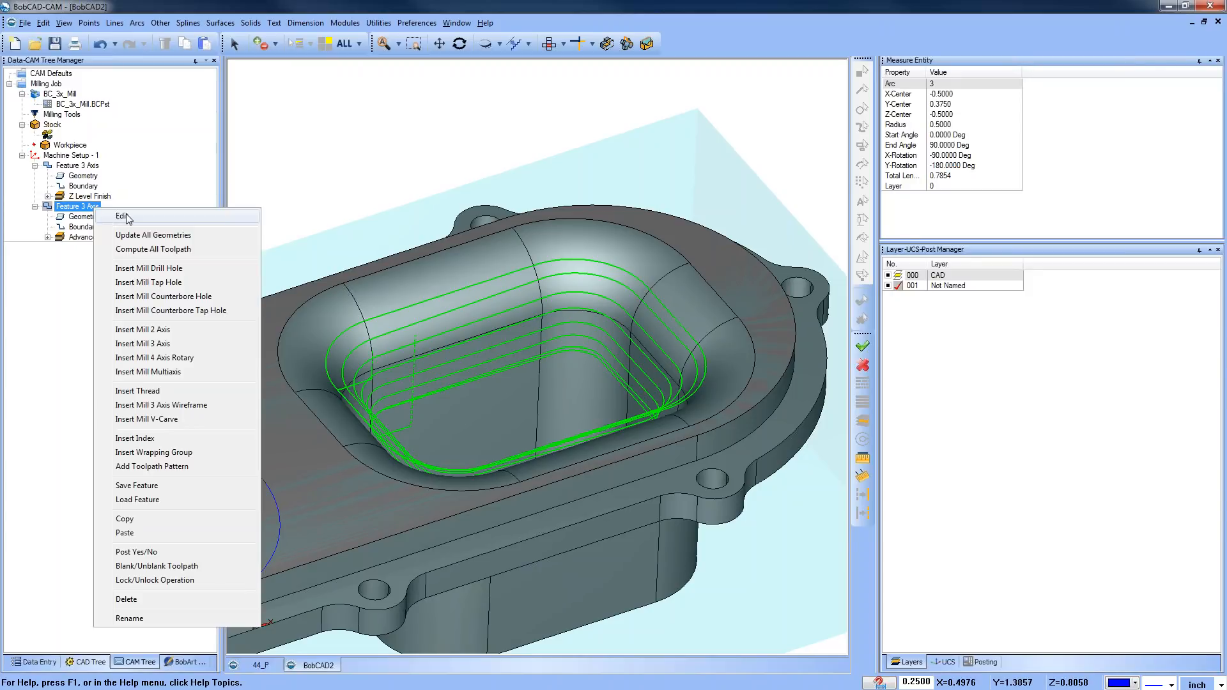
left_click(128, 217)
left_click(397, 216)
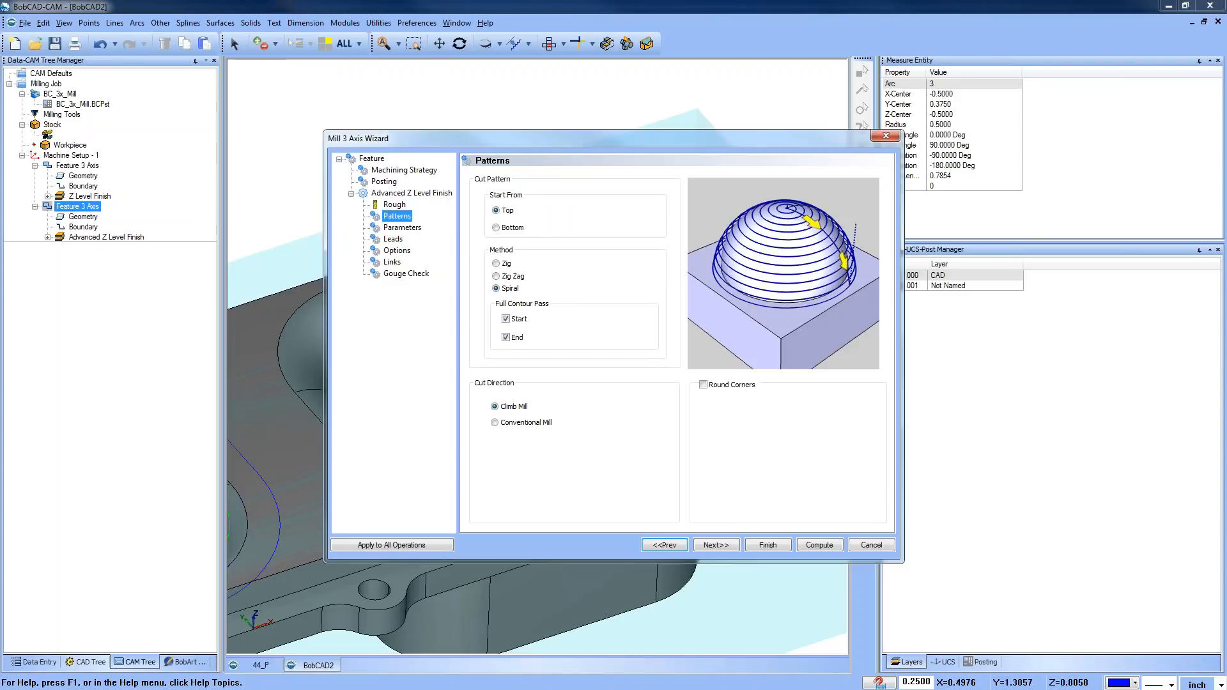
left_click(402, 227)
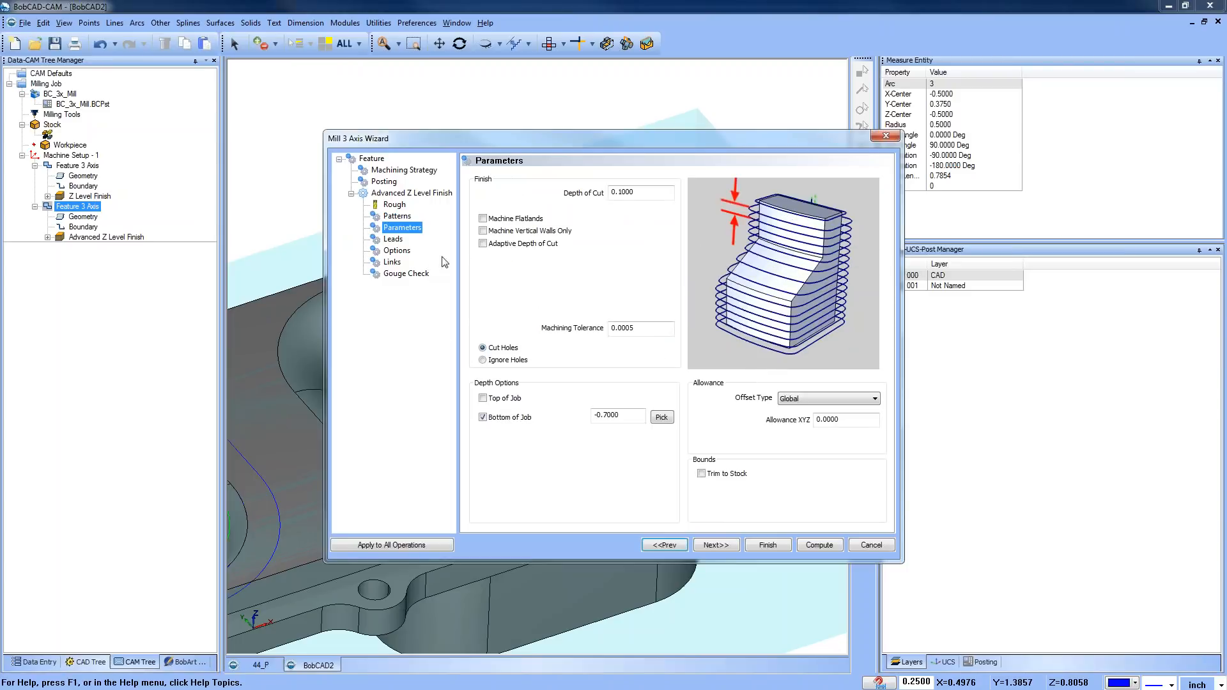
left_click(483, 219)
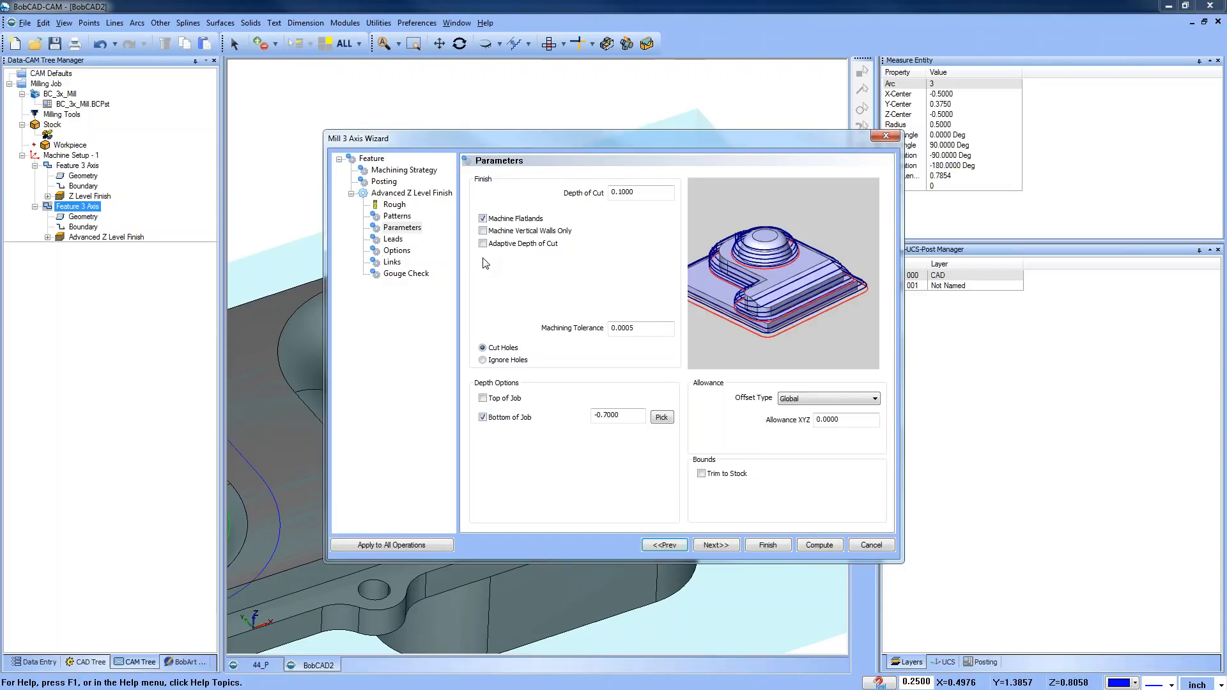
left_click(483, 219)
left_click(482, 231)
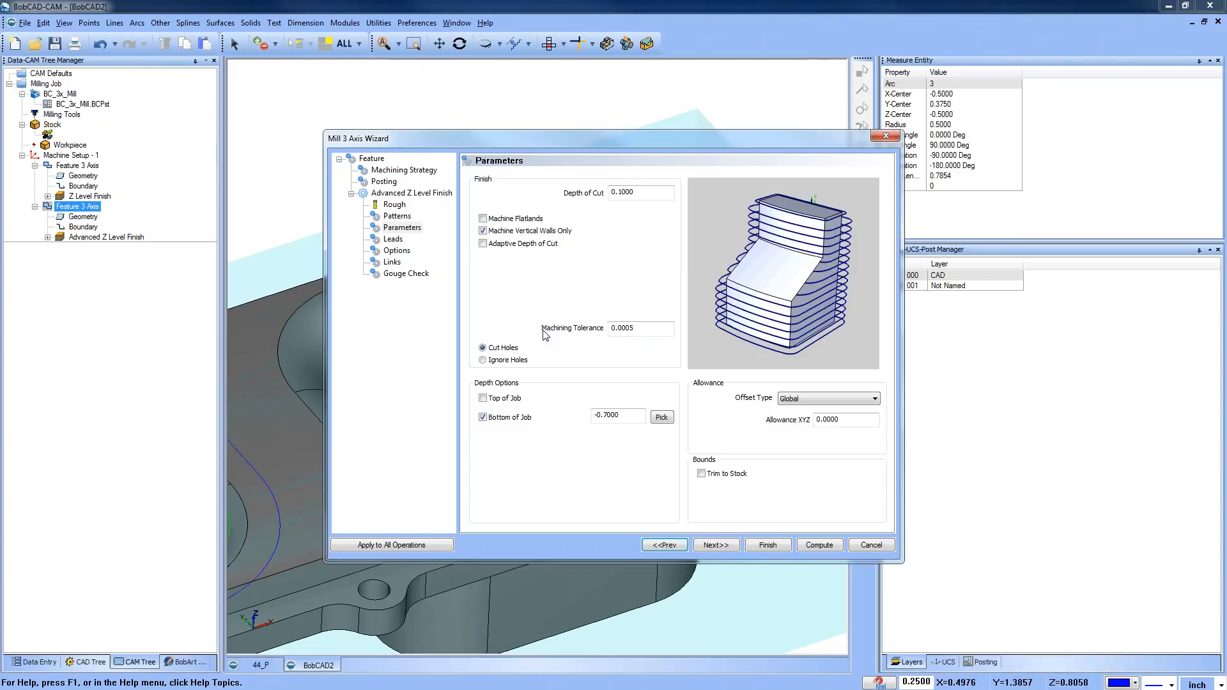
Enable Adaptive Depth of Cut for the Advanced Z Level Finish feature and recompute the toolpath
left_click(483, 243)
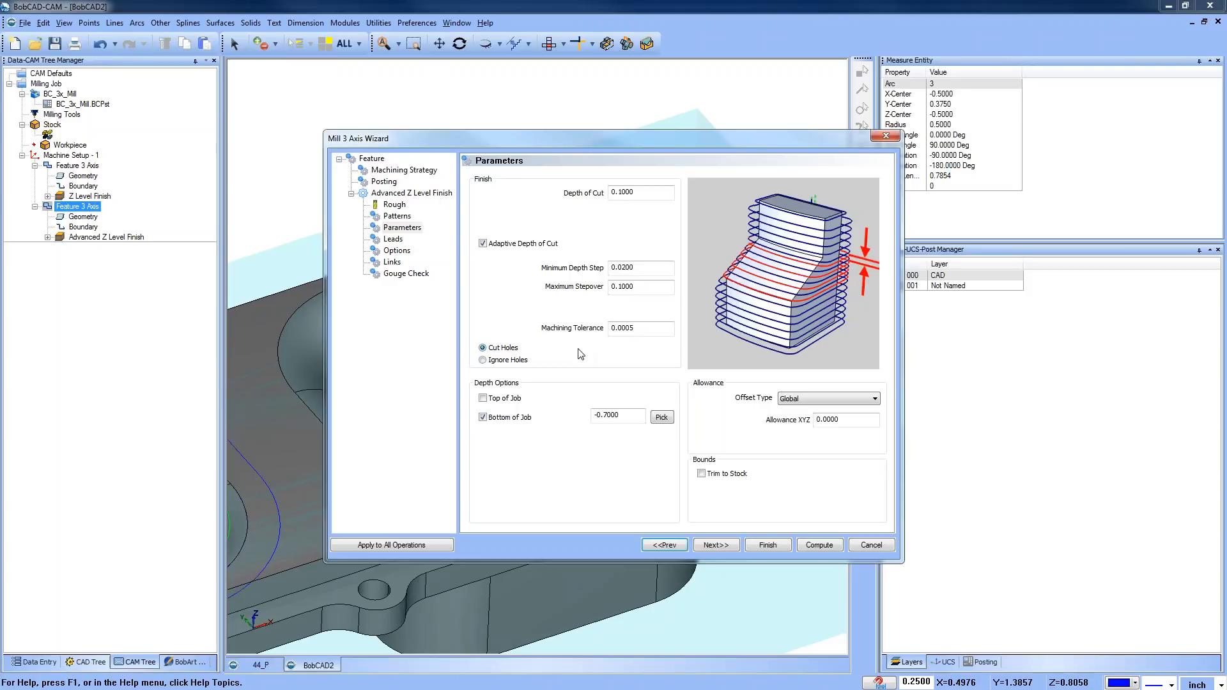
left_click(647, 287)
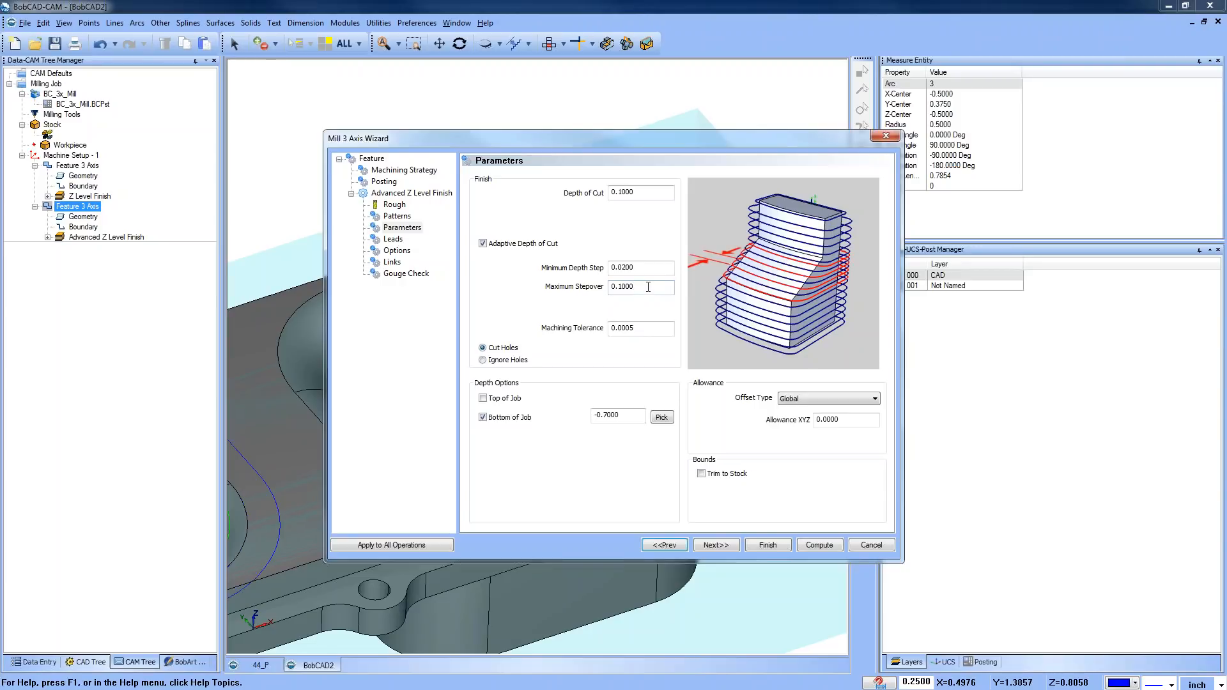
left_click(817, 547)
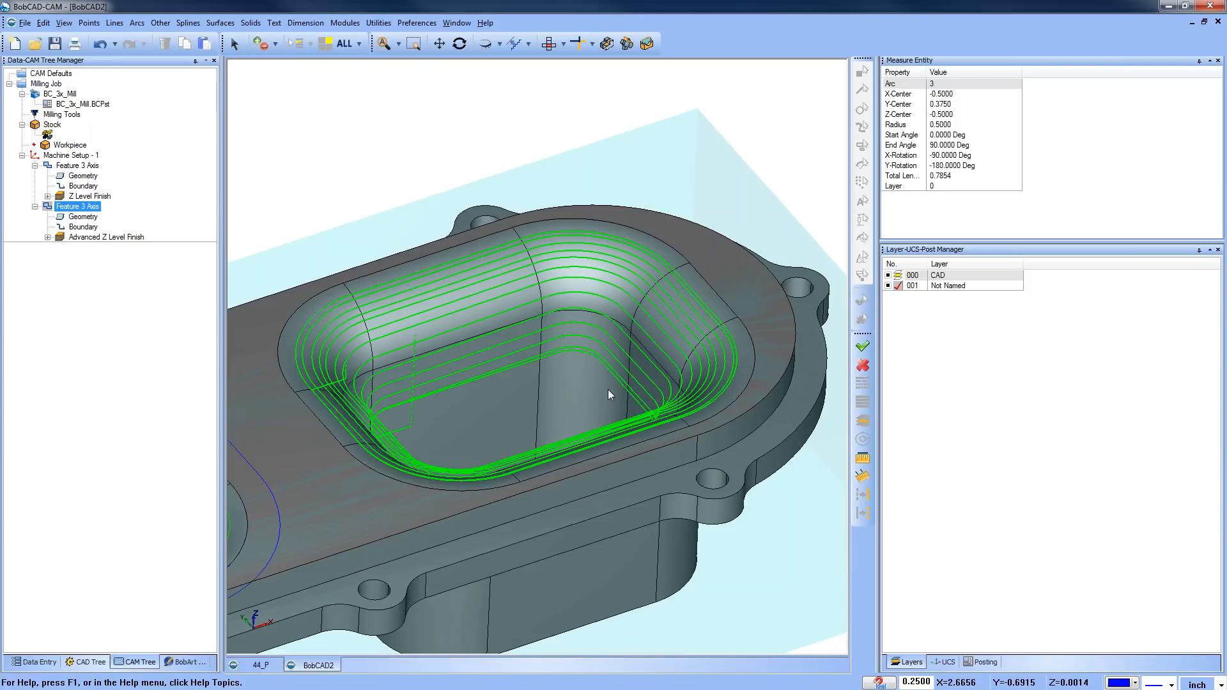
Highlight the Z Level Finish and Advanced Z Level Finish toolpaths in turn to compare their passes in the two pockets
left_click(89, 195)
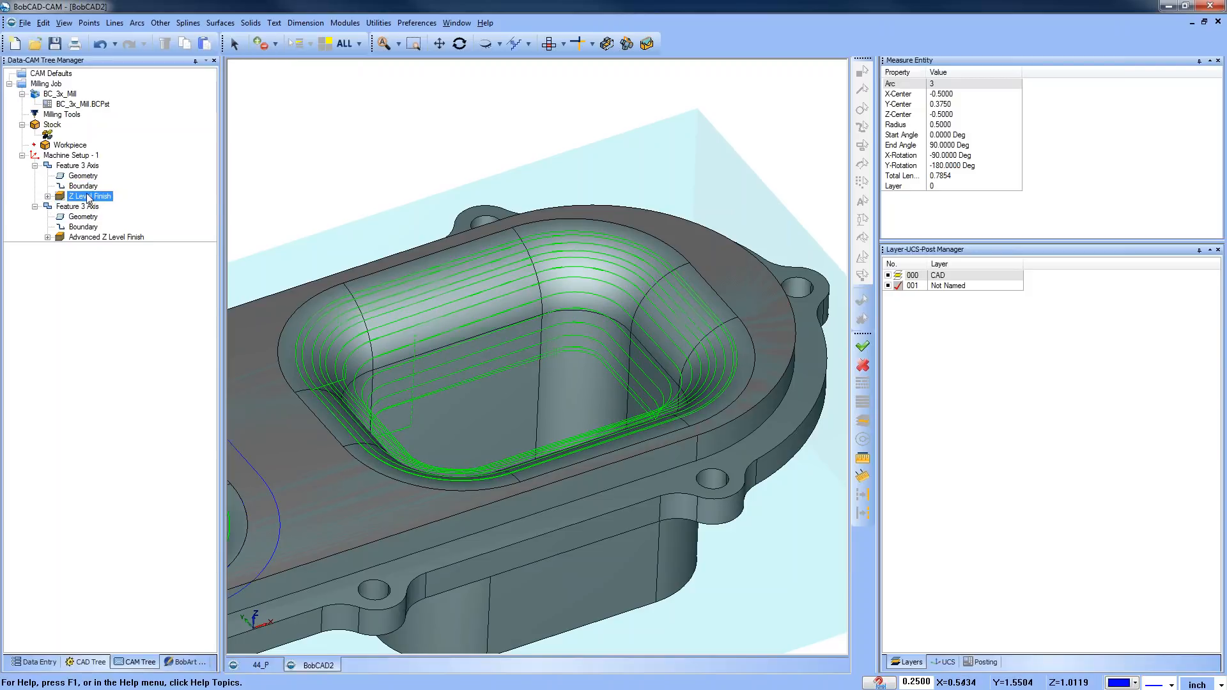
scroll(658, 267, "down", 3)
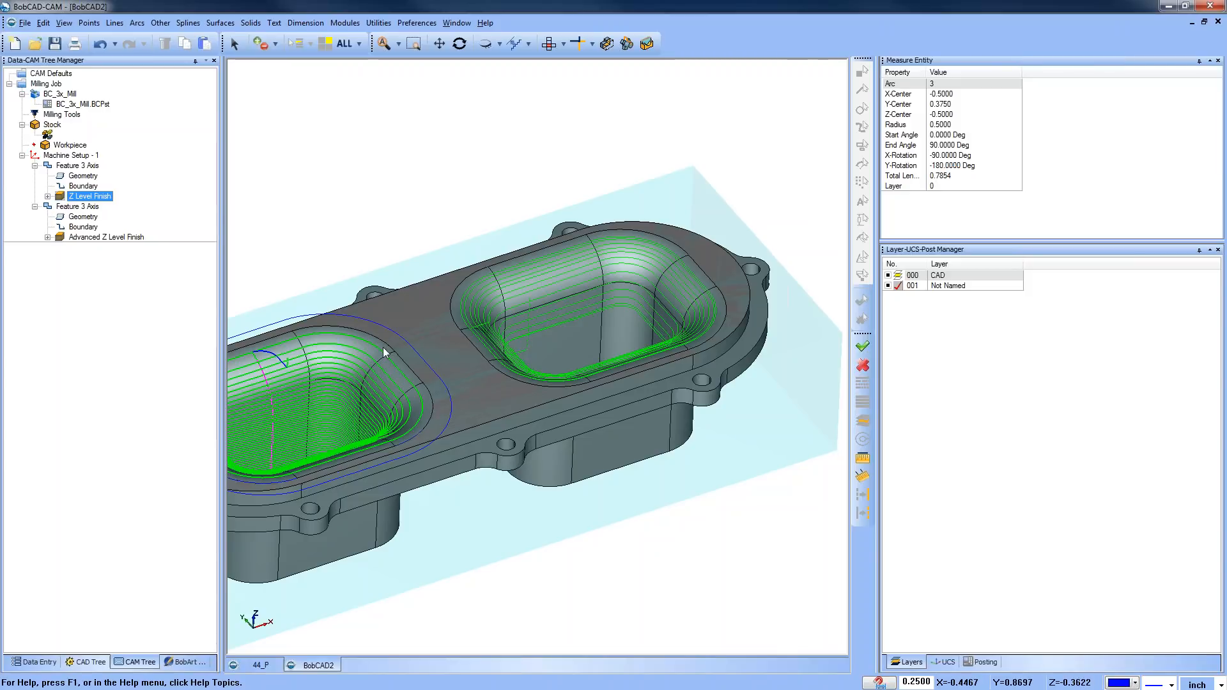
left_click(120, 238)
Review the adaptive depth of cut parameters of the Advanced Z Level Finish feature and close the wizard
right_click(69, 208)
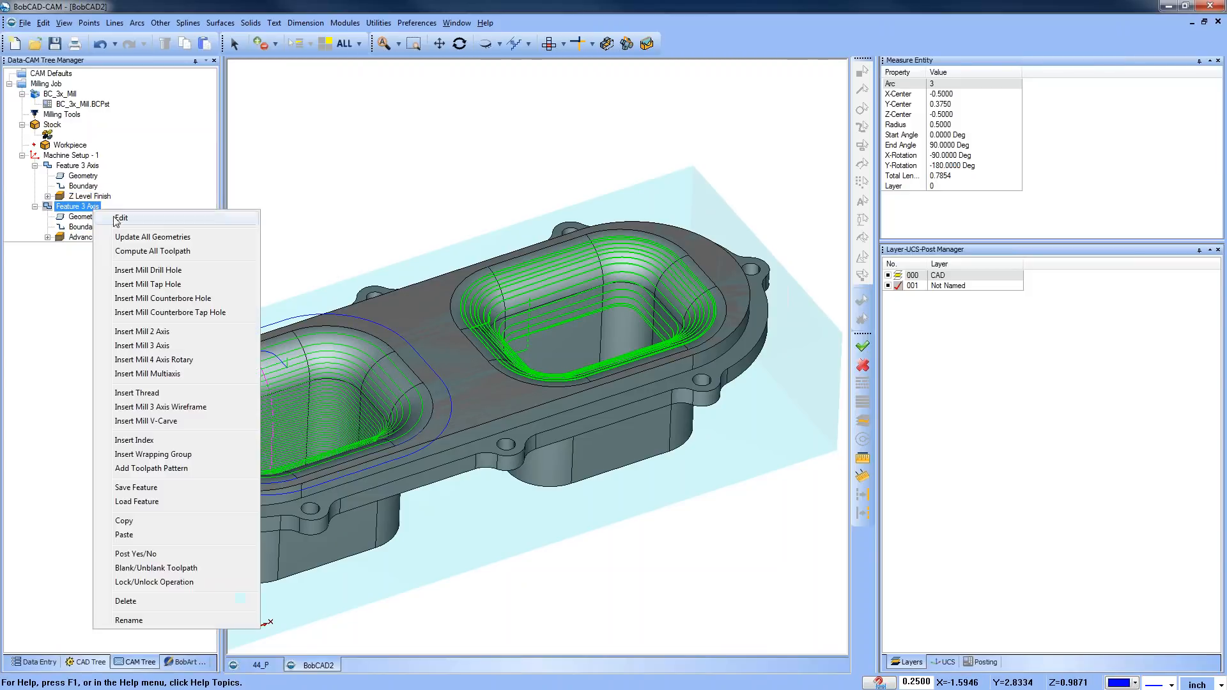
left_click(179, 221)
left_click(402, 228)
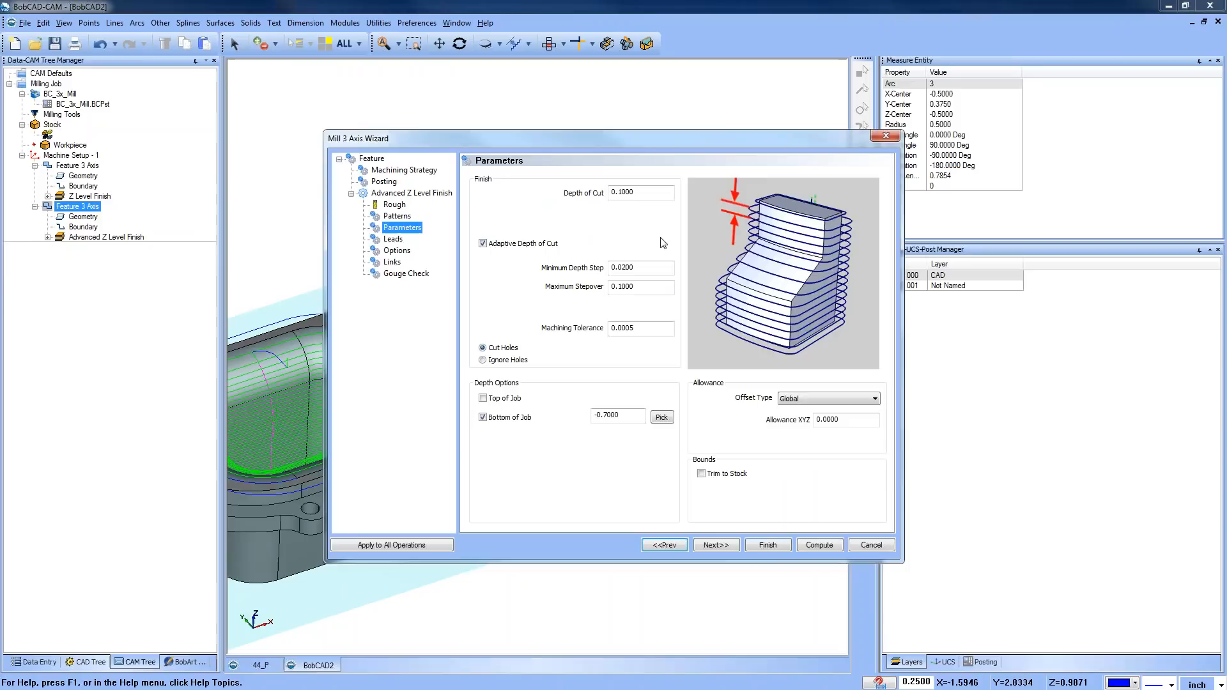
left_click(768, 545)
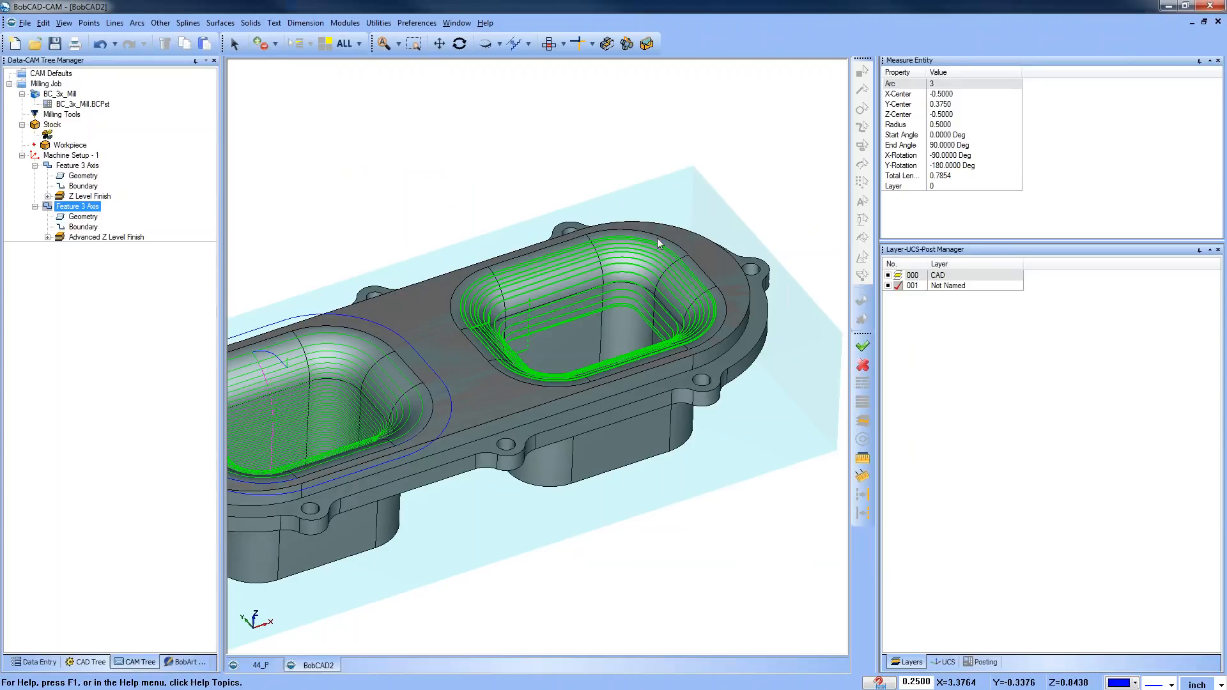
Select both 3-axis features under Machine Setup - 1 and collapse their entries in the CAM tree
middle_click_drag(590, 336, 715, 263)
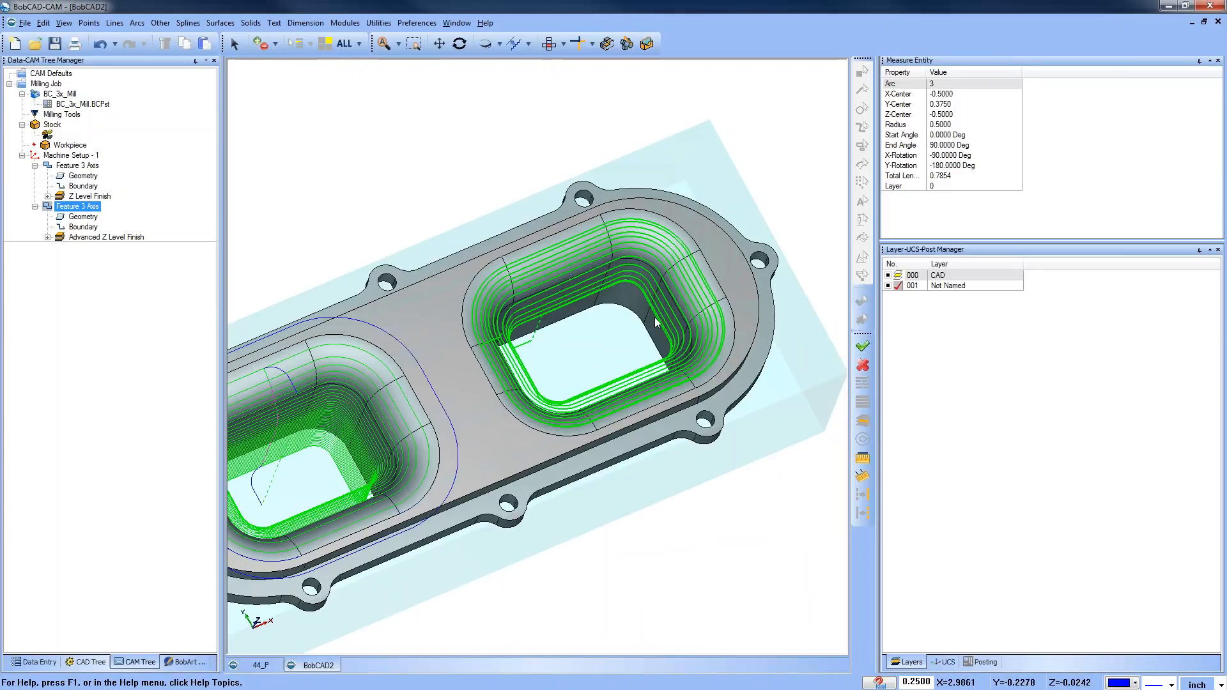
scroll(656, 319, "down", 3)
middle_click_drag(642, 450, 648, 416)
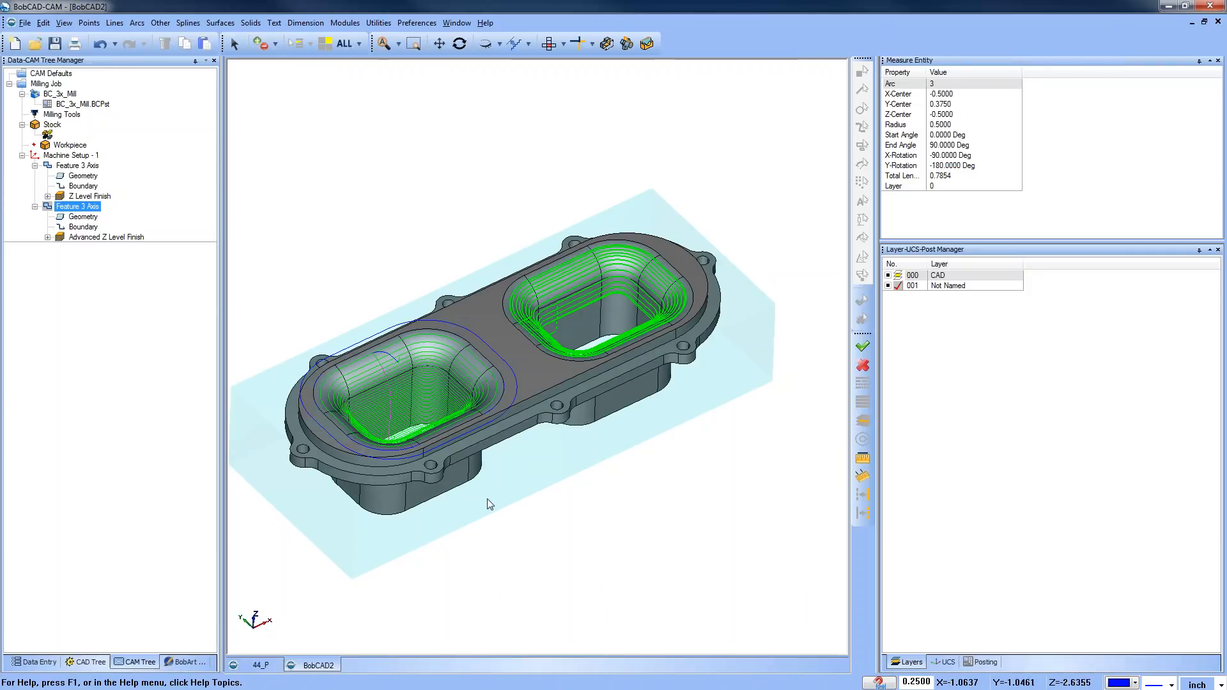
left_click(52, 166)
left_click(35, 166)
left_click(35, 176)
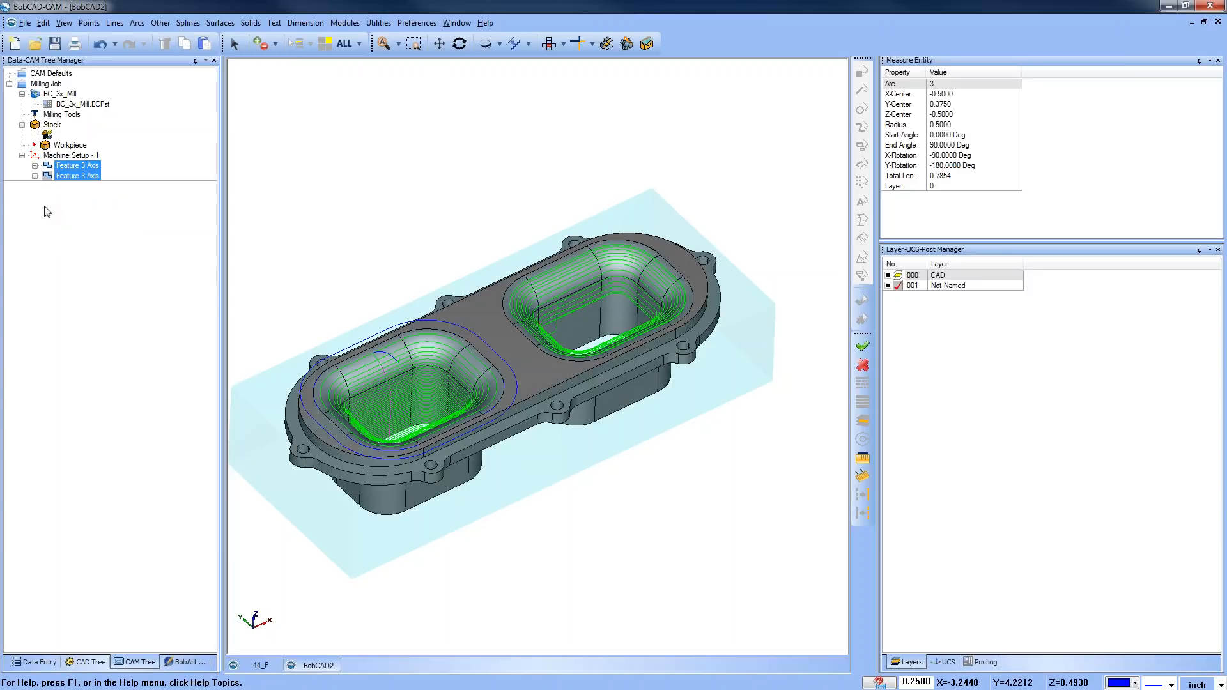
Examine the geometry, boundary, operation stock, rest finishing stock and gouge check surface entries of the second 3-axis feature, and collapse it again
left_click(52, 156)
left_click(35, 175)
left_click(48, 207)
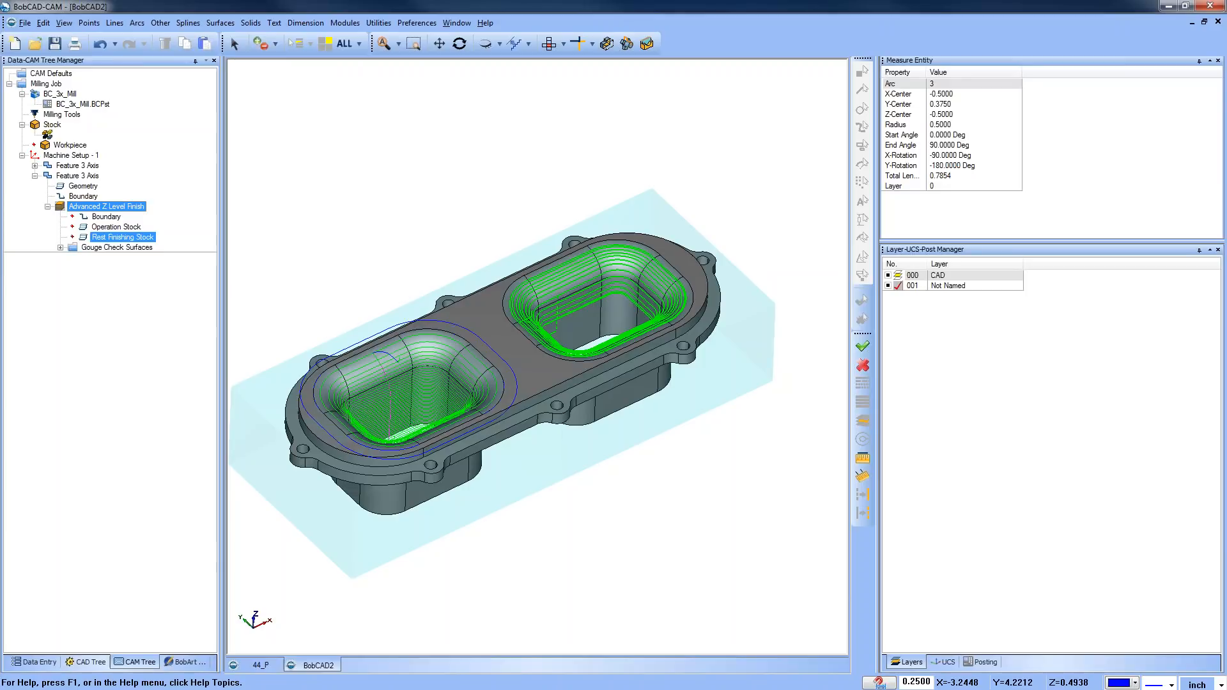
left_click(135, 227)
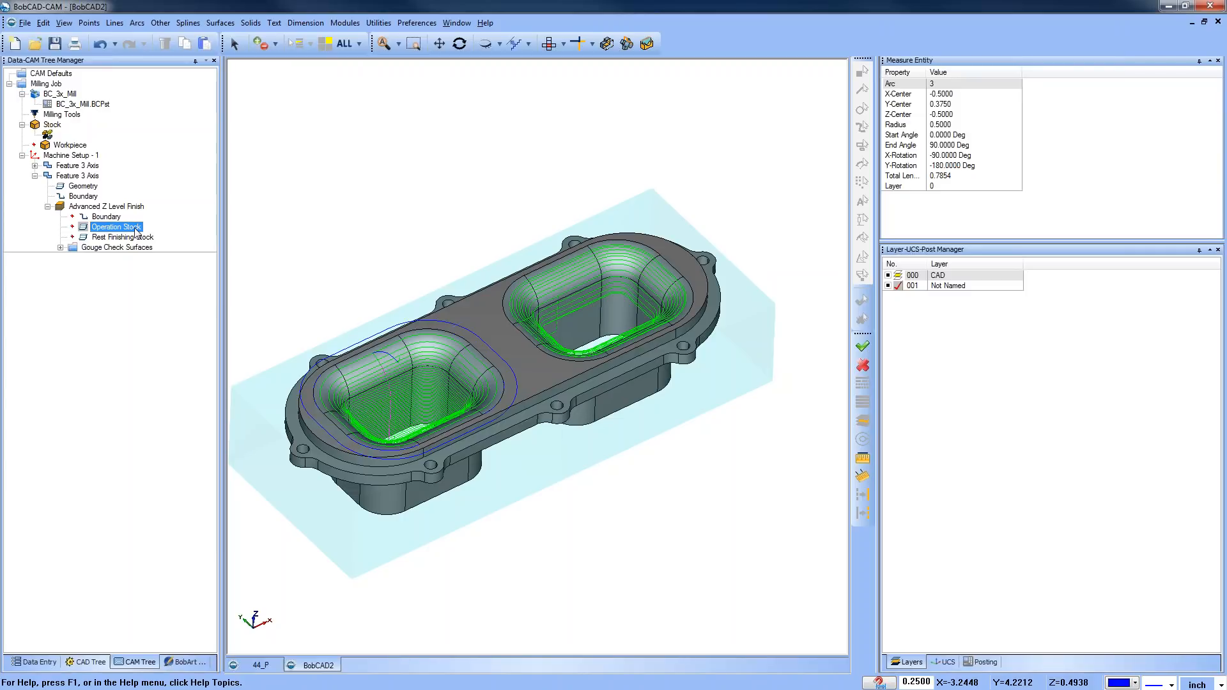
left_click(137, 238)
left_click(131, 248, "ctrl")
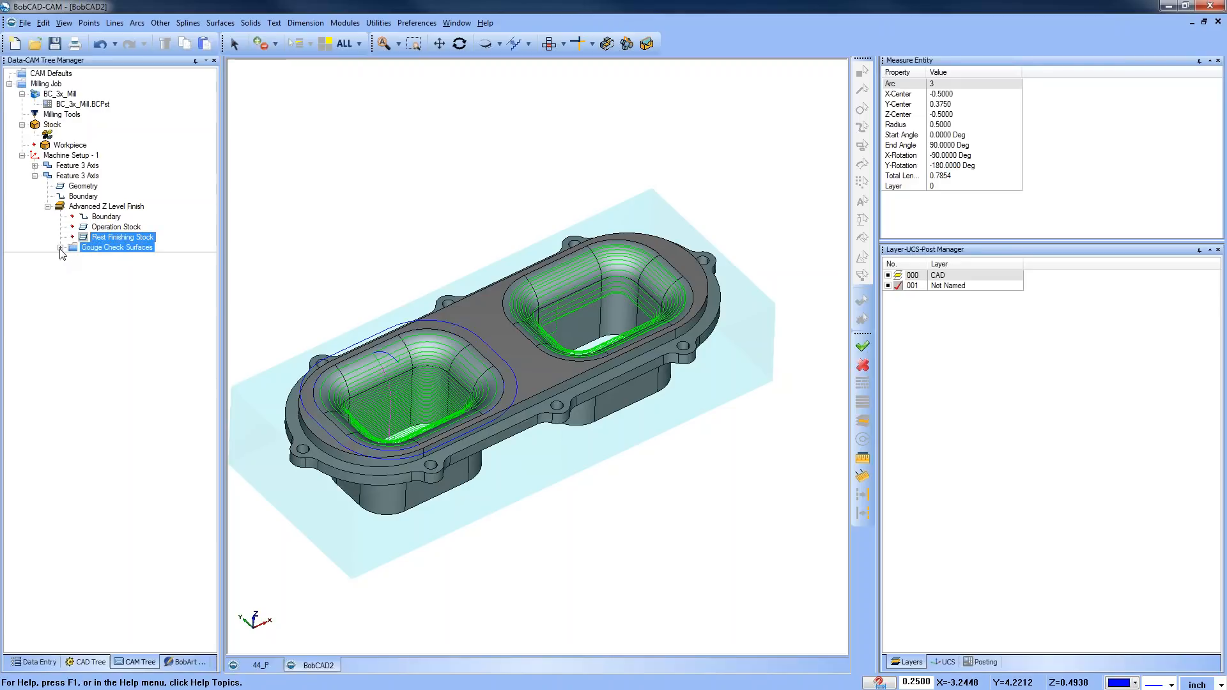
left_click(61, 249)
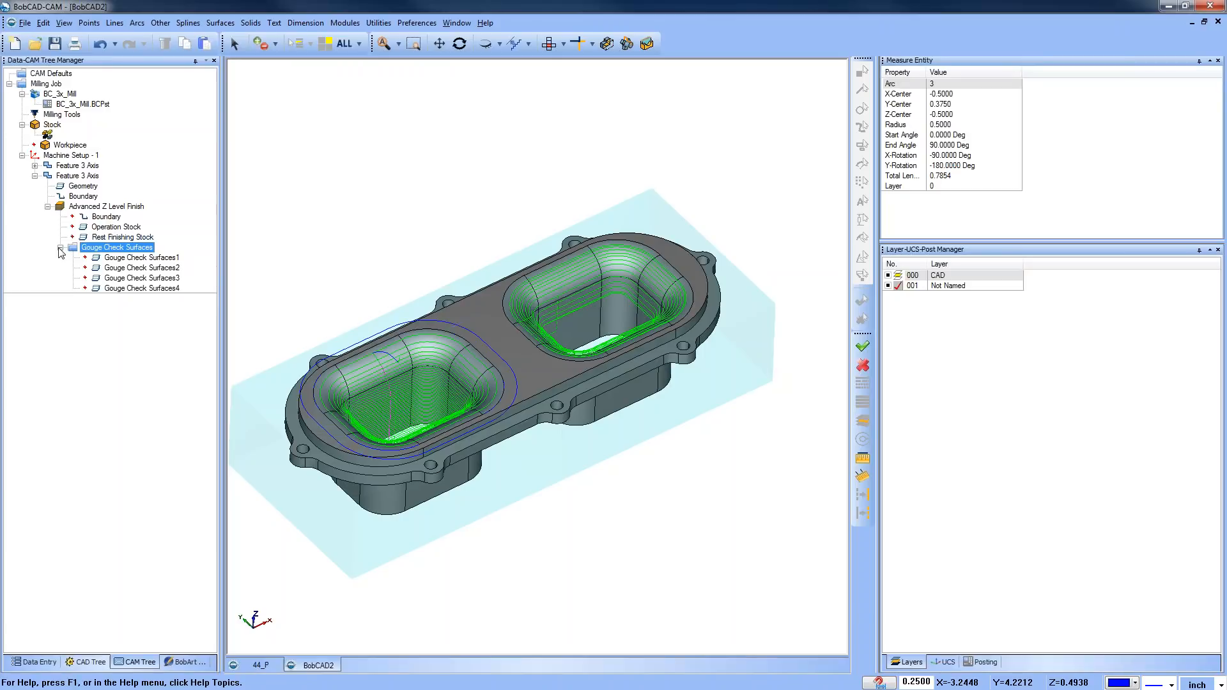
left_click(34, 176)
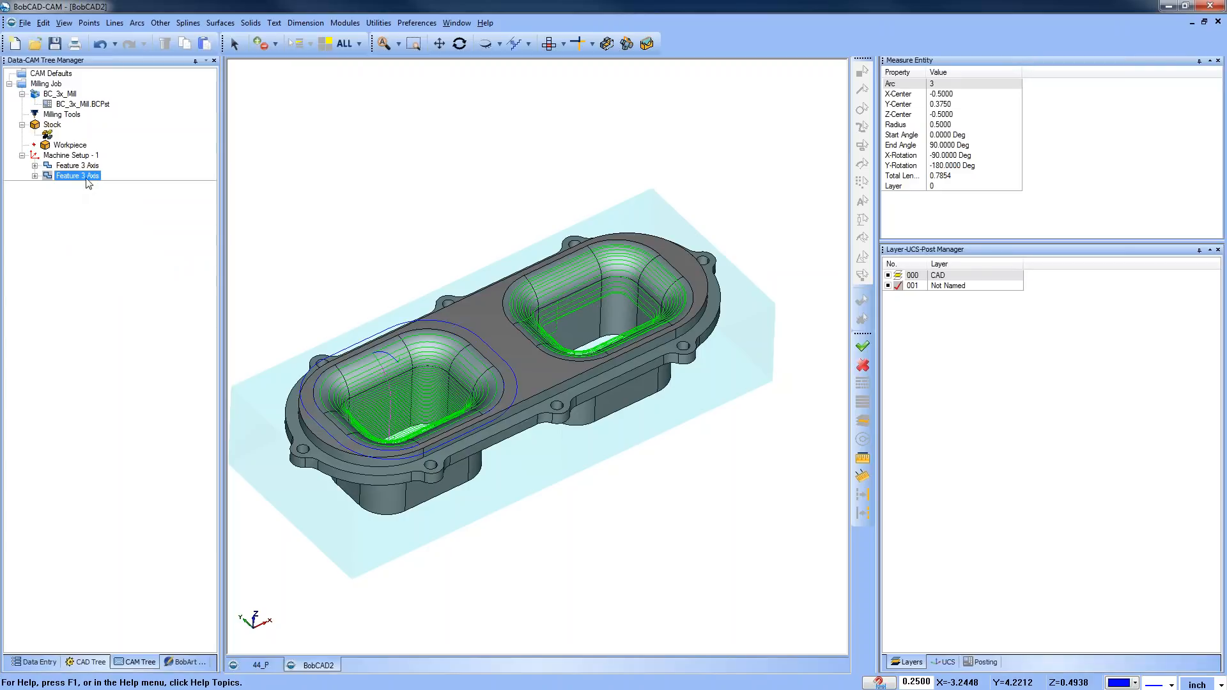
Blank all toolpaths of Machine Setup - 1 and start a new Mill Multiaxis feature in it
right_click(72, 156)
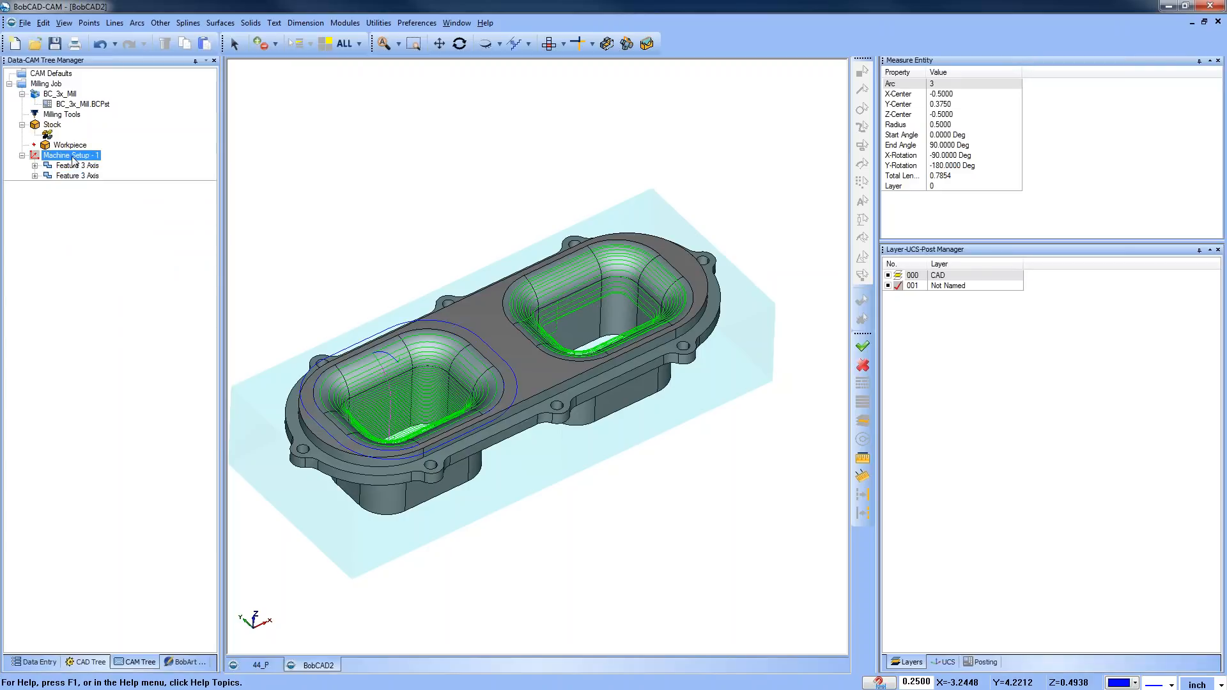
left_click(164, 422)
right_click(77, 156)
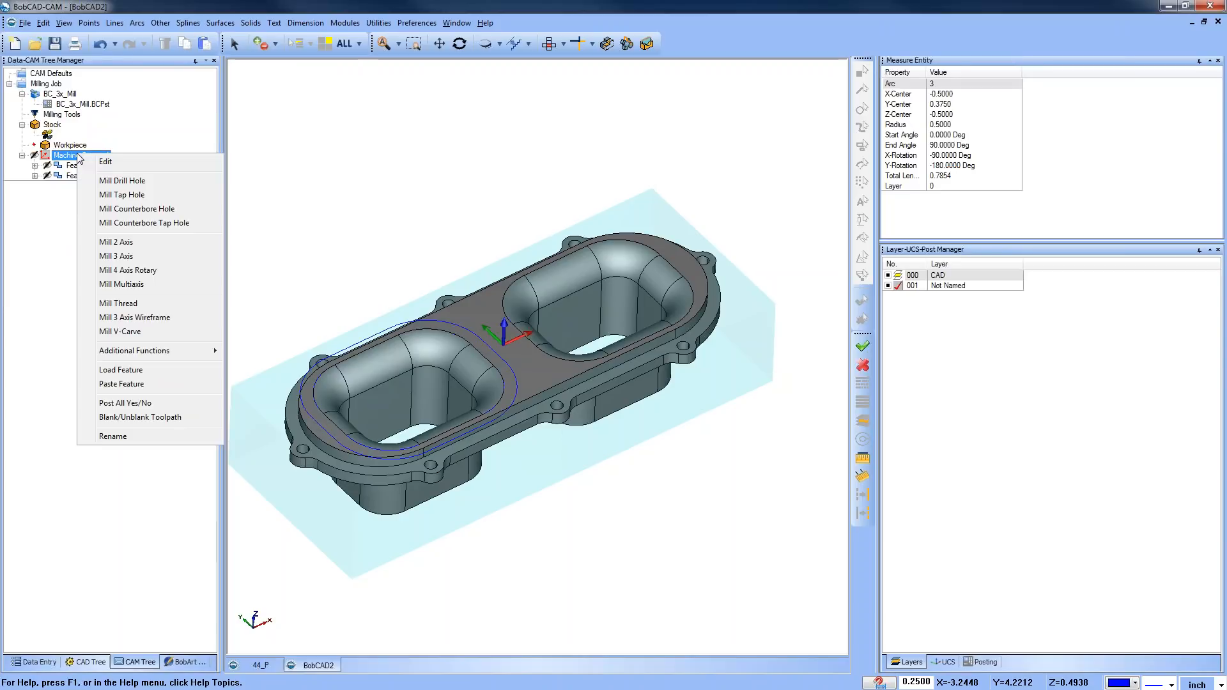
left_click(150, 286)
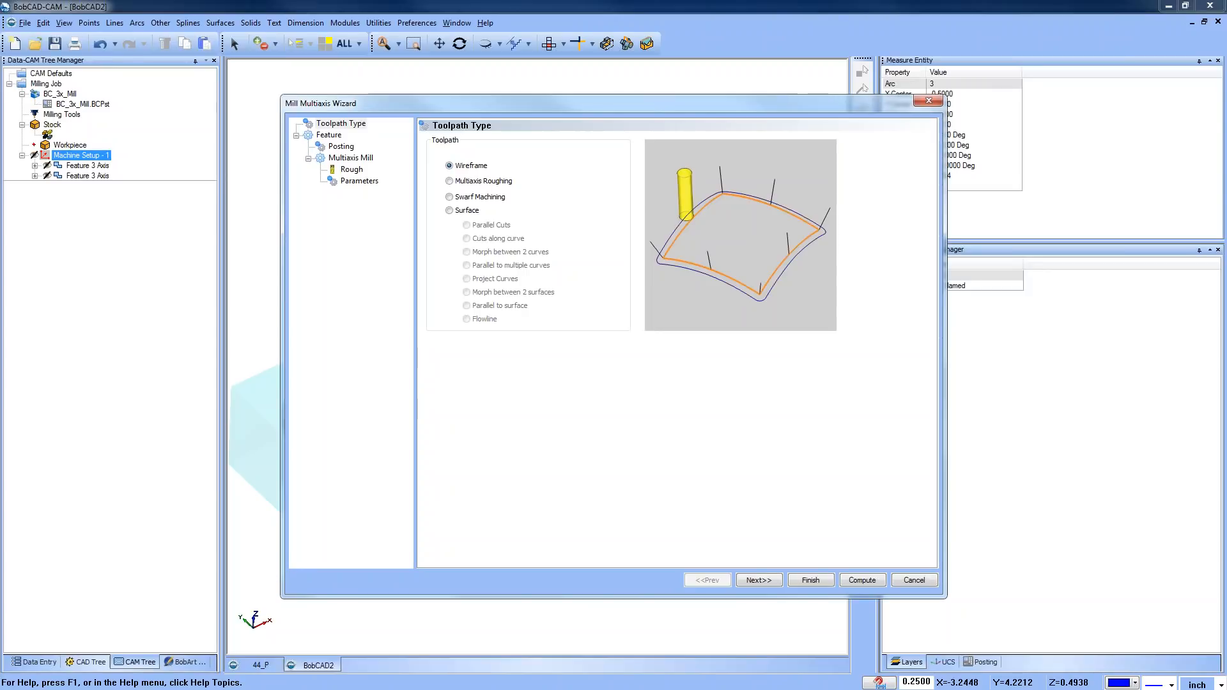
Choose Surface as the multiaxis toolpath type with the Cuts along curve pattern
left_click(449, 210)
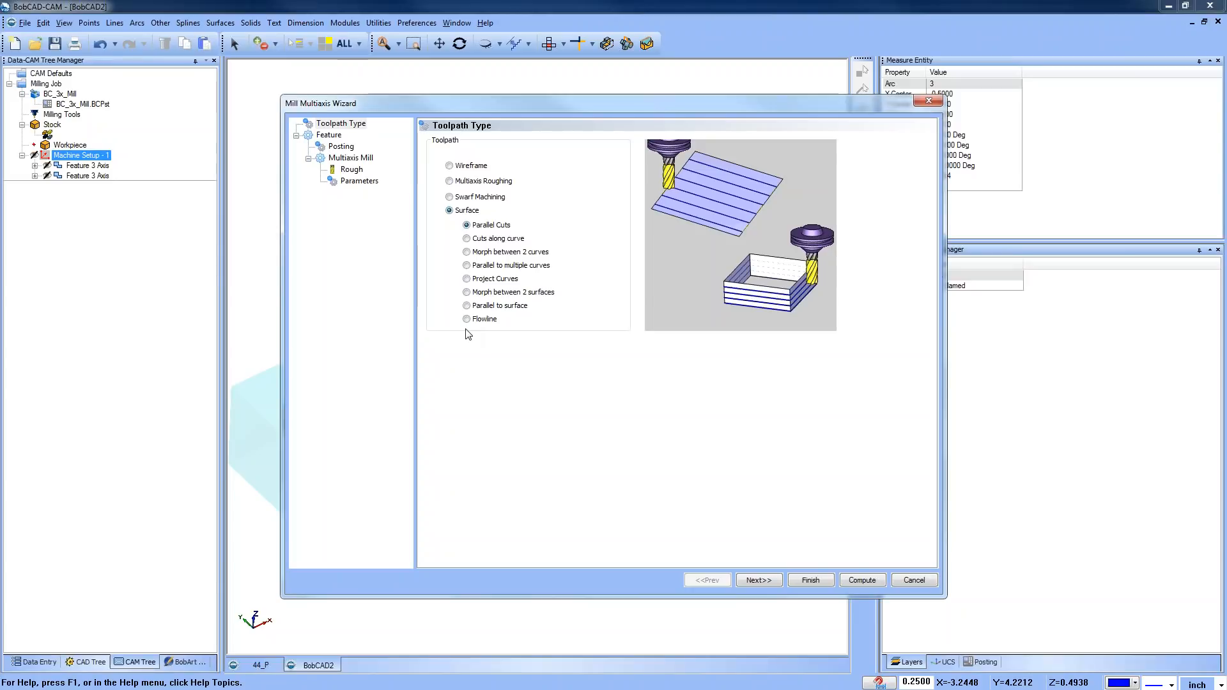
left_click(469, 238)
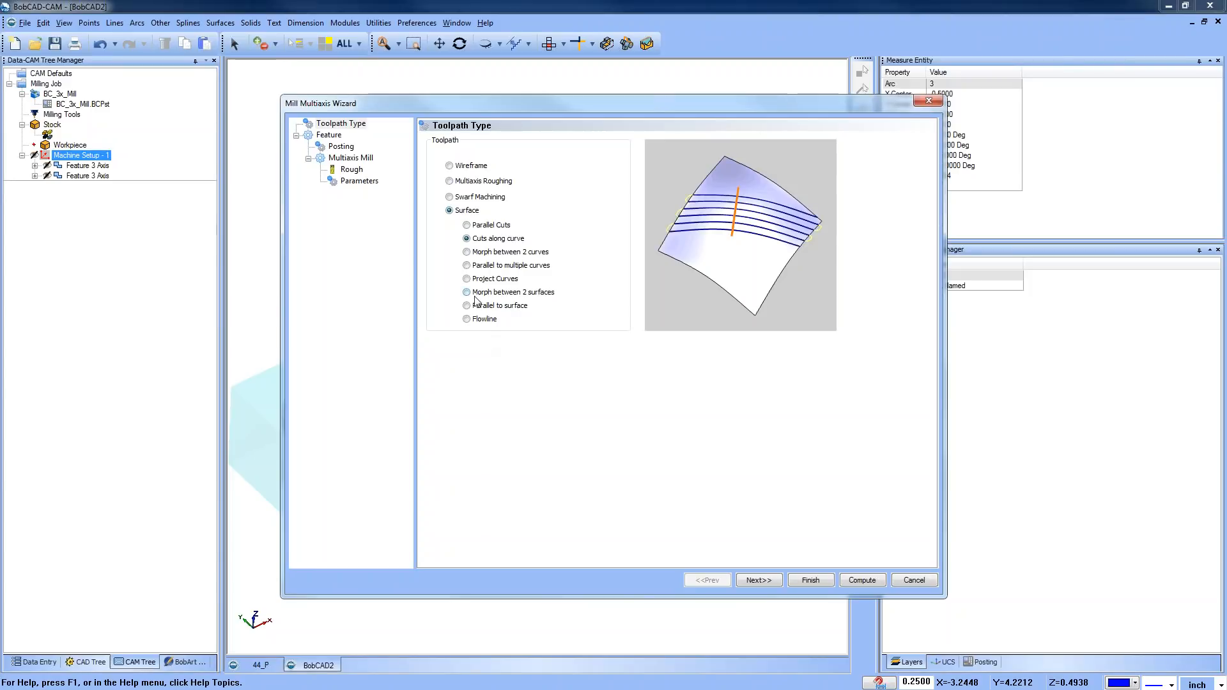
left_click(466, 252)
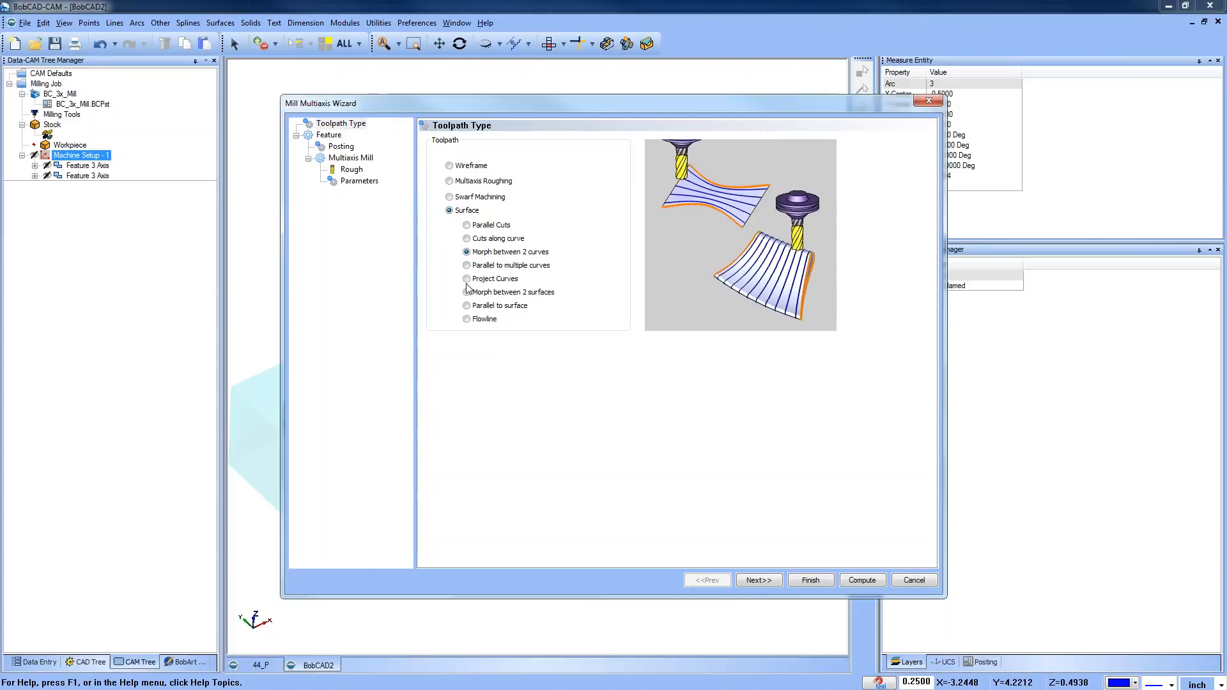
left_click(466, 239)
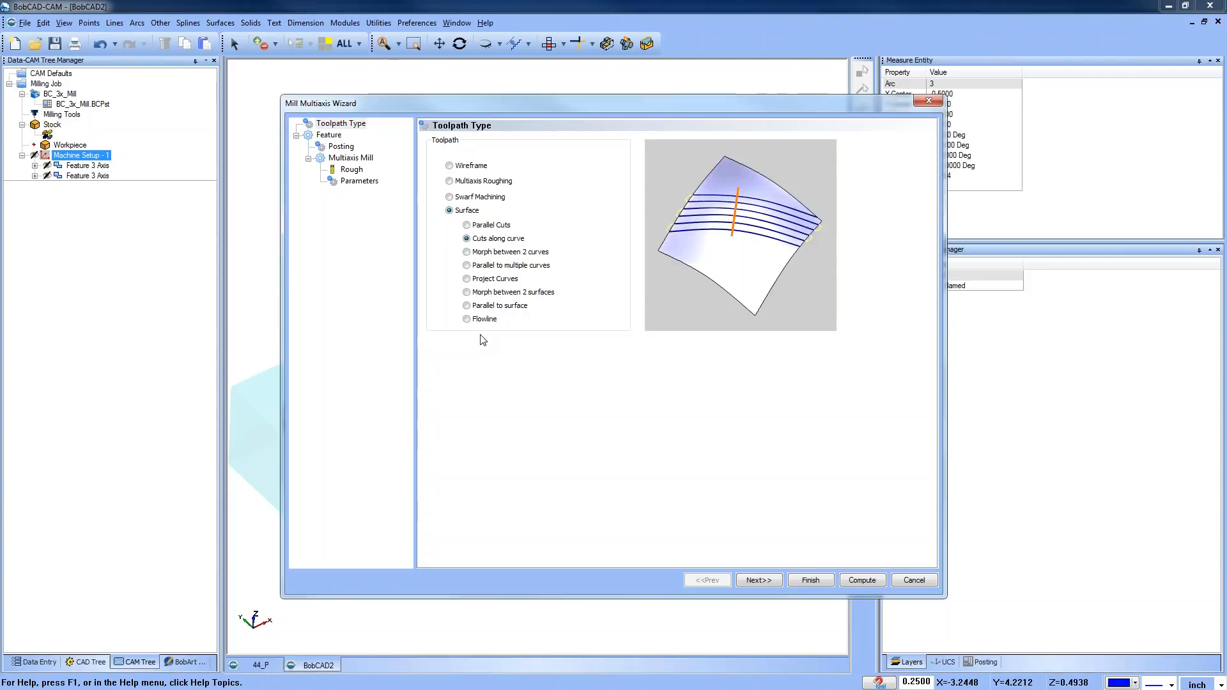
Set the corner radius of the multiaxis rough tool to .25
left_click(759, 580)
left_click(759, 580)
double_click(587, 220)
type(".25")
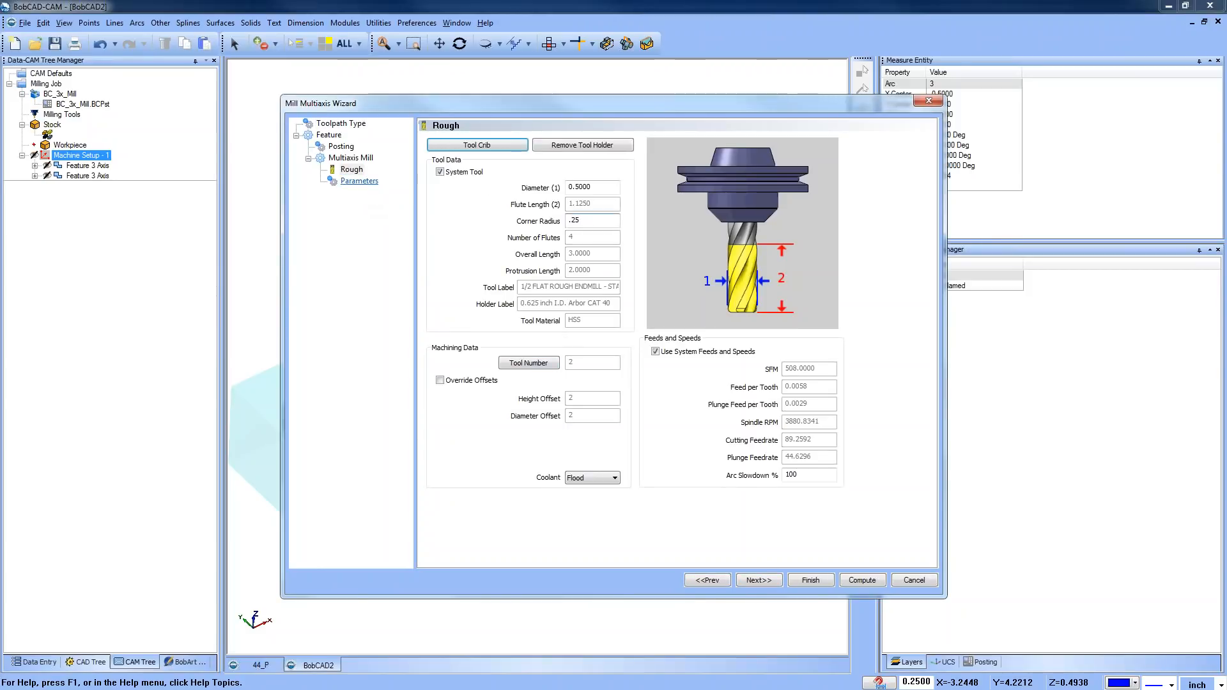
Look through the multiaxis parameters for surface paths, tool axis control, gouge check, link, roughing and utility, and return to the surface paths
left_click(359, 180)
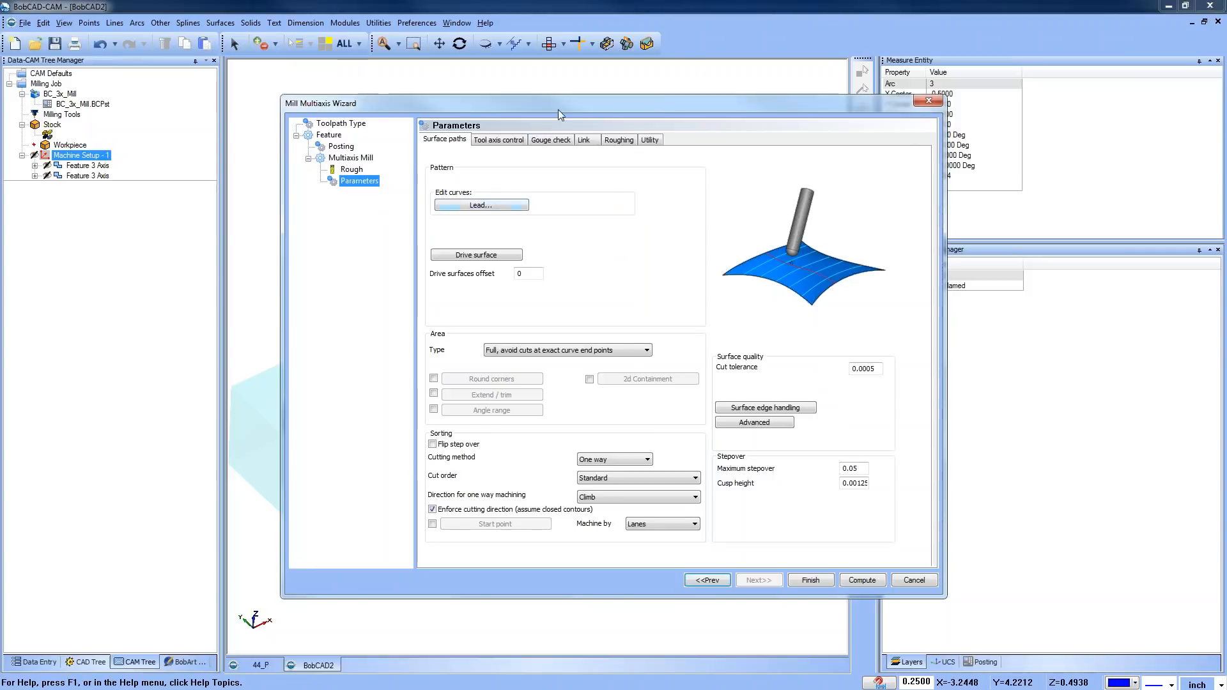
left_click_drag(559, 101, 531, 95)
left_click(478, 138)
left_click(428, 137)
left_click(467, 138)
left_click(508, 134)
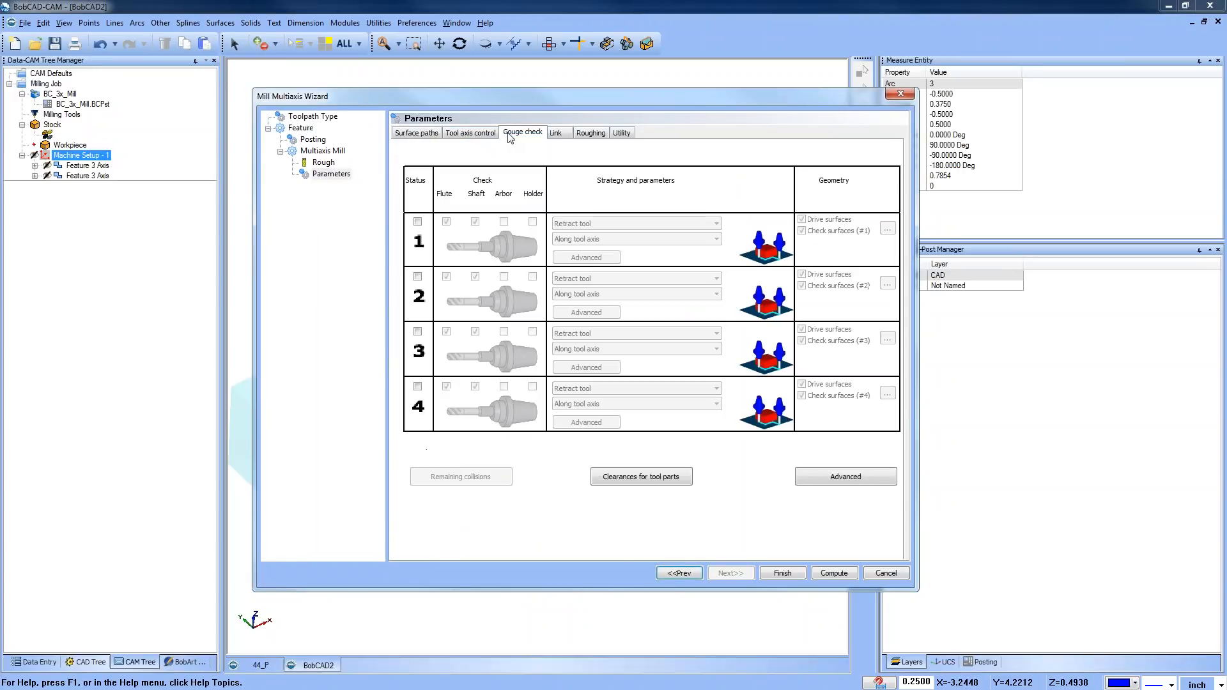
left_click(555, 132)
left_click(586, 134)
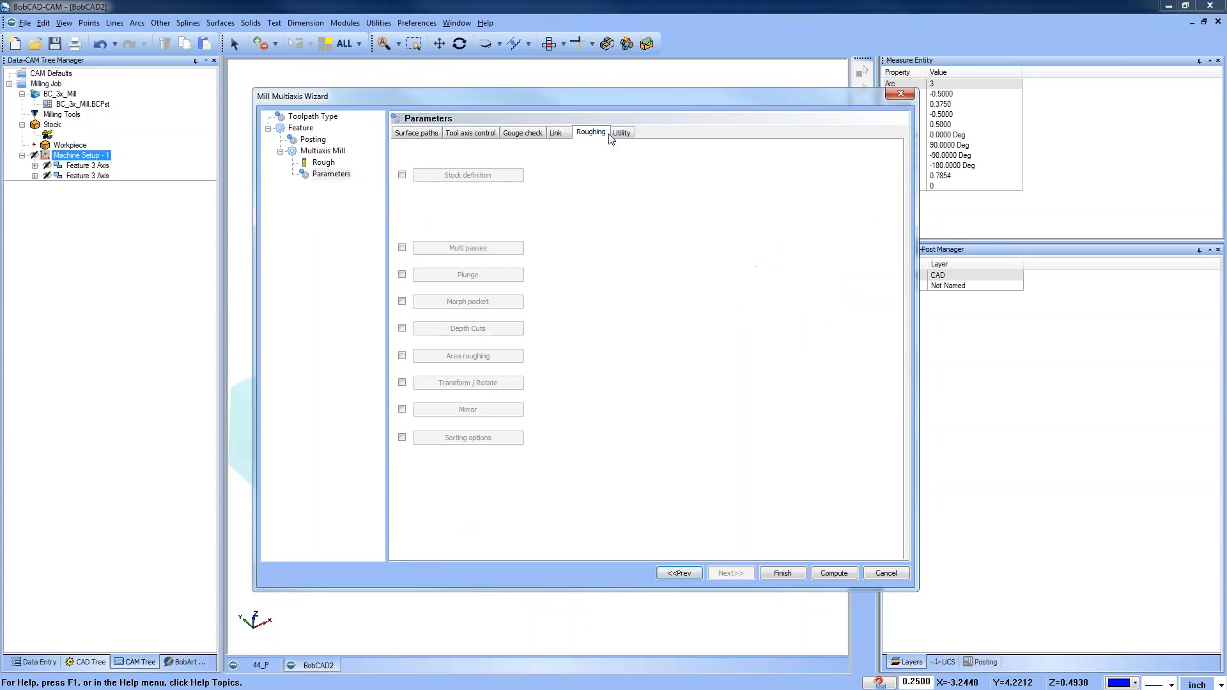
left_click(621, 133)
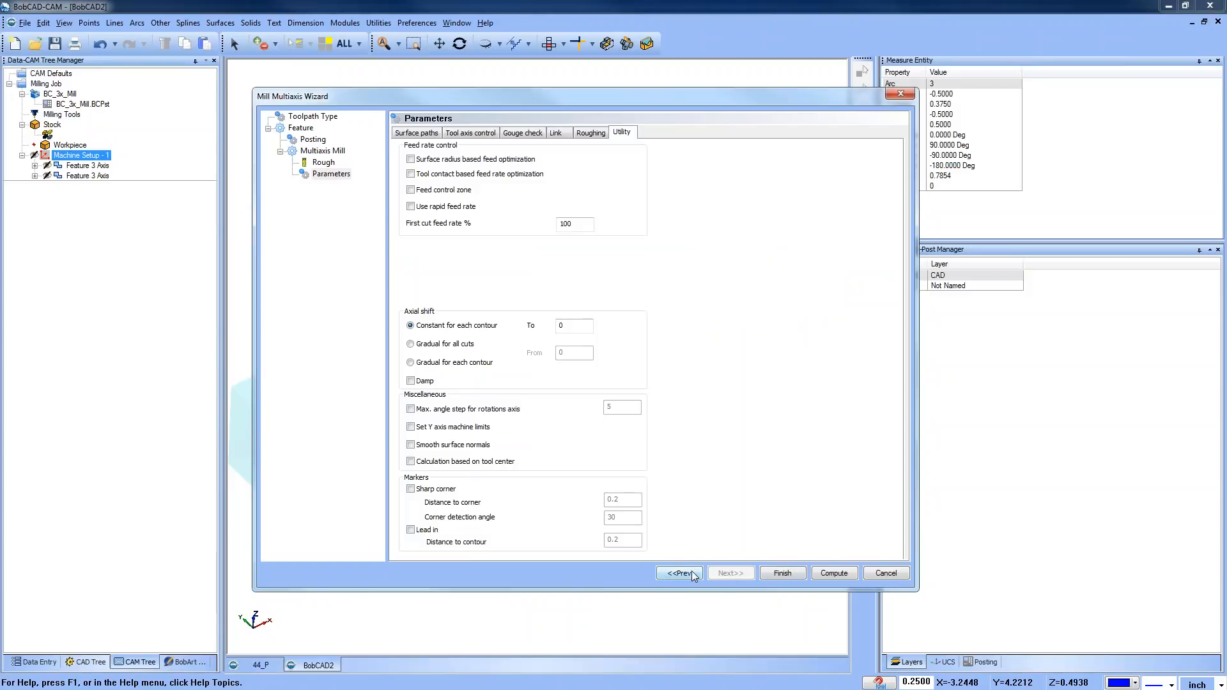
left_click(450, 134)
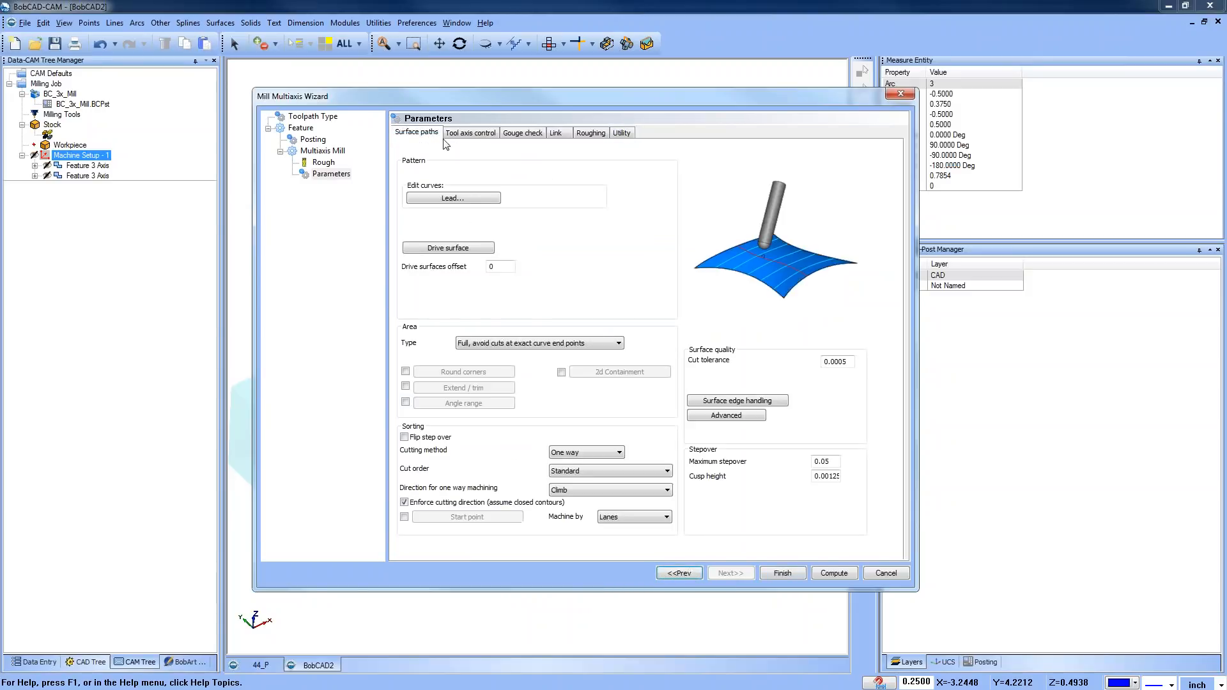
left_click(517, 135)
left_click(555, 136)
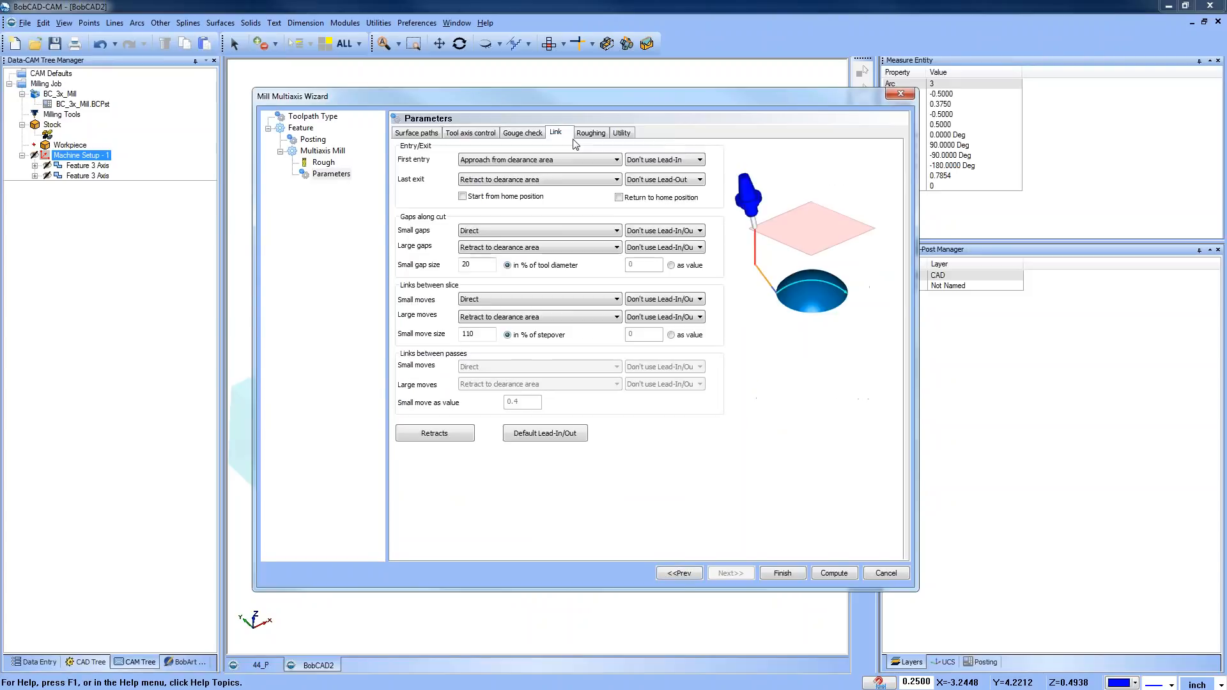
left_click(591, 136)
left_click(622, 136)
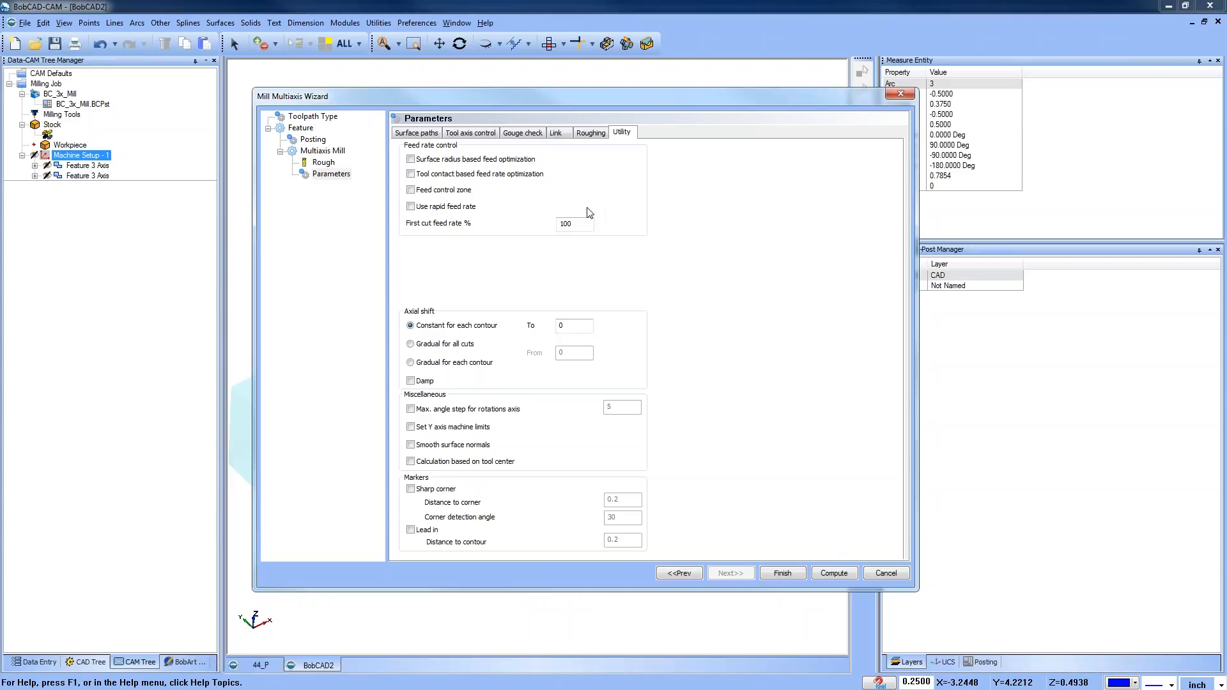
left_click(419, 133)
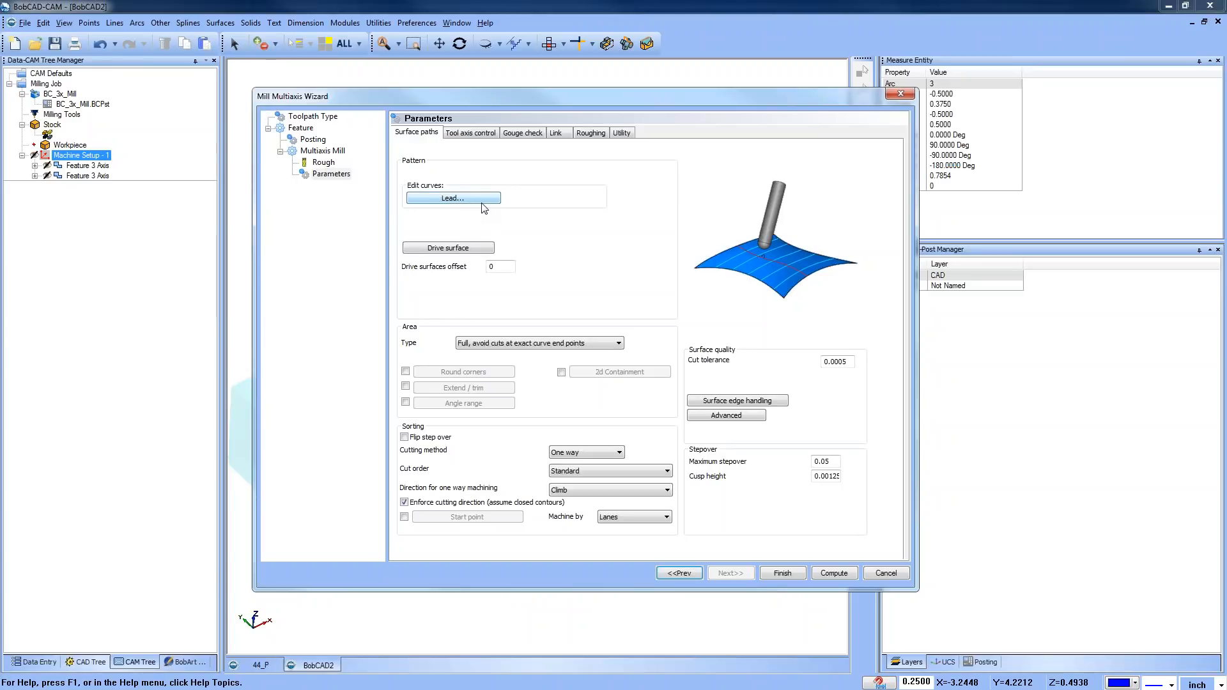
Set the tool axis control output format to 3 Axis
left_click(477, 135)
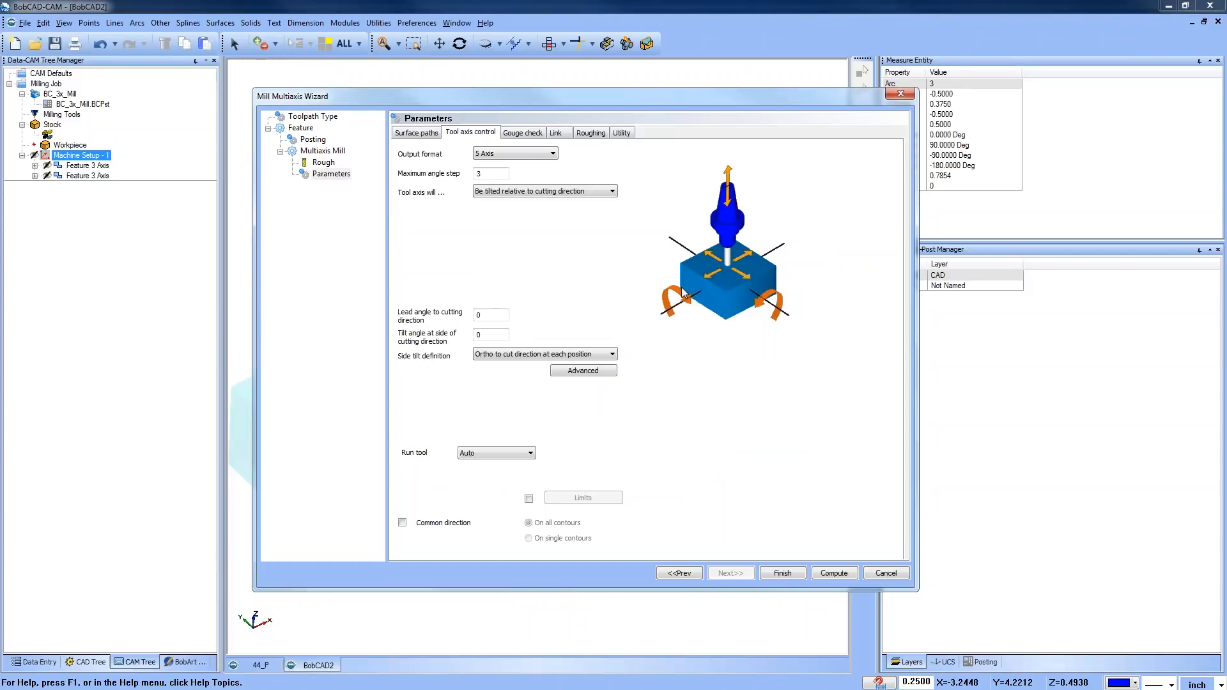
left_click(528, 155)
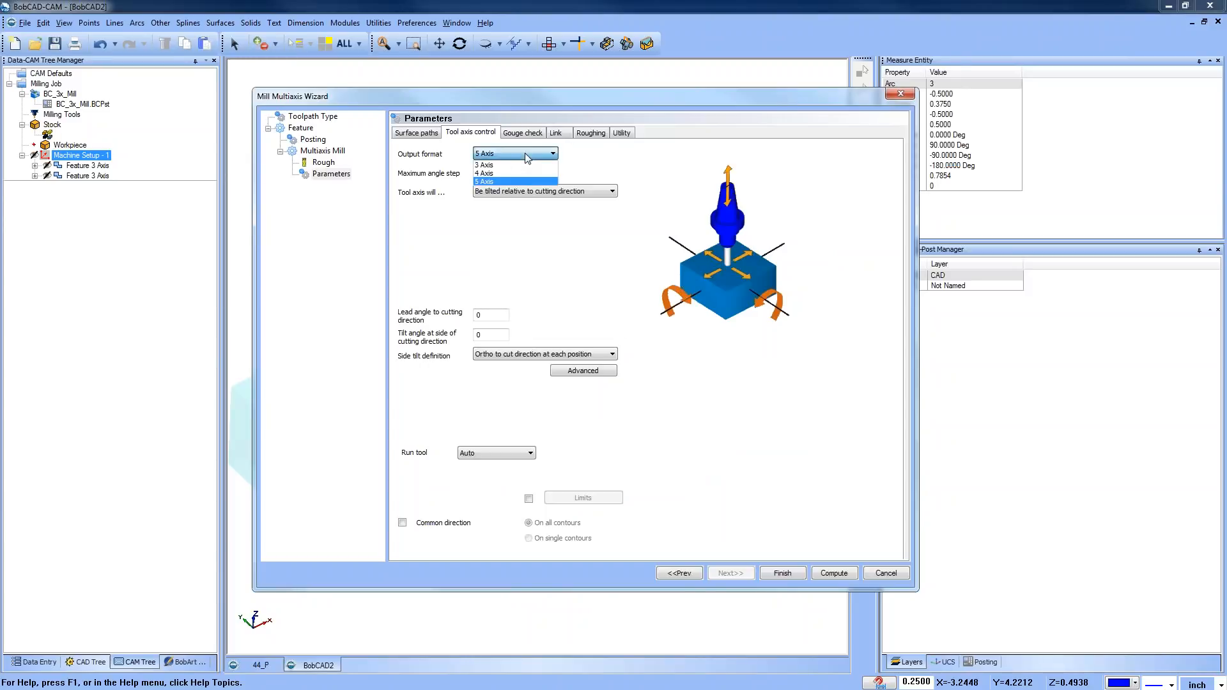
left_click(525, 165)
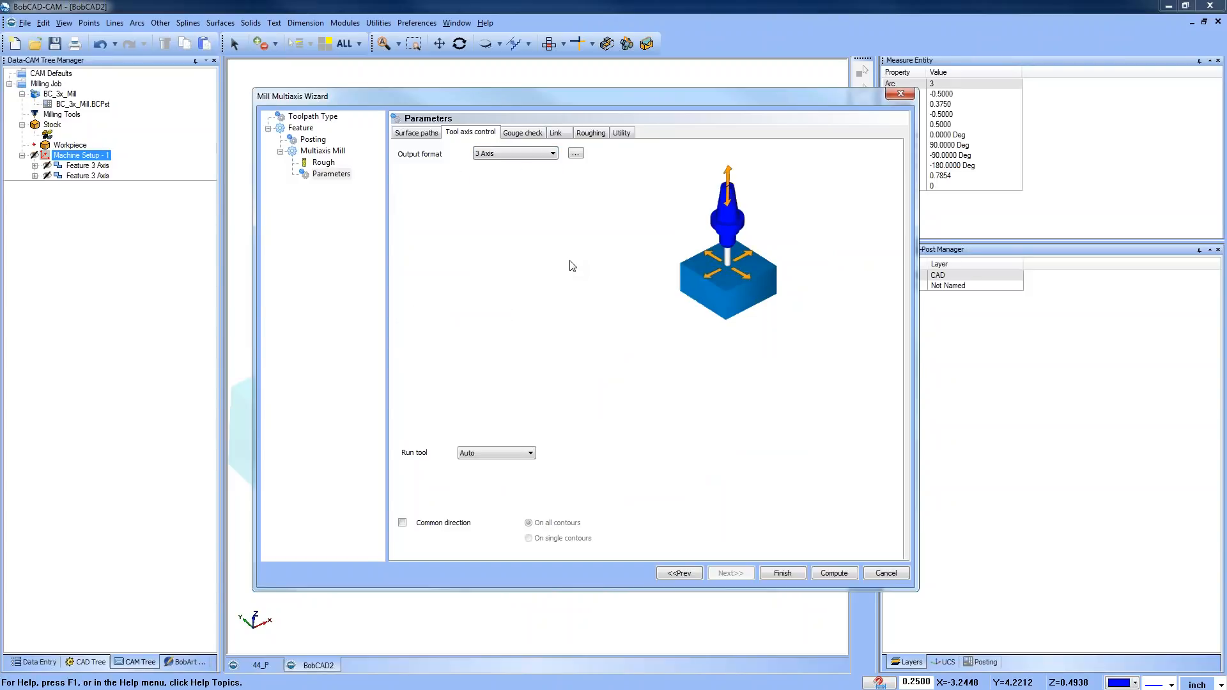
Review the gouge check and link settings, including the retract clearance area and distances, and accept the retract settings
left_click(528, 133)
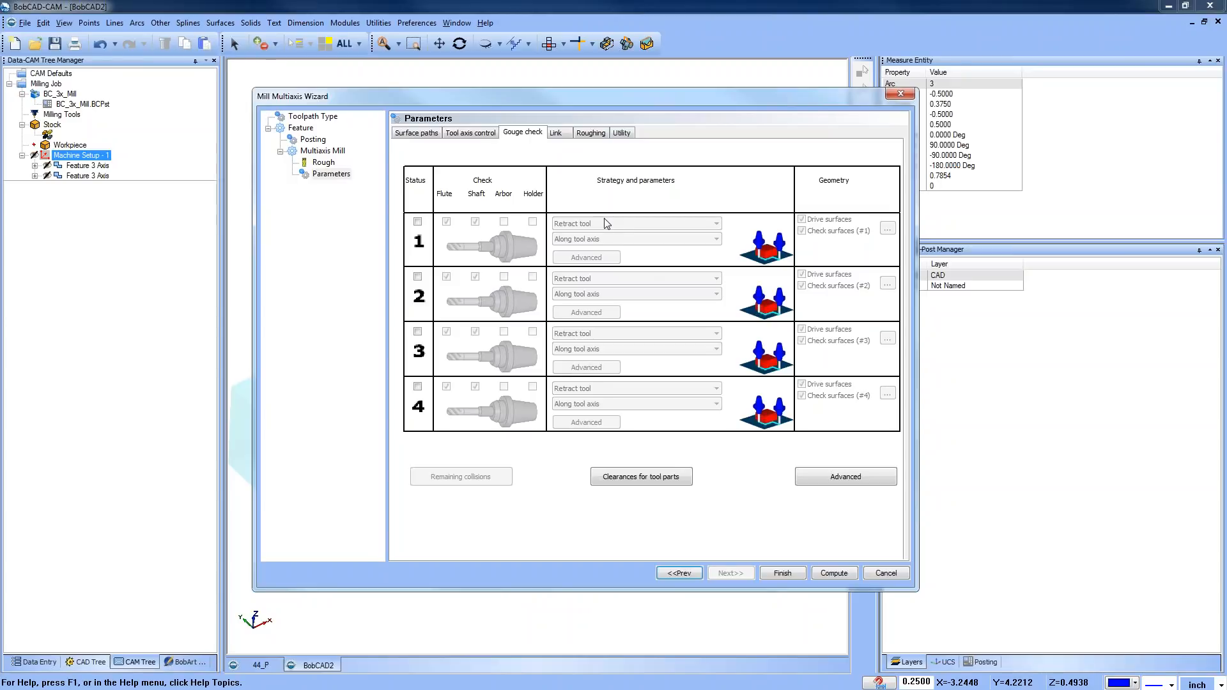
left_click(558, 133)
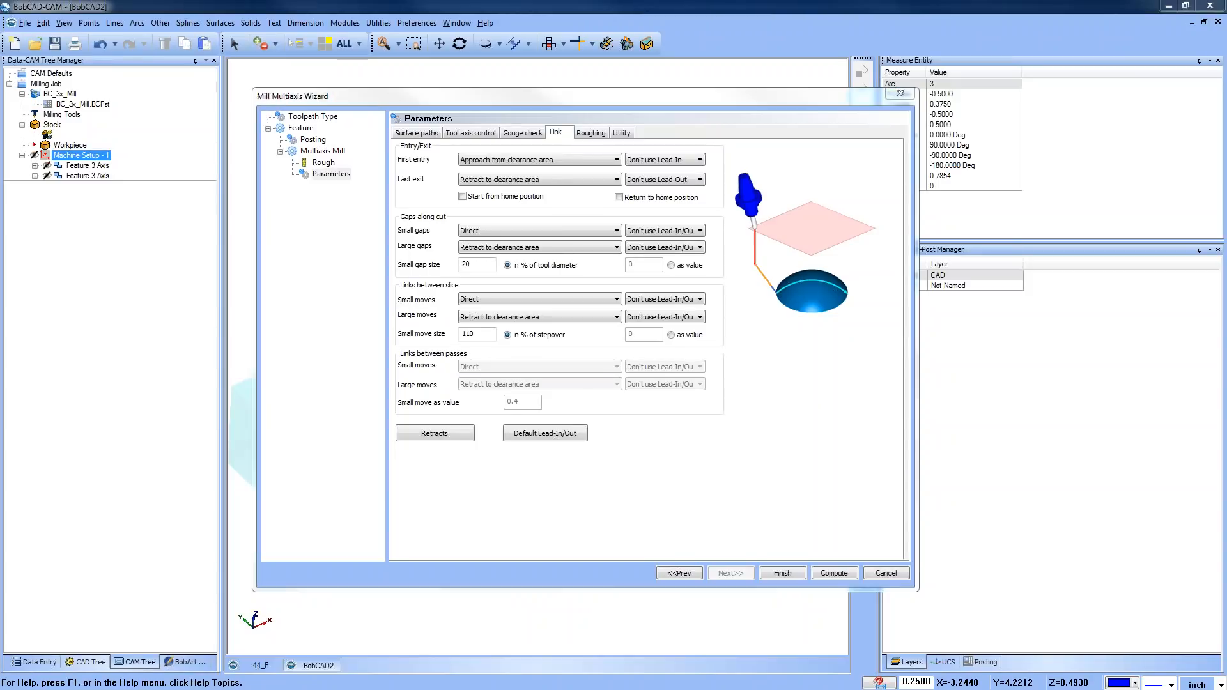
mouse_move(374, 412)
left_mouse_down()
mouse_move(461, 473)
mouse_move(494, 409)
mouse_move(348, 404)
left_mouse_up()
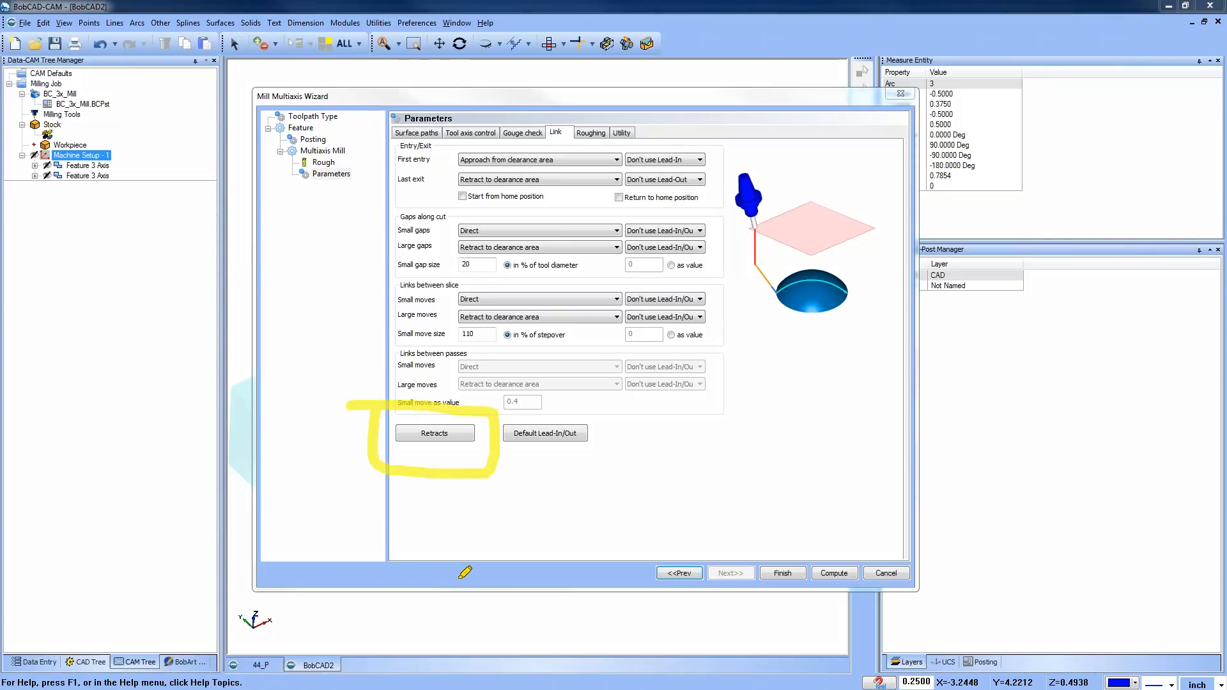
mouse_move(580, 578)
left_mouse_down()
mouse_move(478, 471)
mouse_move(437, 486)
mouse_move(504, 466)
left_mouse_up()
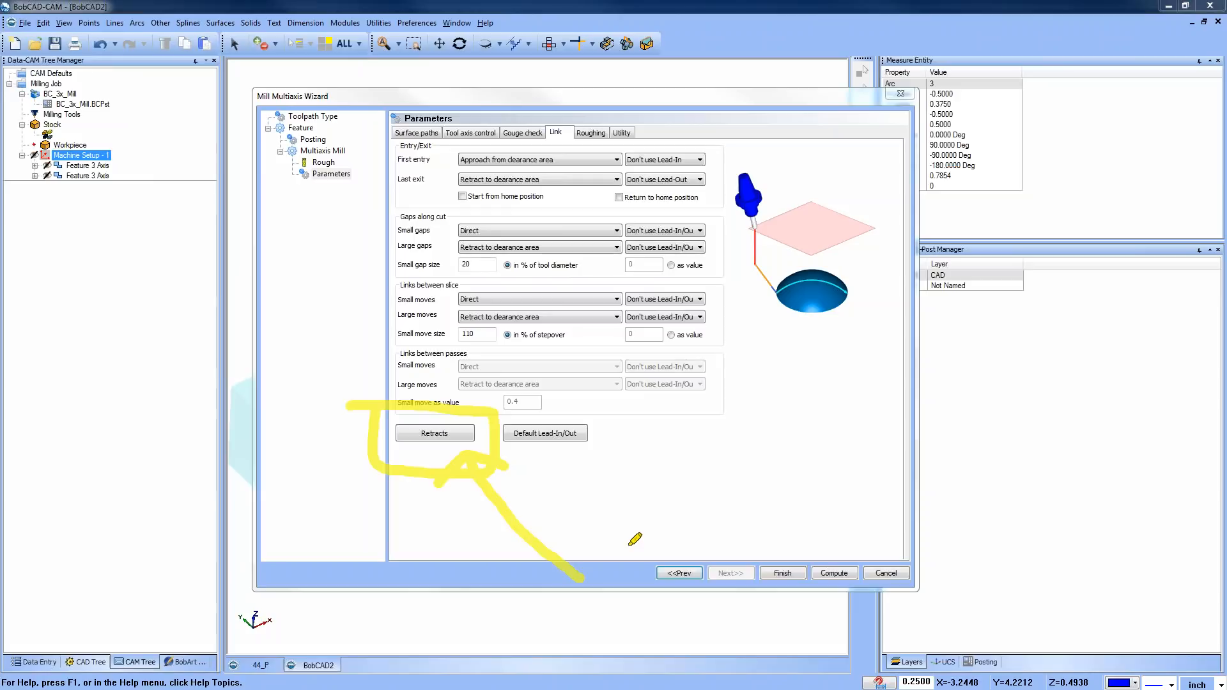
right_click(58, 217)
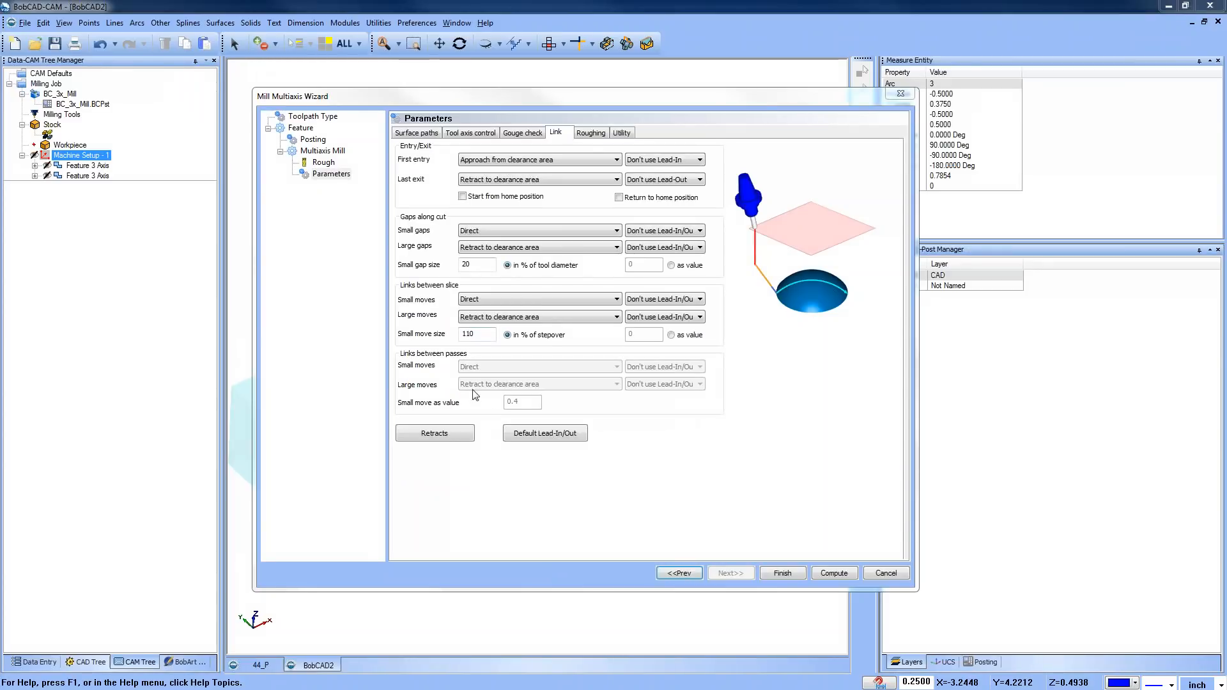
left_click(446, 433)
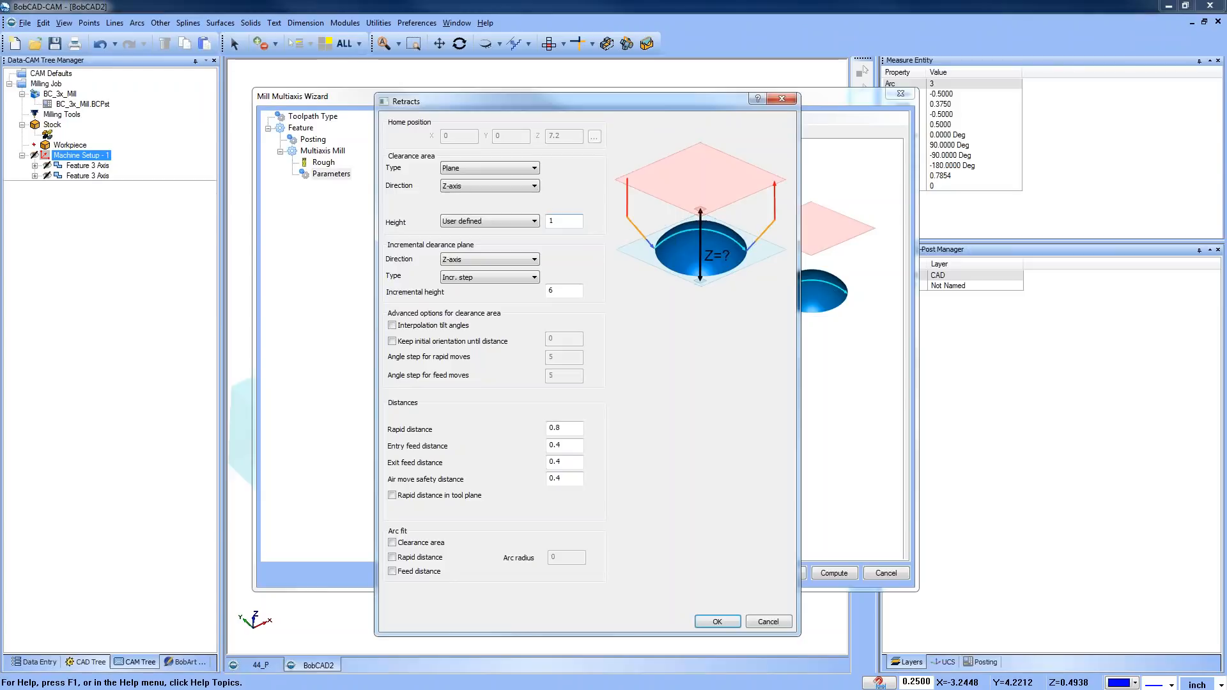
left_click(717, 622)
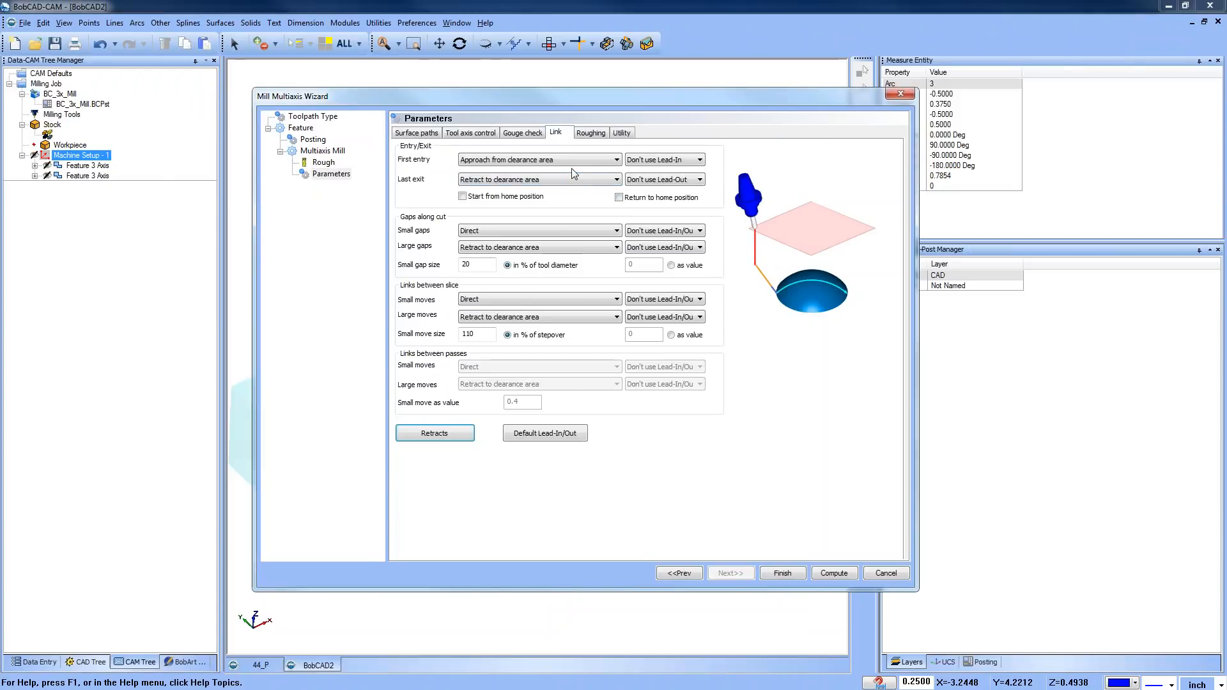
Select the upper edge loop of the pocket without blue boundary curves as the lead curve, using Constant Z selection
left_click(416, 132)
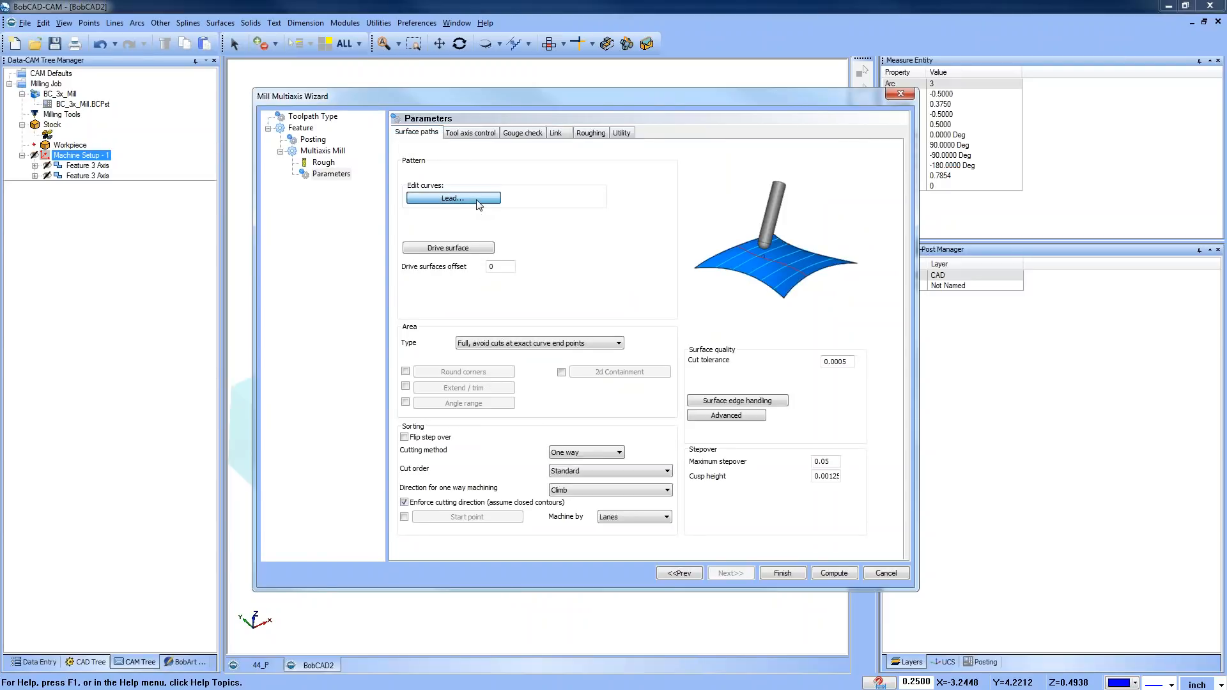
left_click(453, 198)
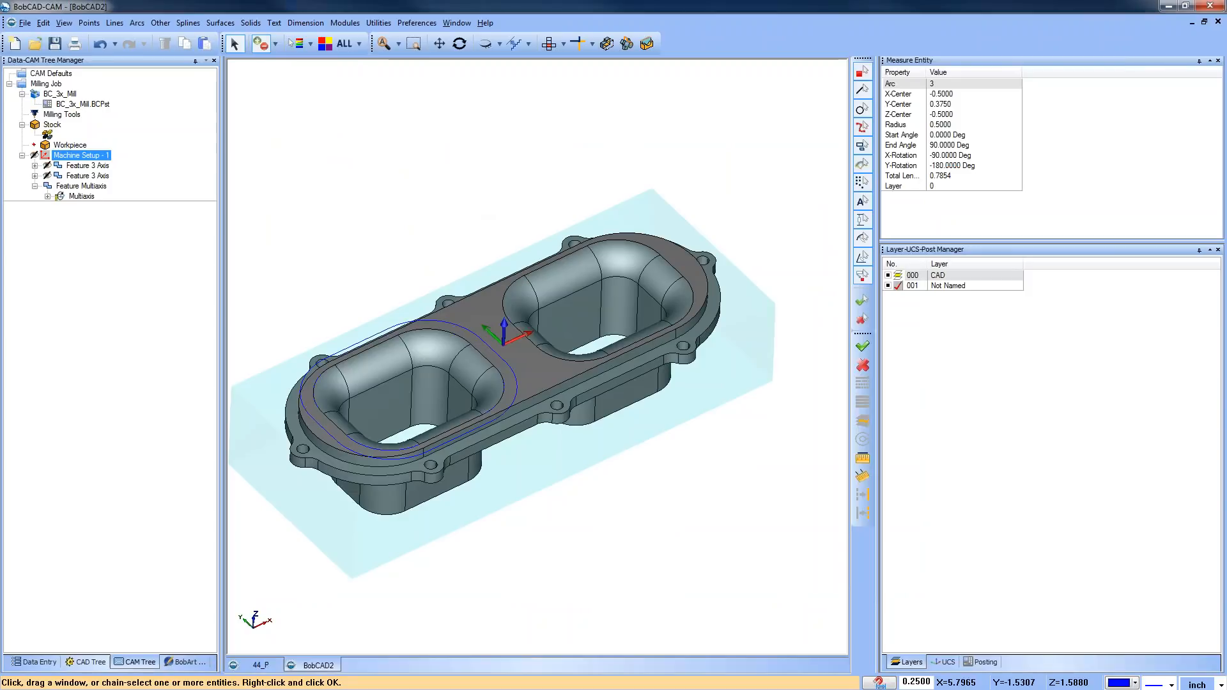
left_click(888, 275)
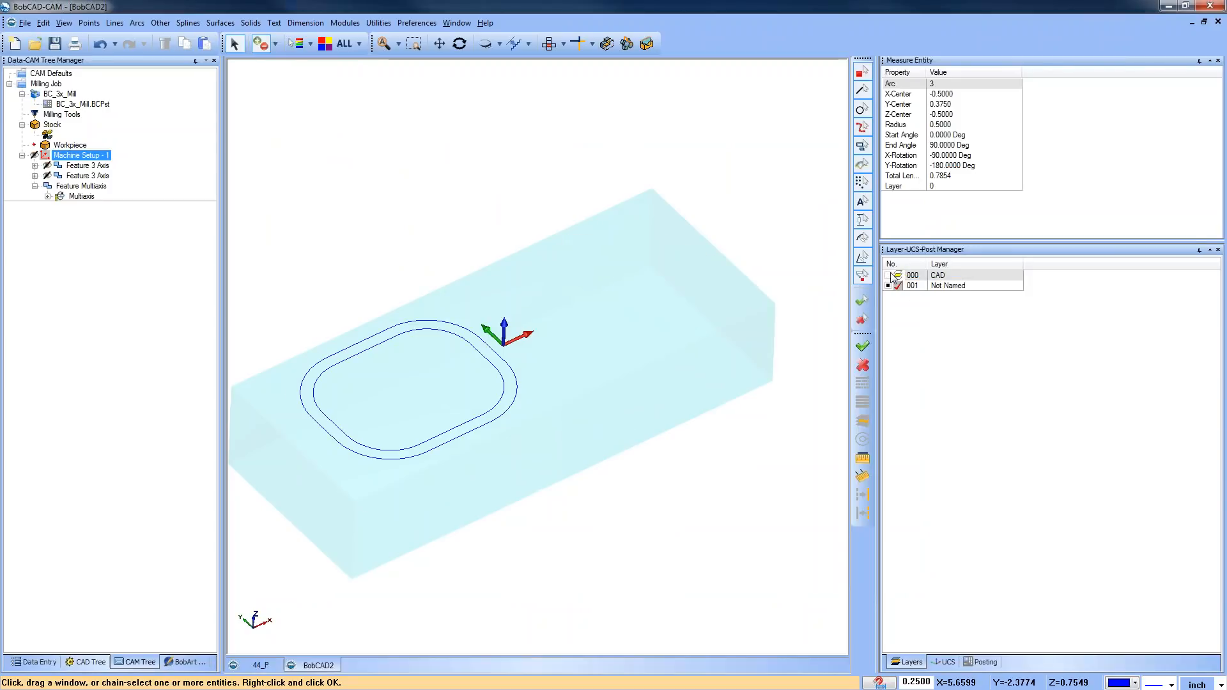
left_click(887, 276)
left_click(570, 255)
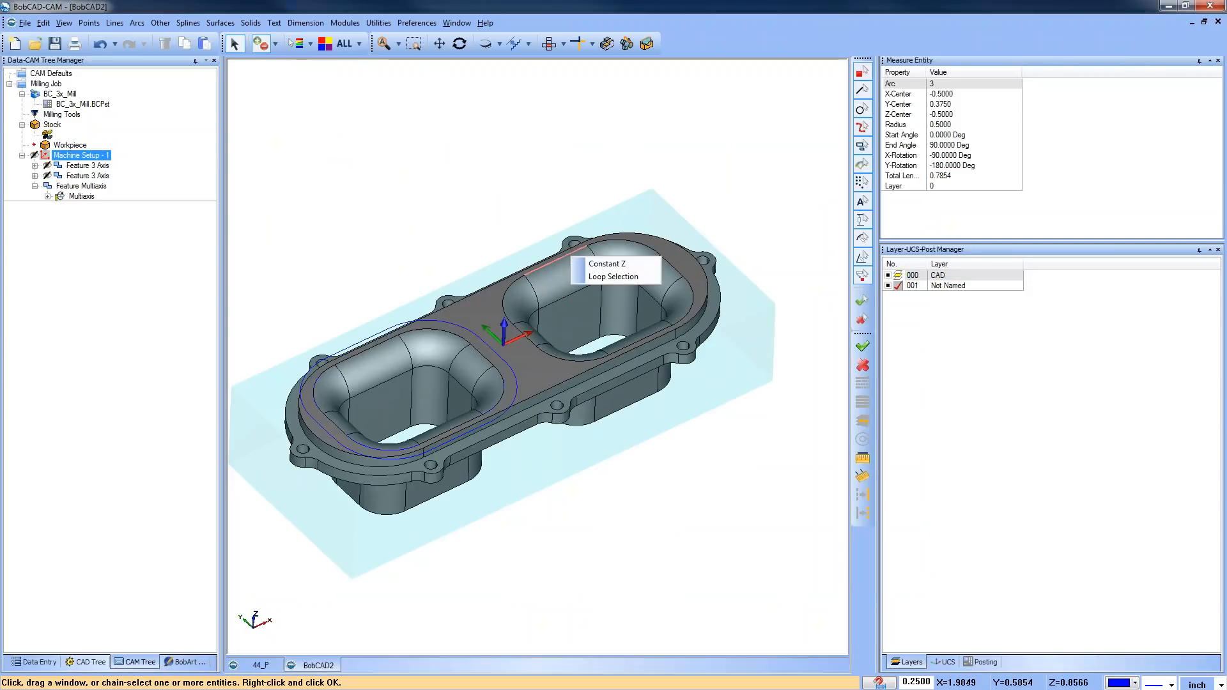
left_click(607, 264)
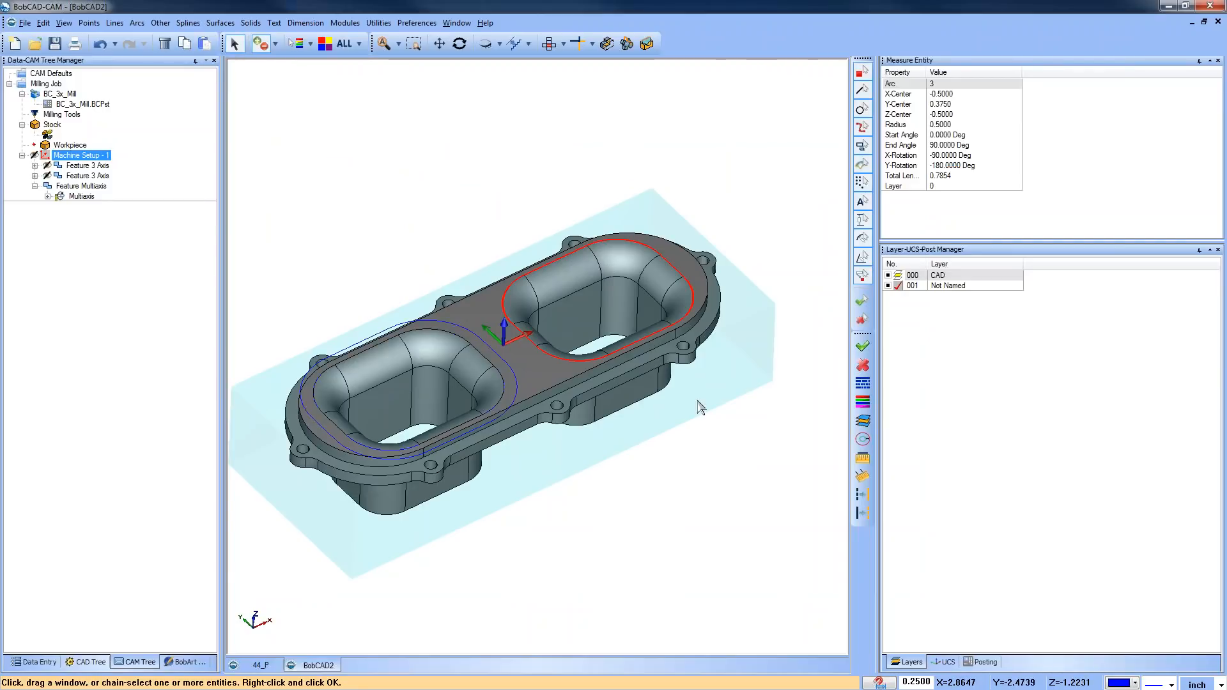
scroll(699, 405, "up", 2)
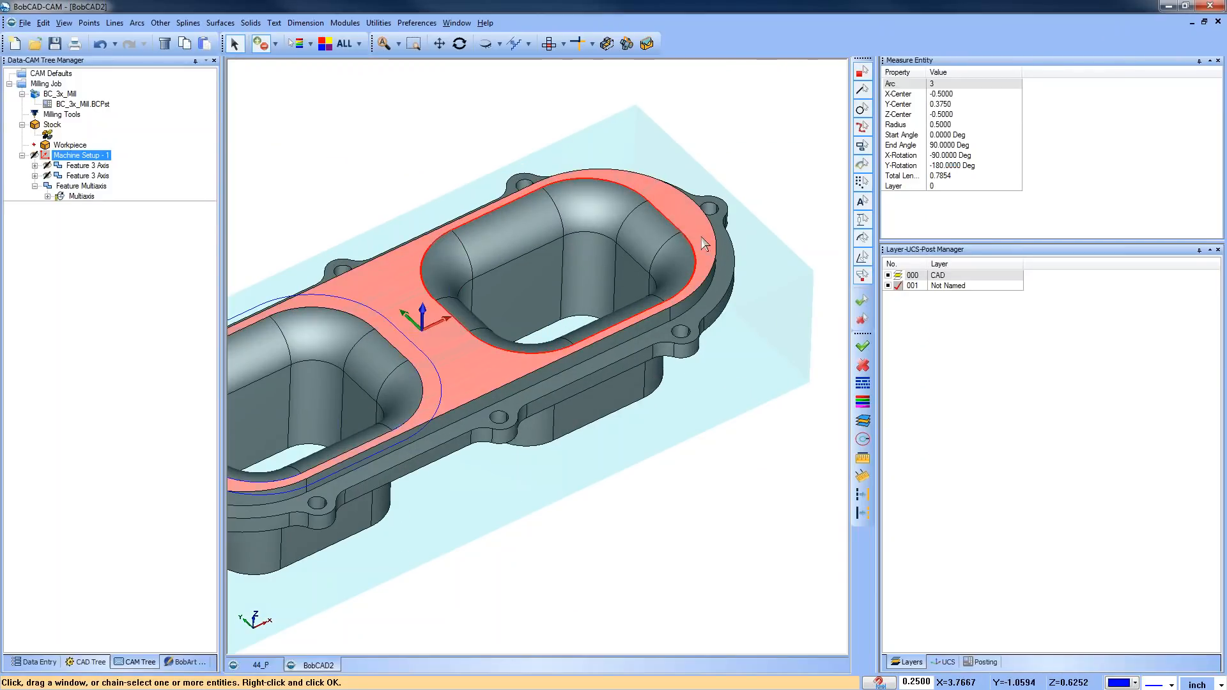
key("space")
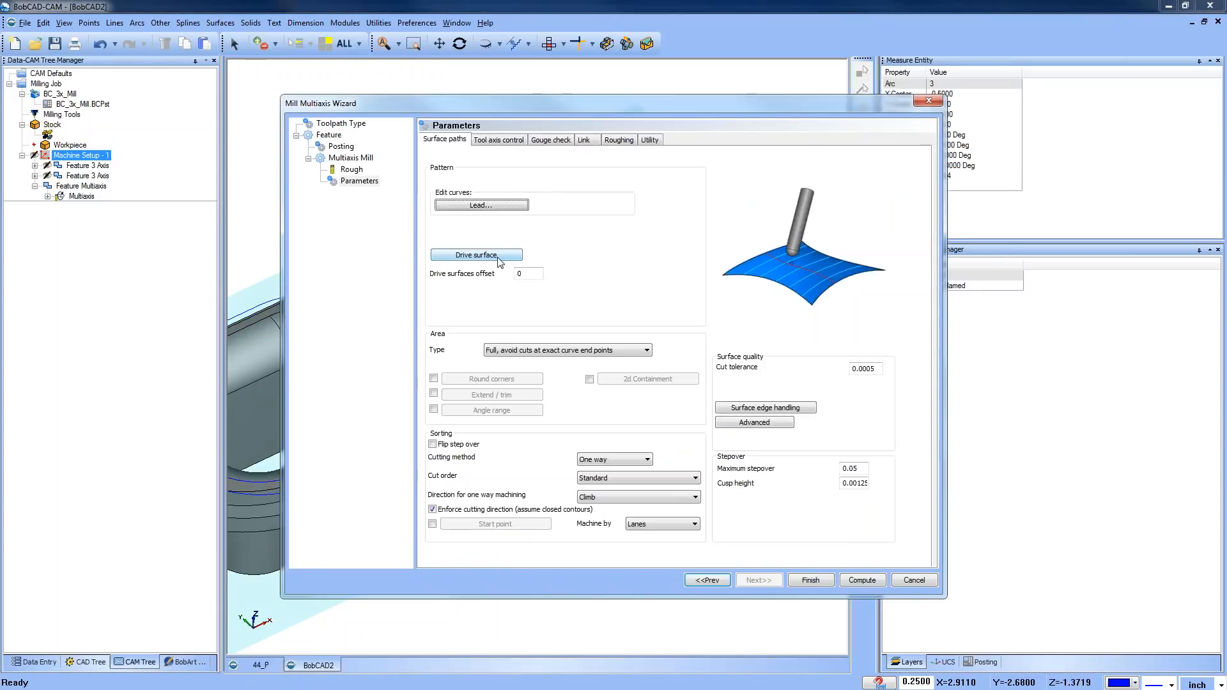
Select the eight rounded faces around the same pocket's opening as the drive surfaces and confirm the selection
left_click(498, 257)
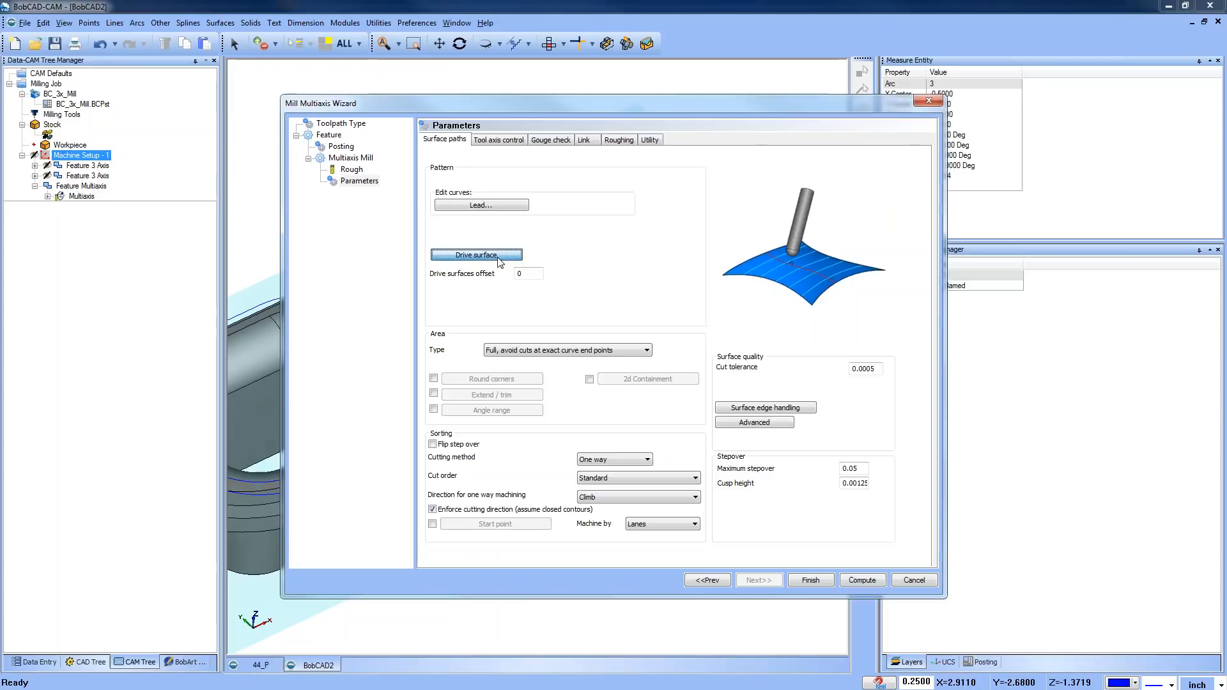
left_click(477, 246)
left_click(531, 214)
left_click(610, 211)
left_click(646, 229)
left_click(673, 258)
middle_click_drag(696, 422, 709, 511)
left_click(619, 355)
left_click(559, 403)
left_click(494, 352)
middle_click_drag(556, 348, 690, 505)
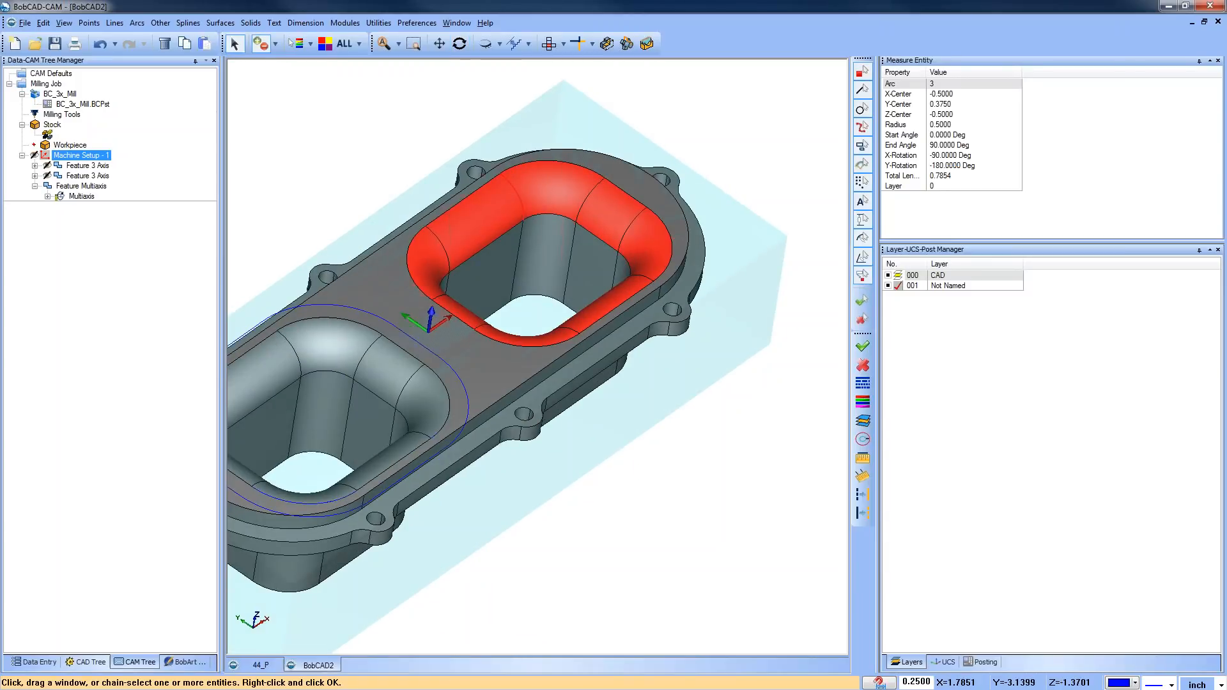
key("space")
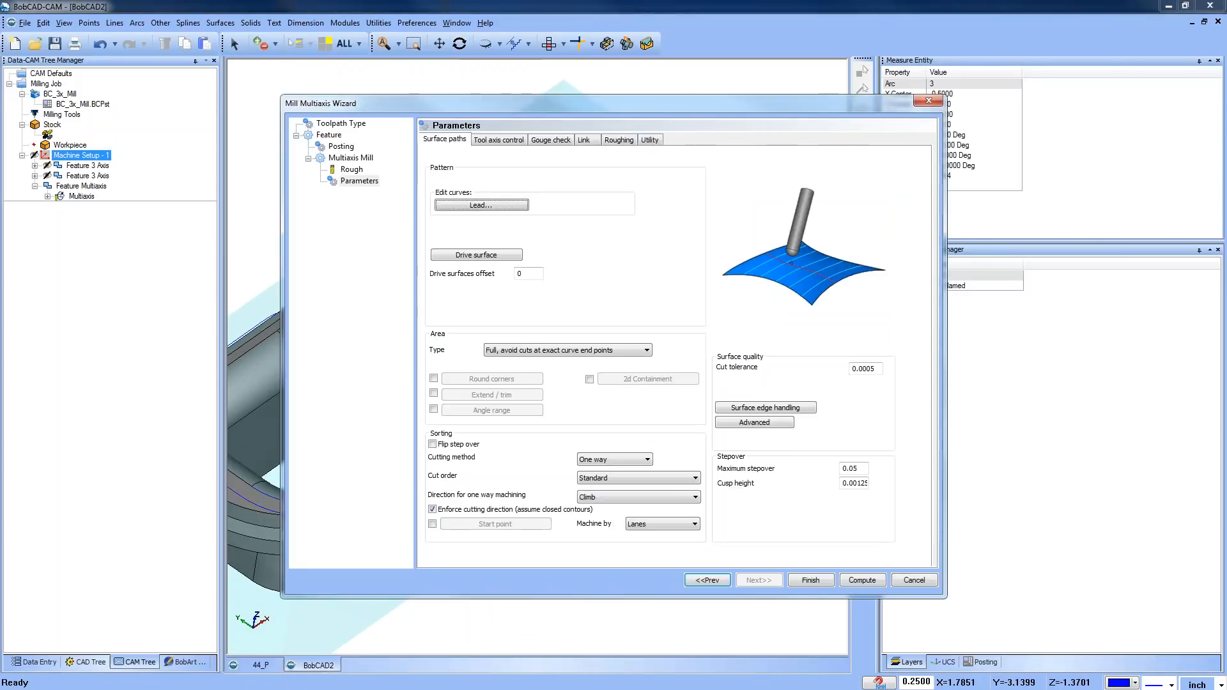
Compute the multiaxis toolpath and inspect its cuts and retract moves over the pocket
left_click(862, 579)
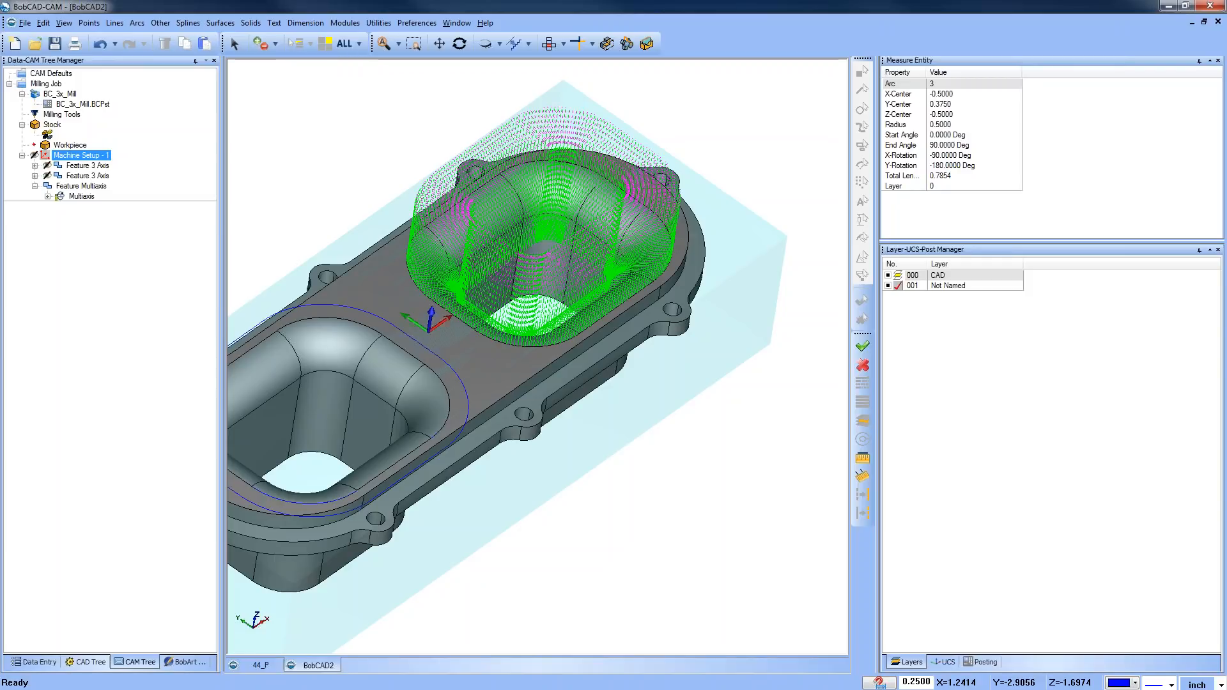
middle_click_drag(644, 387, 608, 467)
scroll(627, 310, "up", 2)
middle_click_drag(507, 369, 425, 246)
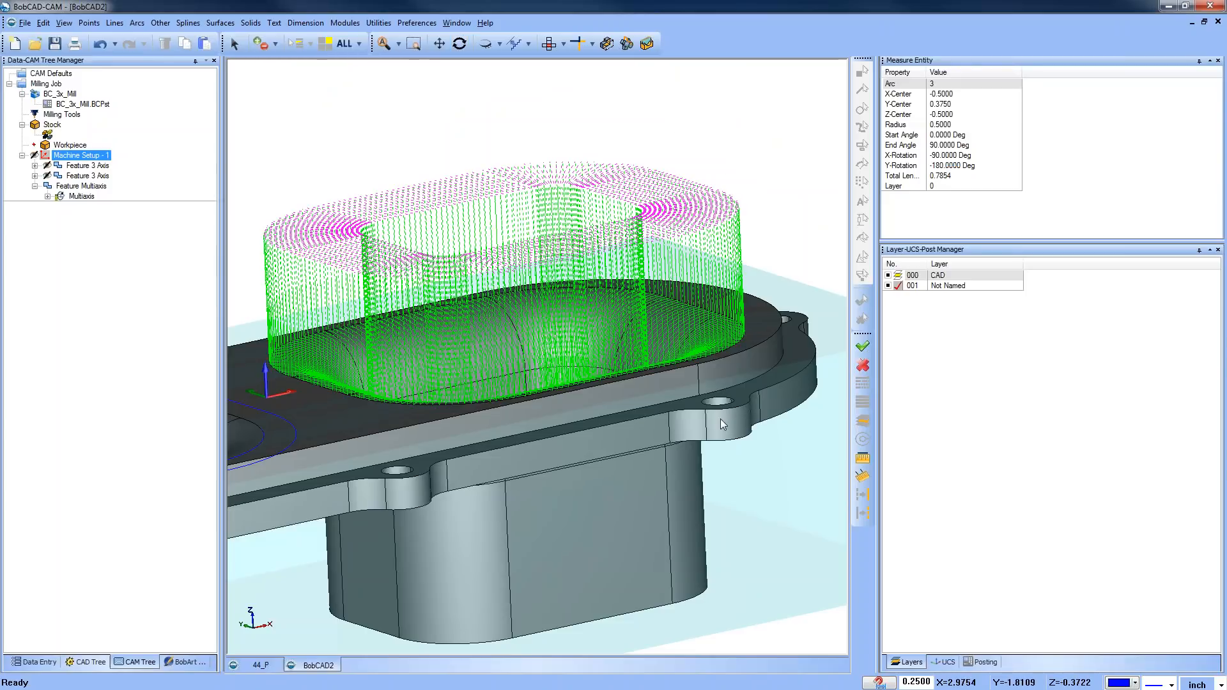
Set the multiaxis feature's cutting method to Zigzag, recompute the toolpath and inspect the passes in the pocket
right_click(83, 187)
left_click(115, 197)
left_click(359, 182)
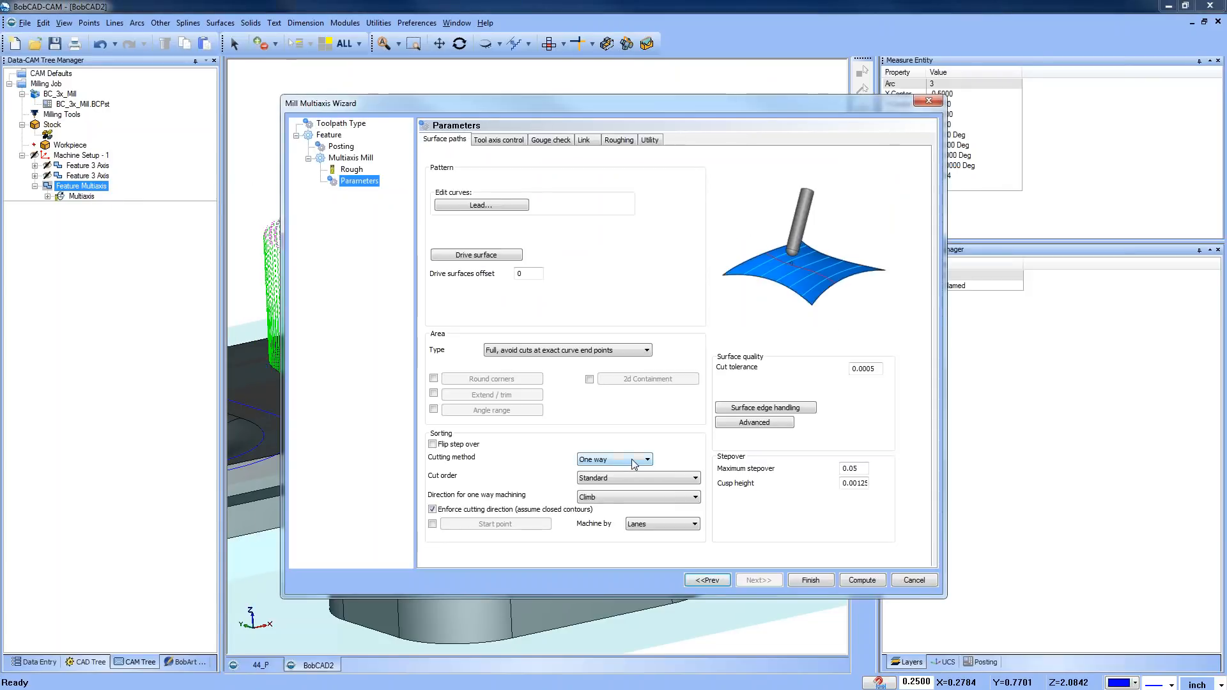
left_click(631, 459)
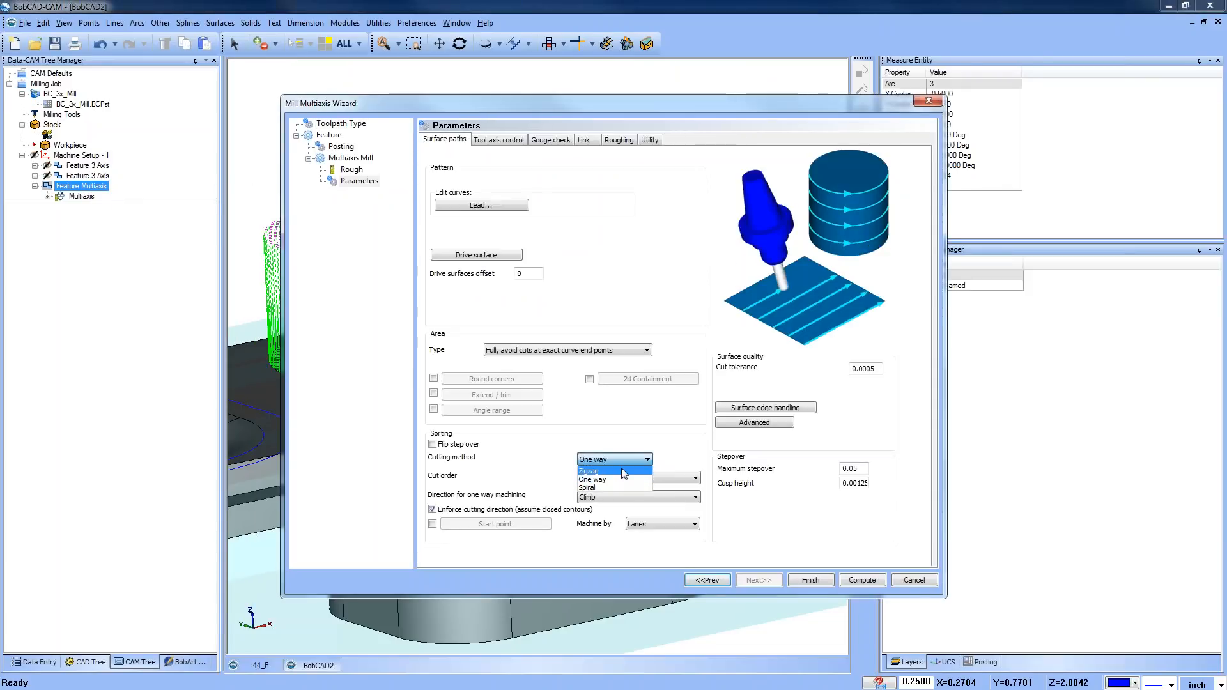
left_click(621, 470)
left_click(873, 582)
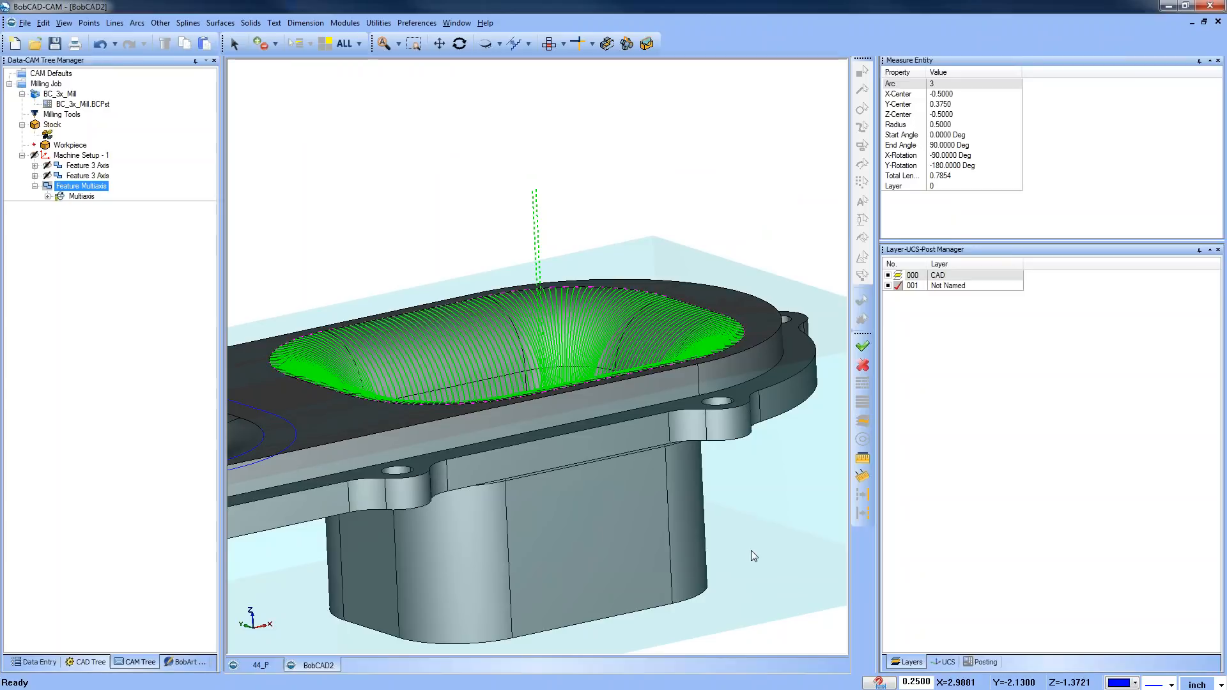
scroll(669, 412, "down", 2)
middle_click_drag(668, 412, 671, 446)
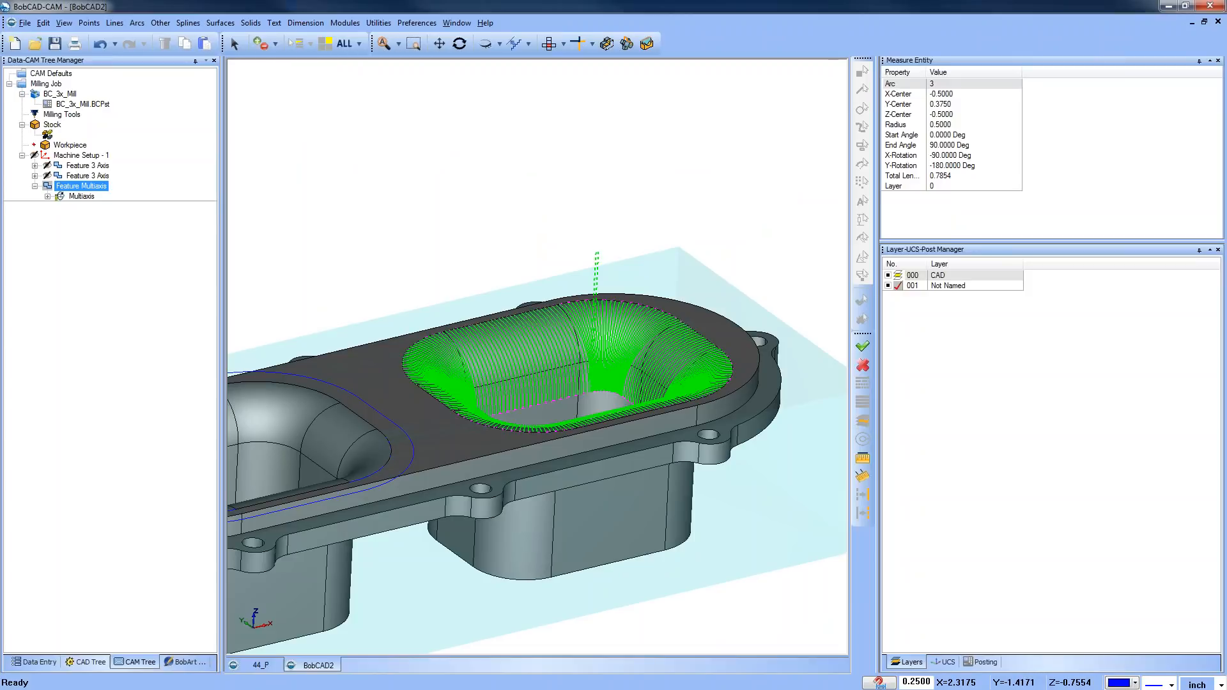
Set the multiaxis feature's cutting method back to One way, recompute and inspect the cuts and retracts around the pocket
right_click(87, 188)
left_click(111, 196)
left_click(359, 181)
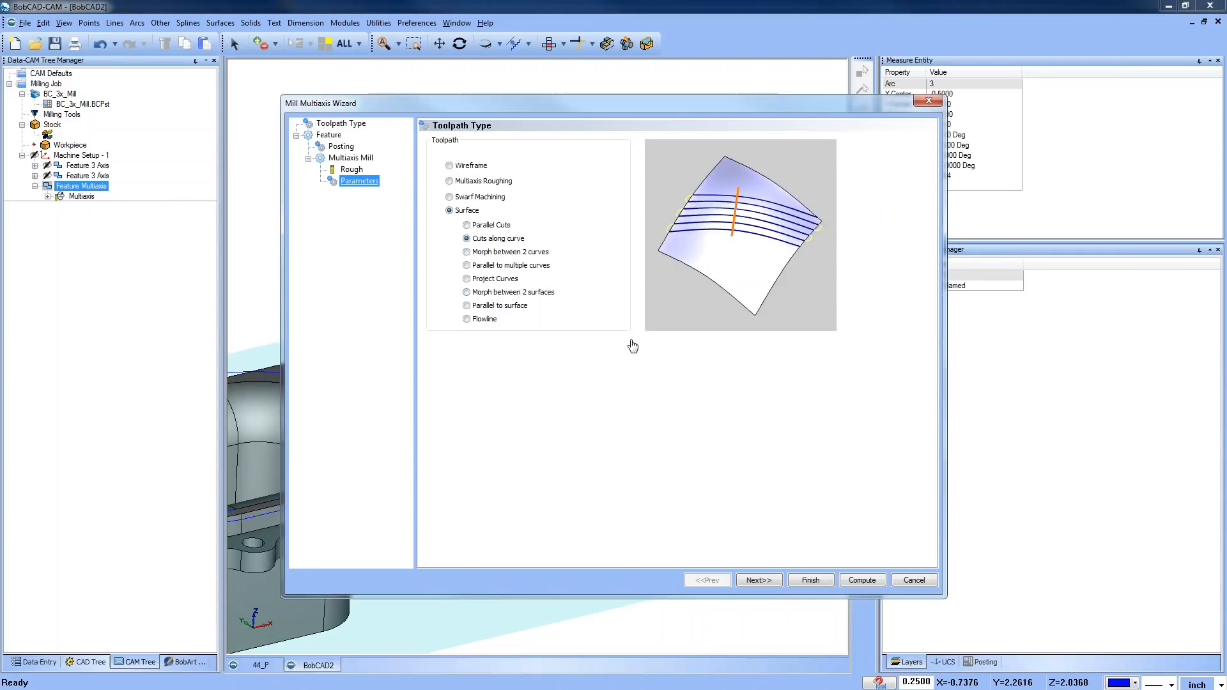
left_click(646, 459)
left_click(612, 479)
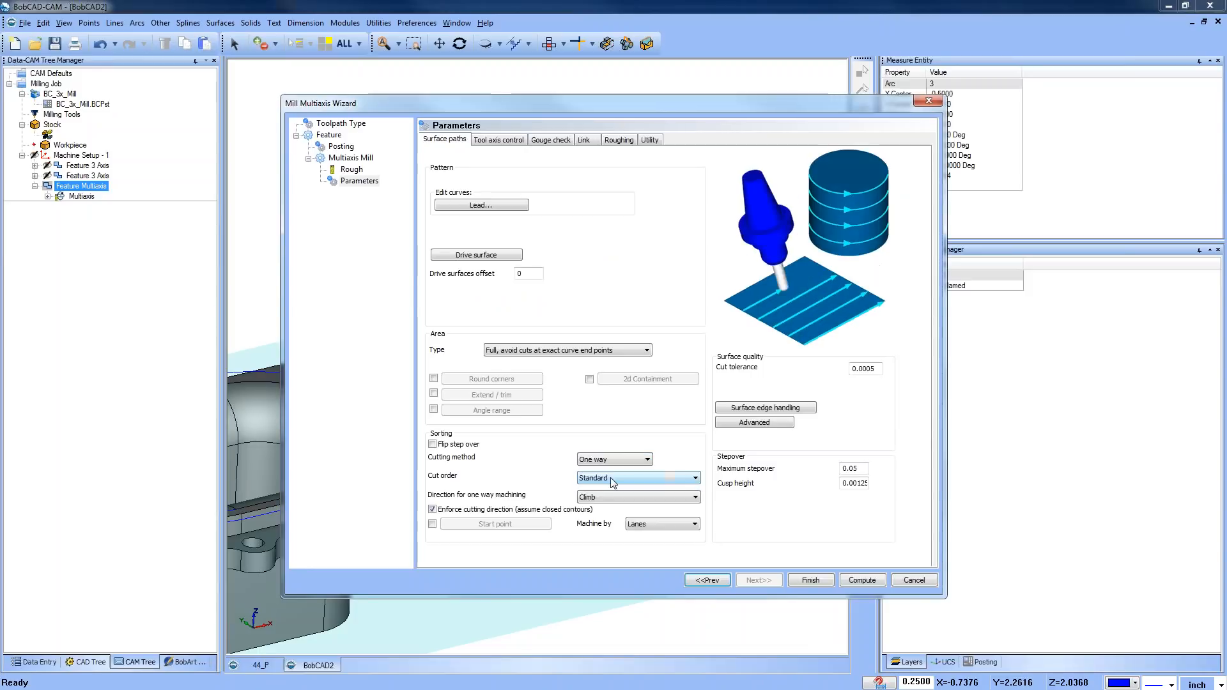
left_click(861, 581)
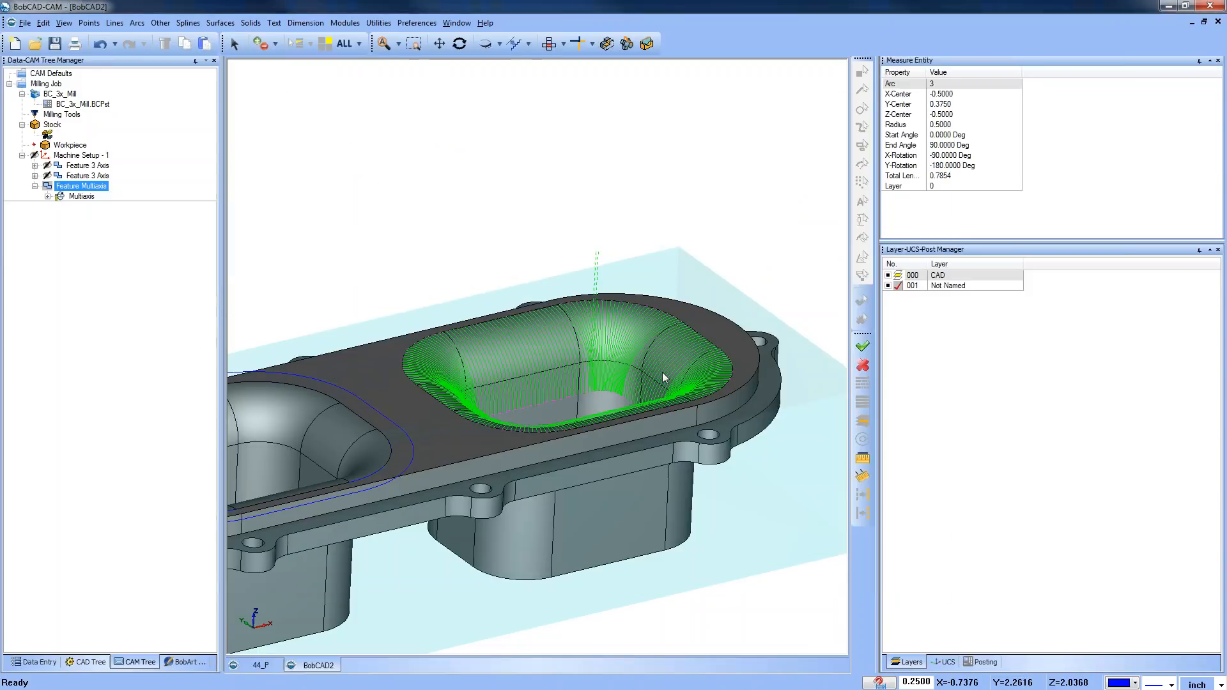
scroll(580, 293, "up", 5)
middle_click_drag(581, 296, 581, 434)
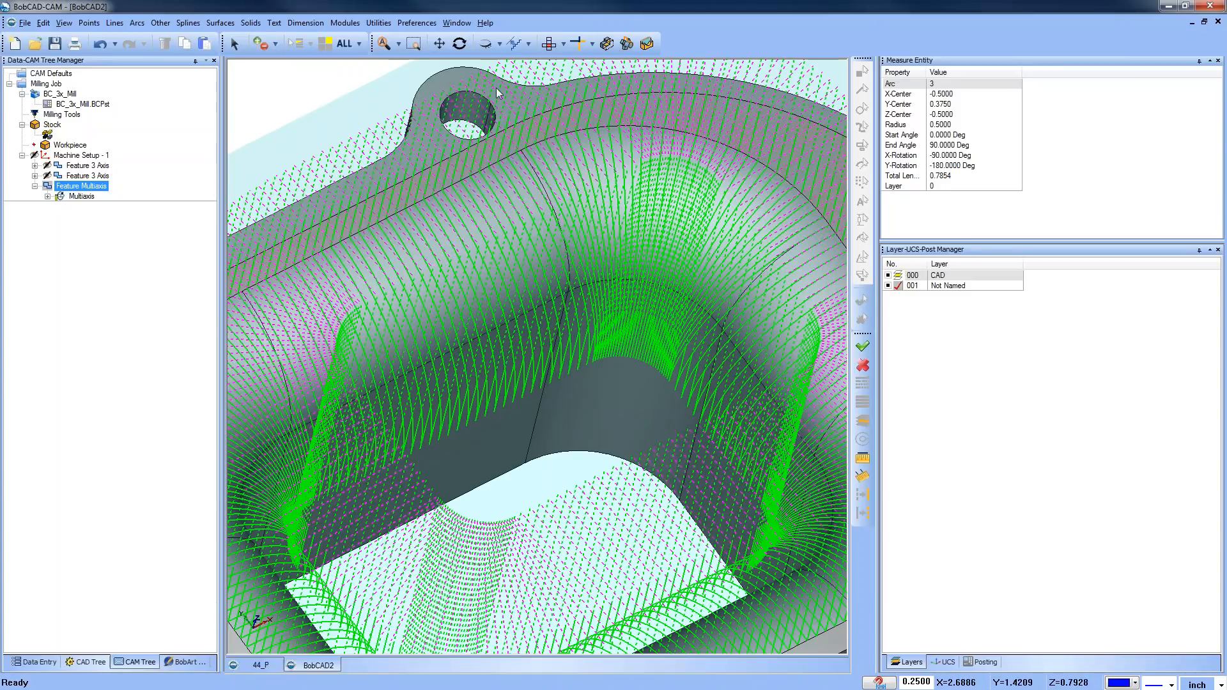
middle_click_drag(627, 441, 575, 409)
scroll(606, 371, "down", 3)
middle_click_drag(553, 470, 612, 422)
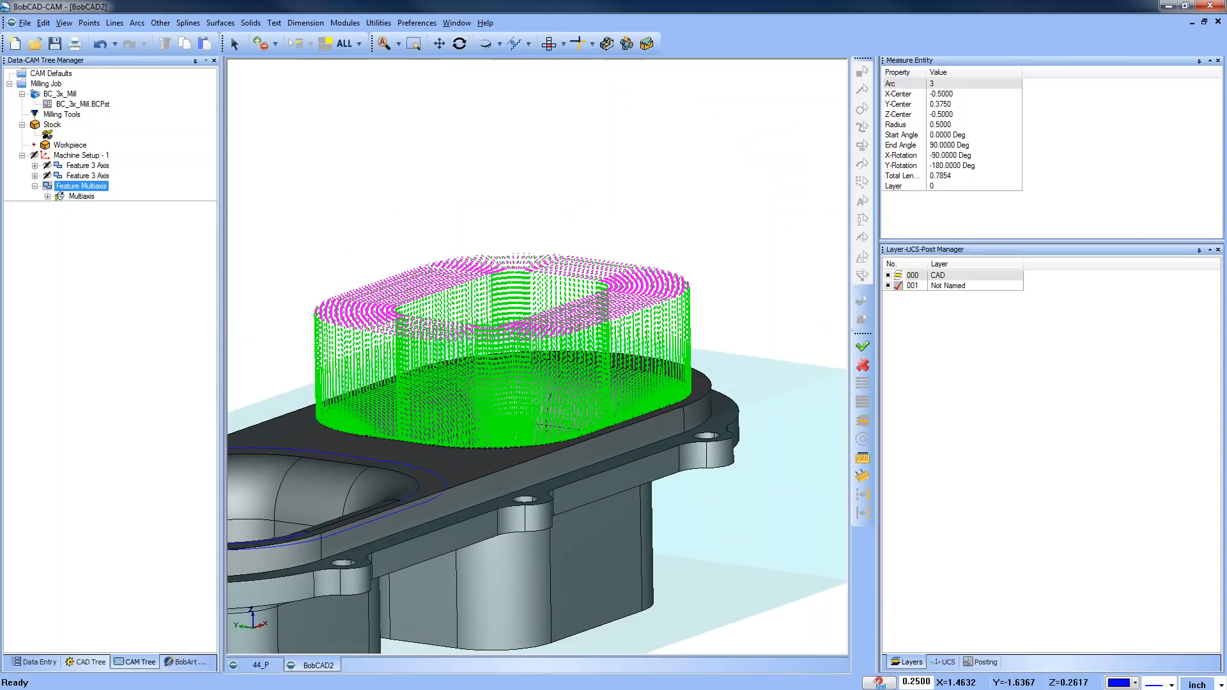
Set the large moves between slices to Clearance blend spline, recompute the multiaxis toolpath and inspect the linking moves inside the pocket
right_click(95, 186)
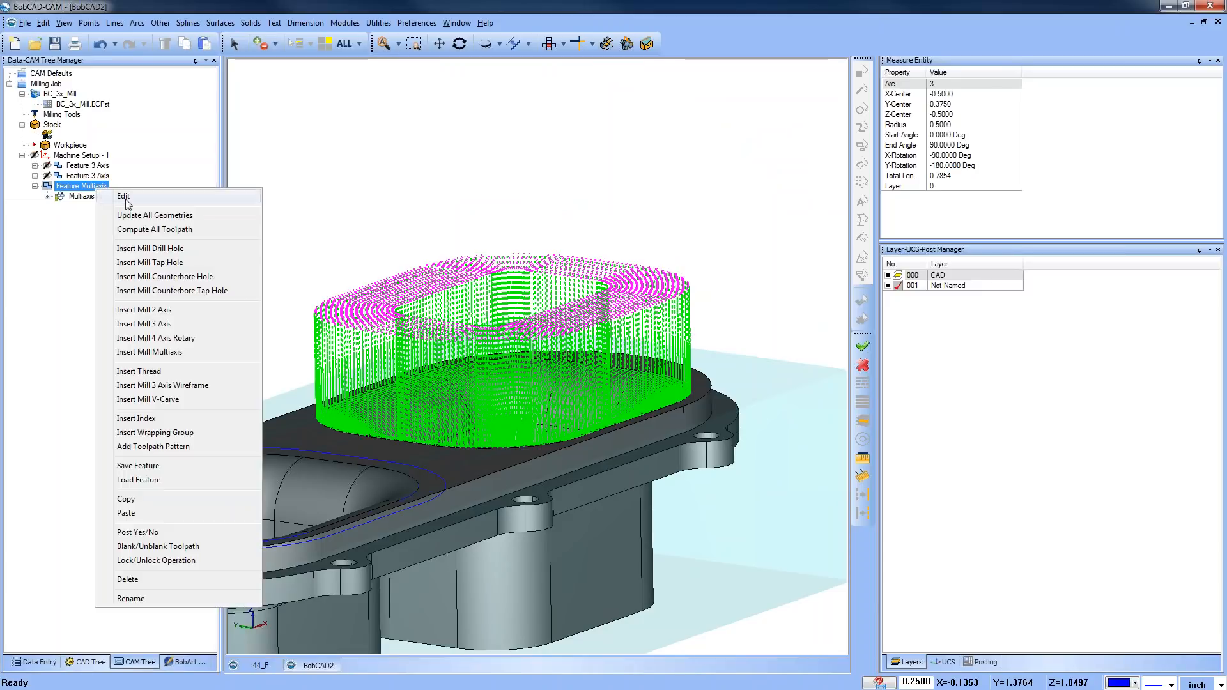
left_click(125, 197)
left_click(359, 181)
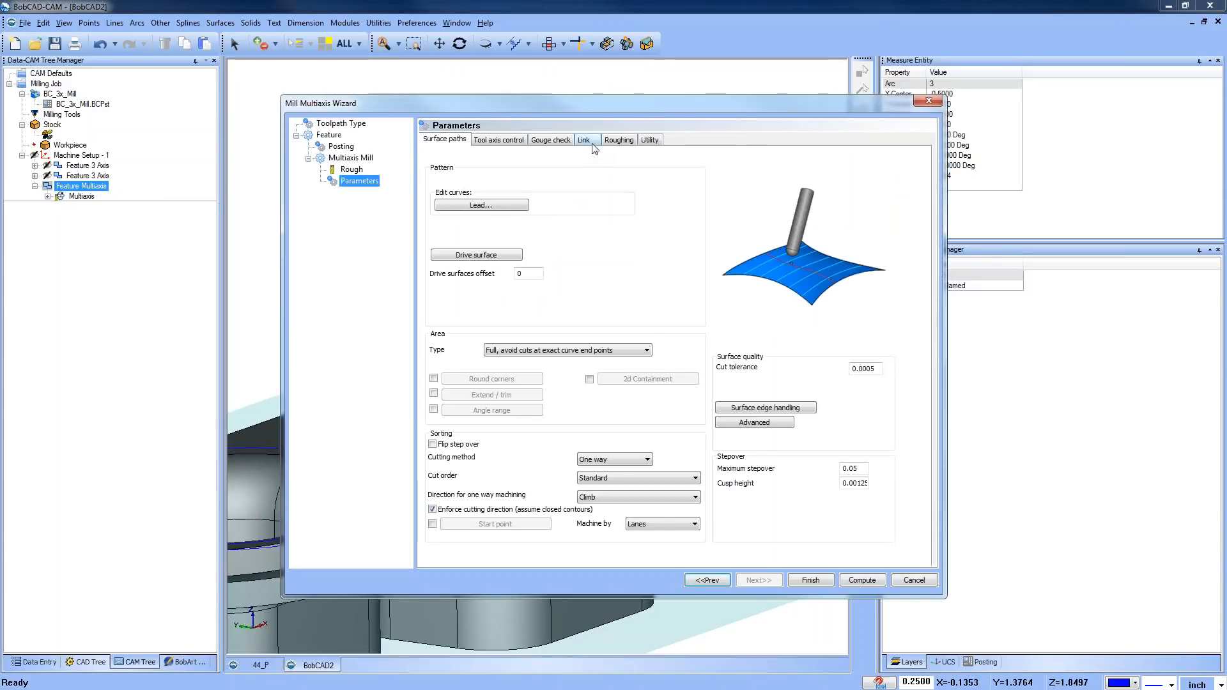
left_click(588, 142)
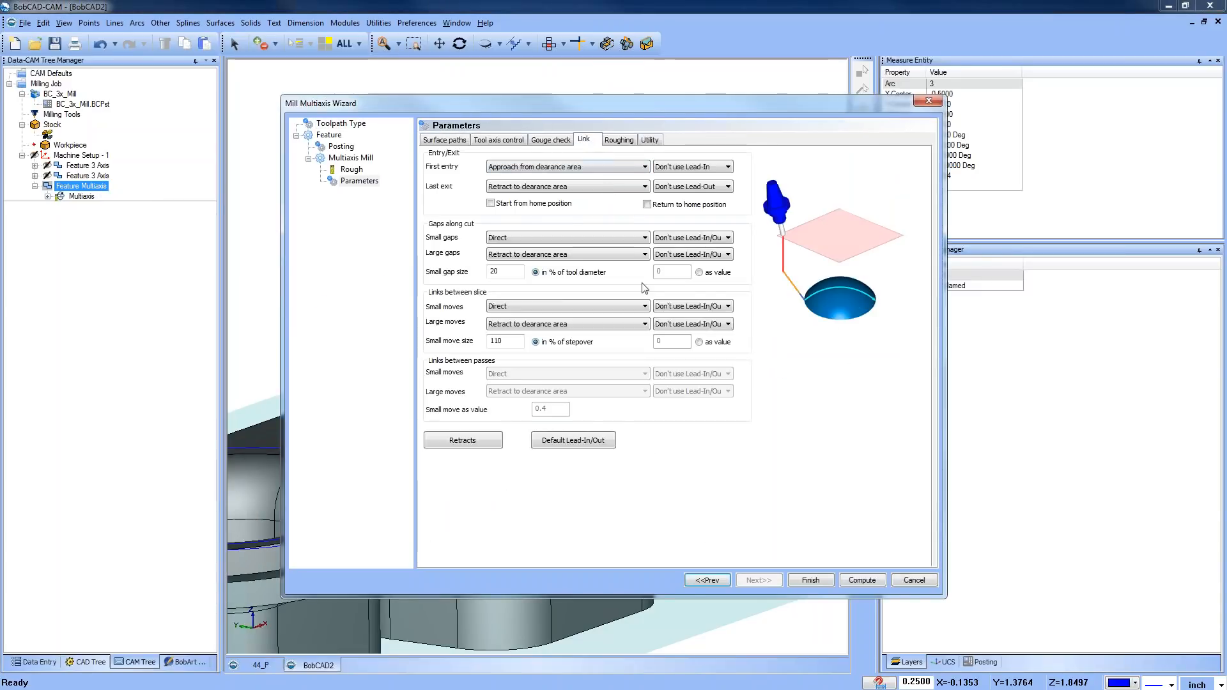
left_click(635, 324)
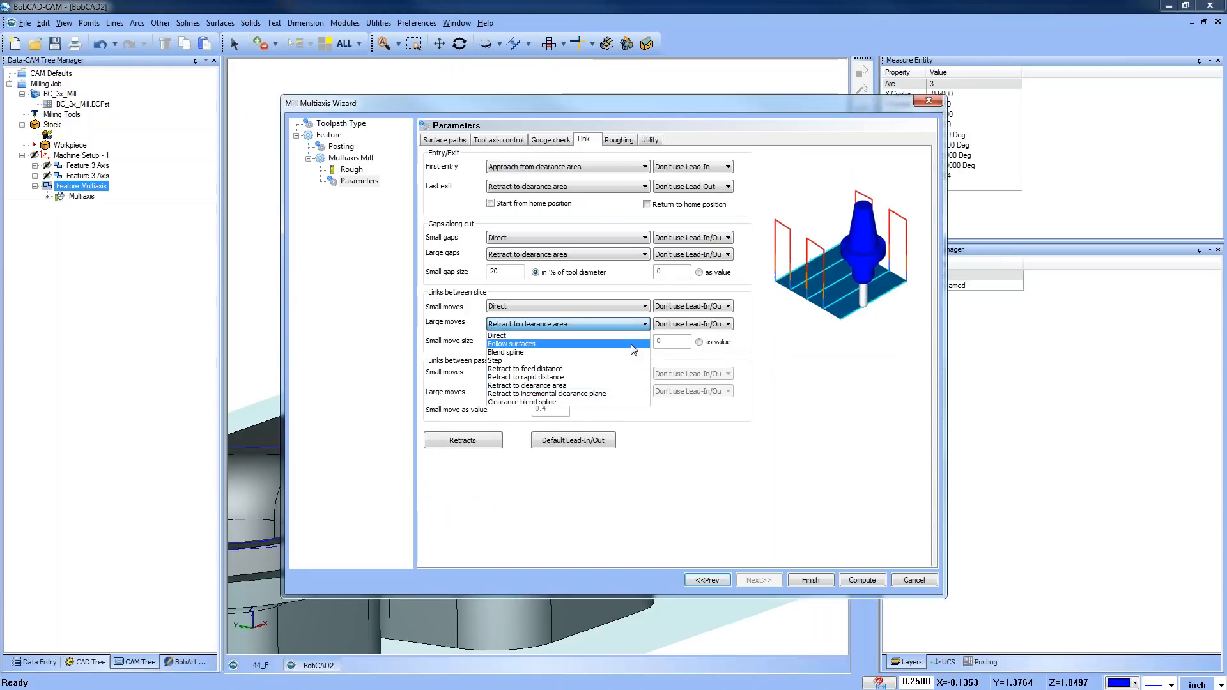
left_click(626, 402)
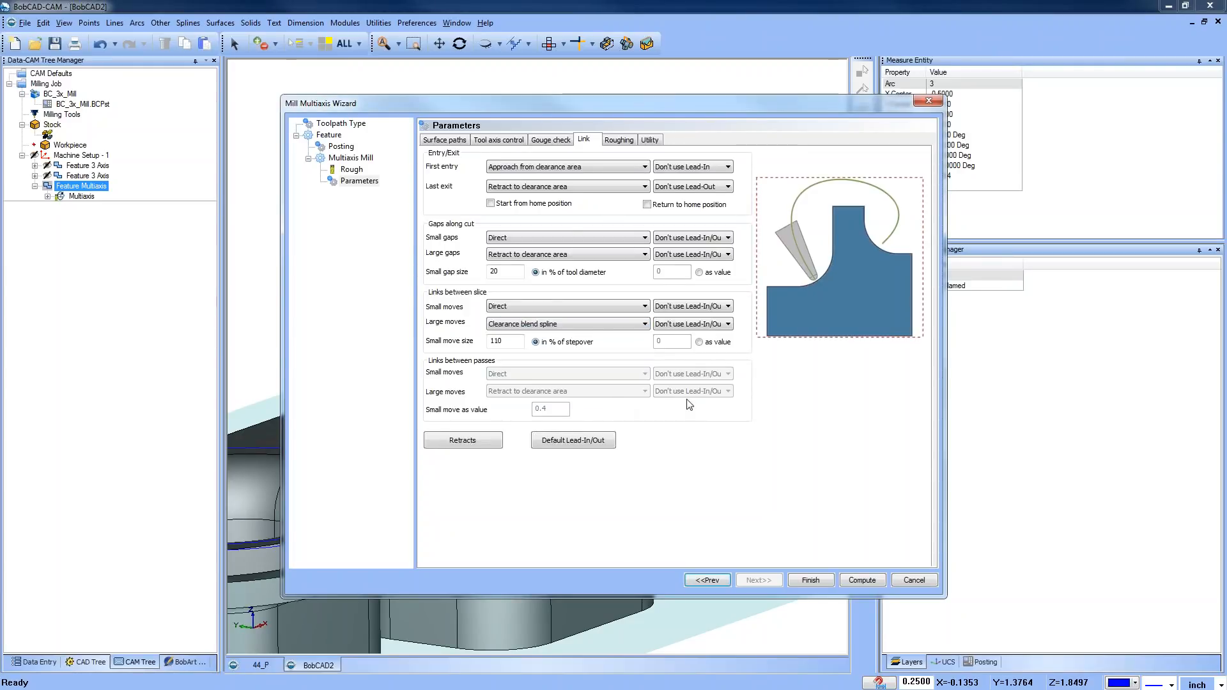
left_click(856, 580)
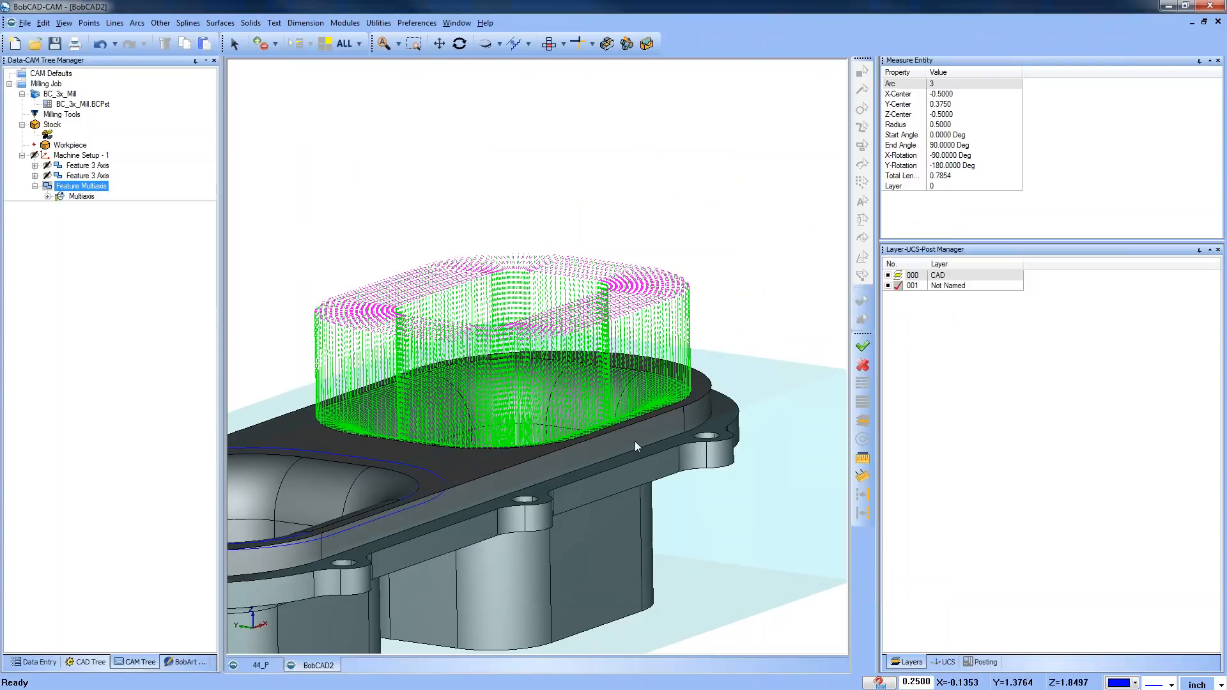
scroll(459, 405, "up", 5)
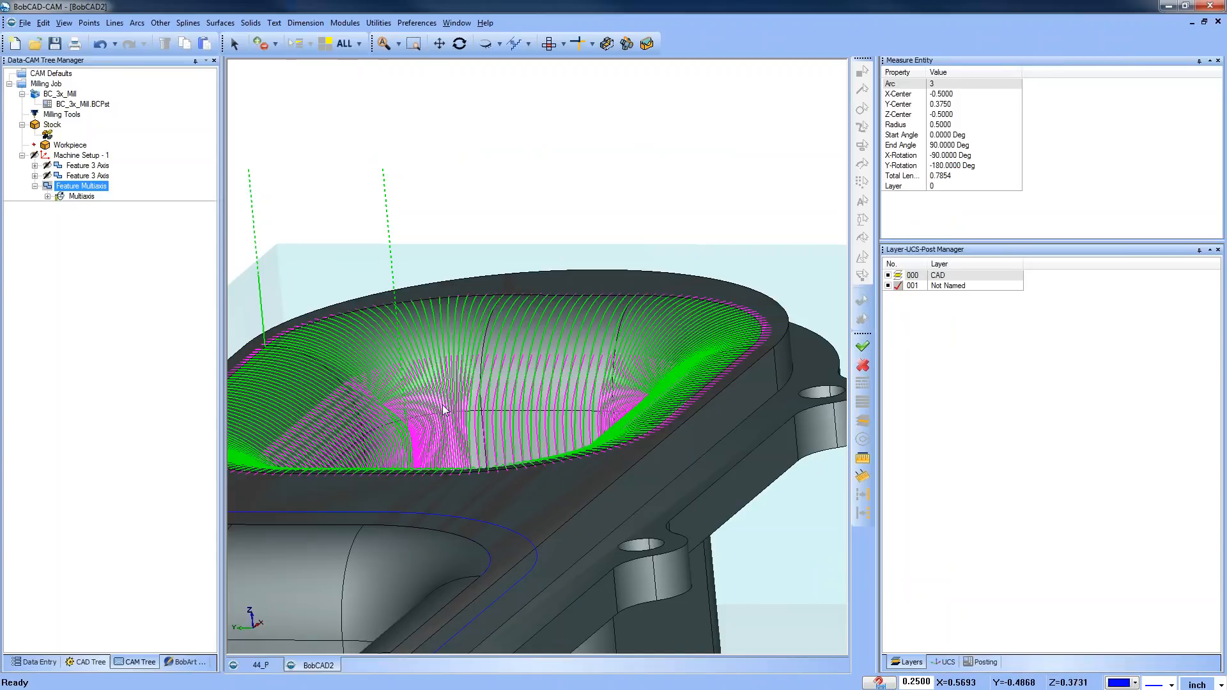
middle_click_drag(444, 411, 633, 366)
scroll(630, 447, "up", 2)
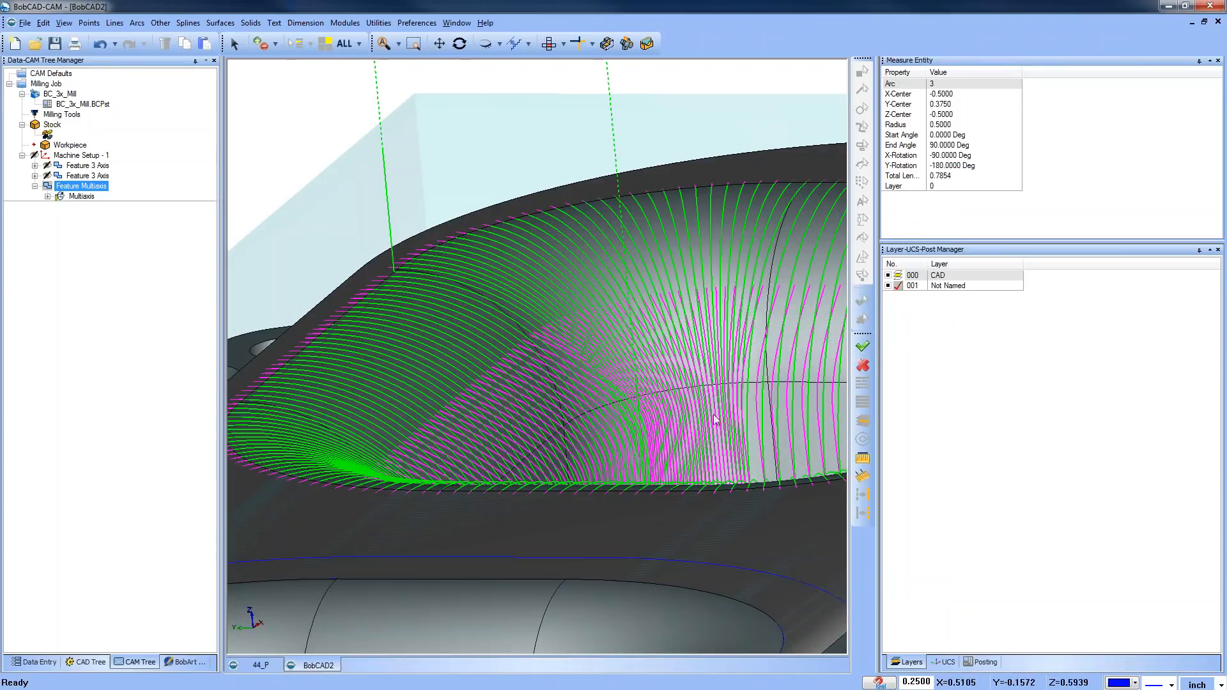
scroll(609, 372, "down", 3)
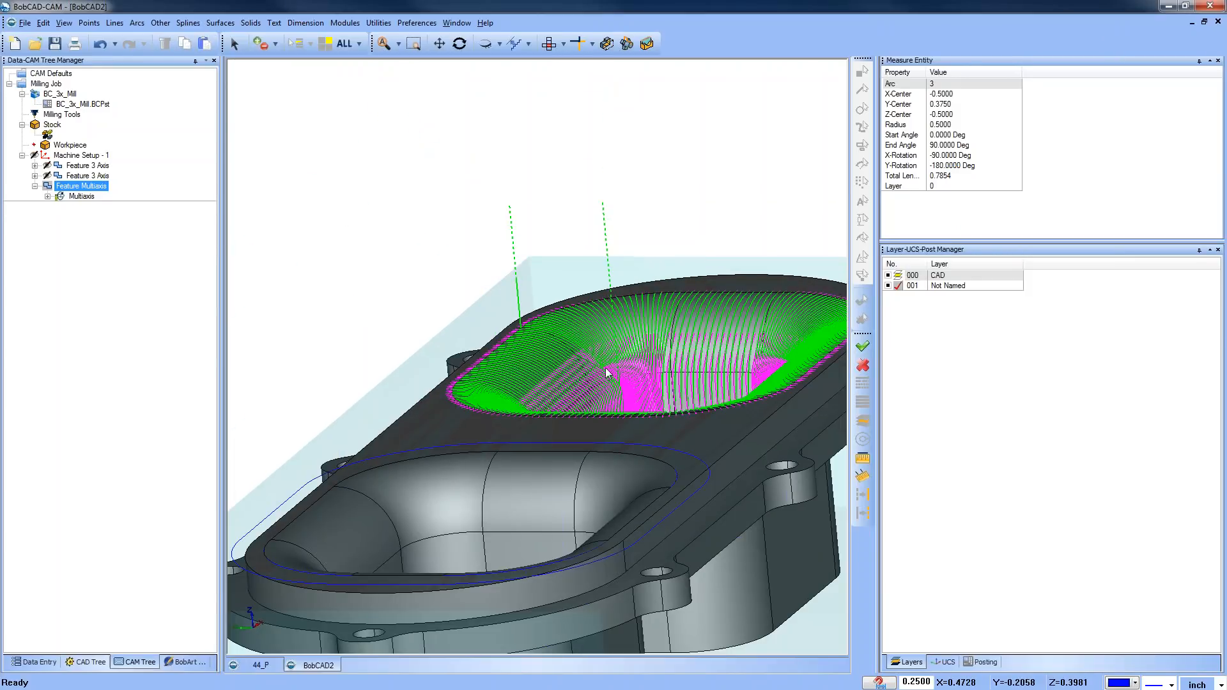
Set the large moves between slices back to Retract to clearance area and recompute the multiaxis toolpath
right_click(92, 186)
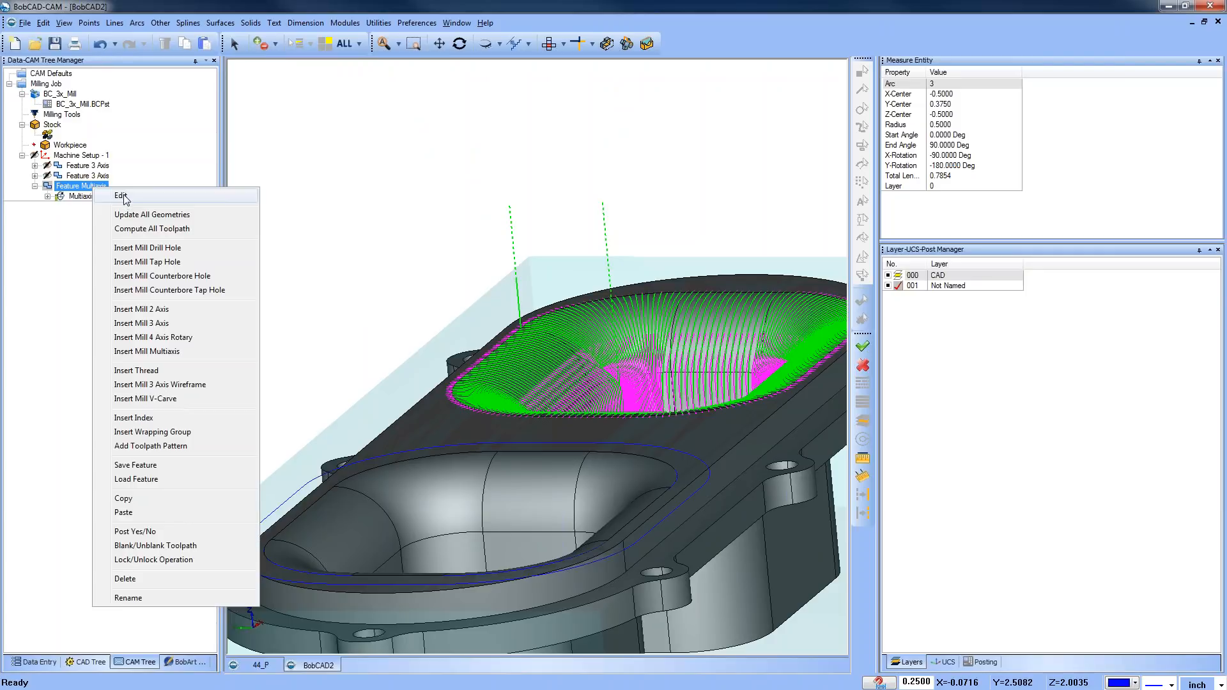
left_click(126, 193)
left_click(359, 181)
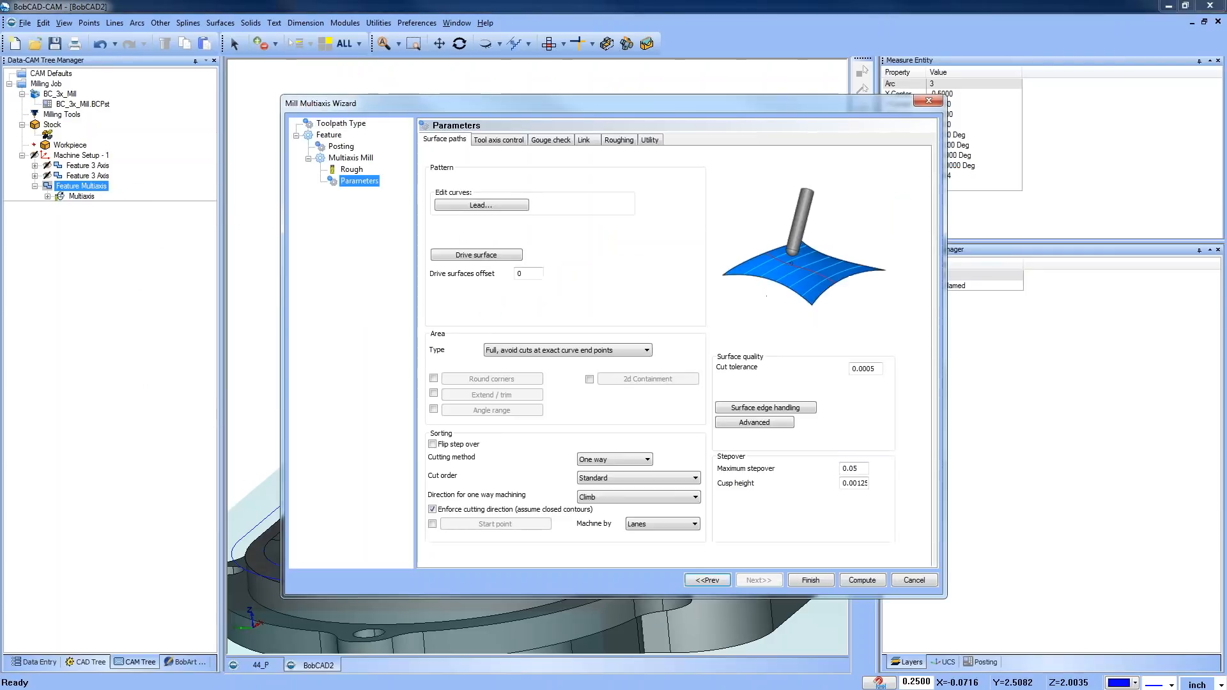
left_click(584, 139)
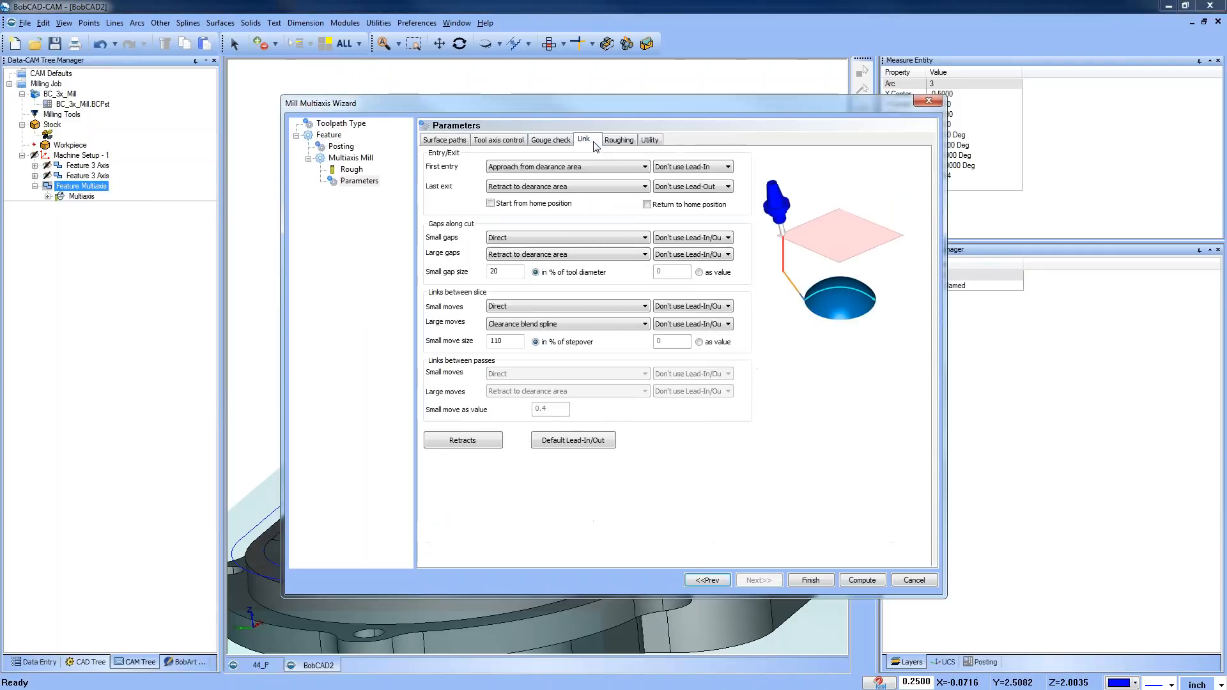
left_click(608, 324)
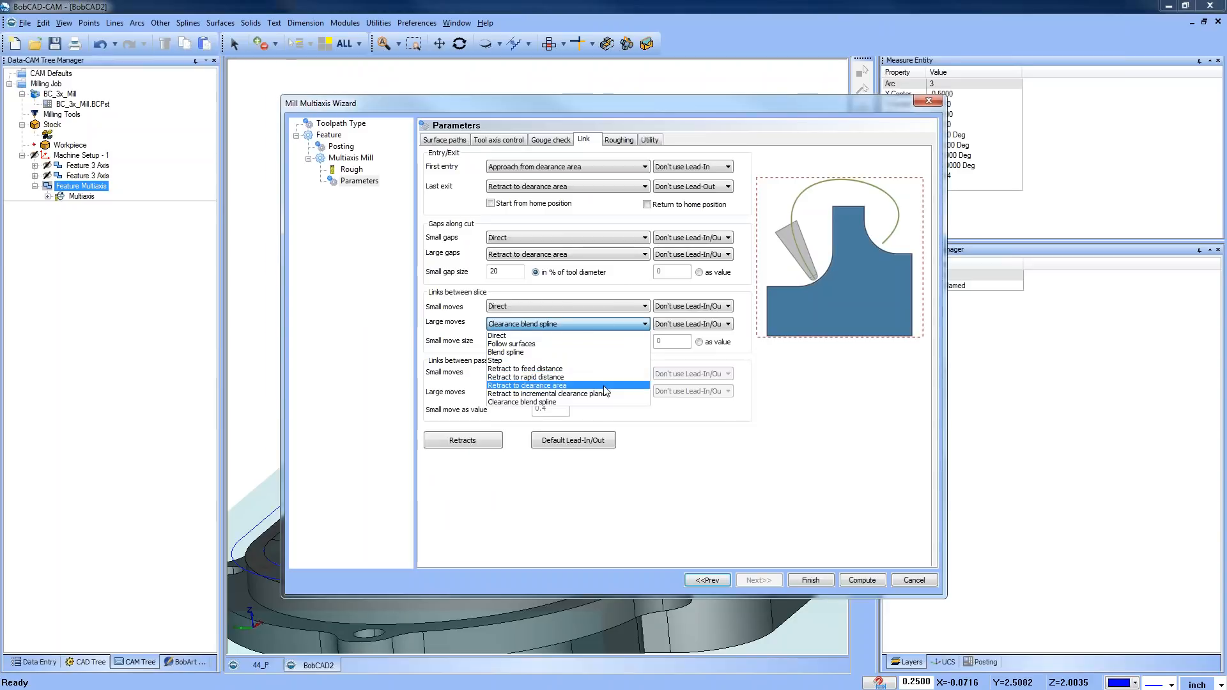
left_click(526, 385)
left_click(862, 580)
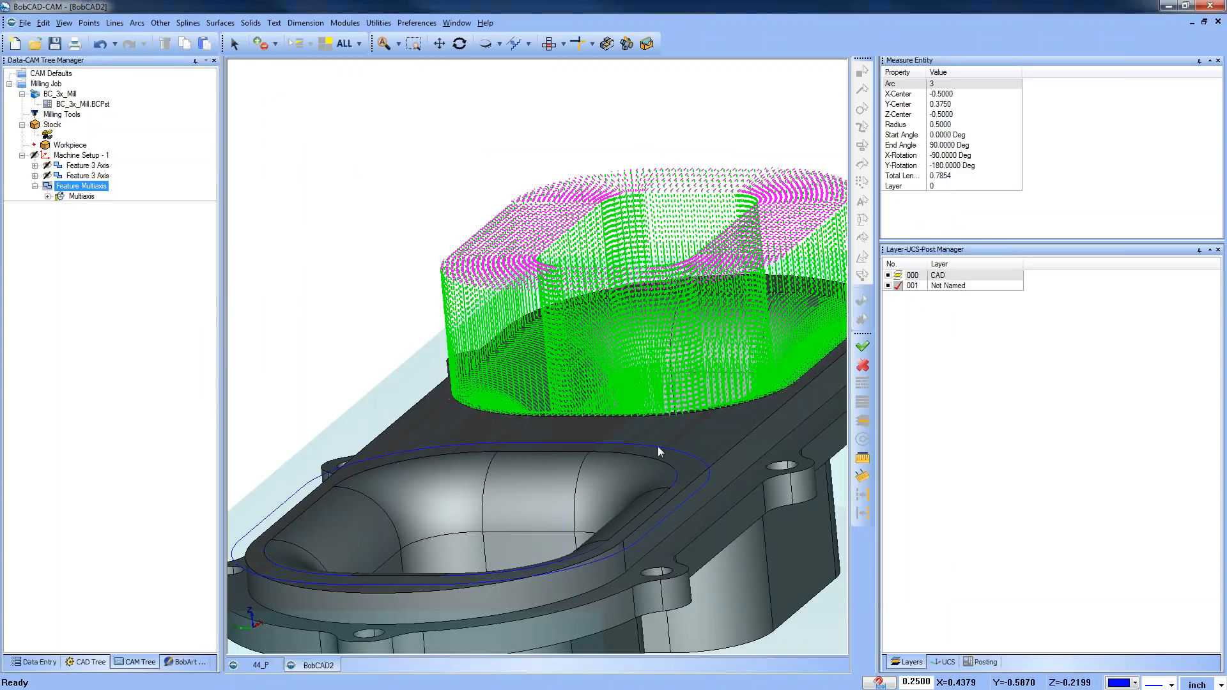
Switch the multiaxis feature's cutting method to Zigzag, keep the link settings and recompute the toolpath
right_click(102, 186)
left_click(119, 193)
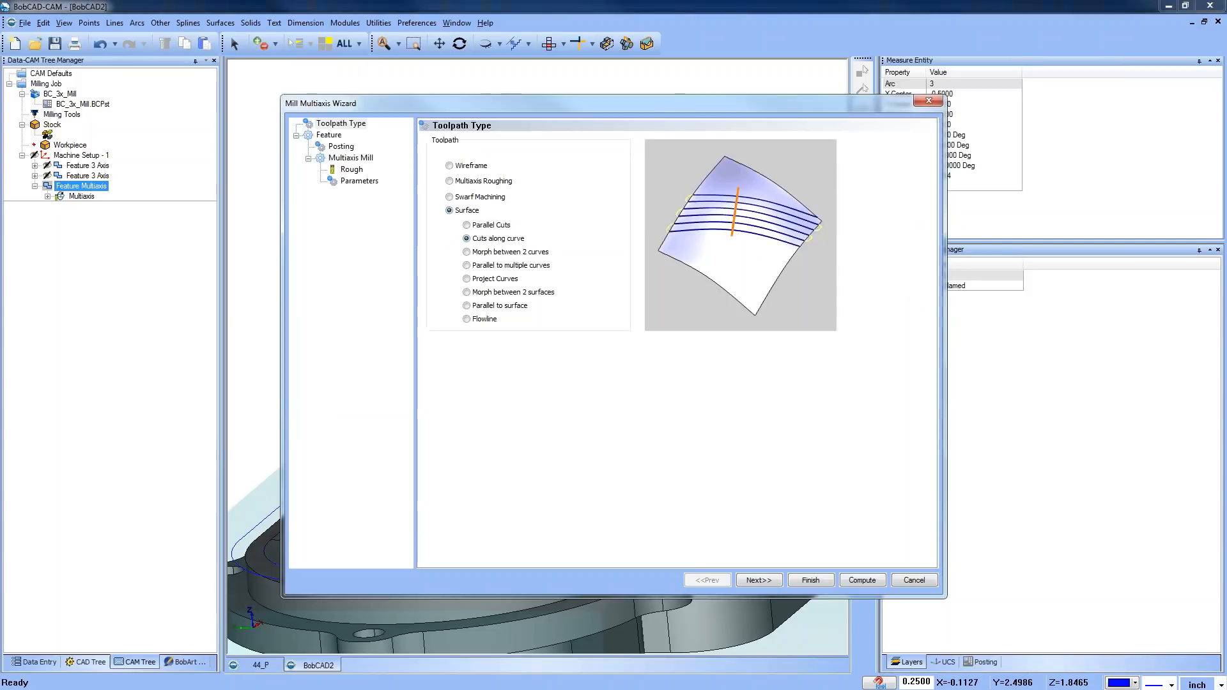
left_click(361, 182)
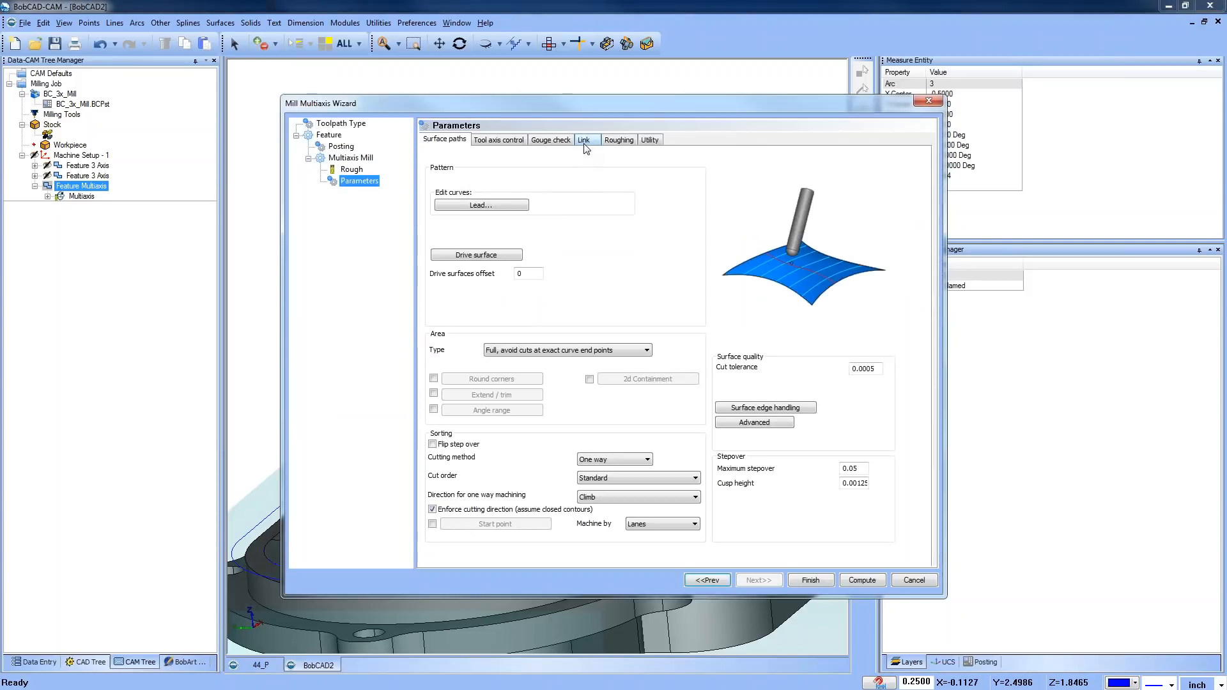
left_click(584, 142)
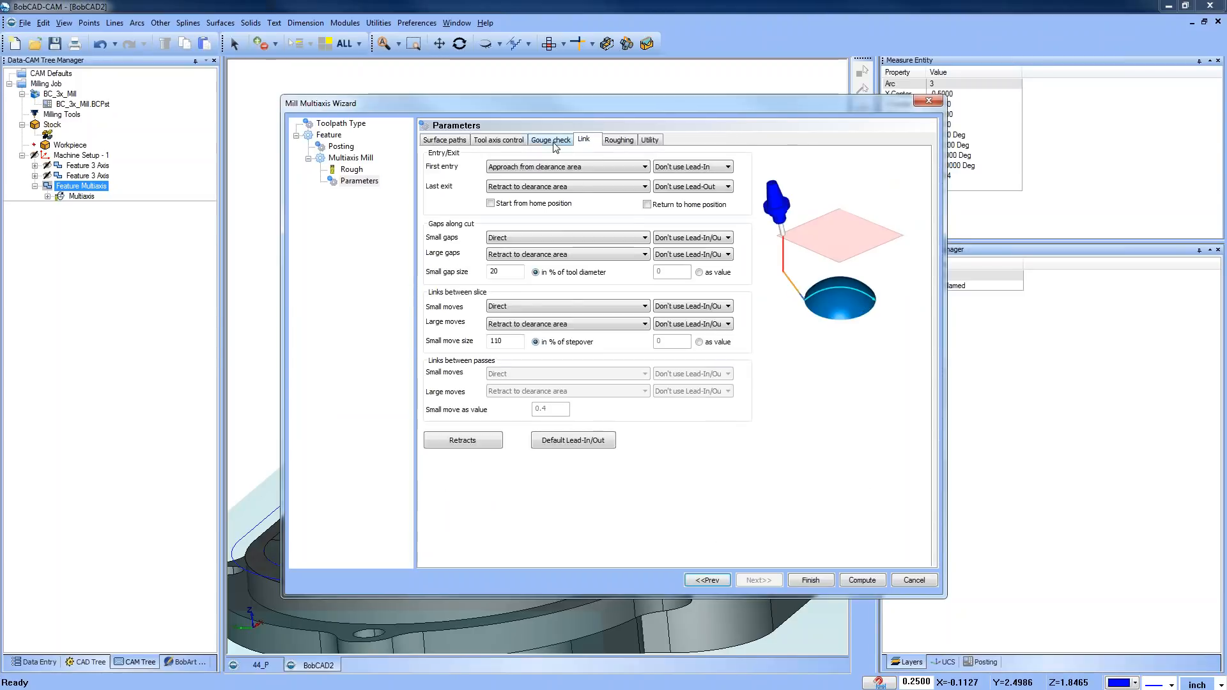
left_click(499, 141)
left_click(451, 144)
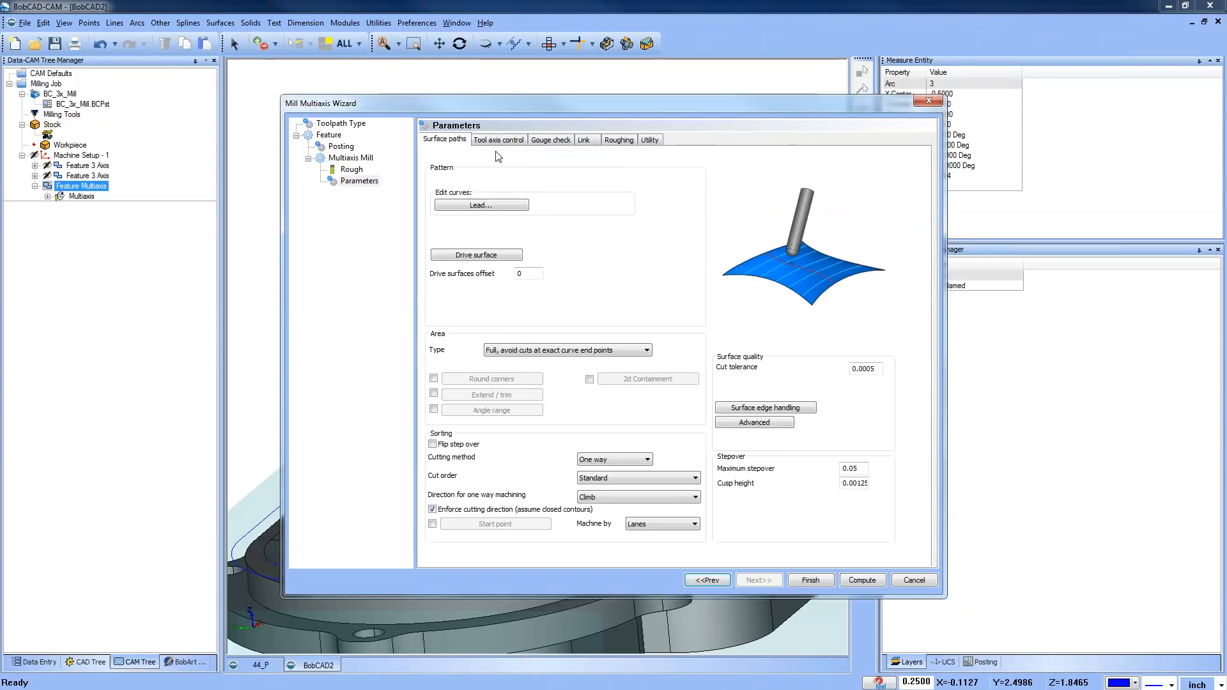
left_click(605, 460)
left_click(604, 472)
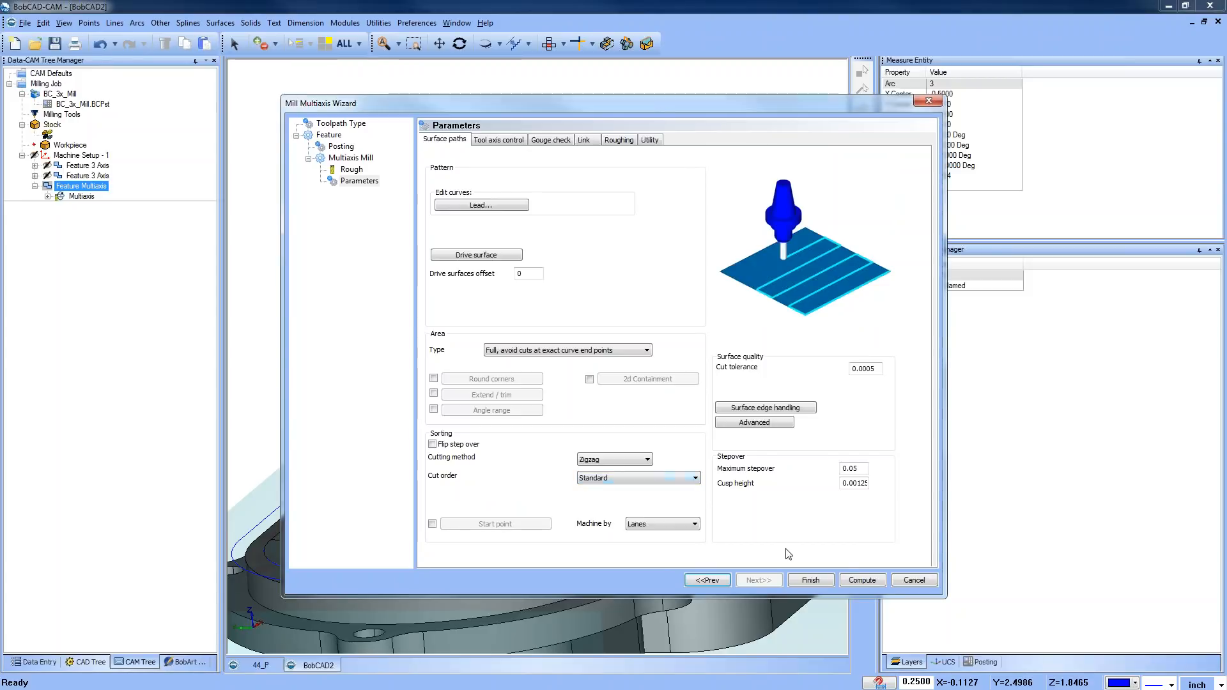
left_click(861, 580)
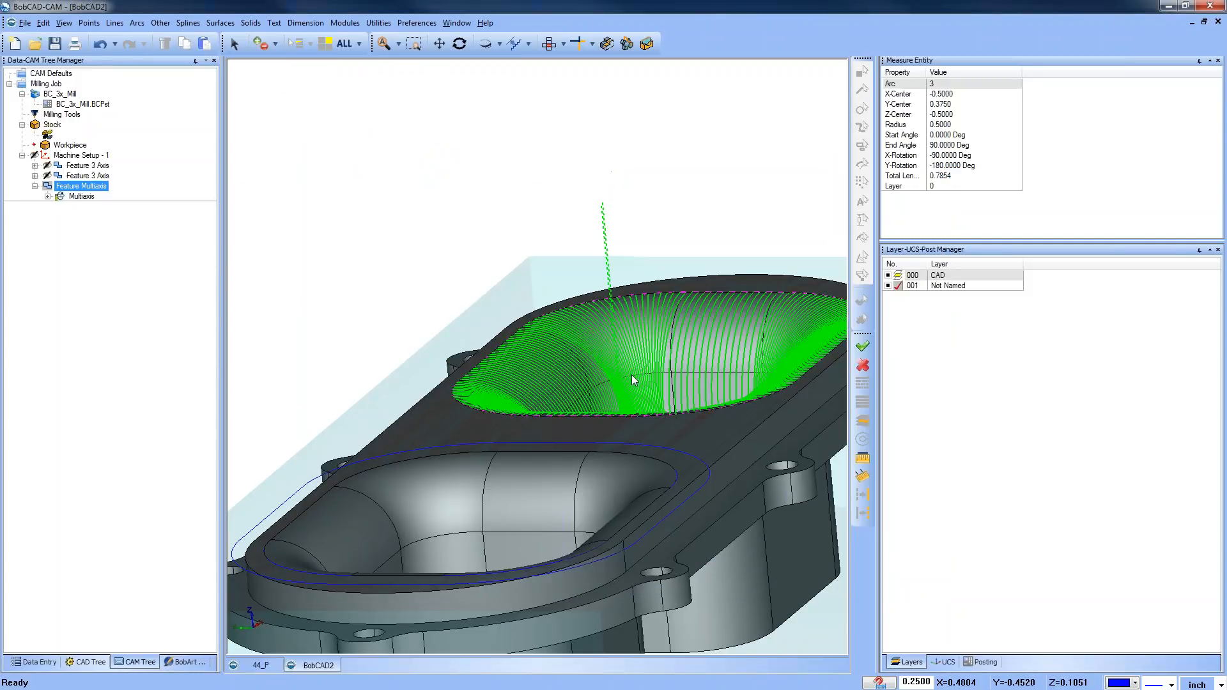
scroll(639, 383, "down", 3)
middle_click_drag(651, 437, 638, 478)
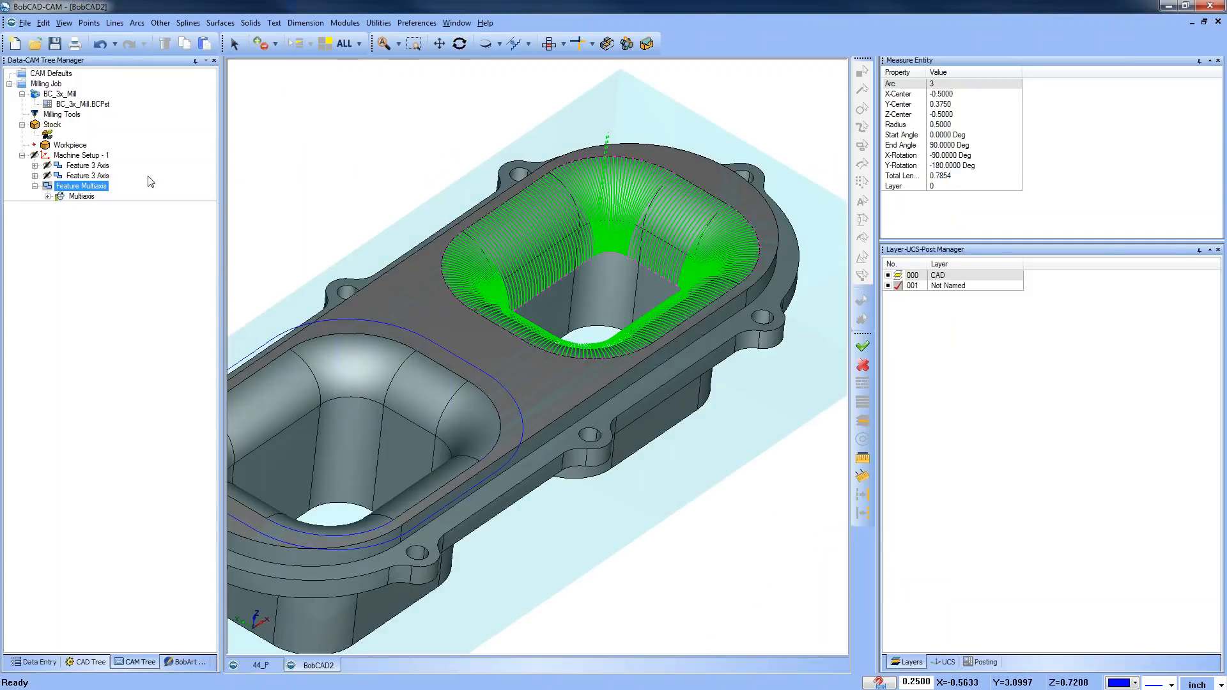
Backplot the multiaxis operation's first moves to check where the tool enters the pocket, and close the backplot
right_click(81, 197)
left_click(117, 221)
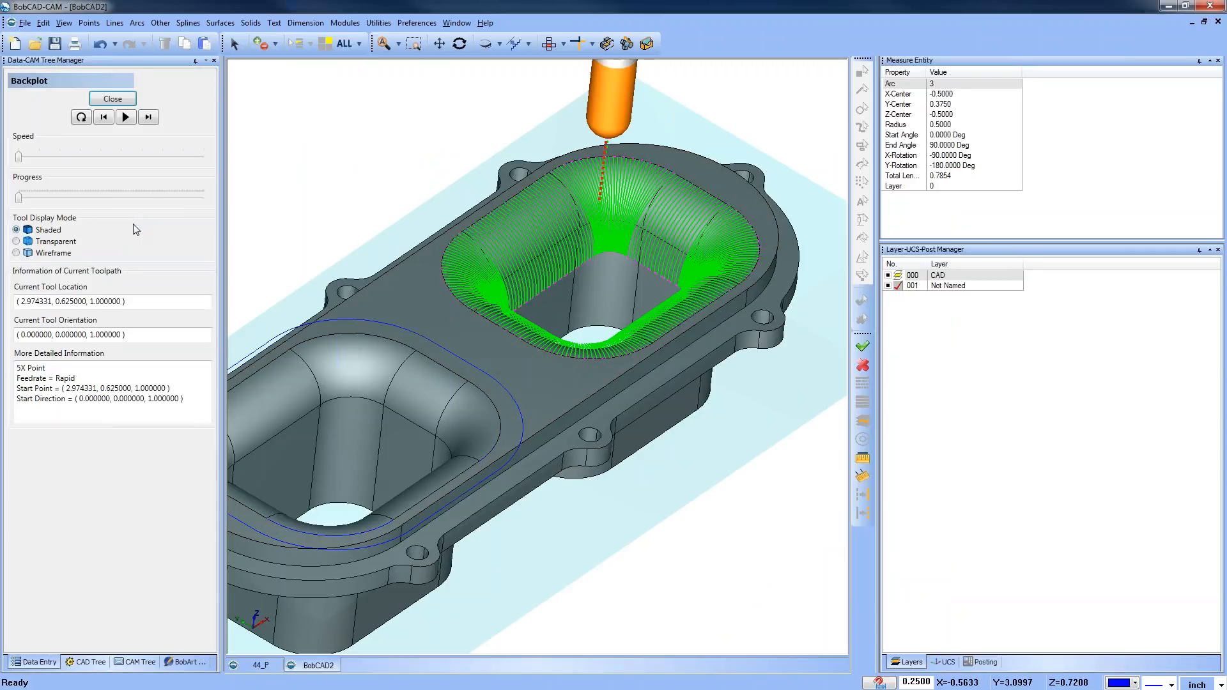
left_click(148, 118)
left_click(149, 117)
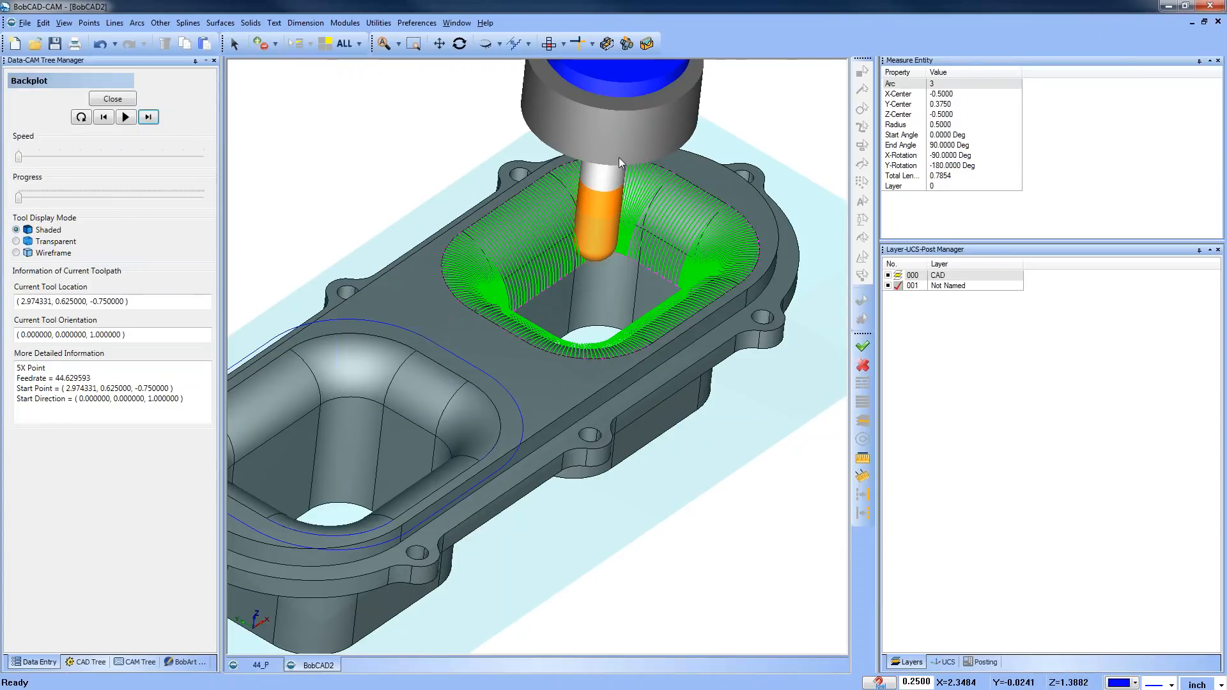
scroll(623, 152, "up", 3)
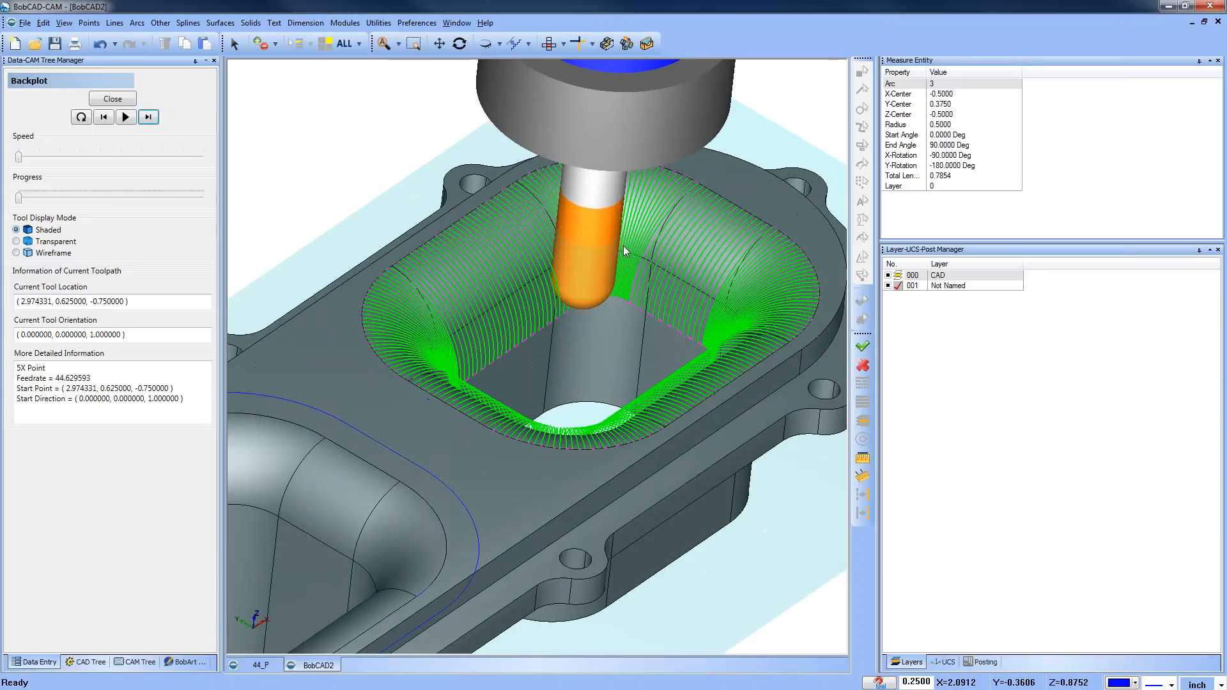
scroll(613, 244, "down", 2)
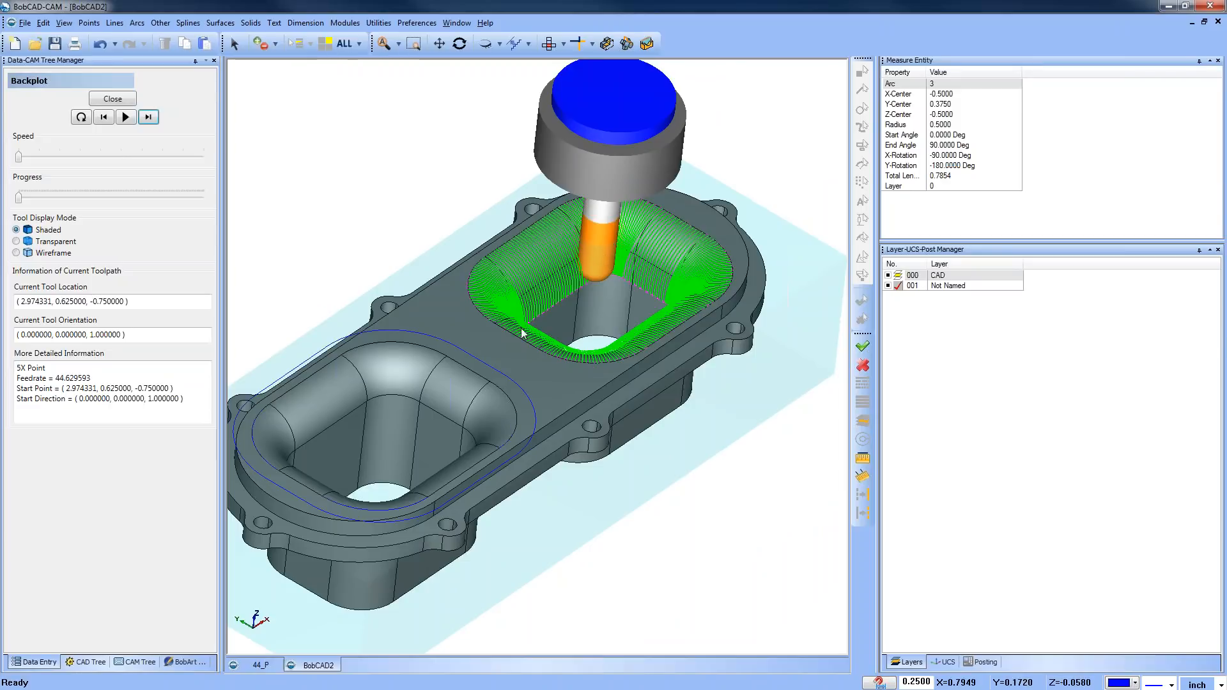
left_click(551, 45)
left_click(113, 98)
Enable a start point by position, pick it on the pocket's edge facing the other pocket, and recompute the multiaxis toolpath
right_click(81, 185)
left_click(215, 217)
left_click(359, 181)
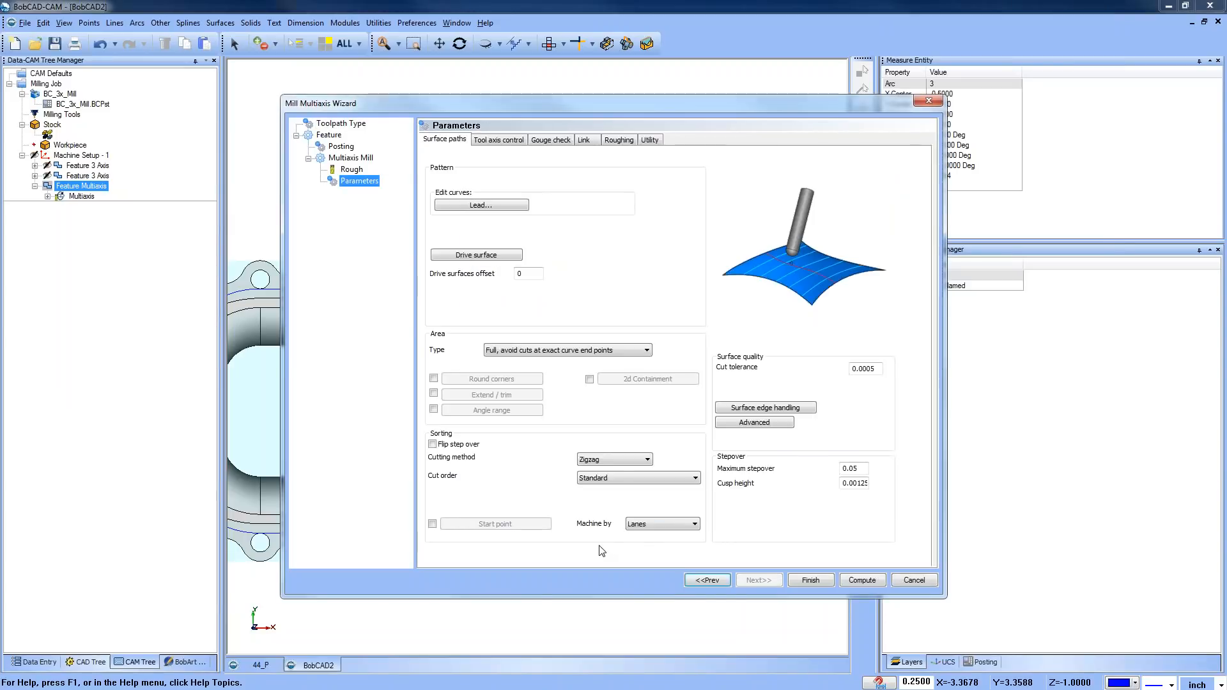
left_click(433, 524)
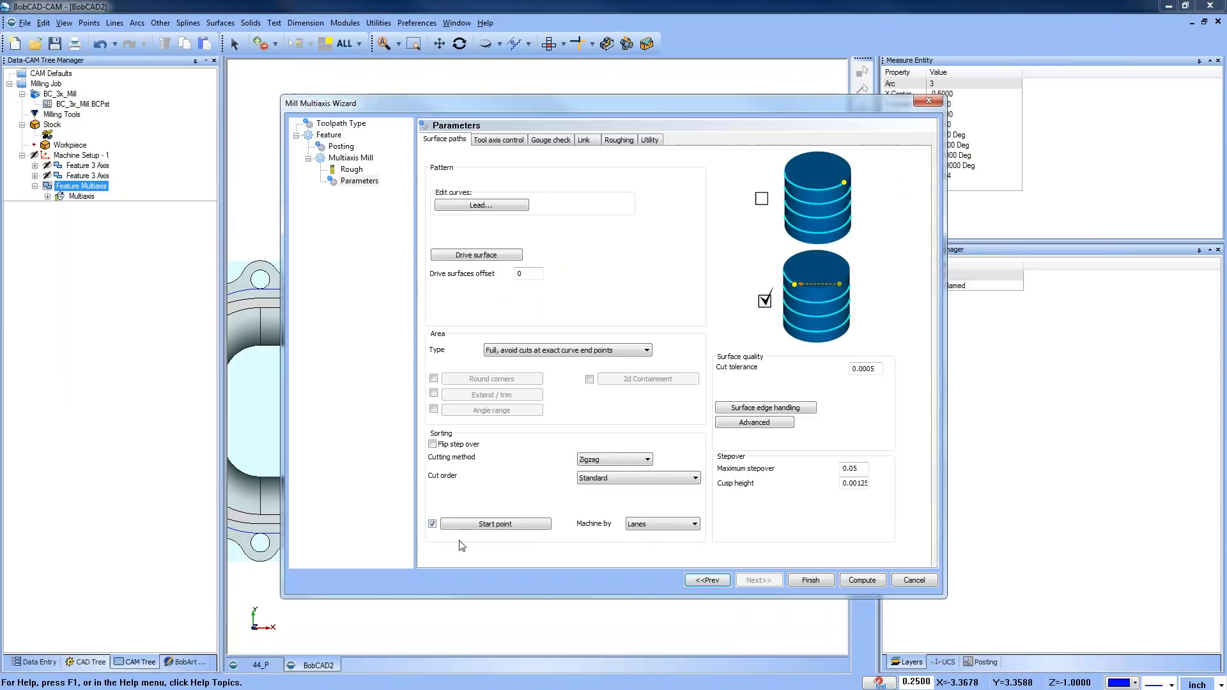
left_click(514, 527)
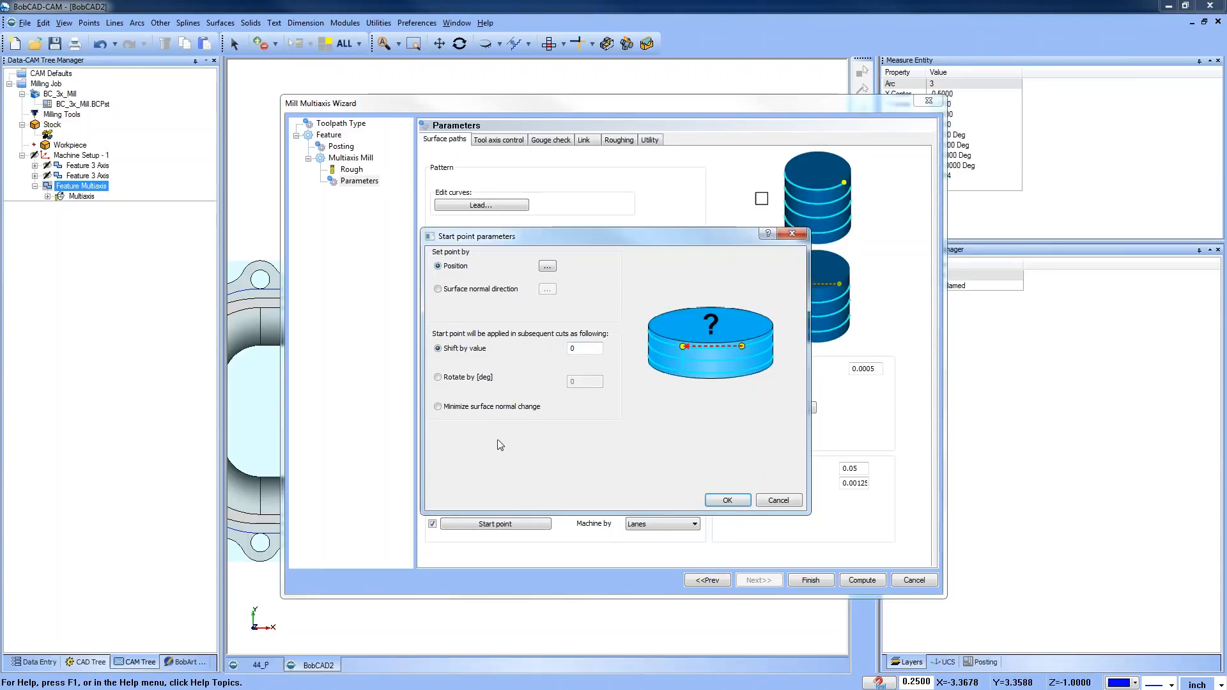
left_click(546, 267)
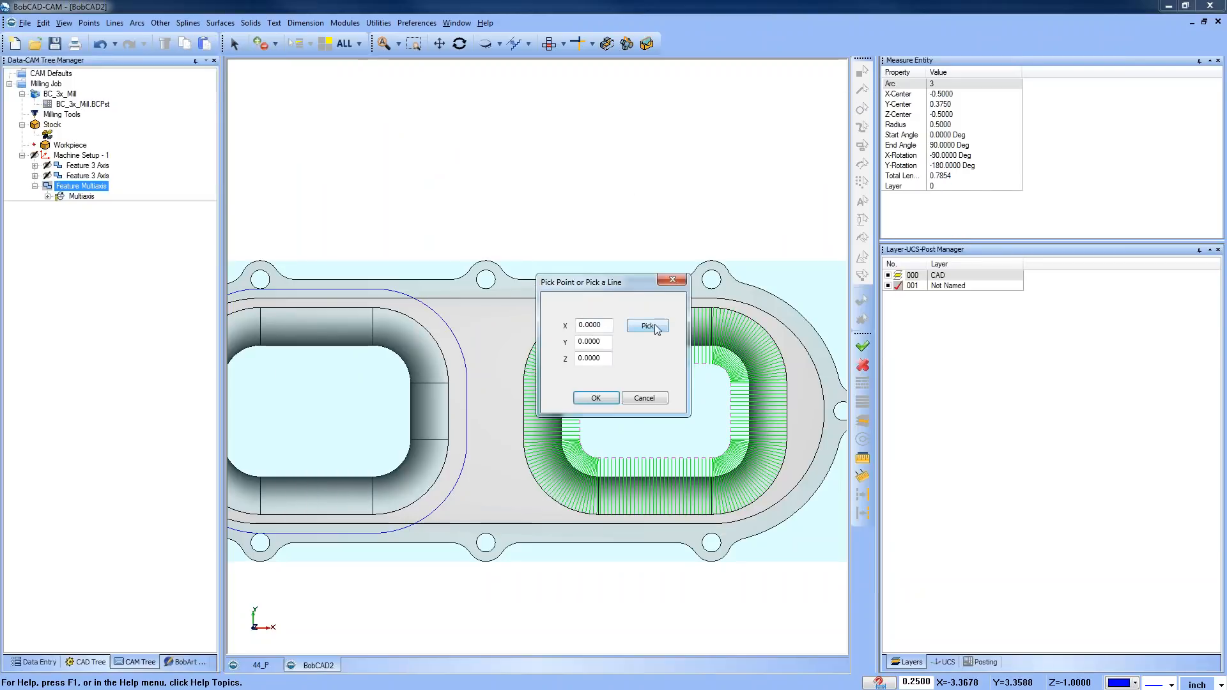
left_click(652, 327)
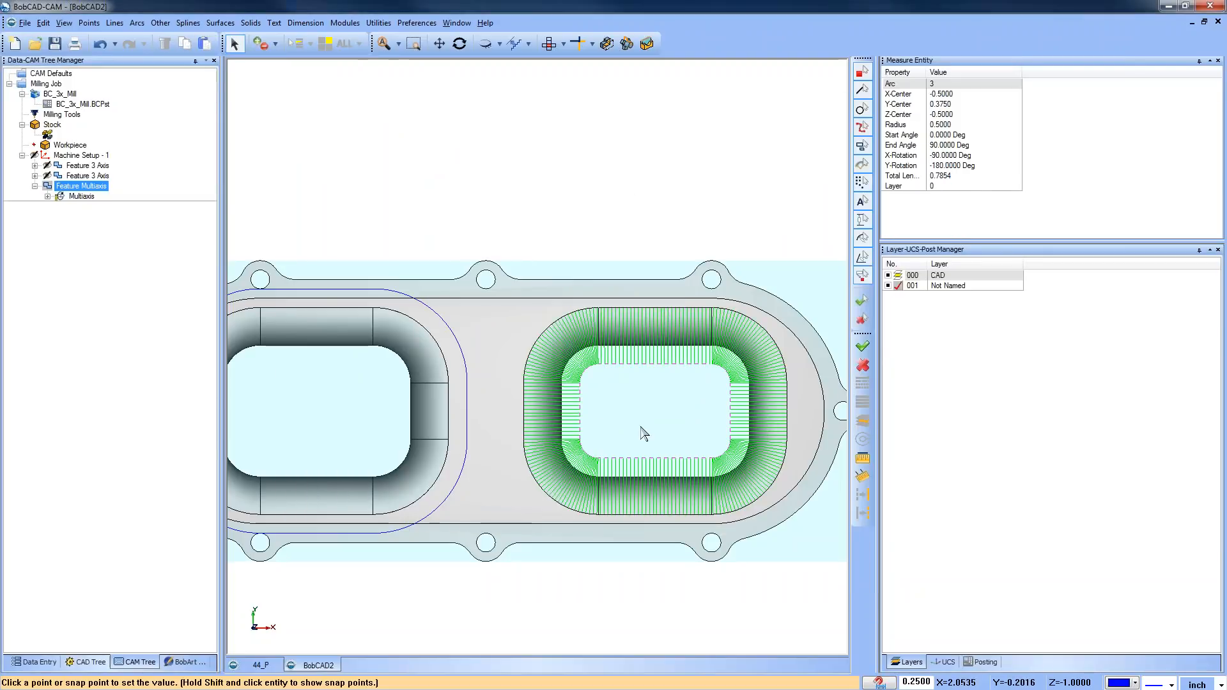
left_click(524, 411)
left_click(592, 399)
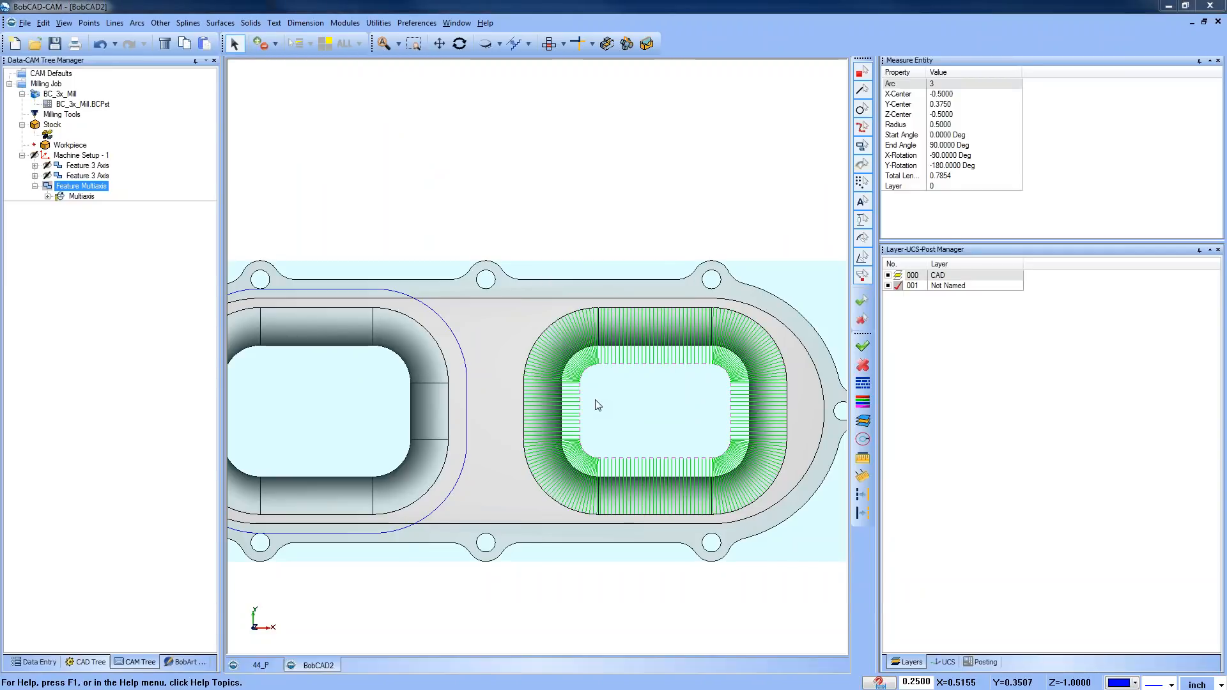
left_click(872, 584)
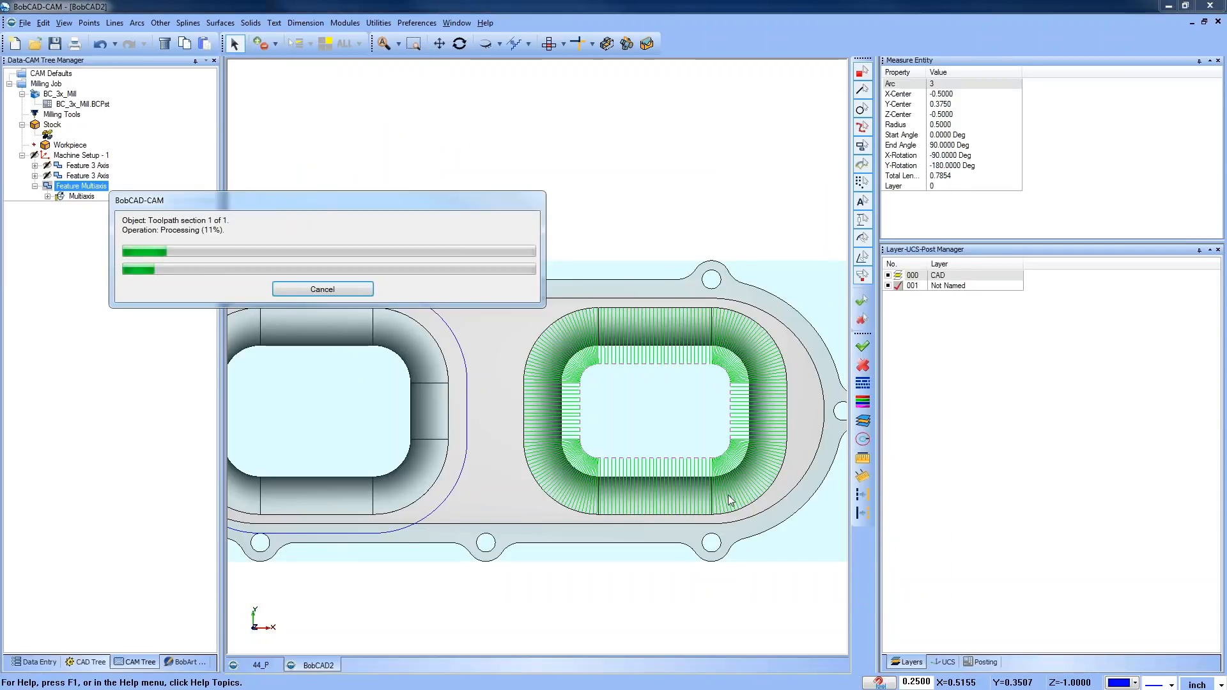
Backplot the recomputed multiaxis toolpath's first moves to check the tool's entry location and cutting passes
right_click(96, 199)
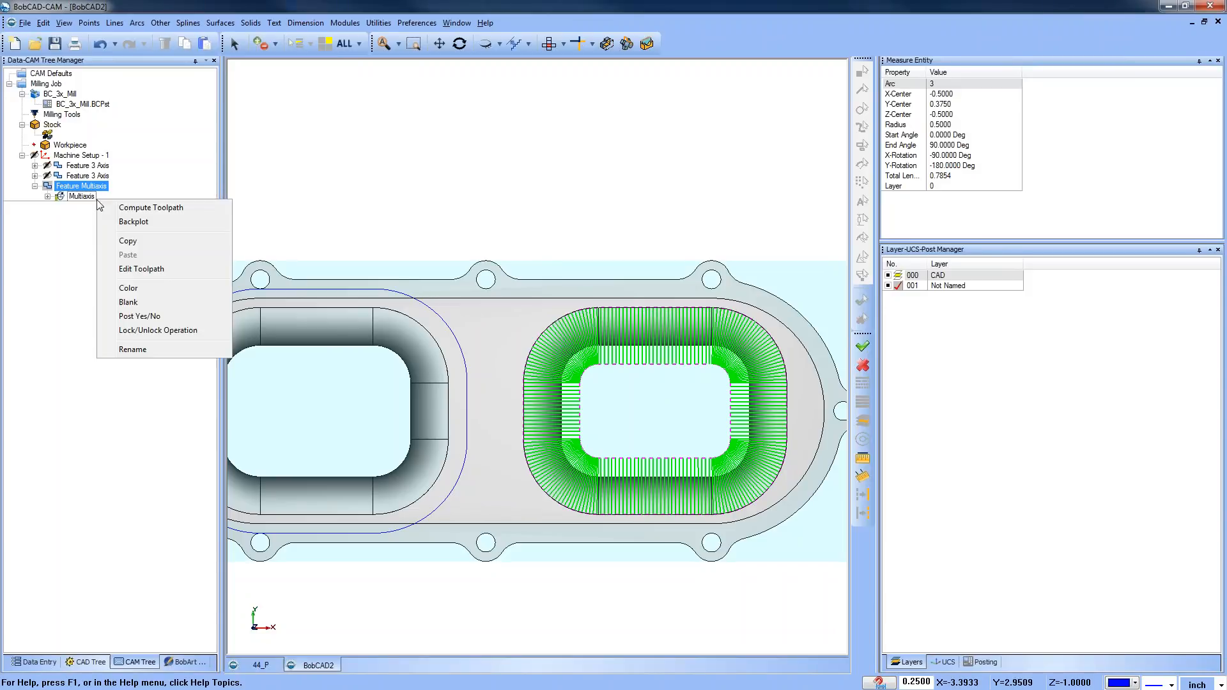
right_click(86, 197)
left_click(125, 222)
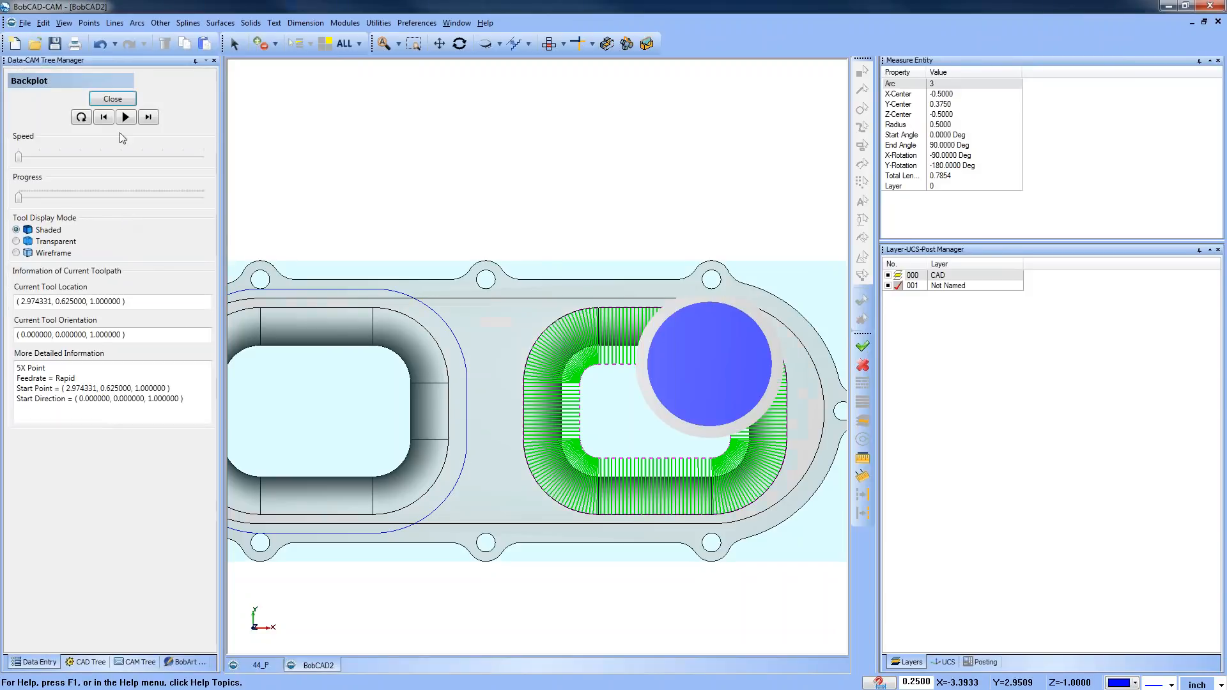
left_click(149, 118)
left_click(150, 119)
middle_click_drag(567, 554, 667, 419)
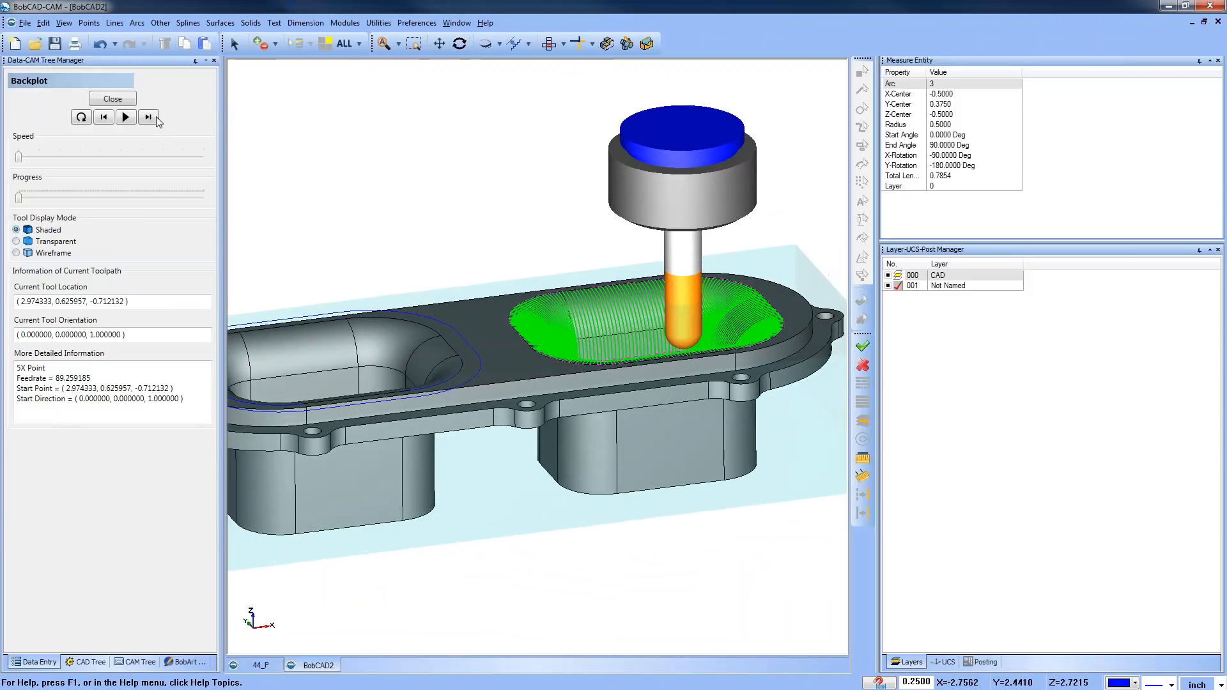
left_click(148, 118)
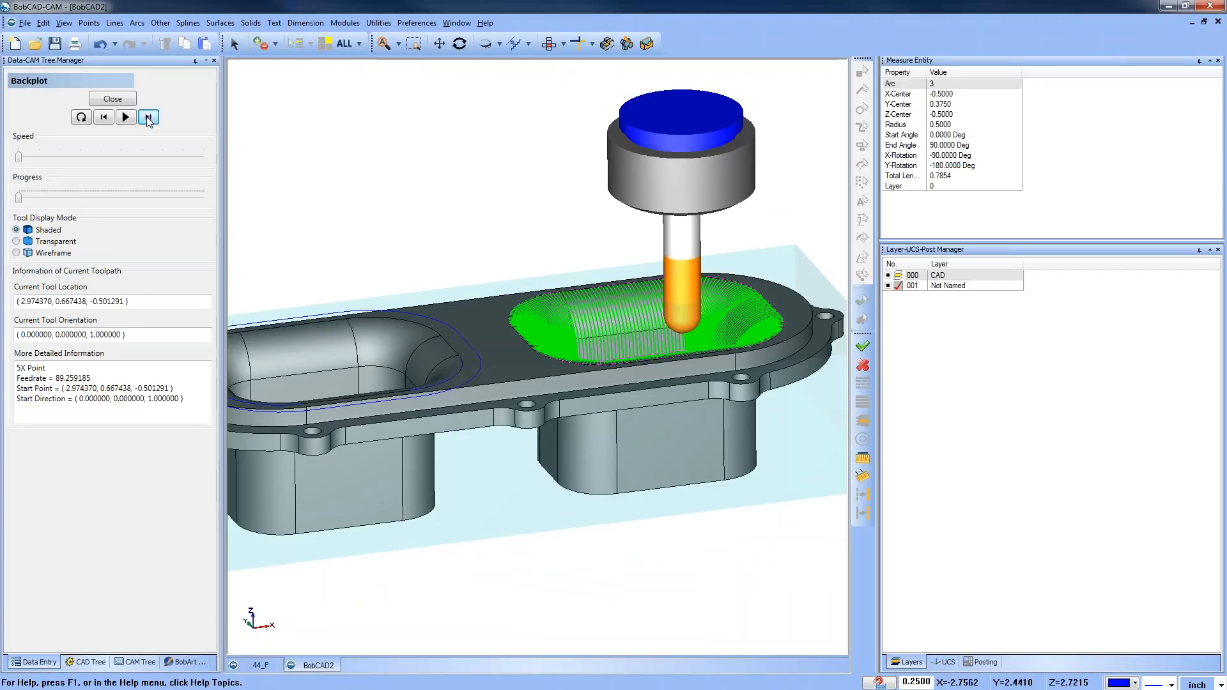
left_click(113, 98)
Review the start point and cut order options in the multiaxis feature's parameters and leave them without changes
left_click(94, 187)
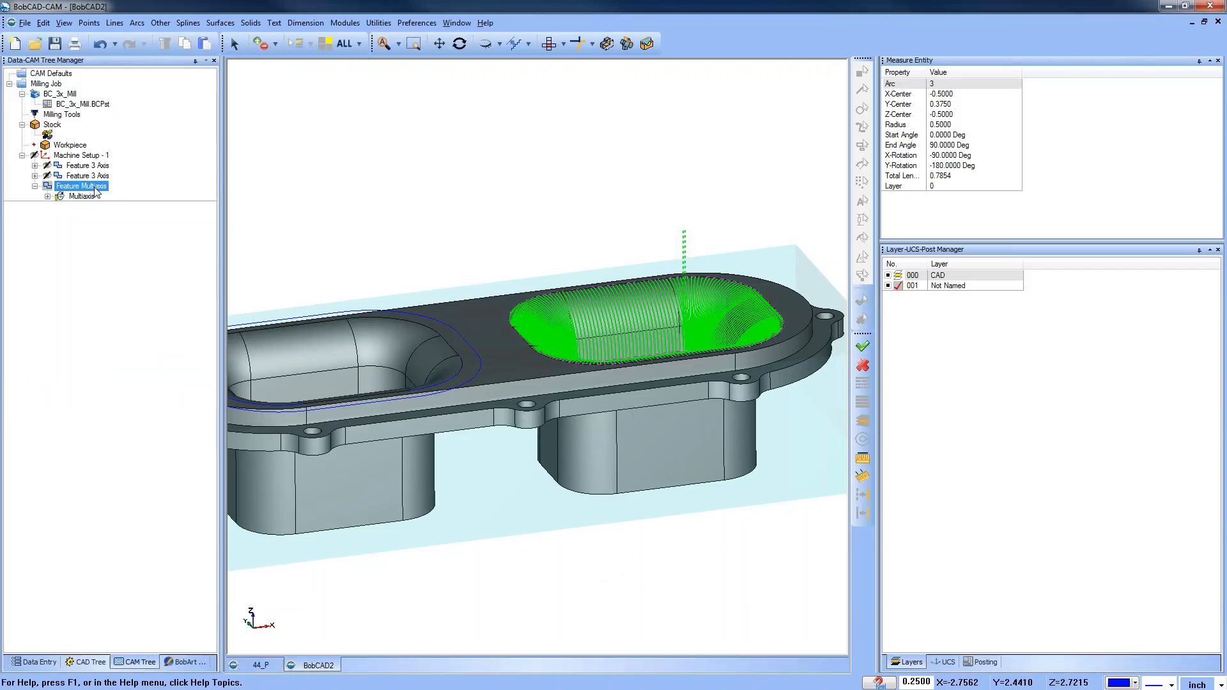
right_click(95, 186)
left_click(169, 199)
left_click(364, 182)
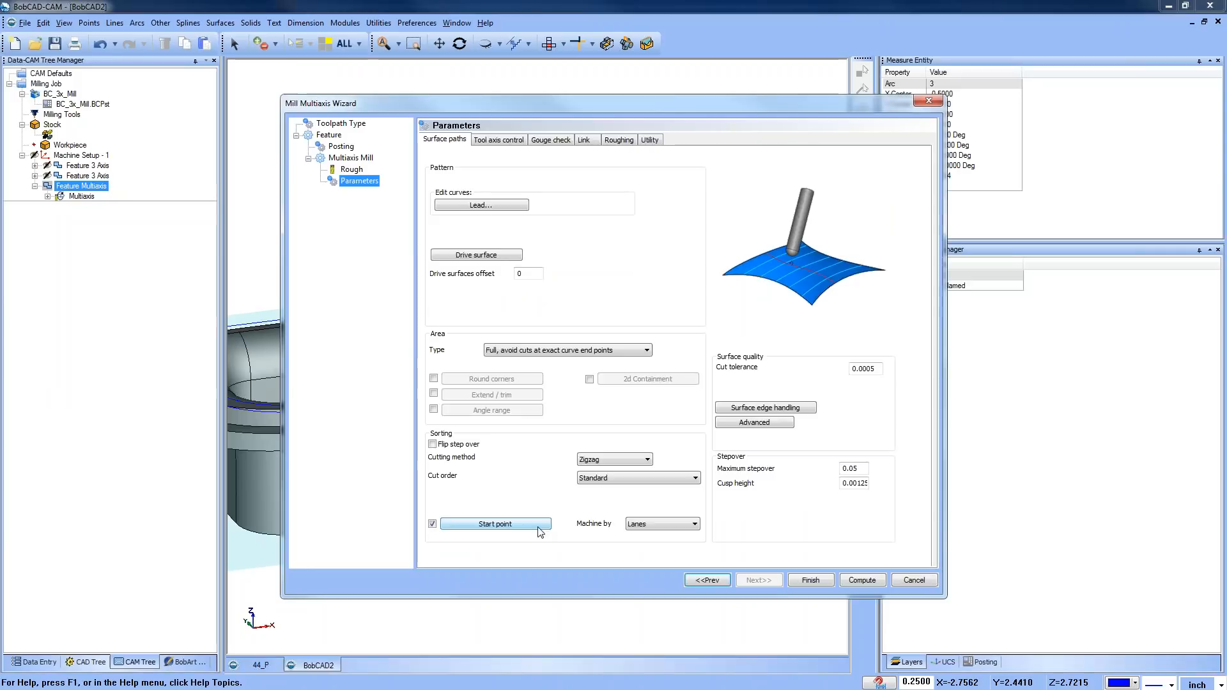
left_click(625, 479)
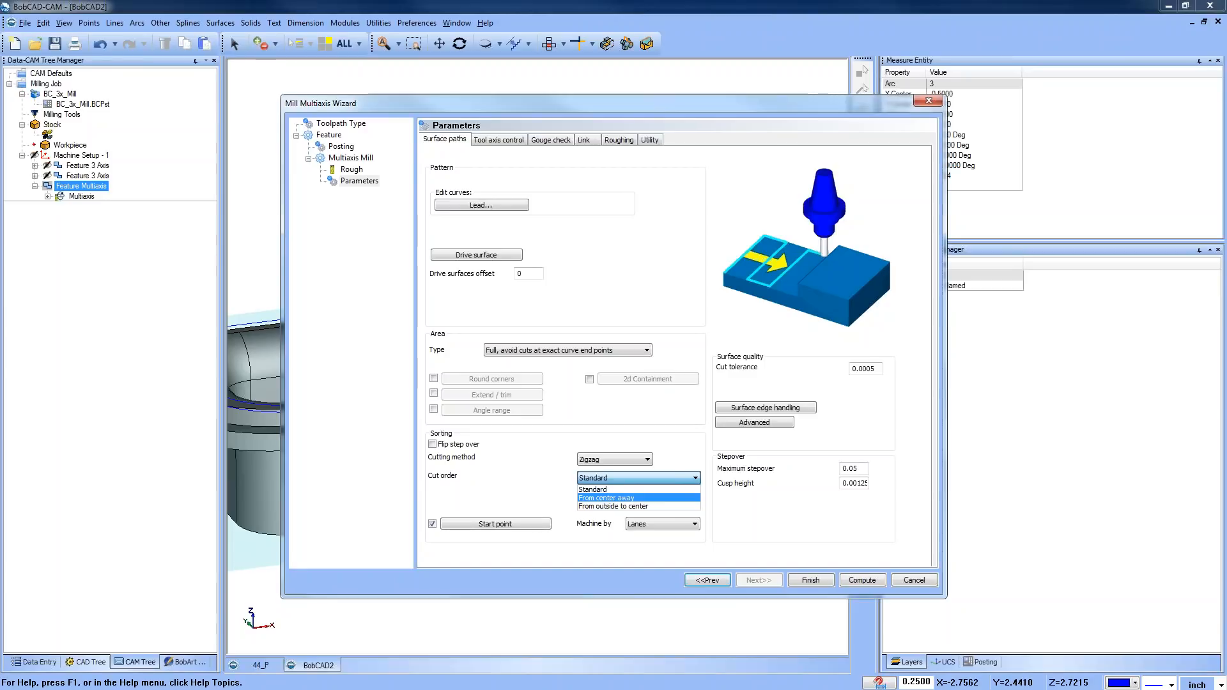
left_click(775, 505)
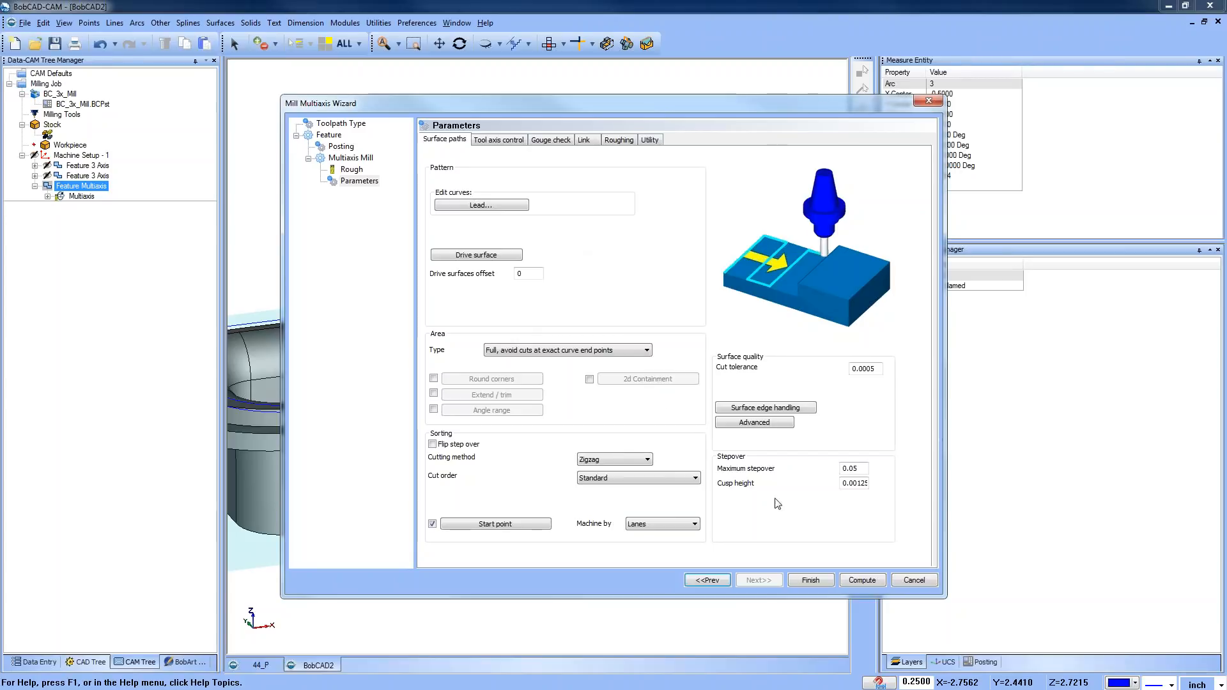
left_click(911, 582)
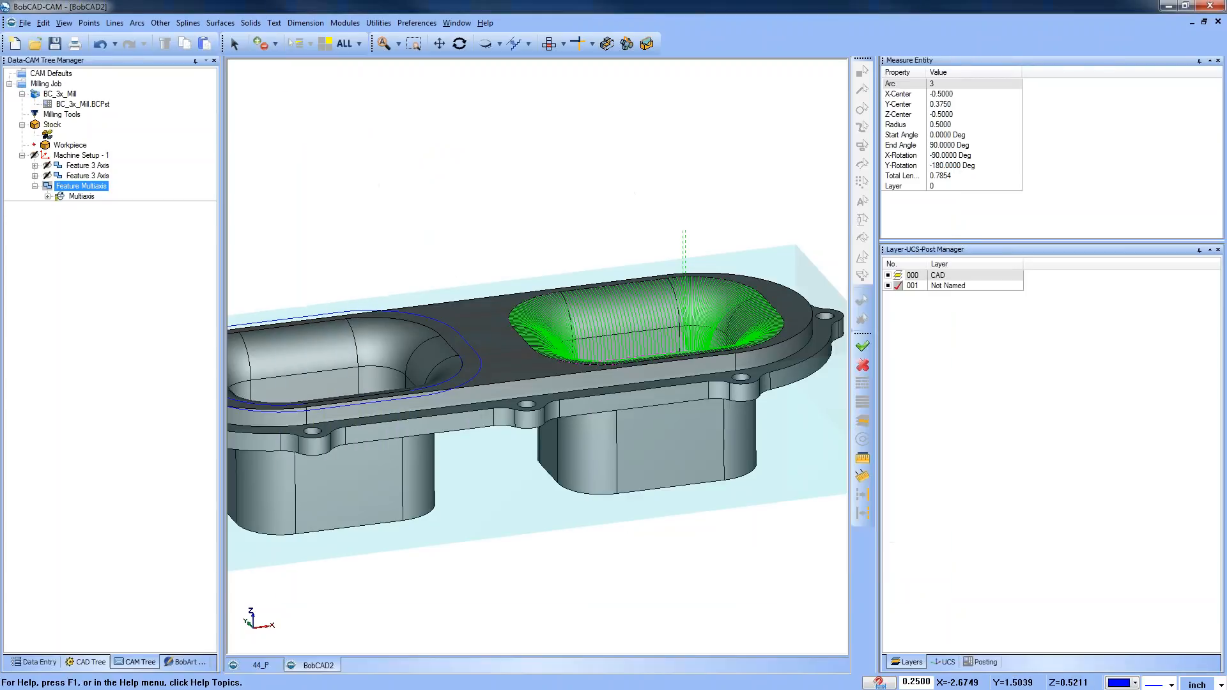
Modify the lead curve's start point, moving it to the pocket edge on the side facing the other pocket
left_click(48, 196)
left_click(96, 206)
left_click(60, 207)
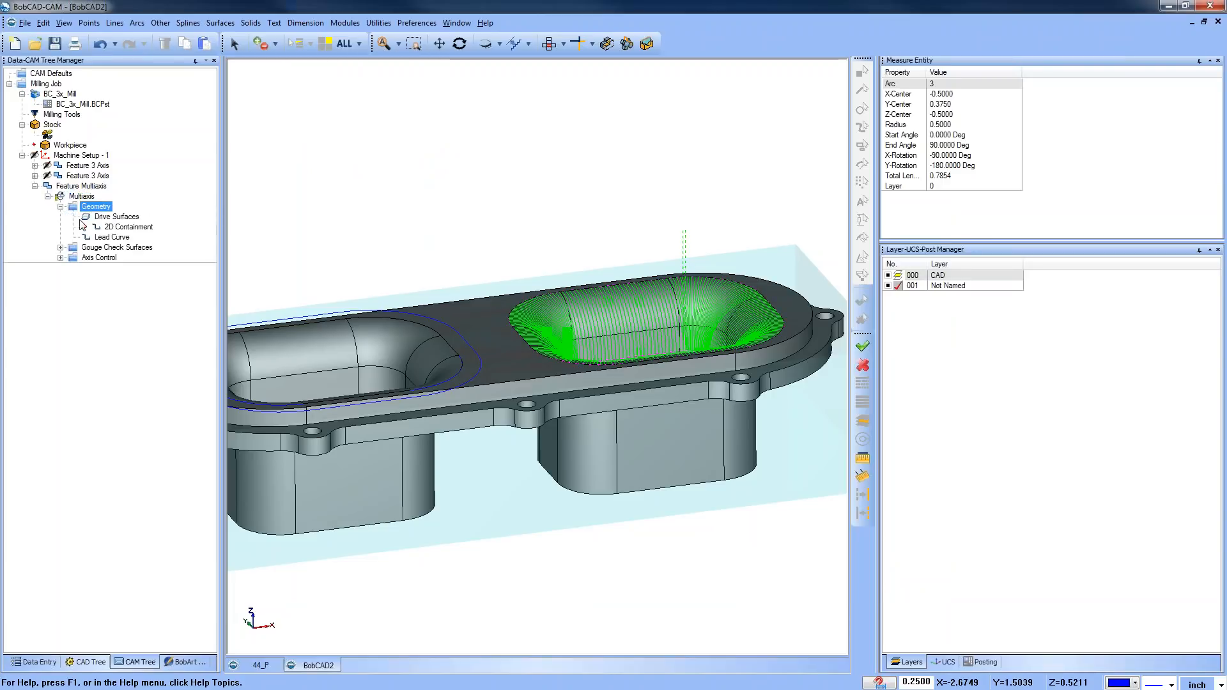
left_click(119, 237)
right_click(120, 238)
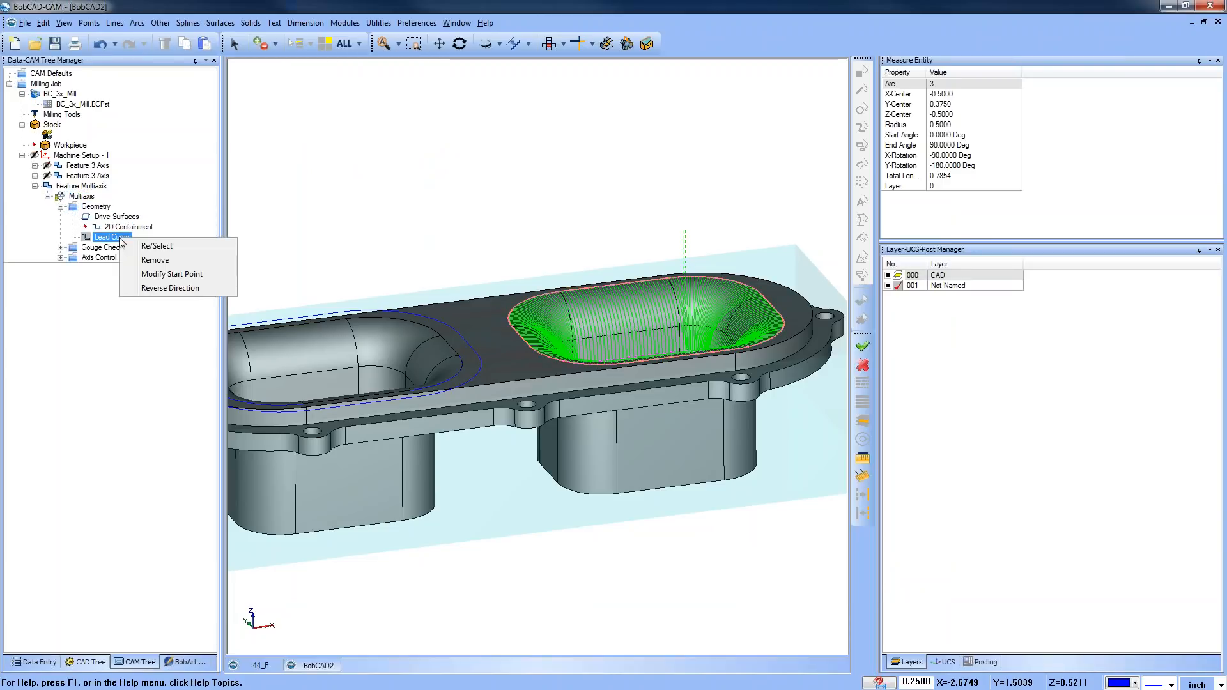
left_click(203, 273)
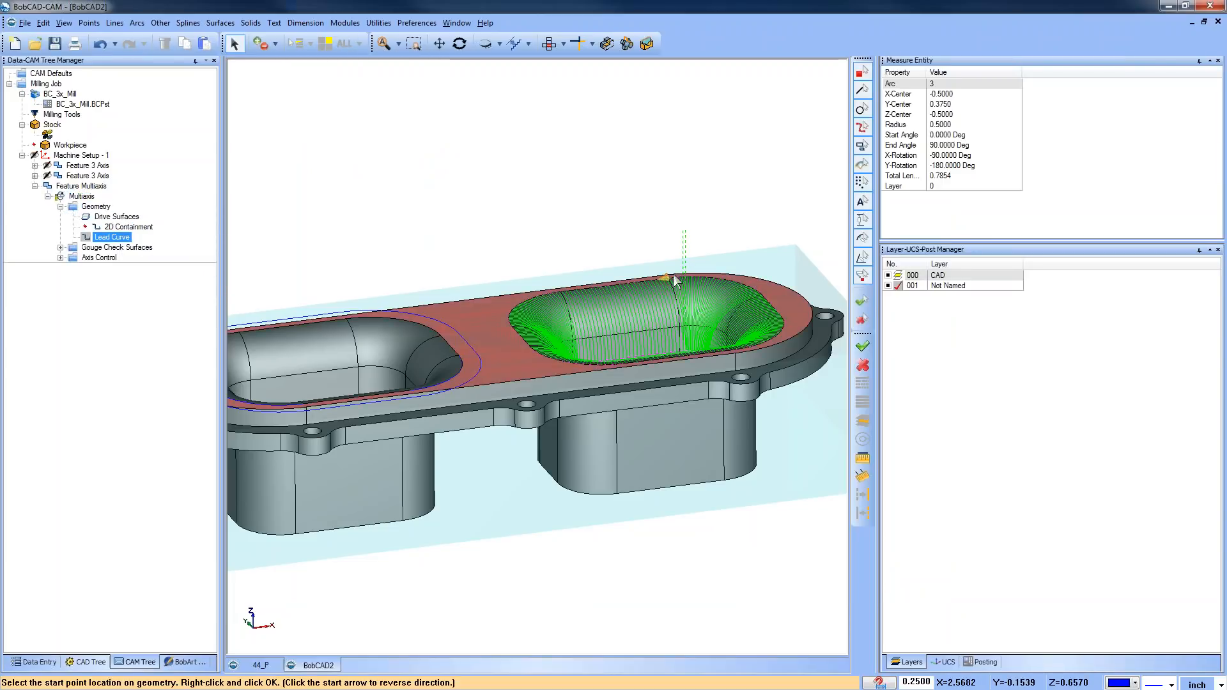
middle_click_drag(653, 514, 658, 520)
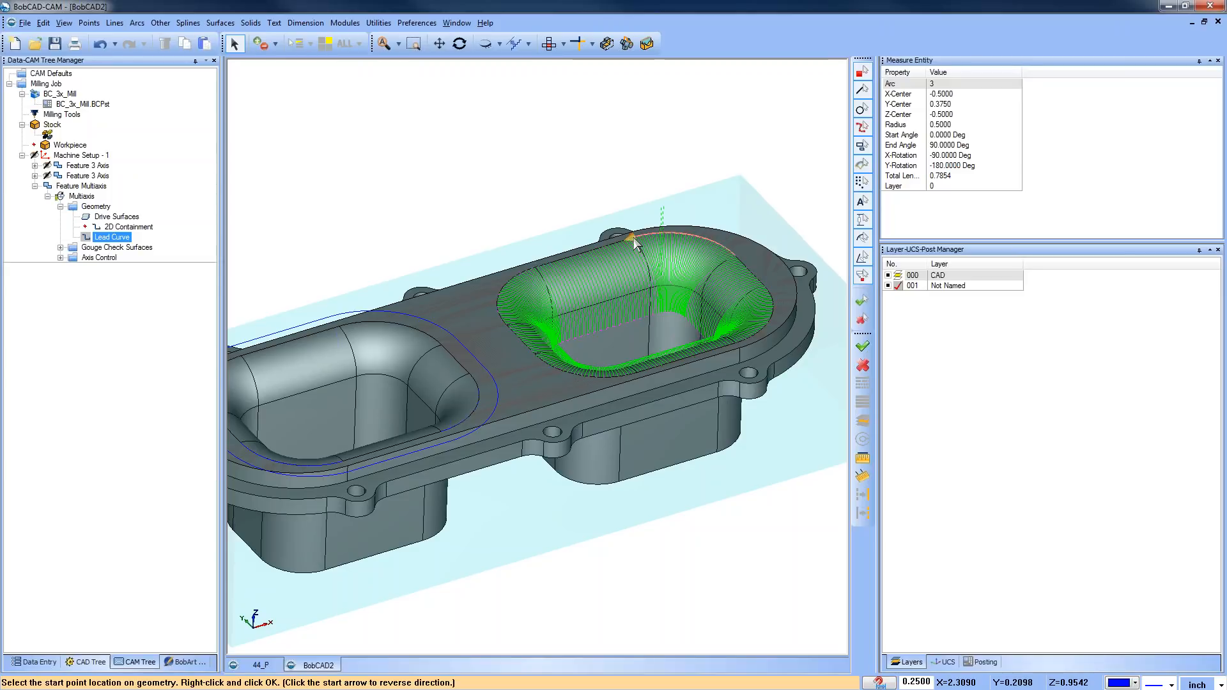
left_click(508, 338)
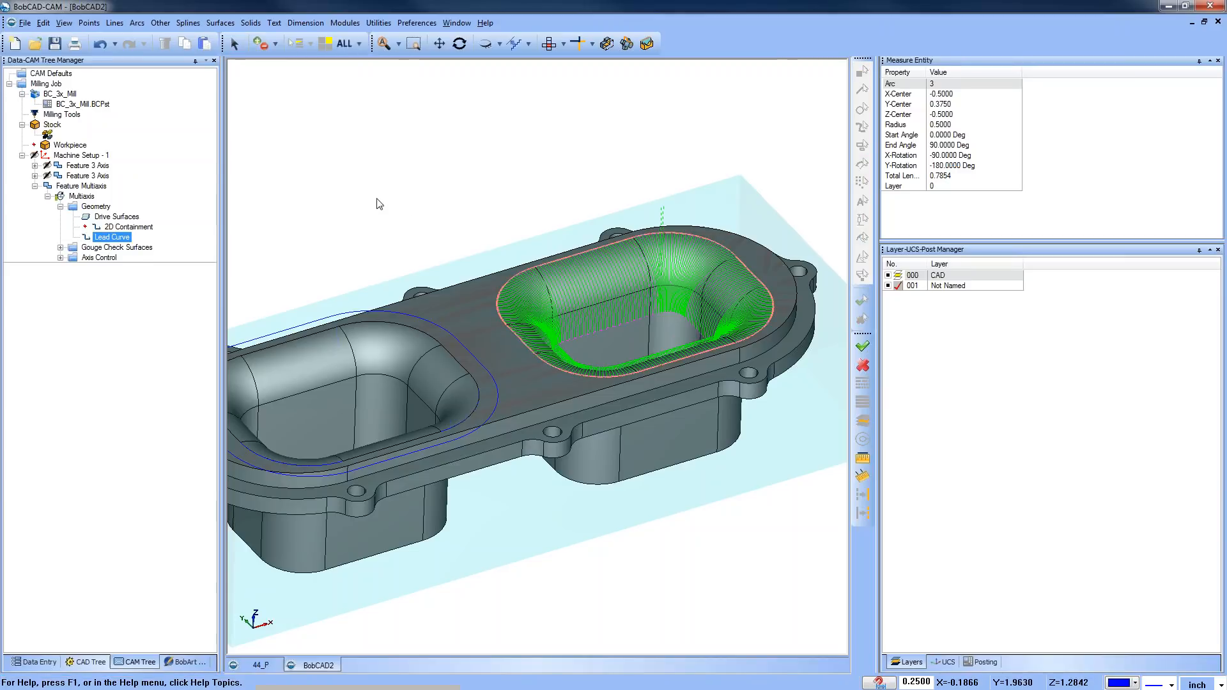
Recompute the multiaxis toolpath and inspect the entry move at the pocket
right_click(83, 196)
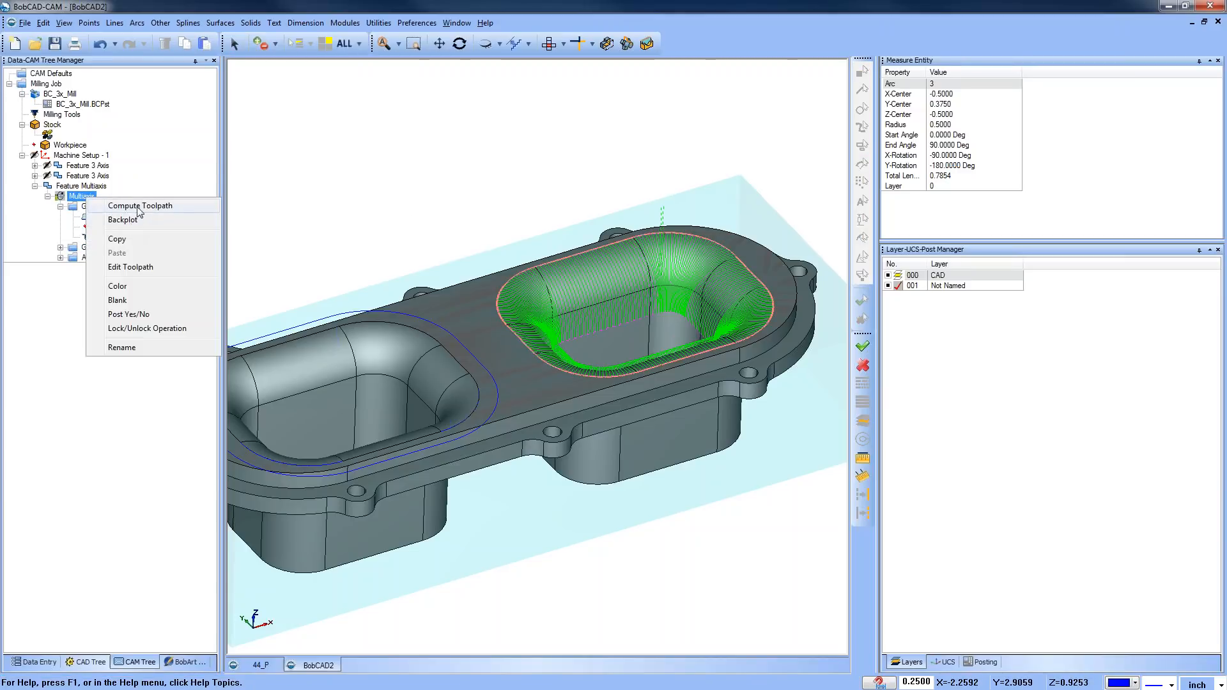
left_click(137, 207)
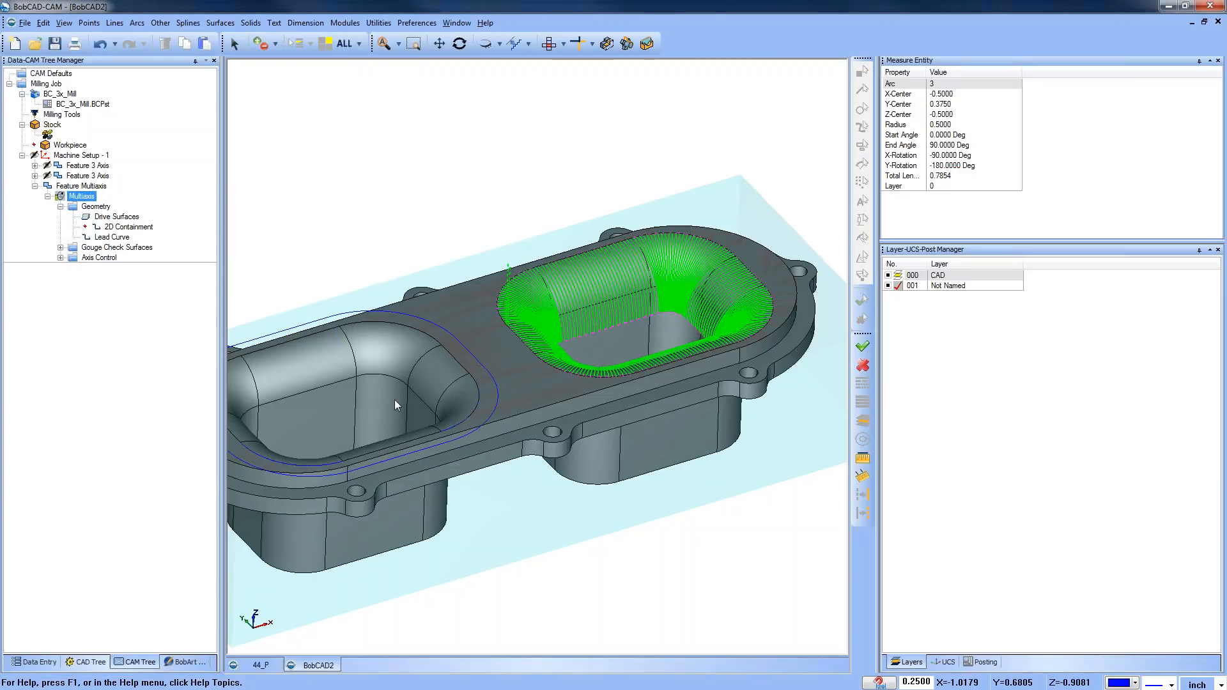
middle_click_drag(394, 405, 481, 388)
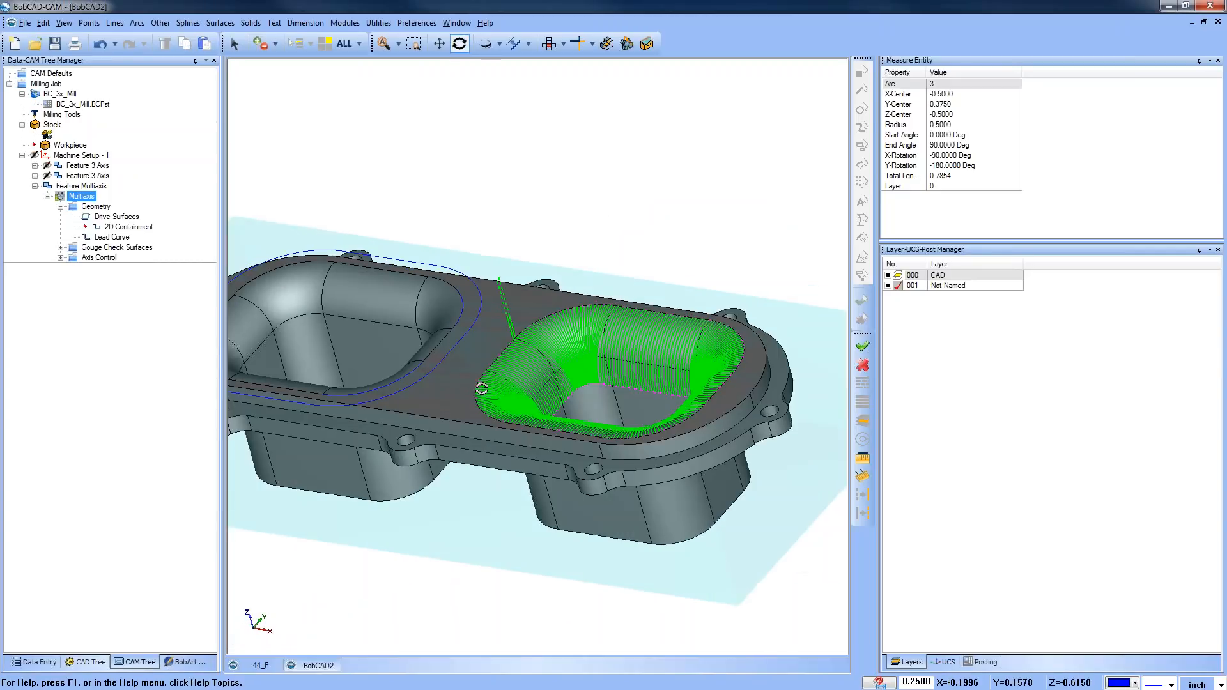
Review the surface path parameters of the multiaxis feature and leave them without changes
scroll(553, 338, "up", 3)
right_click(87, 187)
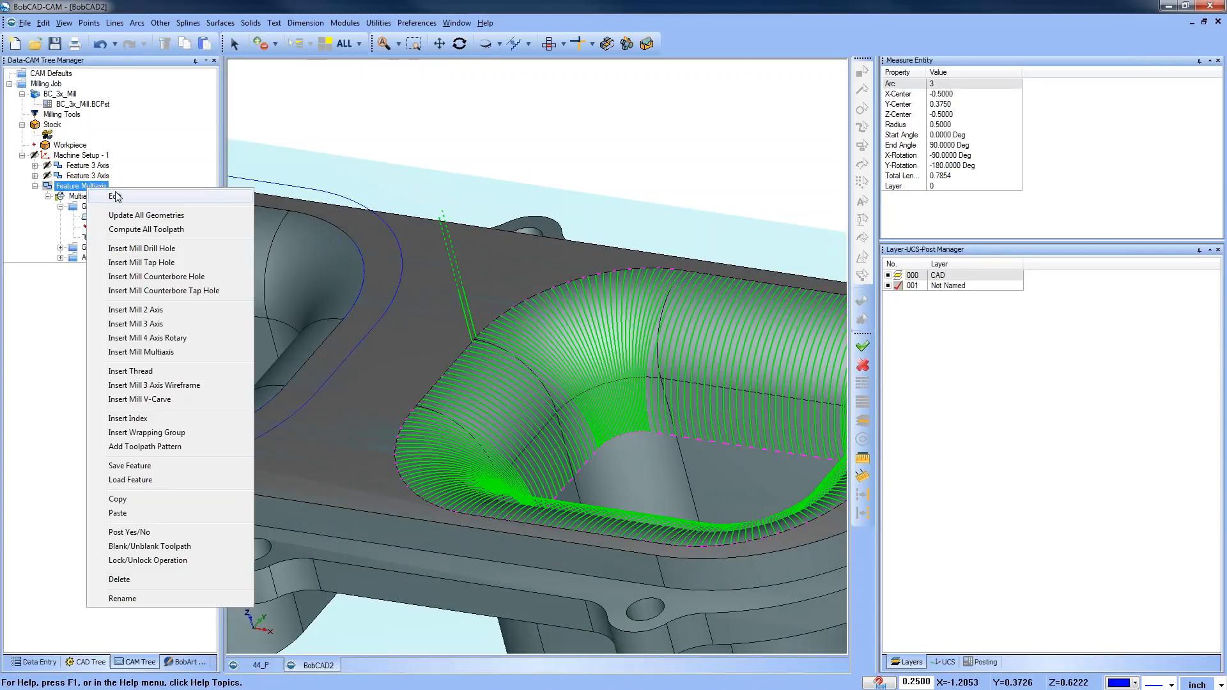
left_click(116, 196)
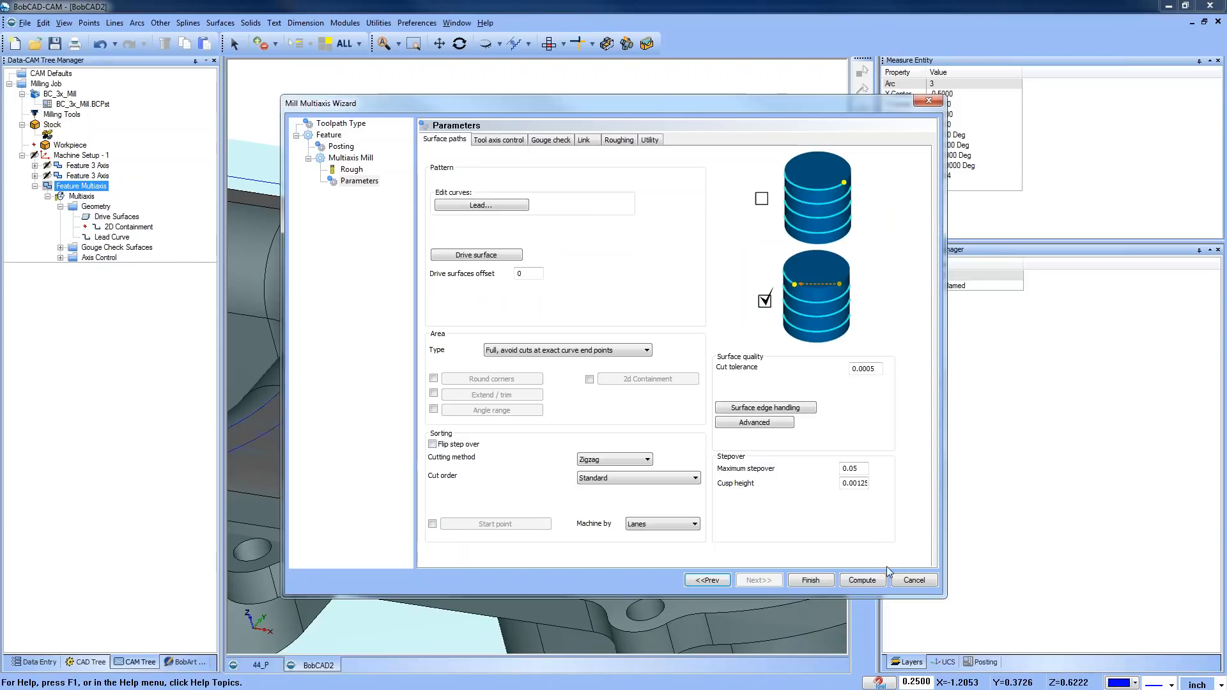
left_click(810, 580)
Move the lead curve's start point to the other end of the straight pocket edge facing the neighbouring pocket and reverse its direction
left_click(48, 196)
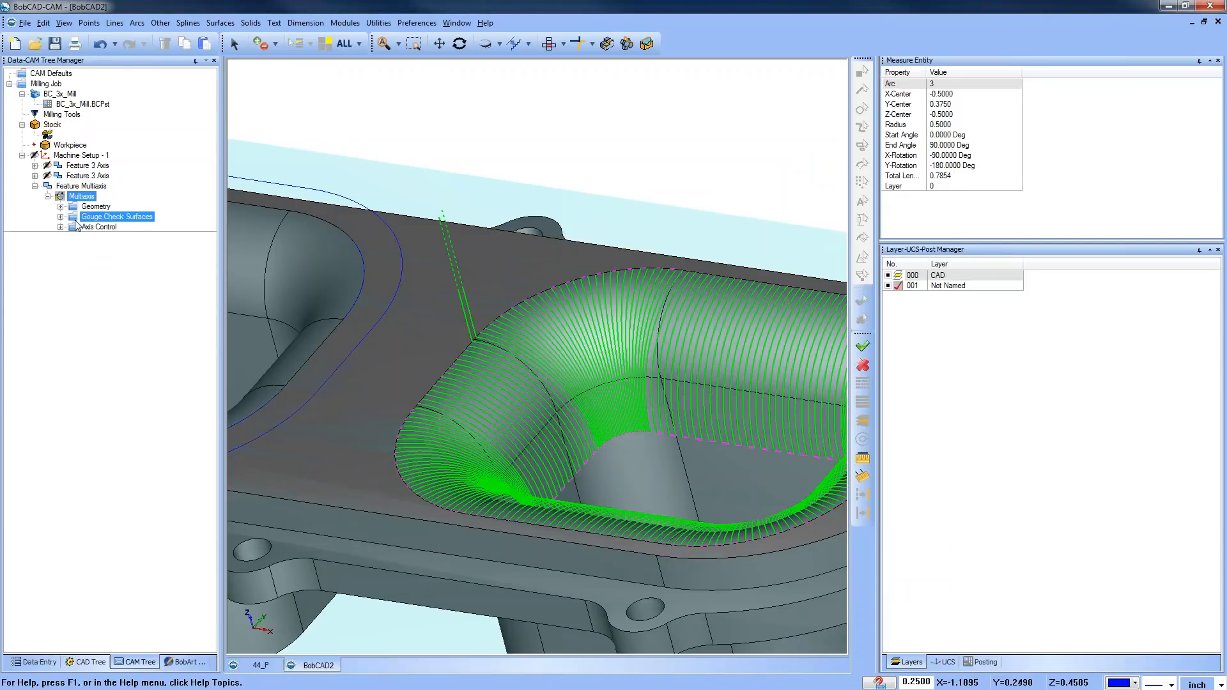
left_click(60, 207)
left_click(118, 241)
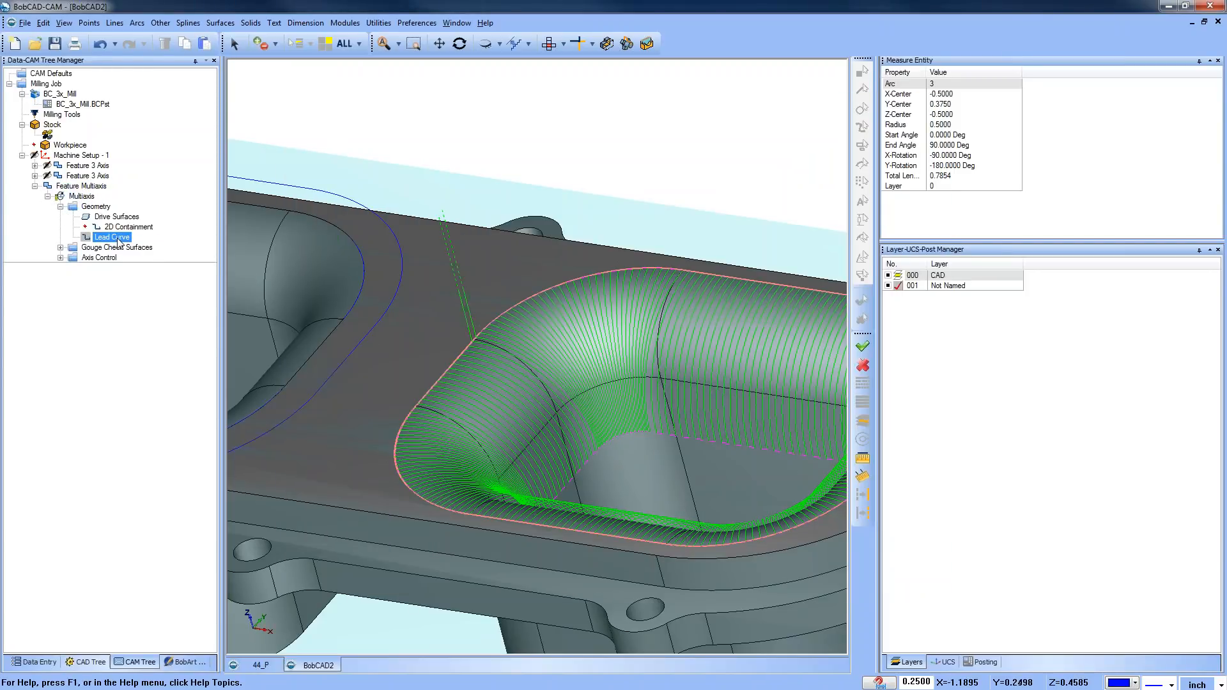
right_click(119, 242)
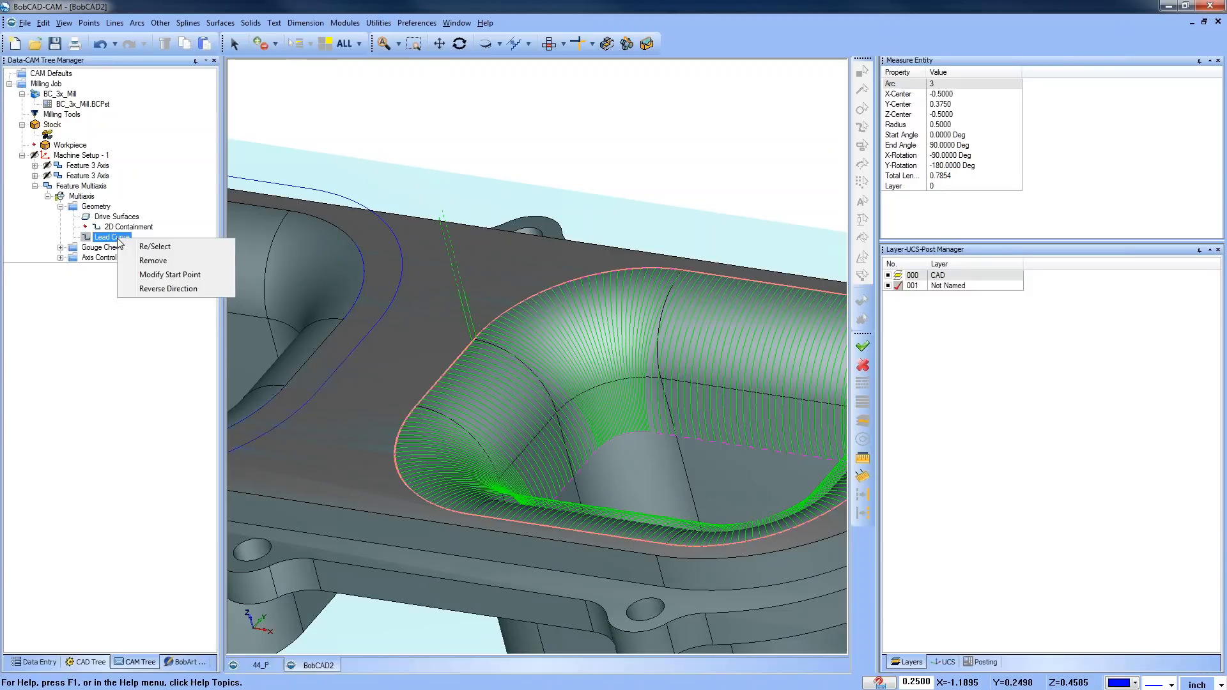
left_click(179, 276)
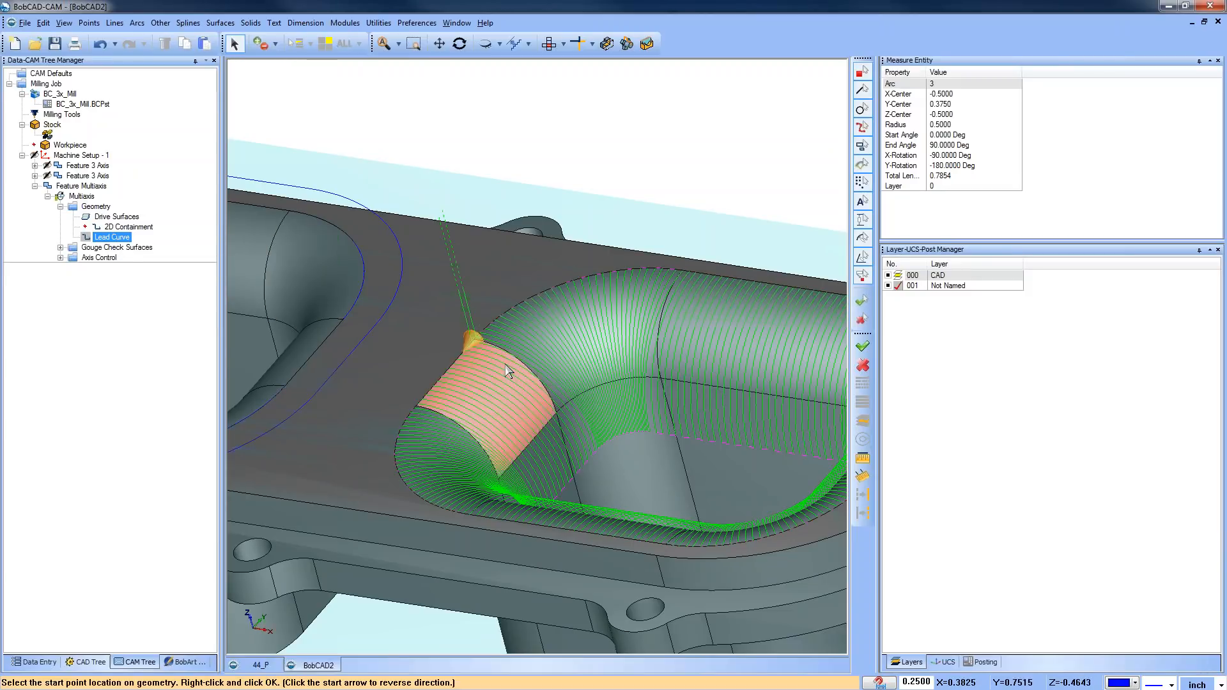
left_click(418, 405)
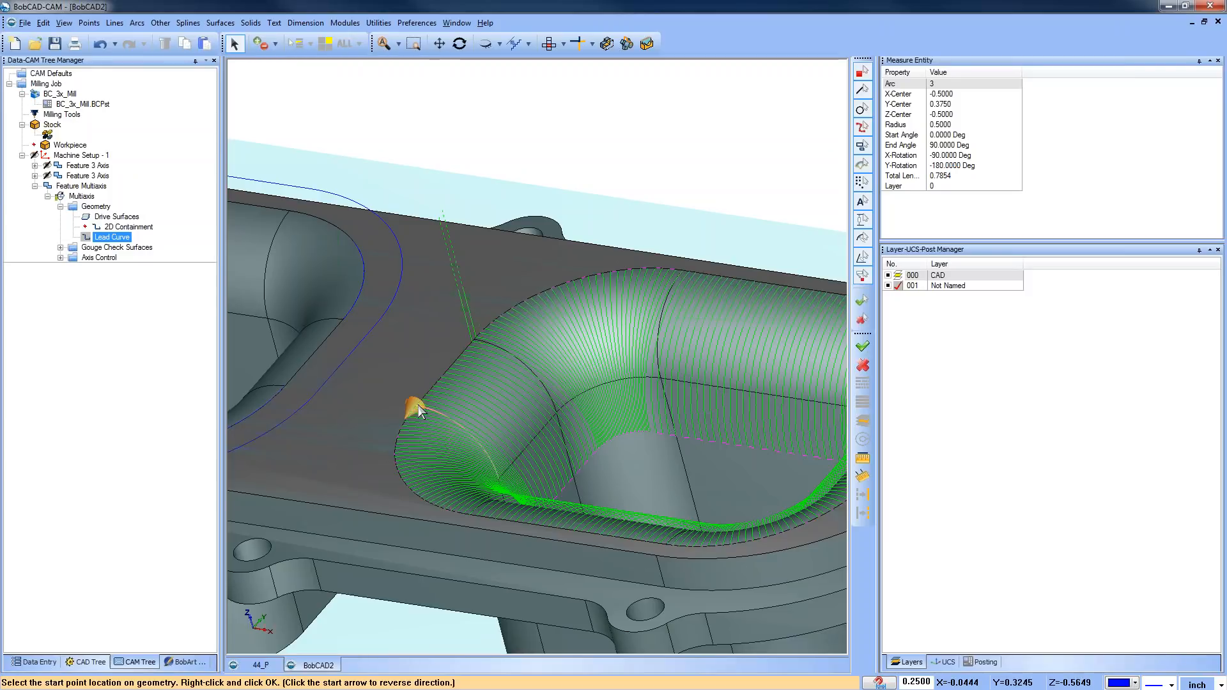
scroll(431, 320, "down", 3)
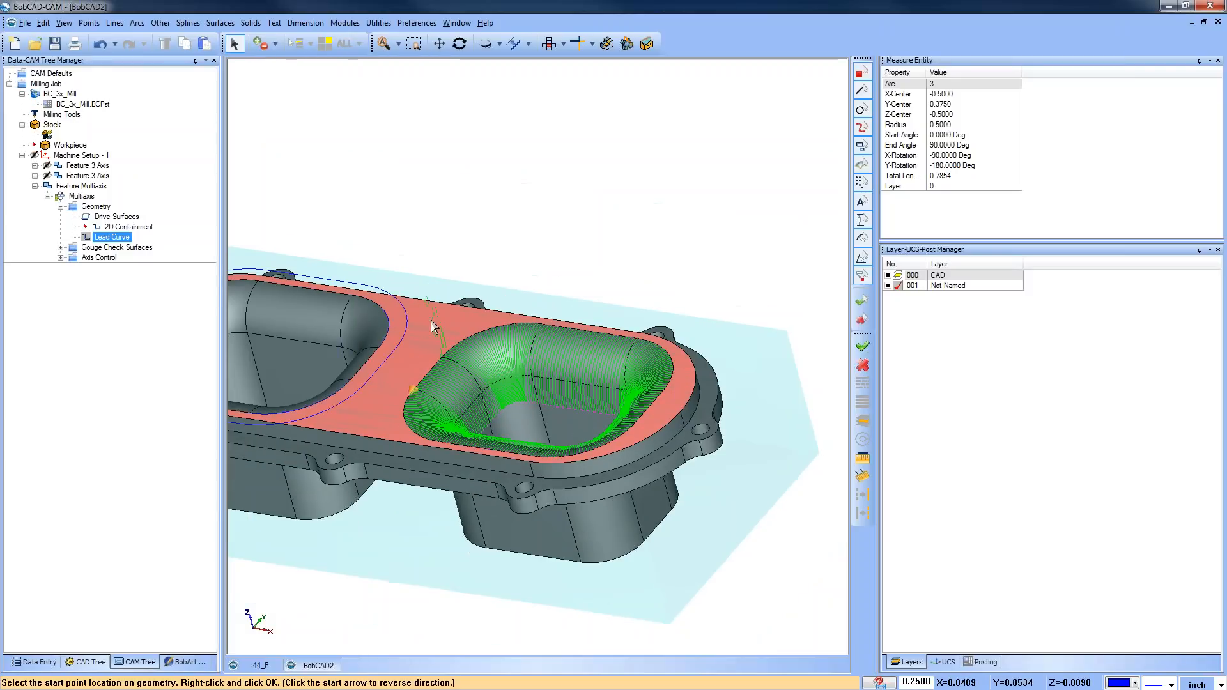
left_click(413, 389)
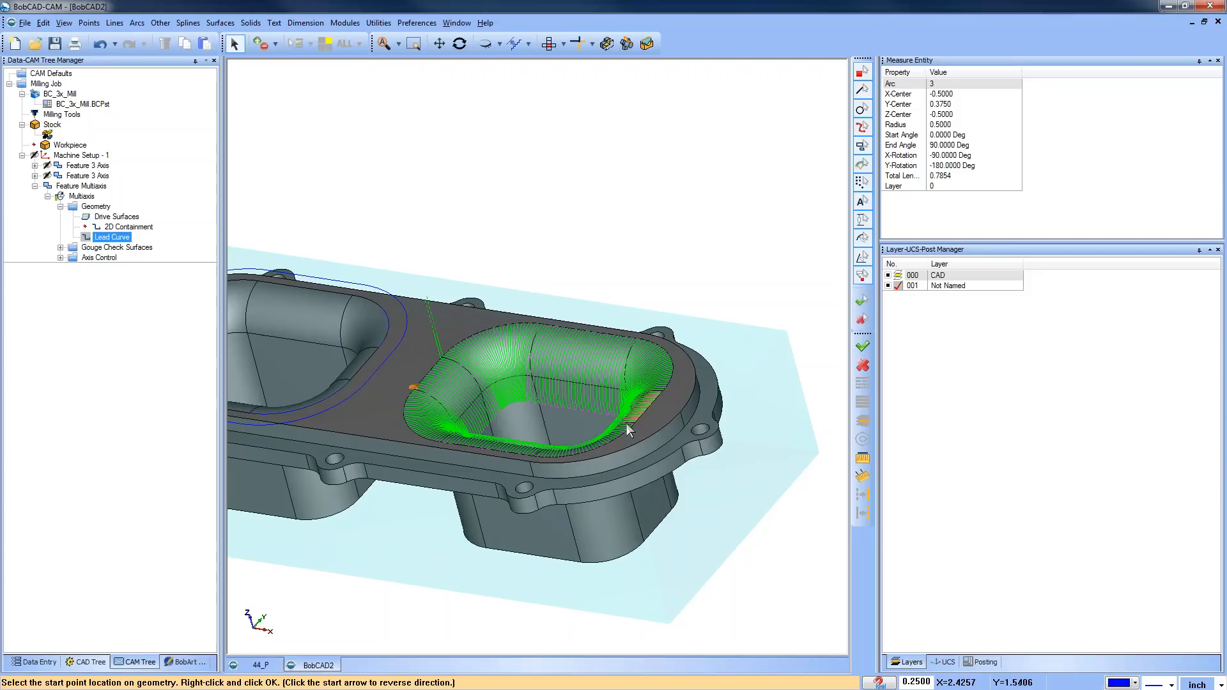
key("space")
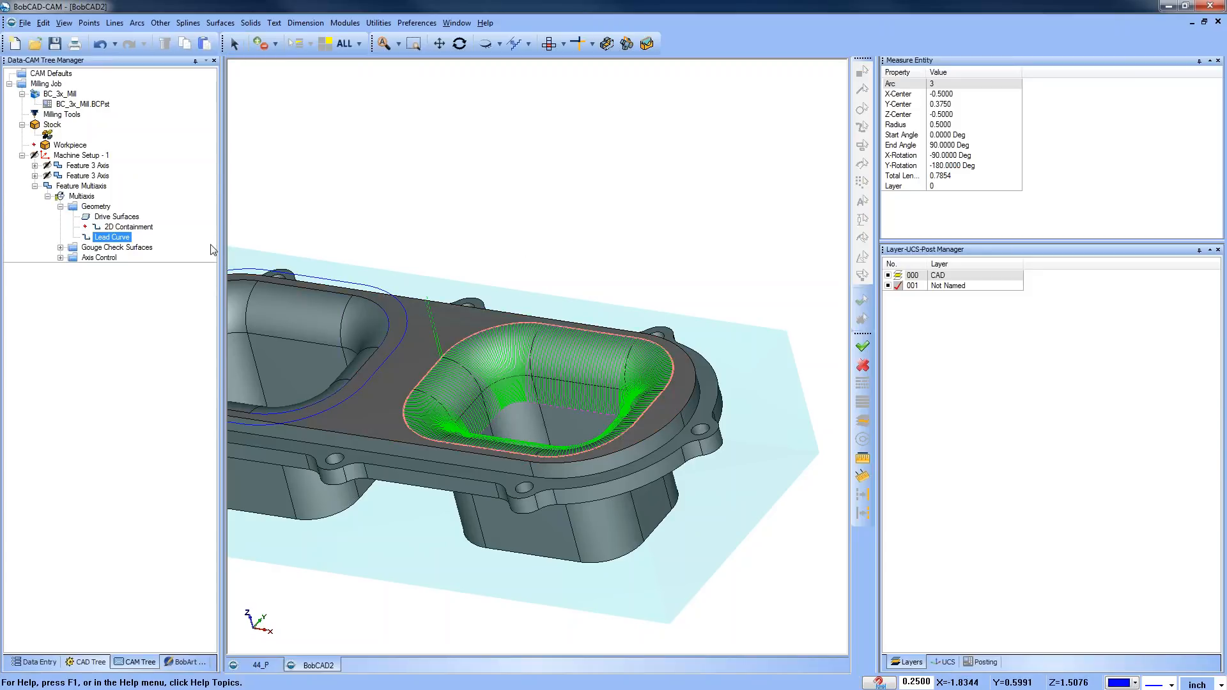
Recompute the multiaxis toolpath with the modified lead curve and inspect its entry move and passes around the pocket
right_click(88, 197)
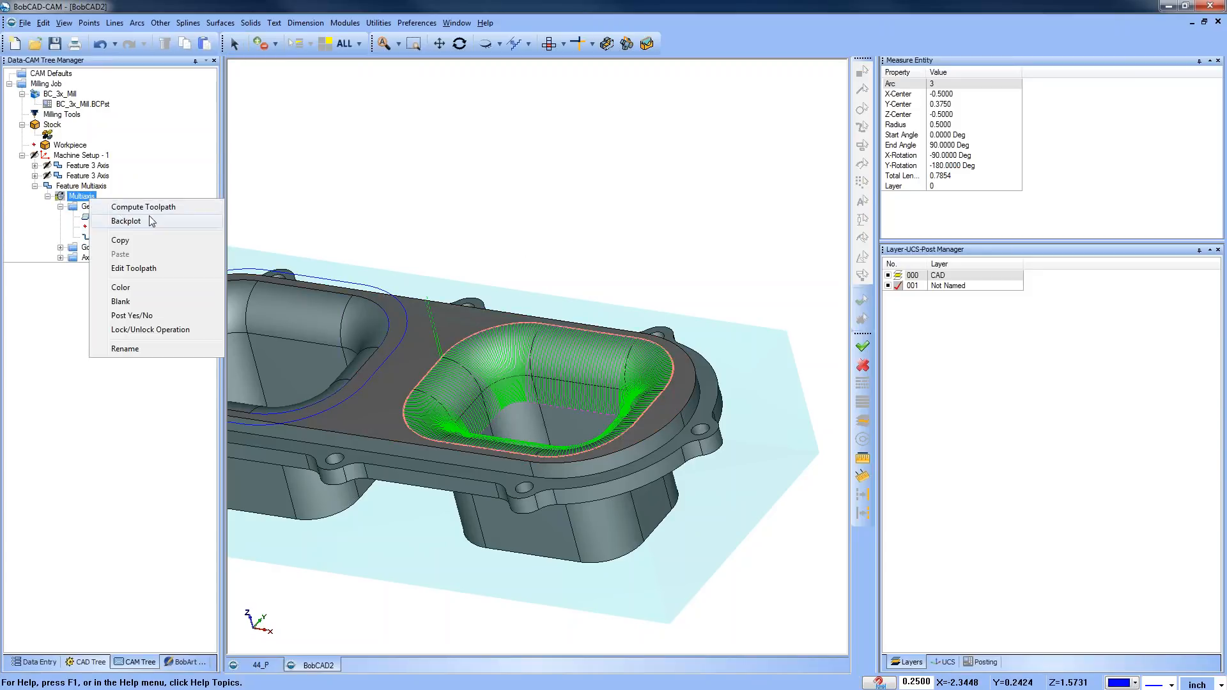
left_click(151, 221)
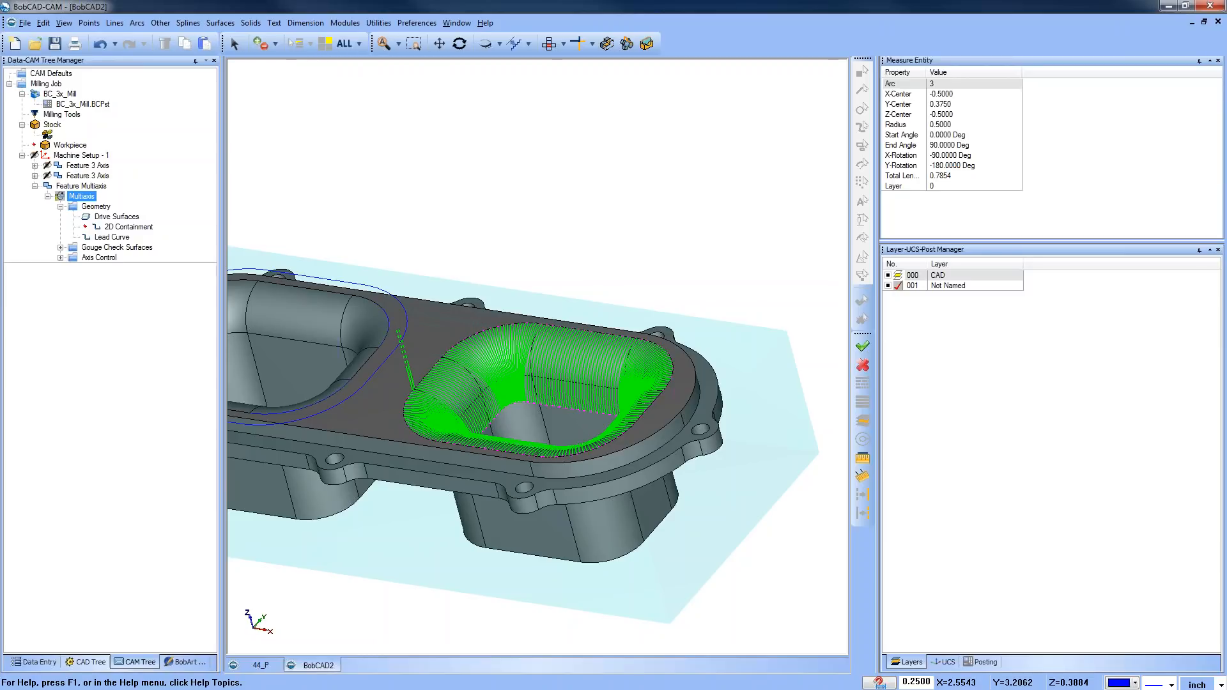
scroll(525, 409, "down", 2)
middle_click_drag(526, 411, 579, 396)
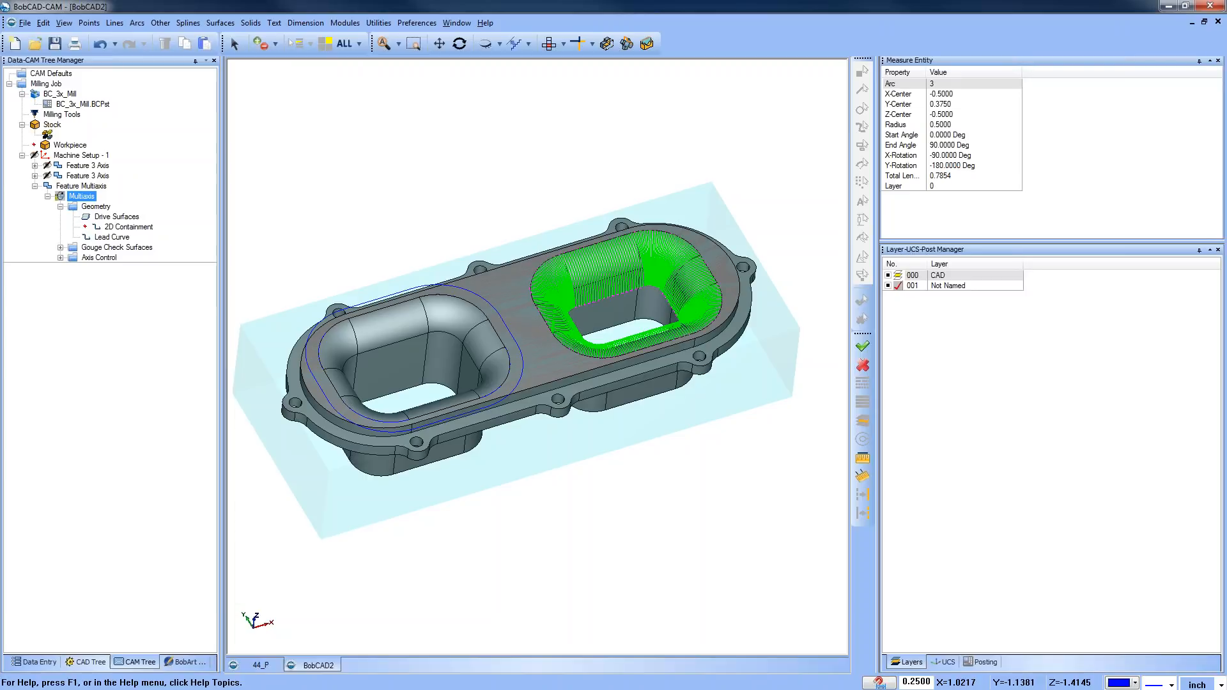
right_click(112, 237)
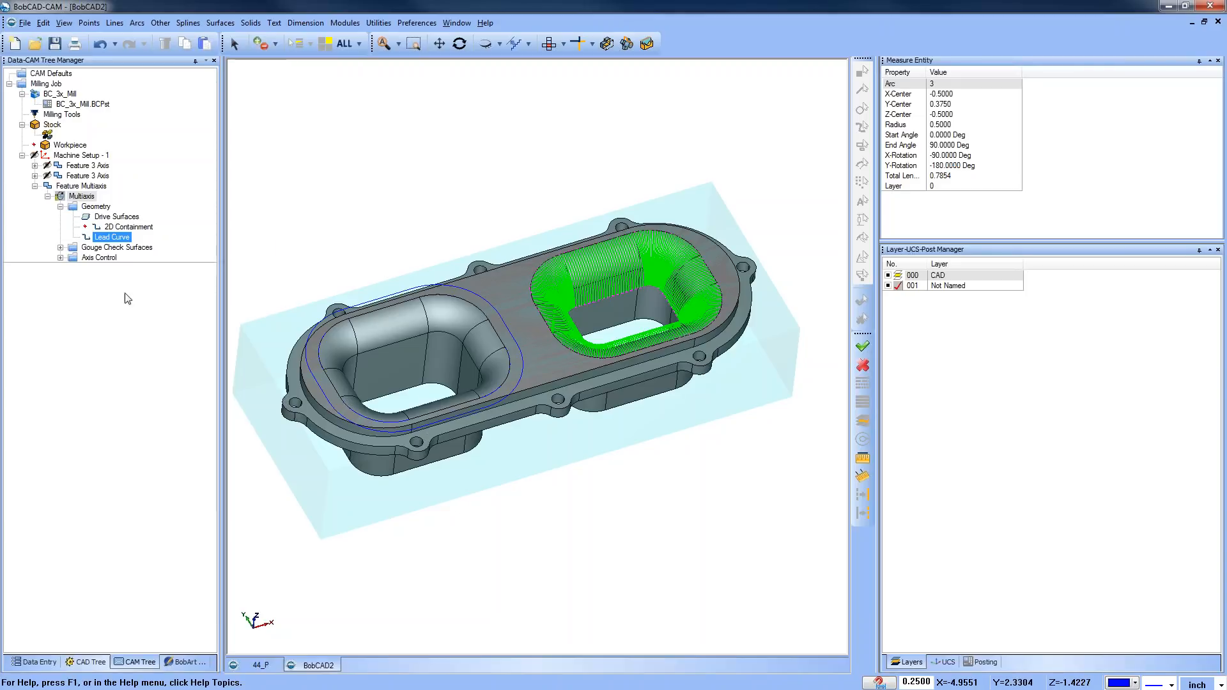
left_click(82, 197)
left_click(84, 186)
right_click(88, 186)
left_click(137, 195)
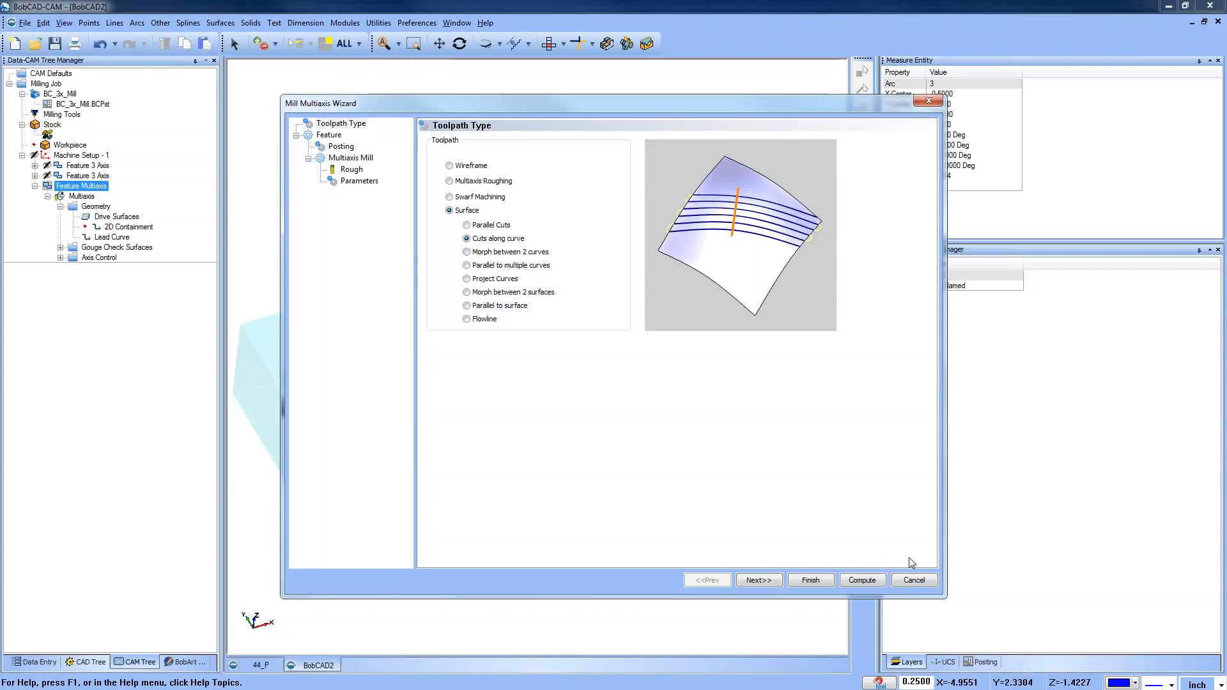
left_click(913, 580)
Duplicate the multiaxis feature within Machine Setup - 1 and expand the copy's geometry
left_click(35, 186)
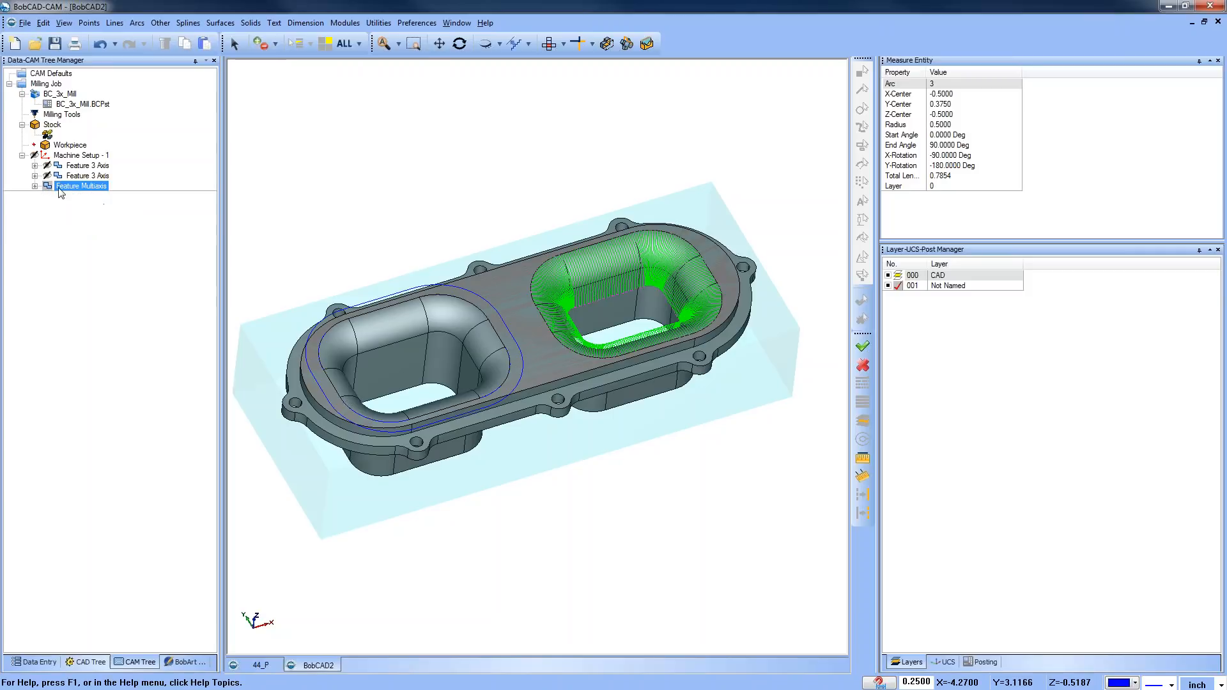
right_click(83, 186)
left_click(156, 495)
right_click(78, 187)
left_click(112, 513)
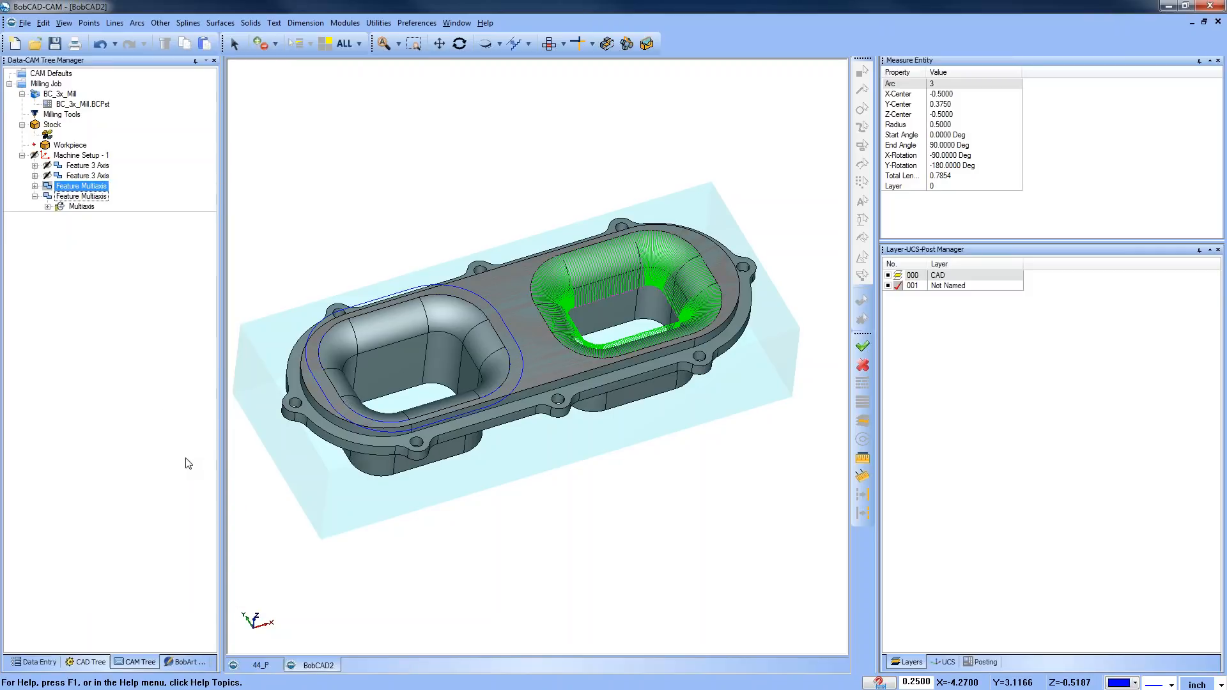
left_click(48, 206)
left_click(60, 216)
Change the copied multiaxis feature's toolpath type to Morph between 2 curves and go to its parameters
left_click(95, 197)
right_click(96, 198)
left_click(127, 212)
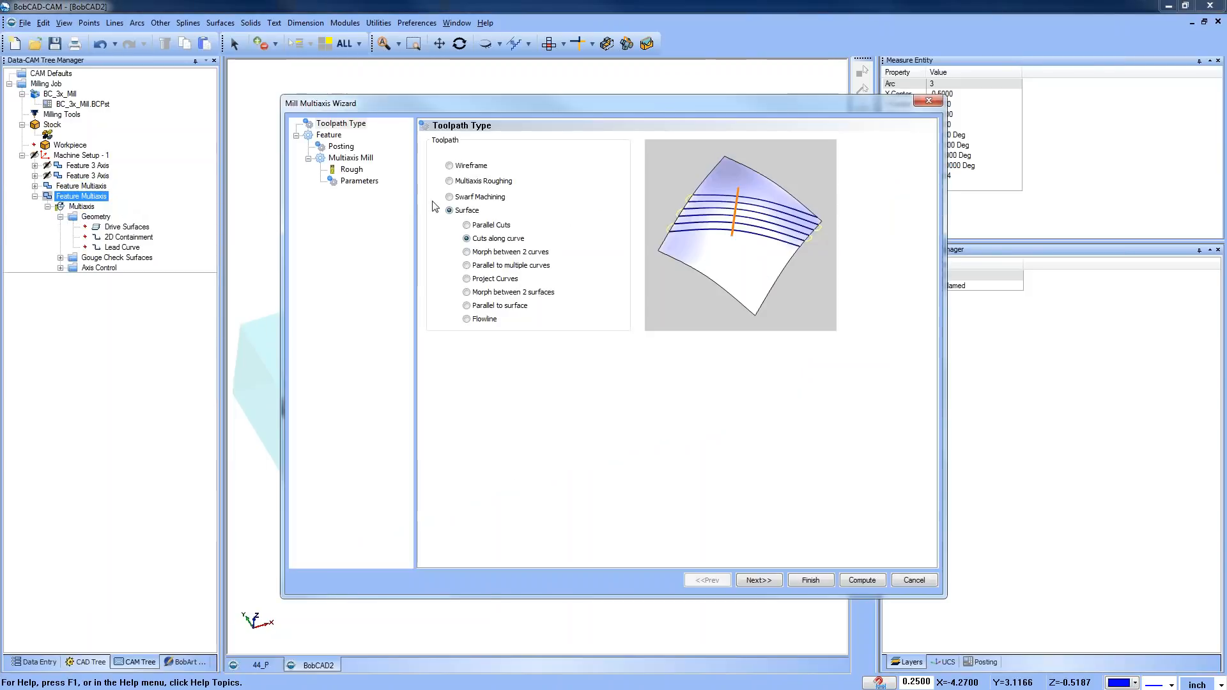
left_click(467, 252)
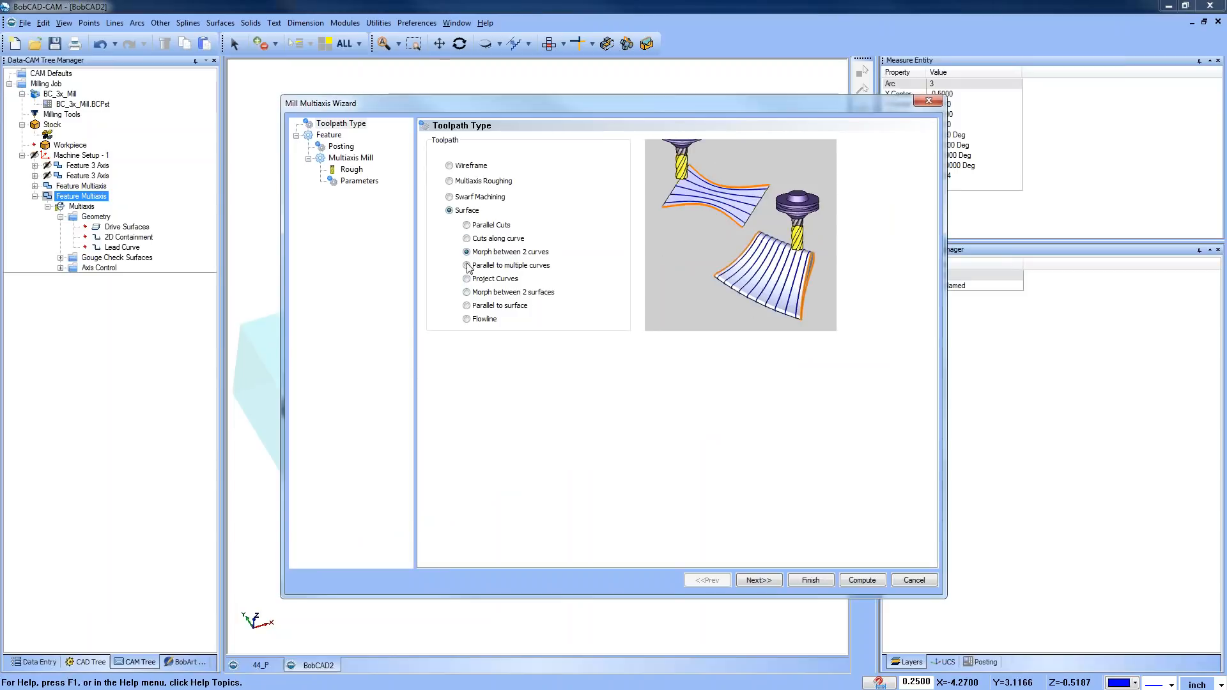
left_click(758, 580)
left_click(361, 184)
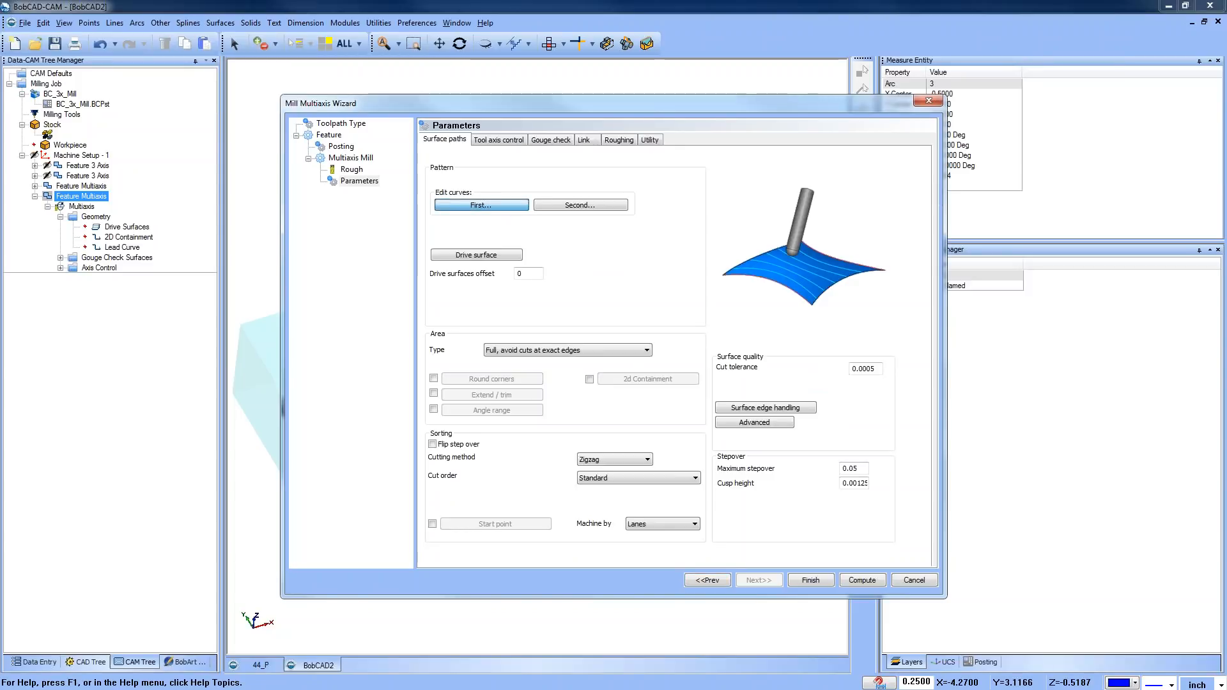
Define the first morph curve by loop-selecting the upper edge of the pocket's rounded surfaces
left_click(481, 205)
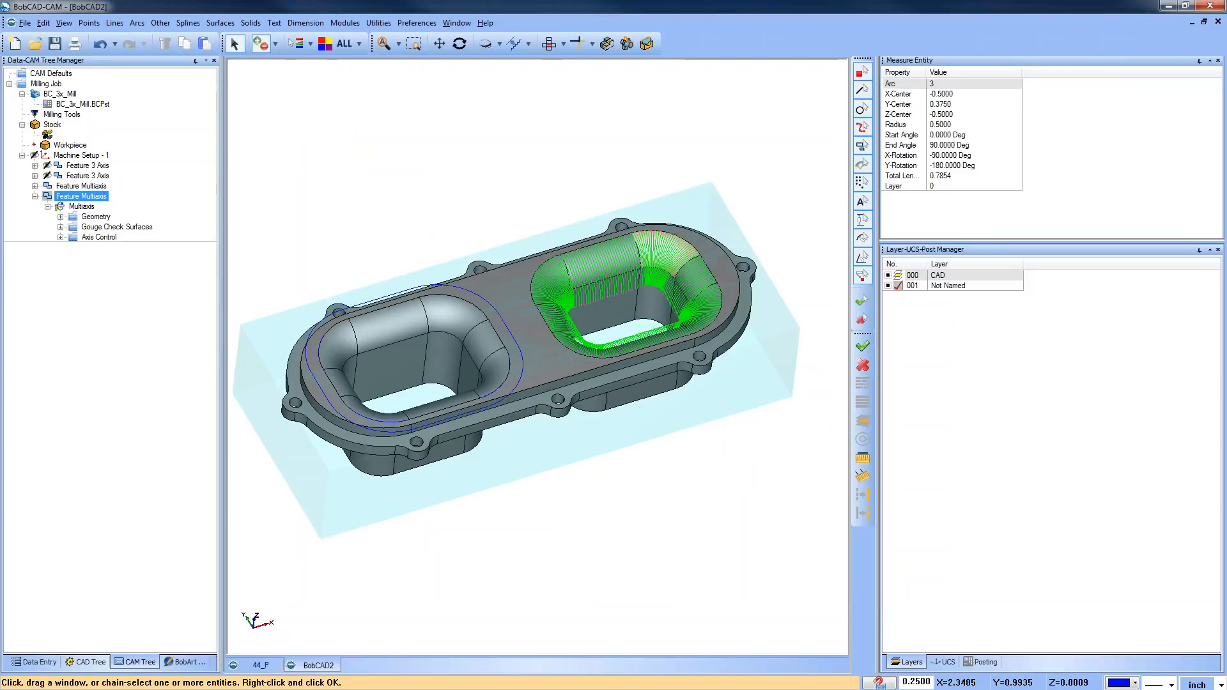
right_click(588, 250)
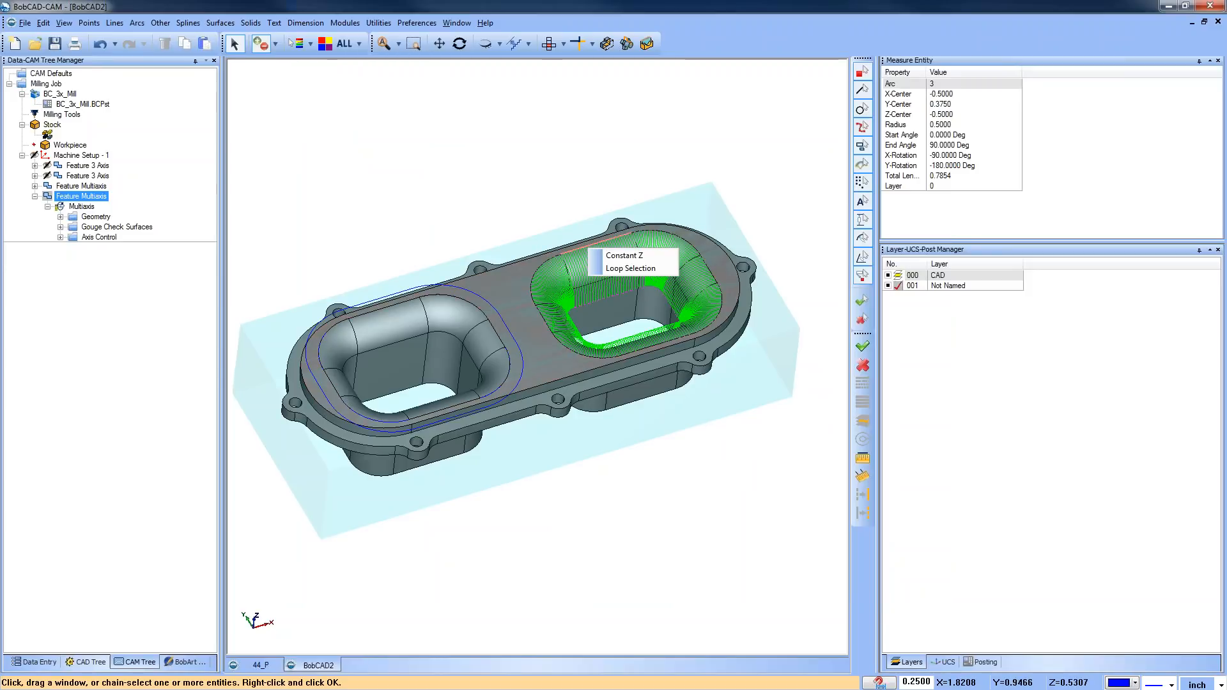
left_click(629, 268)
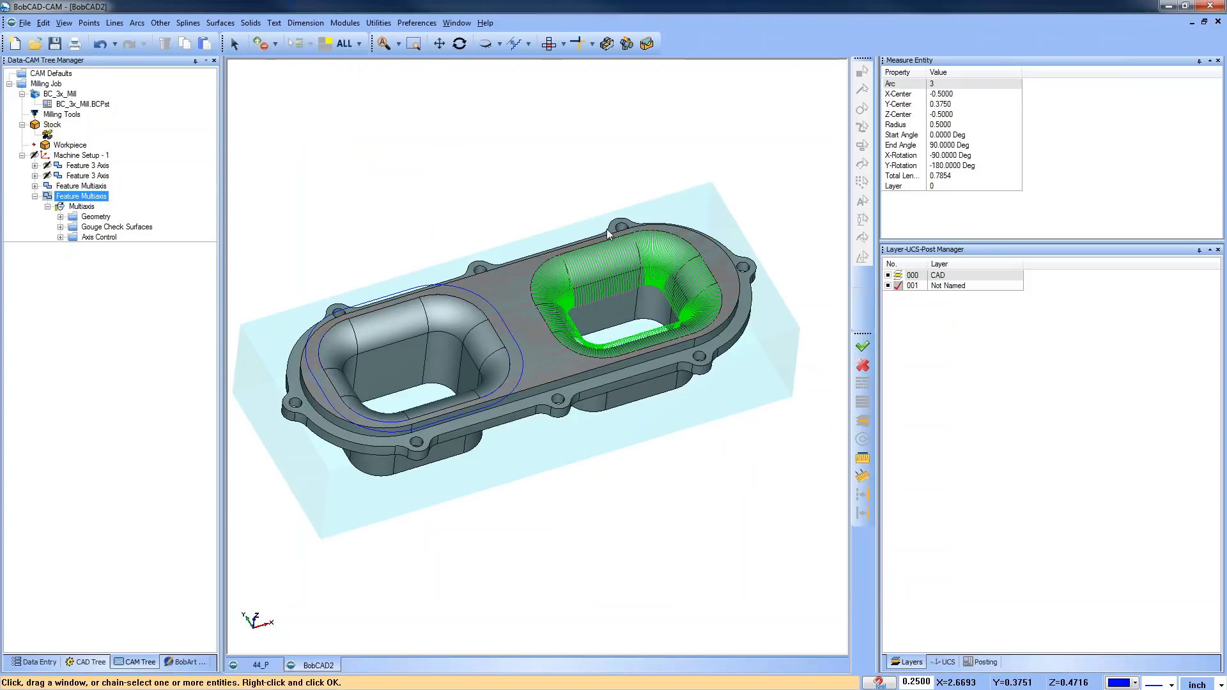
key("space")
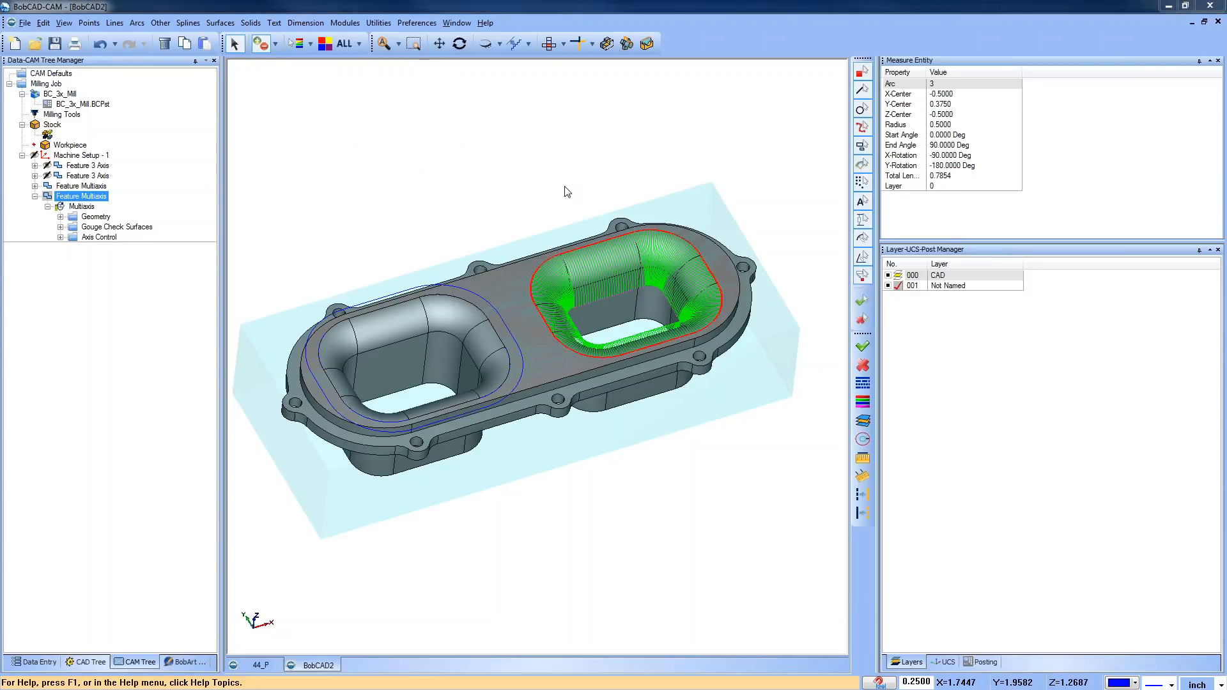
Define the second morph curve by loop-selecting the lower edge where the rounded surfaces meet the pocket walls
left_click(576, 207)
scroll(610, 302, "up", 5)
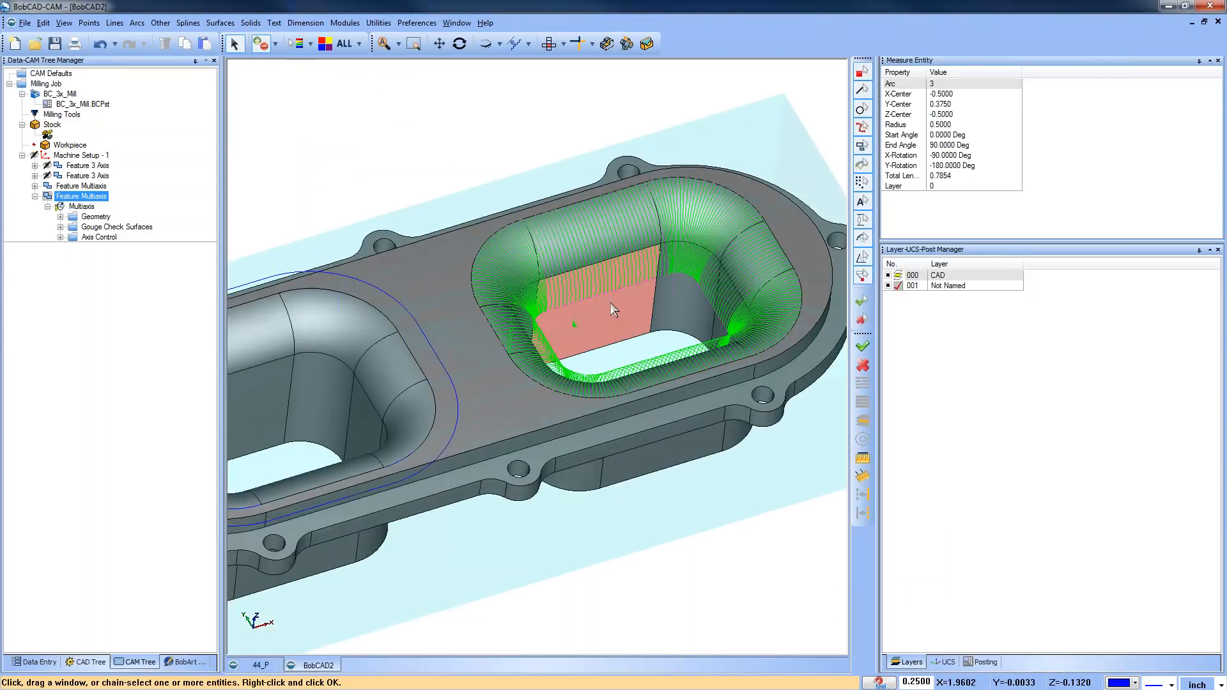
right_click(579, 230)
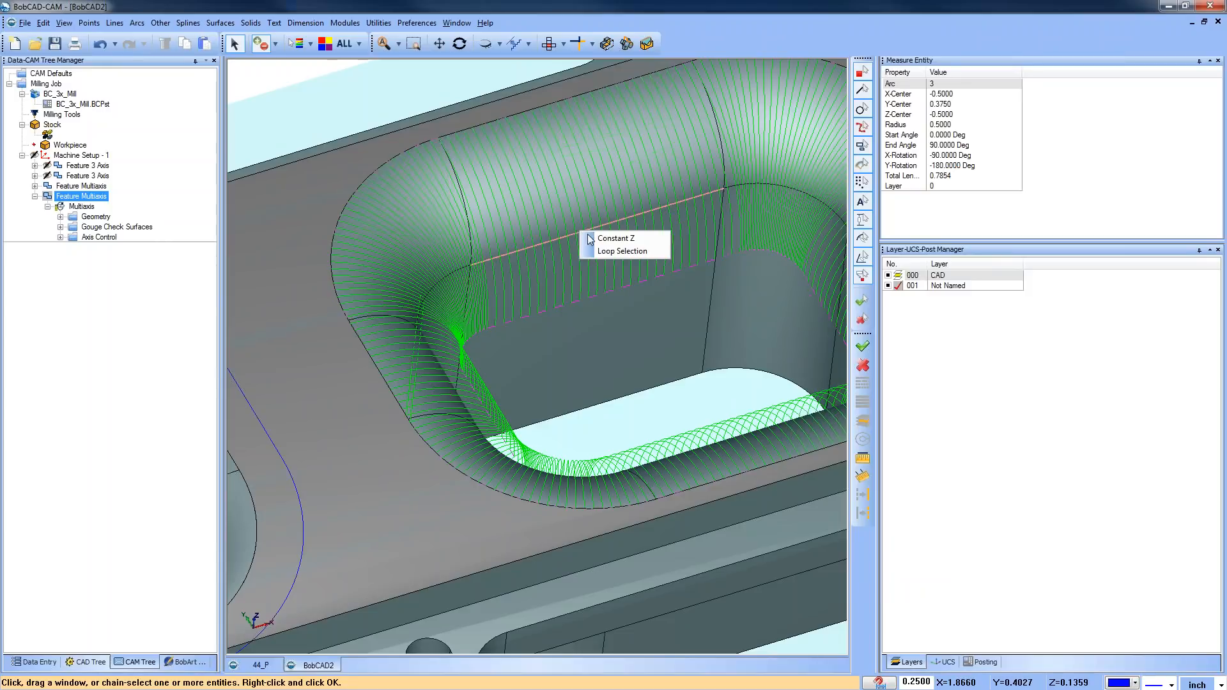
left_click(623, 251)
left_click(662, 386)
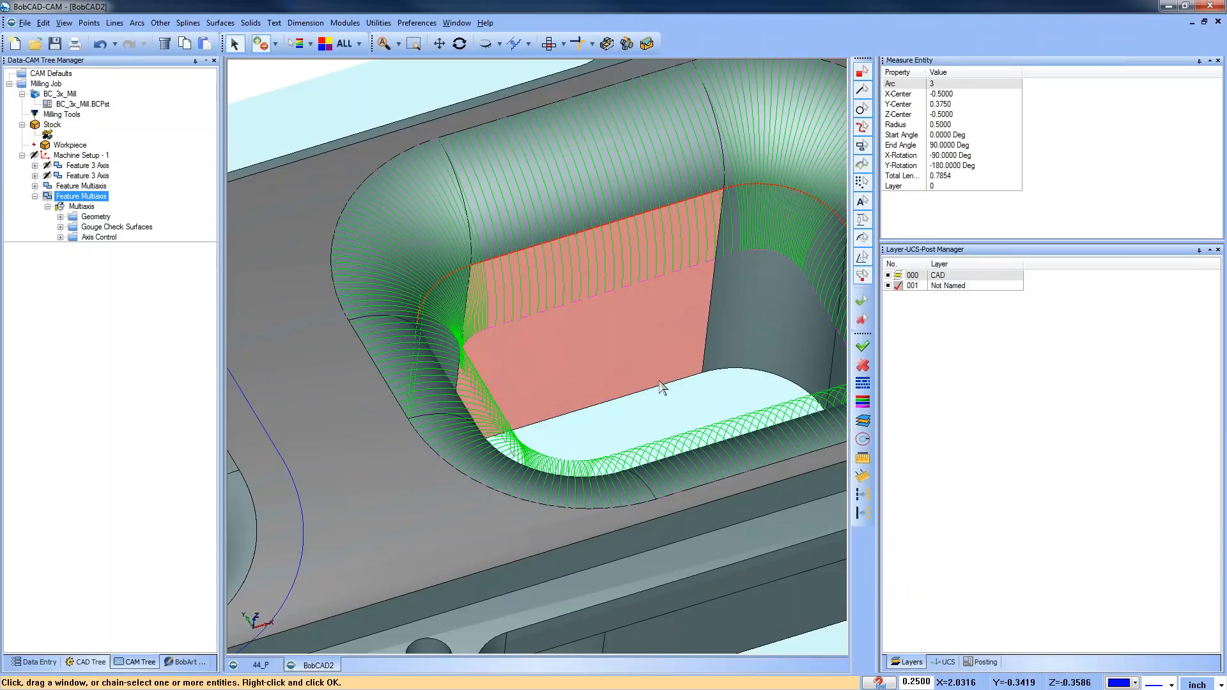
key("space")
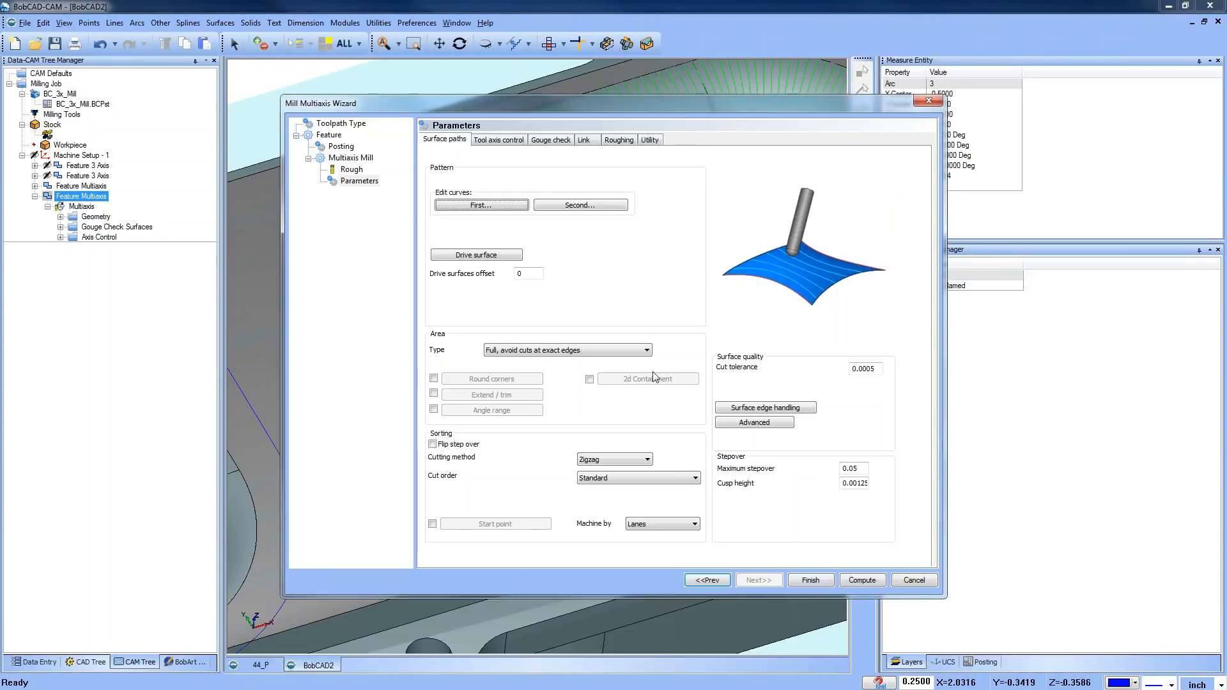
Start the drive surface selection for the copied feature and blank the original multiaxis feature's toolpath
left_click(476, 255)
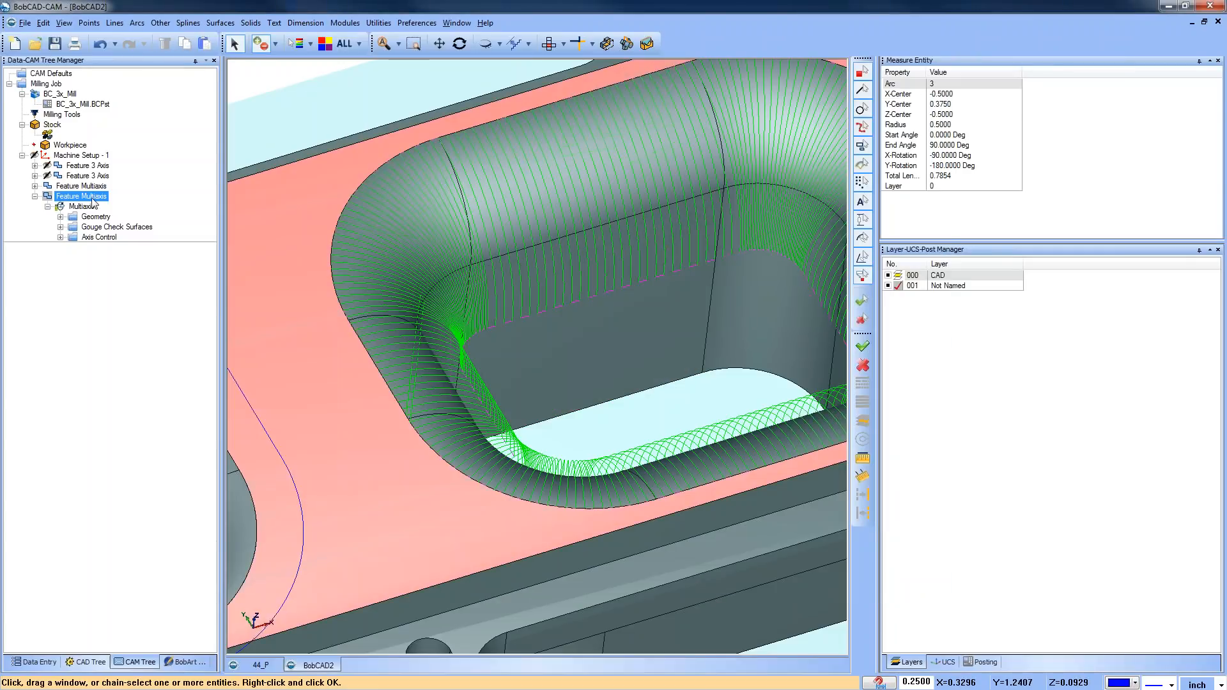
left_click(81, 189)
right_click(82, 190)
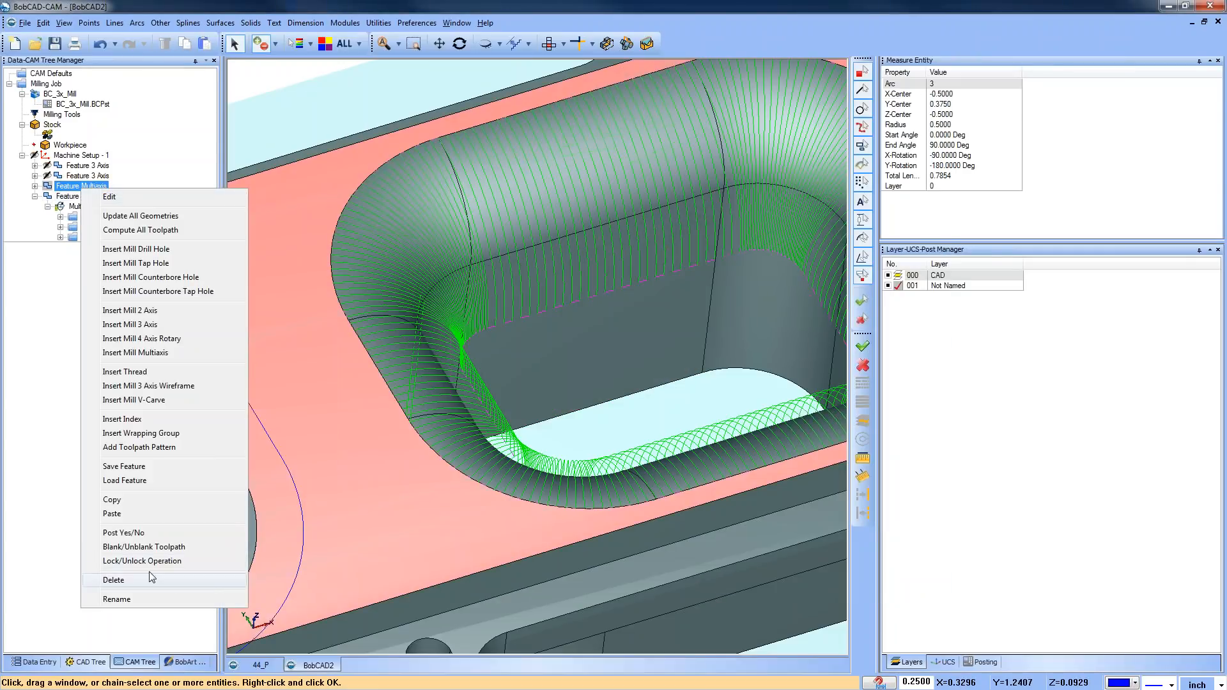
left_click(102, 552)
Assign all eight rounded surfaces around the pocket as the copied feature's drive surfaces
left_click(534, 194)
left_click(449, 210)
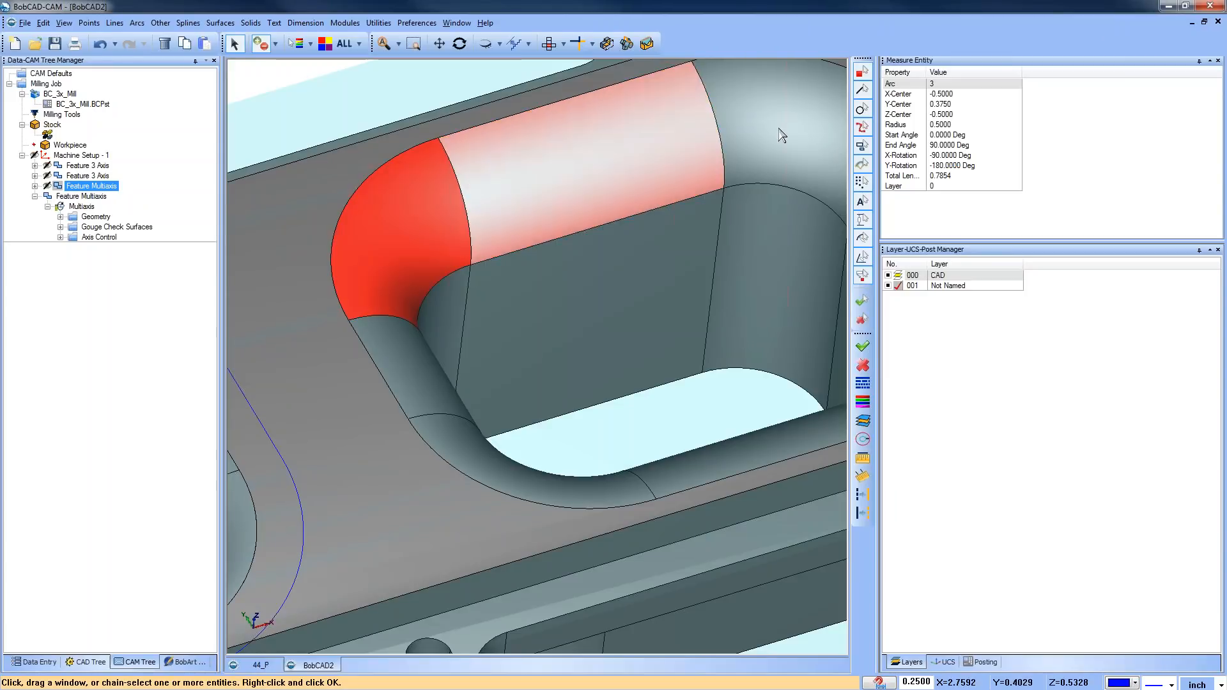
left_click(779, 129)
scroll(510, 211, "down", 2)
scroll(510, 215, "down", 1)
left_click(752, 232)
left_click(768, 269)
left_click(691, 336)
left_click(530, 369)
left_click(457, 302)
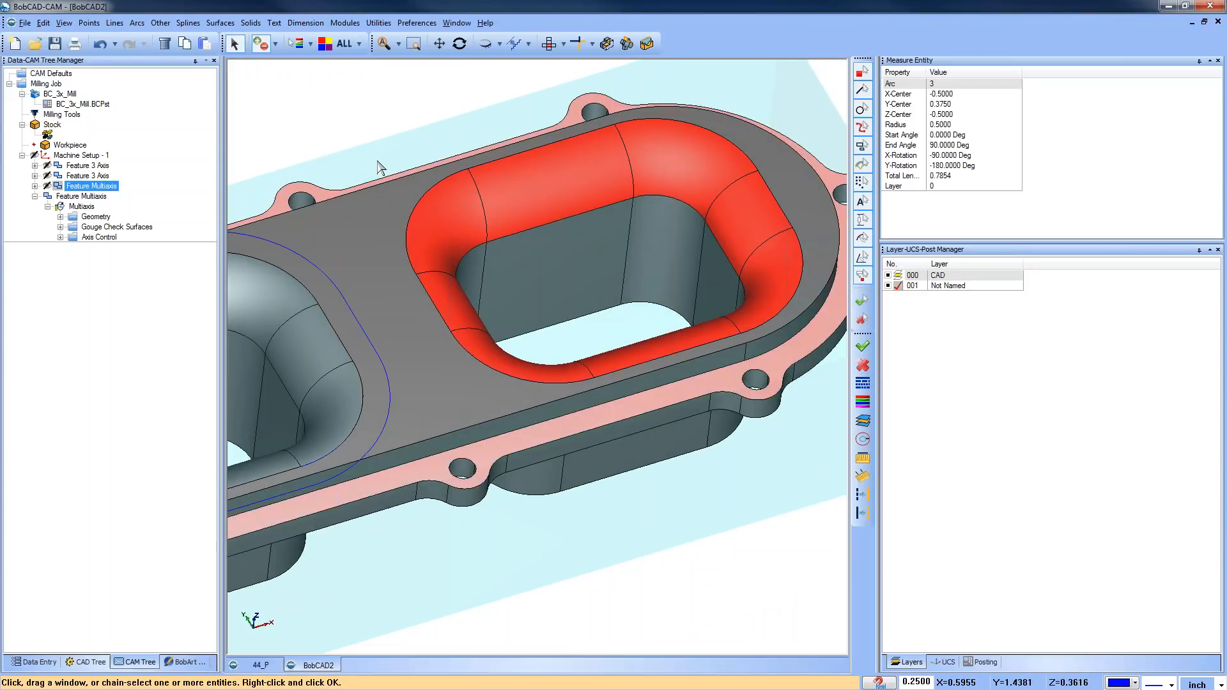
key("space")
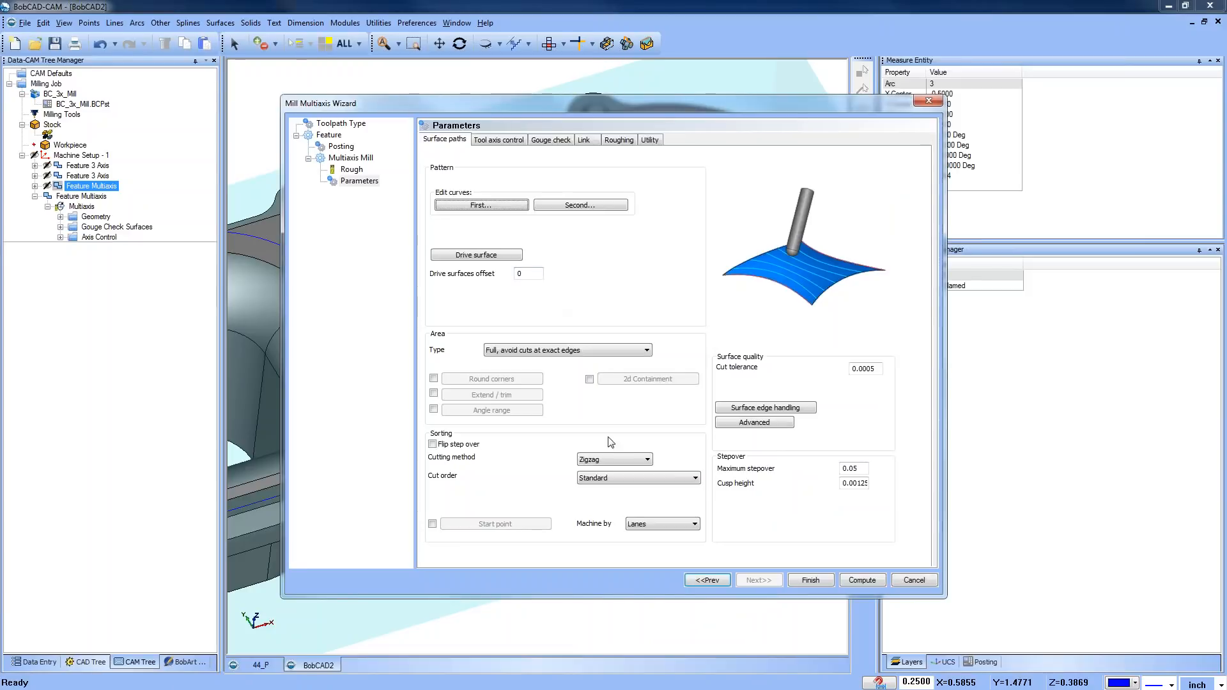
Compute the Morph between 2 curves toolpath and inspect its passes and links around the pocket
left_click(862, 580)
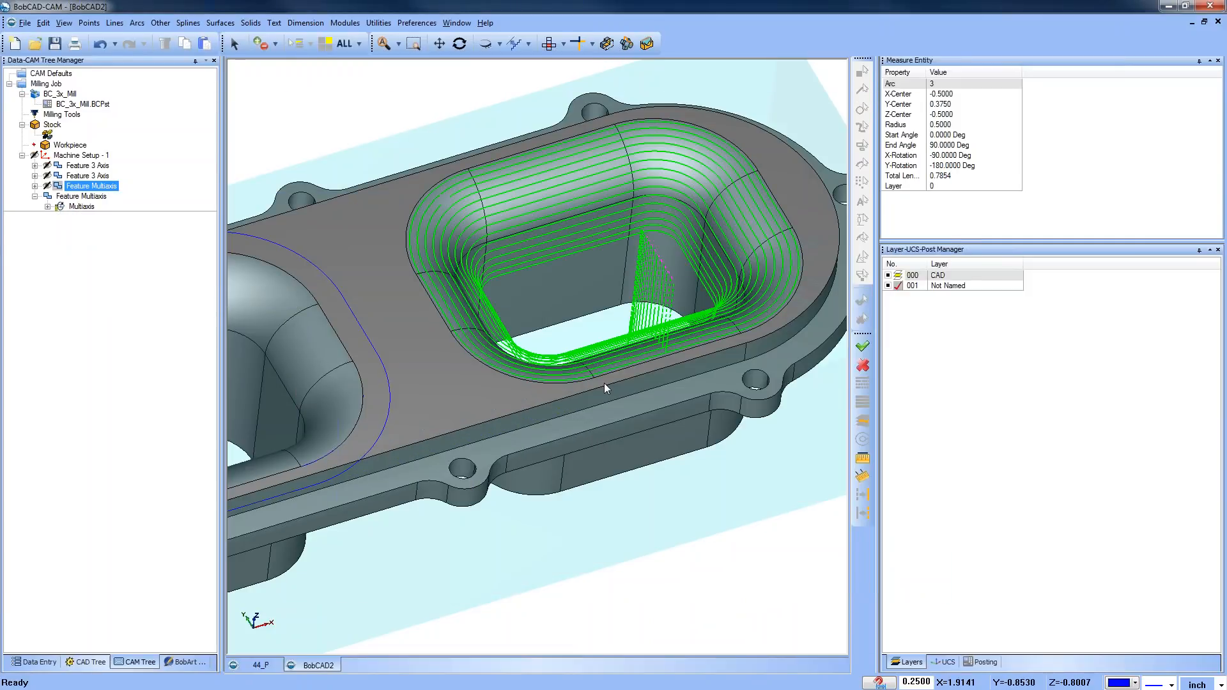
middle_click_drag(589, 362, 639, 397)
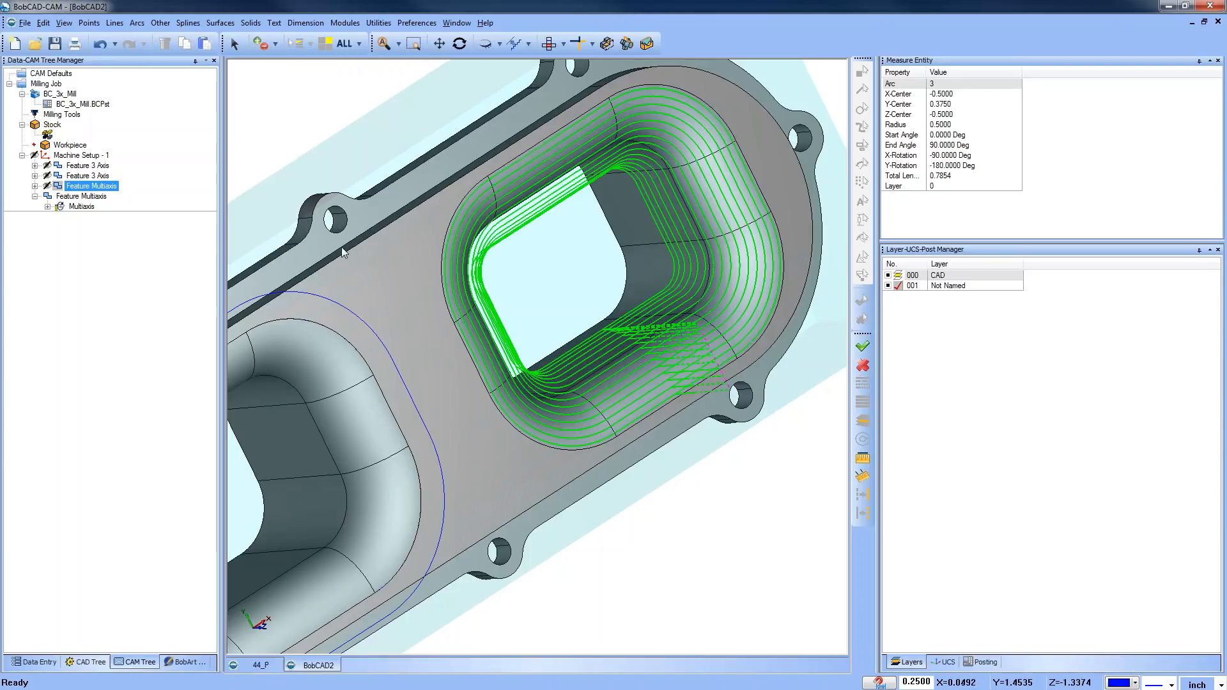
View the morph toolpath on the whole part and review the 3 axis and multiaxis features in the machine setup
scroll(520, 310, "down", 5)
middle_click_drag(624, 443, 645, 384)
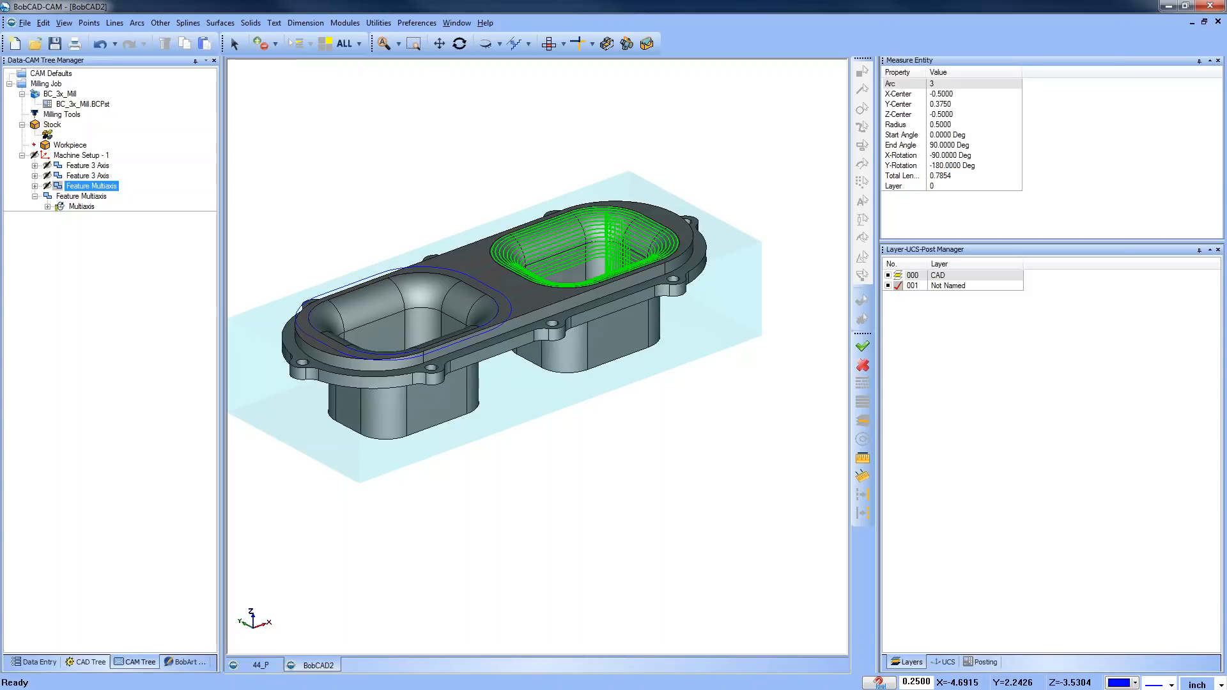
left_click(102, 176)
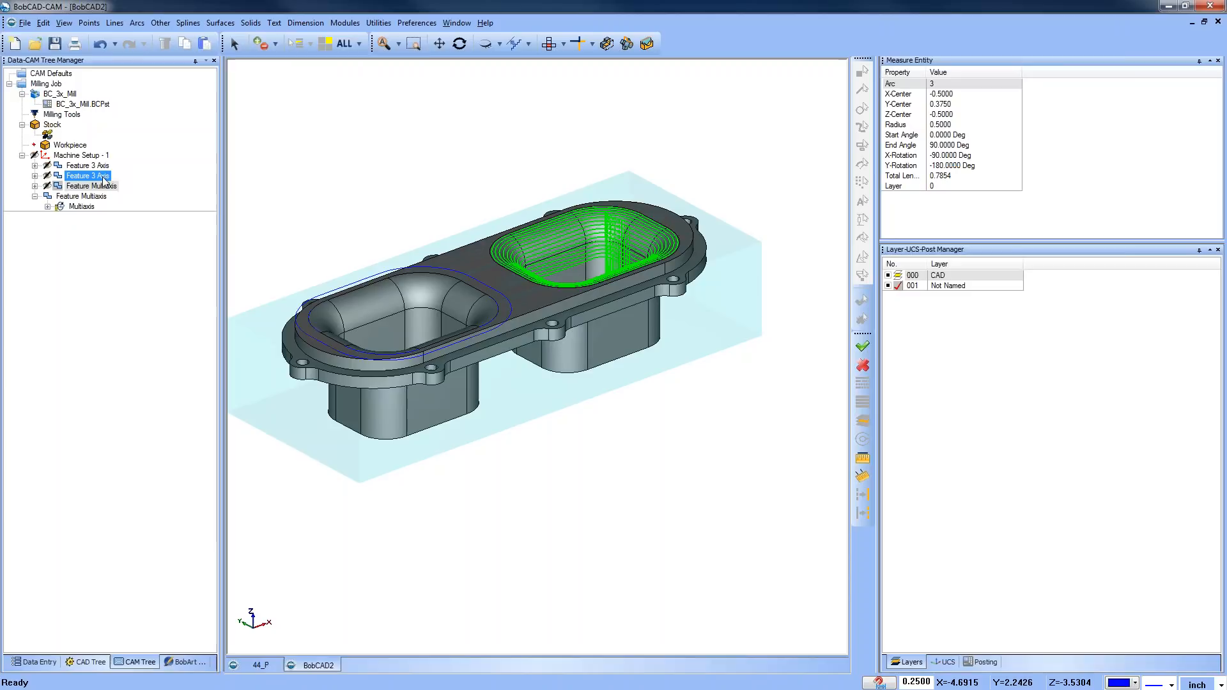
left_click(98, 197)
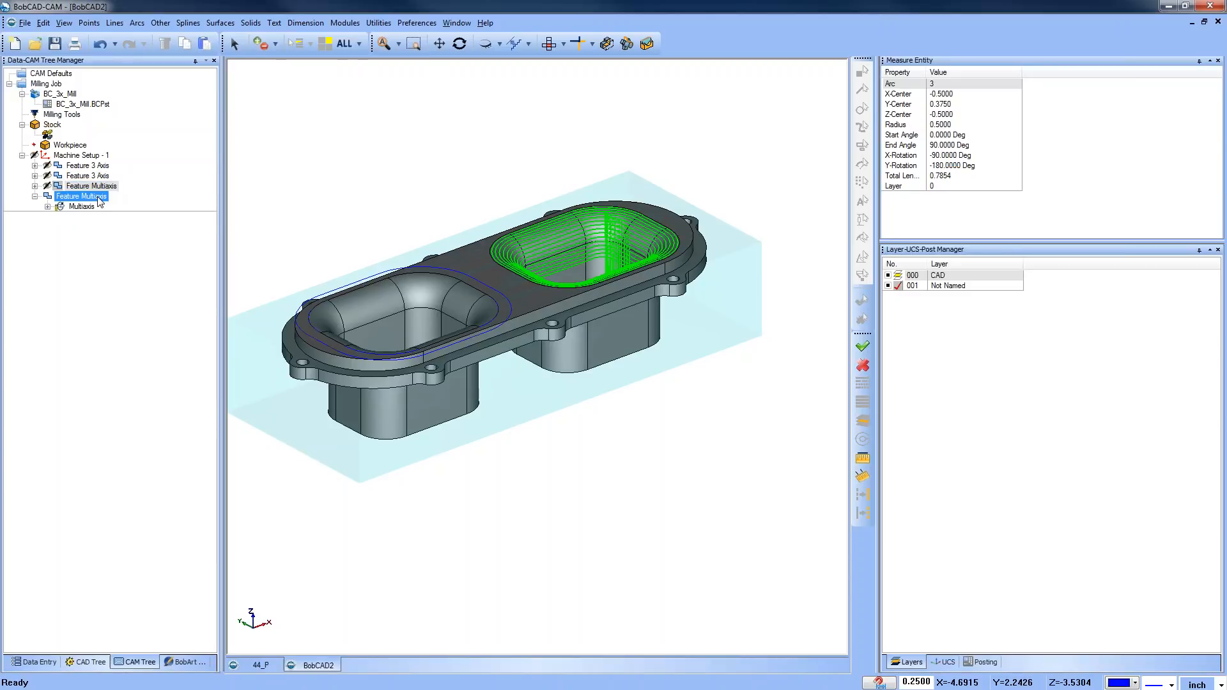
Switch to the 44_P document and display the Z Level Finish toolpath of the Mill Standard feature
left_click(262, 665)
left_click(76, 189)
left_click(67, 166)
left_click(34, 177)
left_click(35, 186)
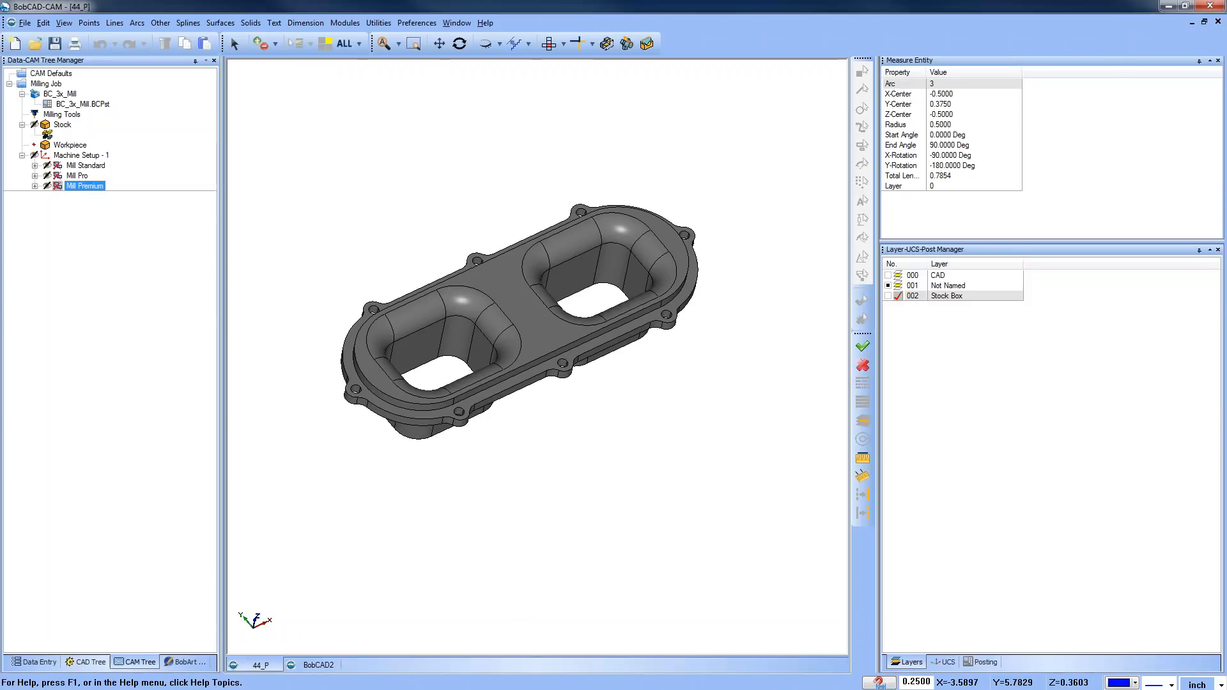
left_click(83, 166)
left_click(34, 166)
left_click(102, 197)
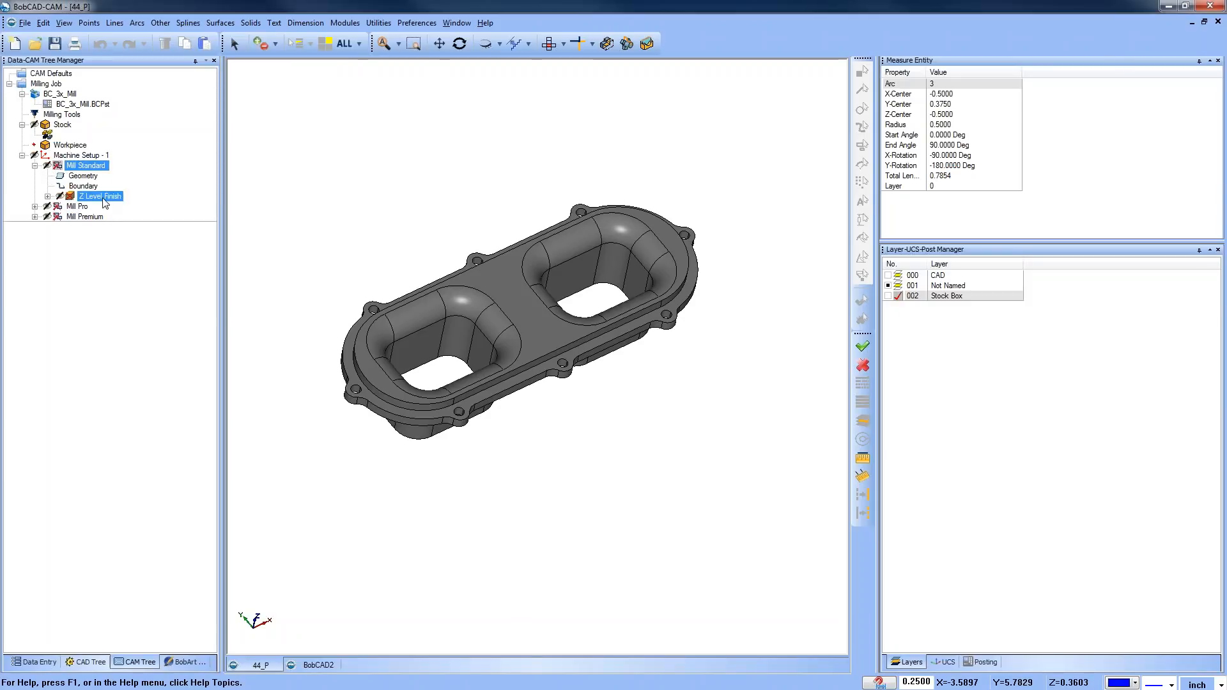
left_click(48, 196)
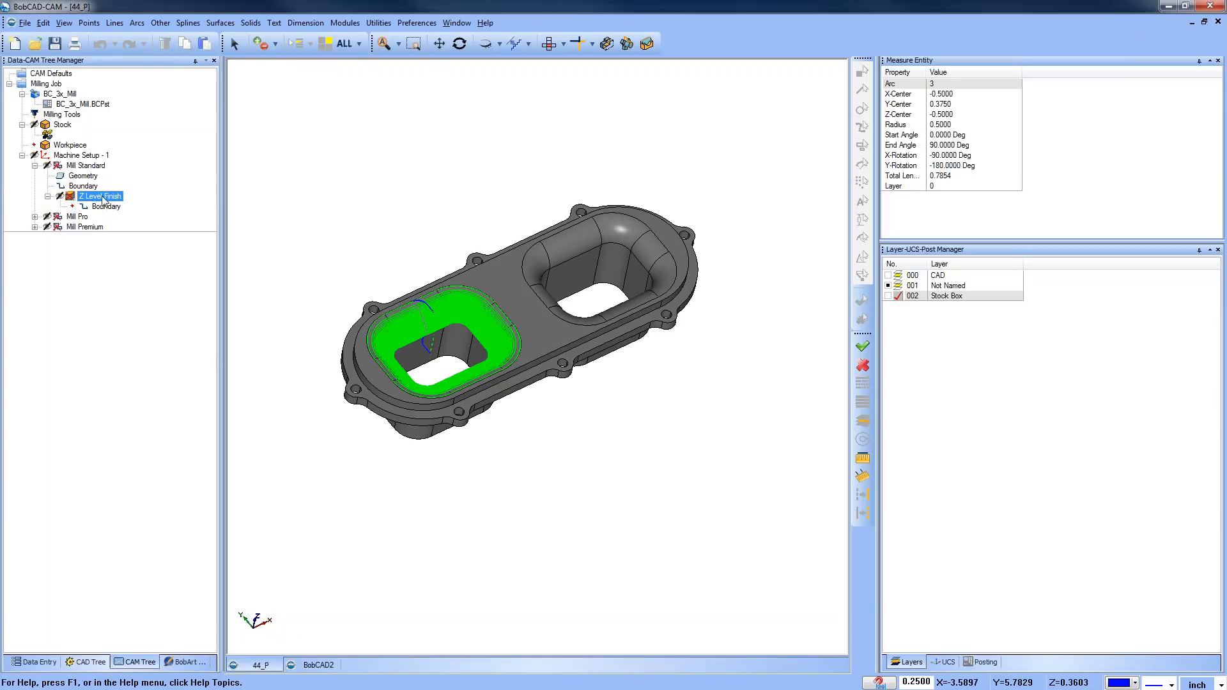
Examine the available toolpath editing commands for the Z Level Finish operation without editing its toolpath
right_click(103, 199)
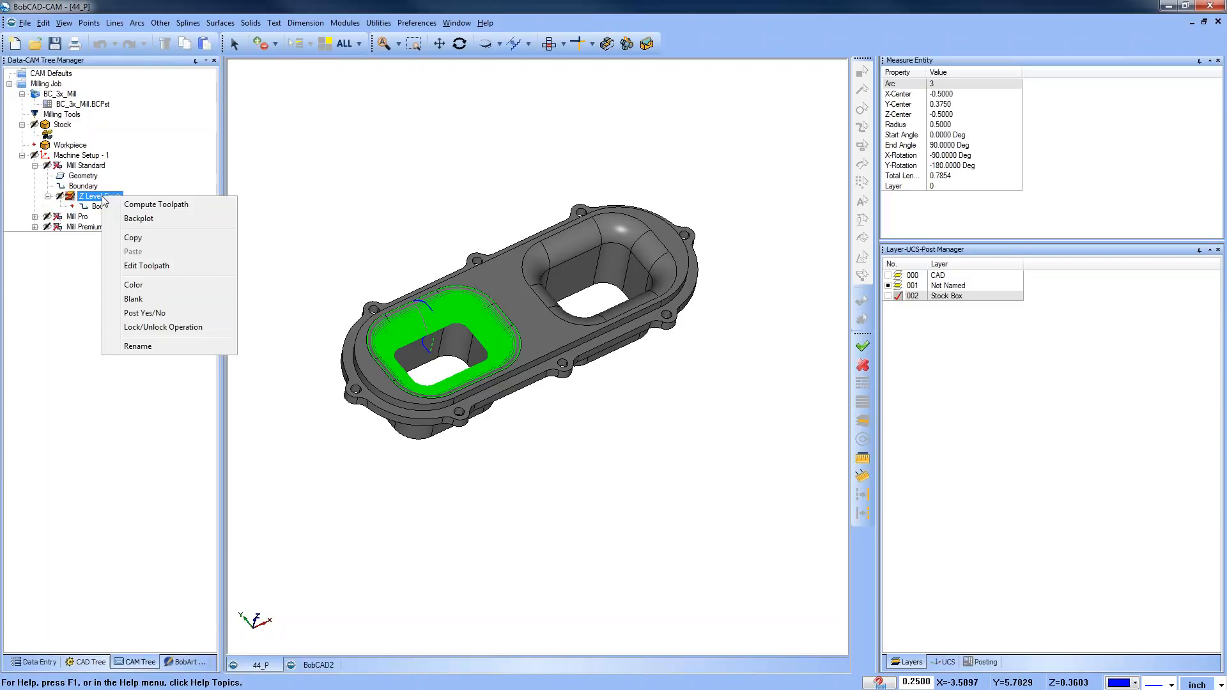
left_click(182, 267)
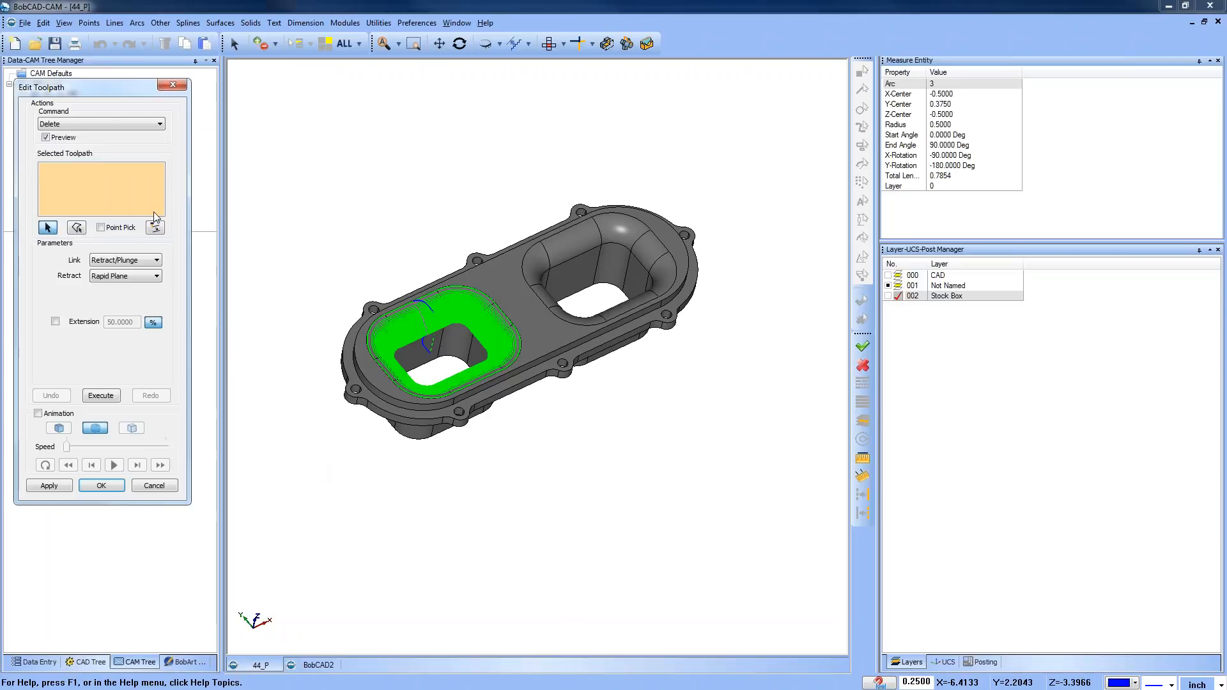
left_click(111, 122)
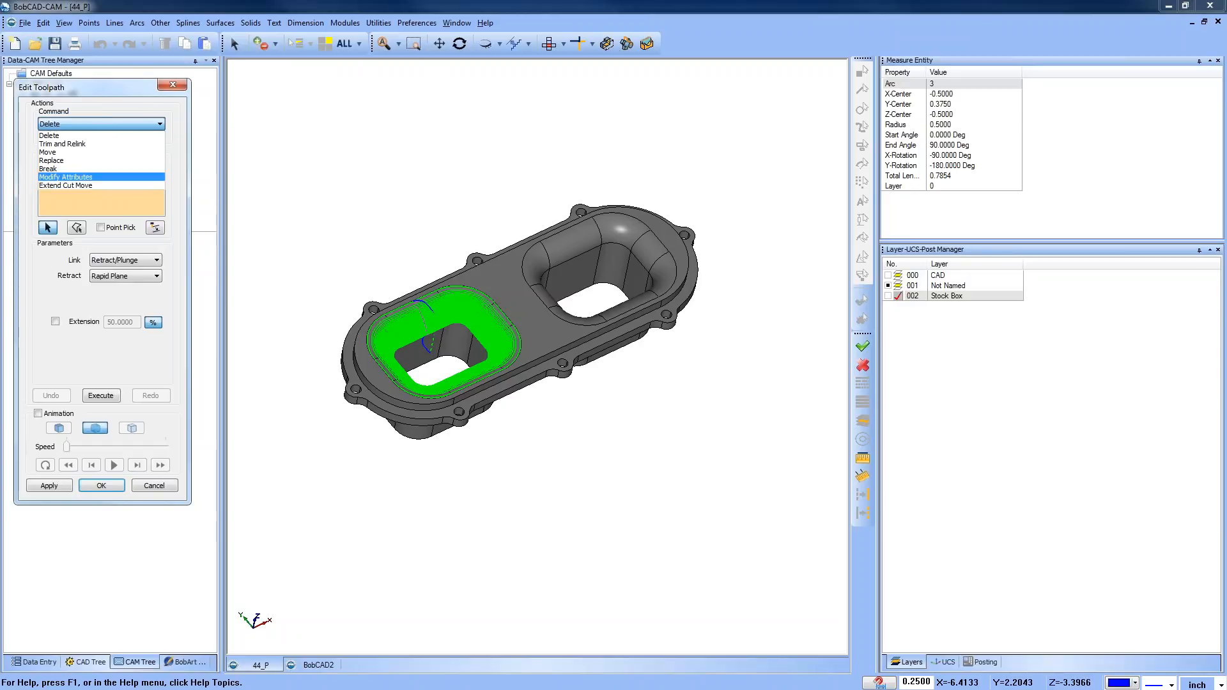
left_click(176, 85)
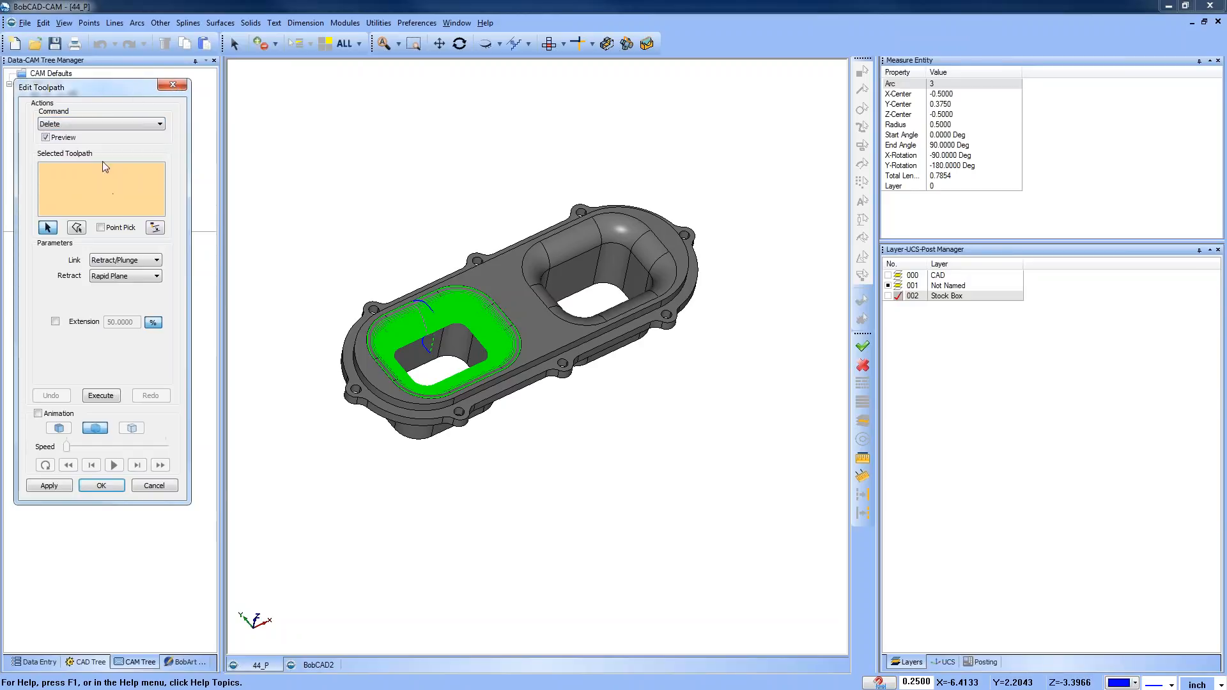
left_click(175, 86)
right_click(108, 203)
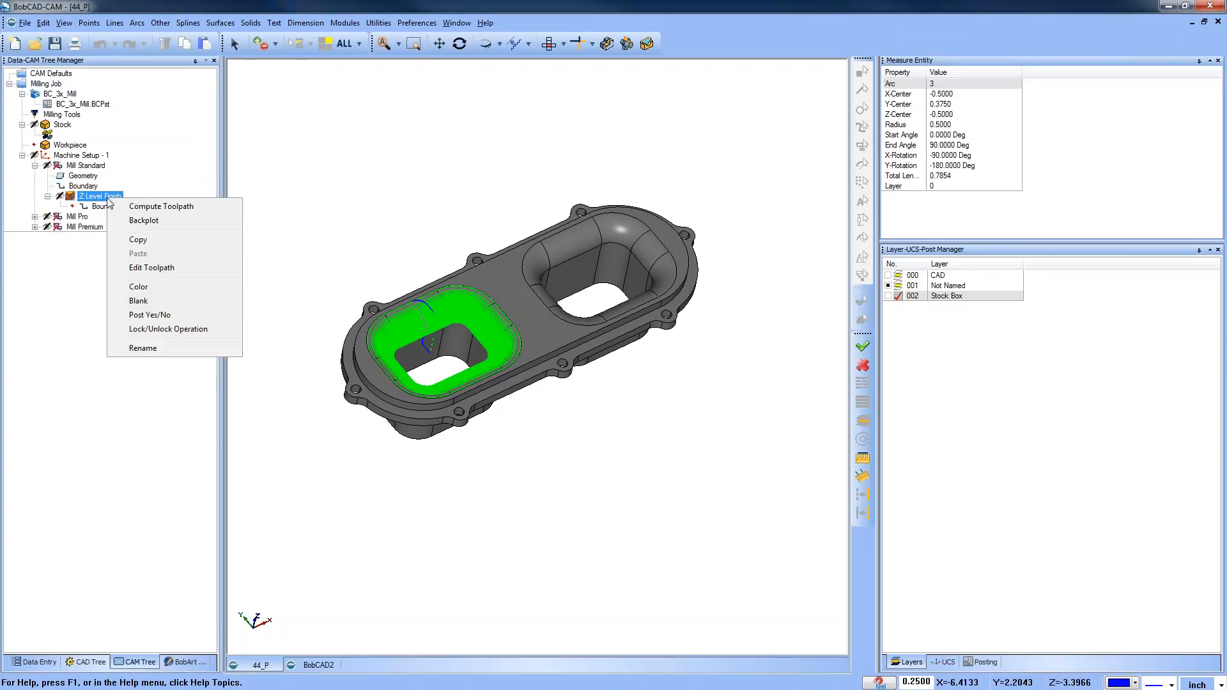
left_click(189, 271)
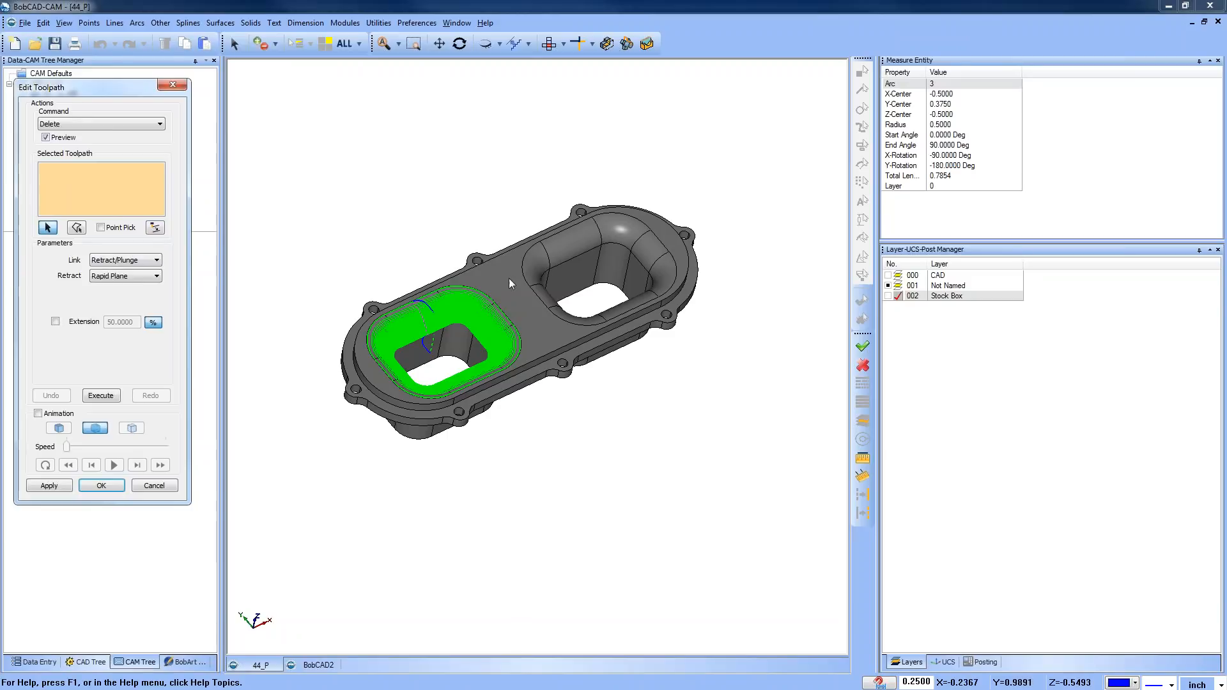
left_click(173, 84)
Browse the mill post processor files, including BC_3x_Mill.BCPst, from the machine's post settings without assigning a new post
left_click(94, 103)
right_click(95, 104)
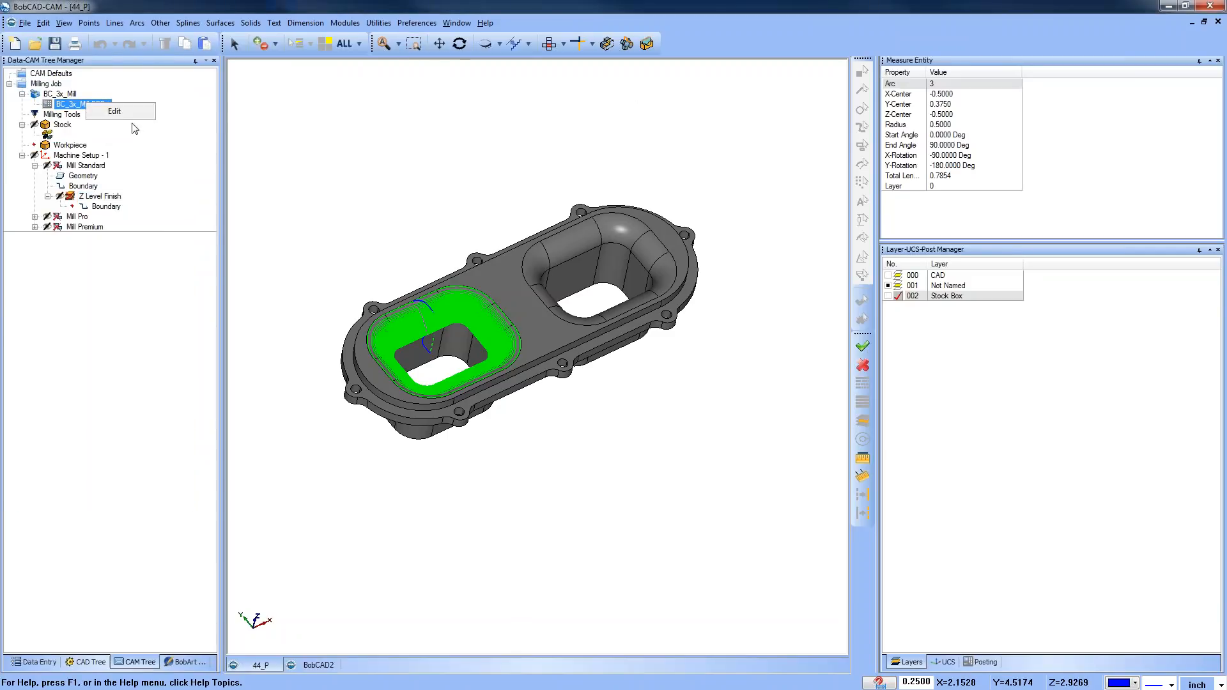
left_click(131, 116)
left_click(455, 340)
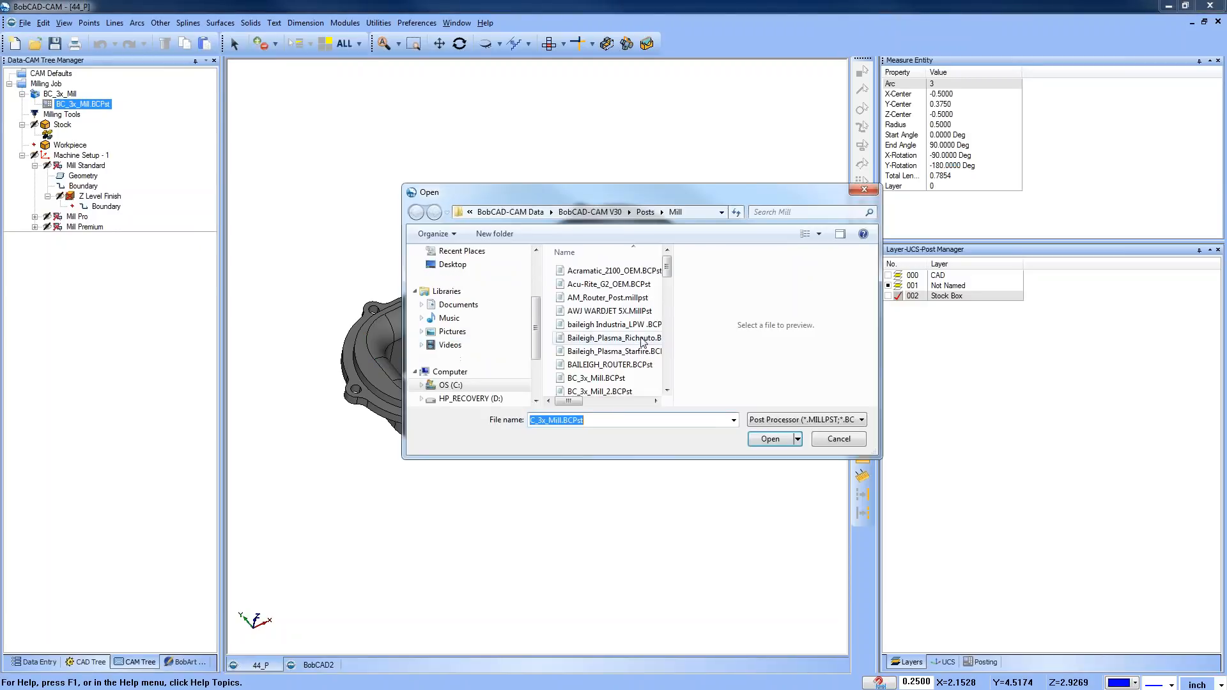
left_click_drag(666, 265, 667, 286)
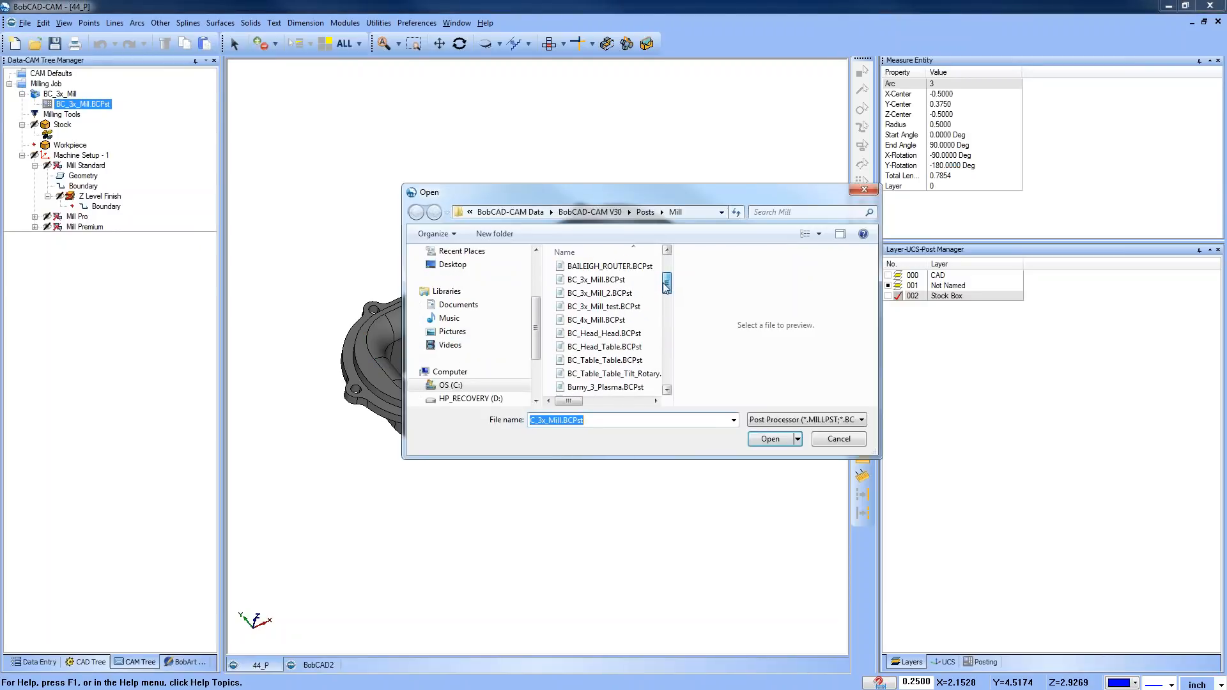
left_click(601, 281)
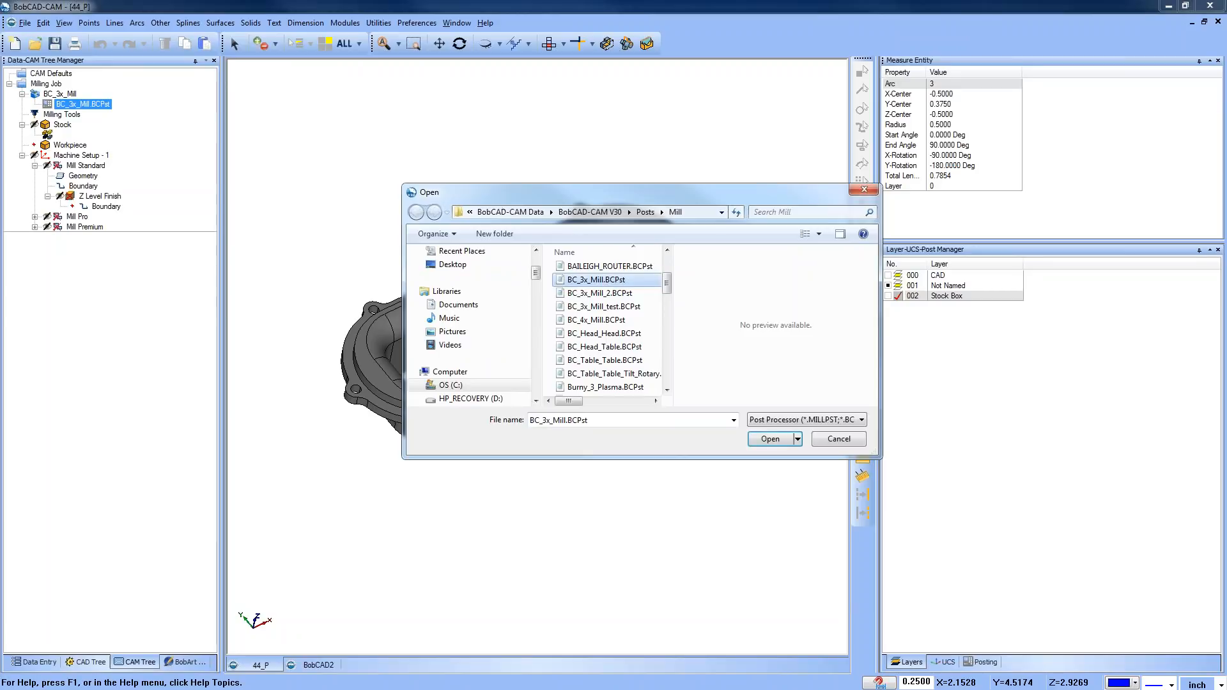
left_click(838, 441)
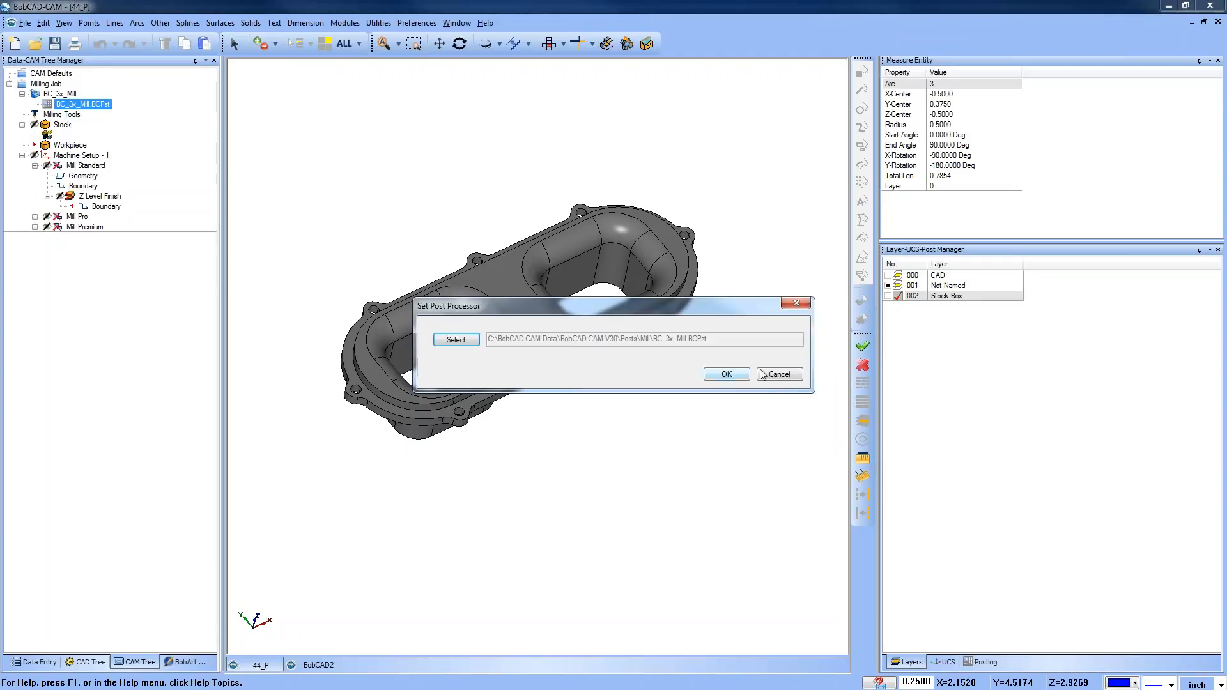
left_click(786, 380)
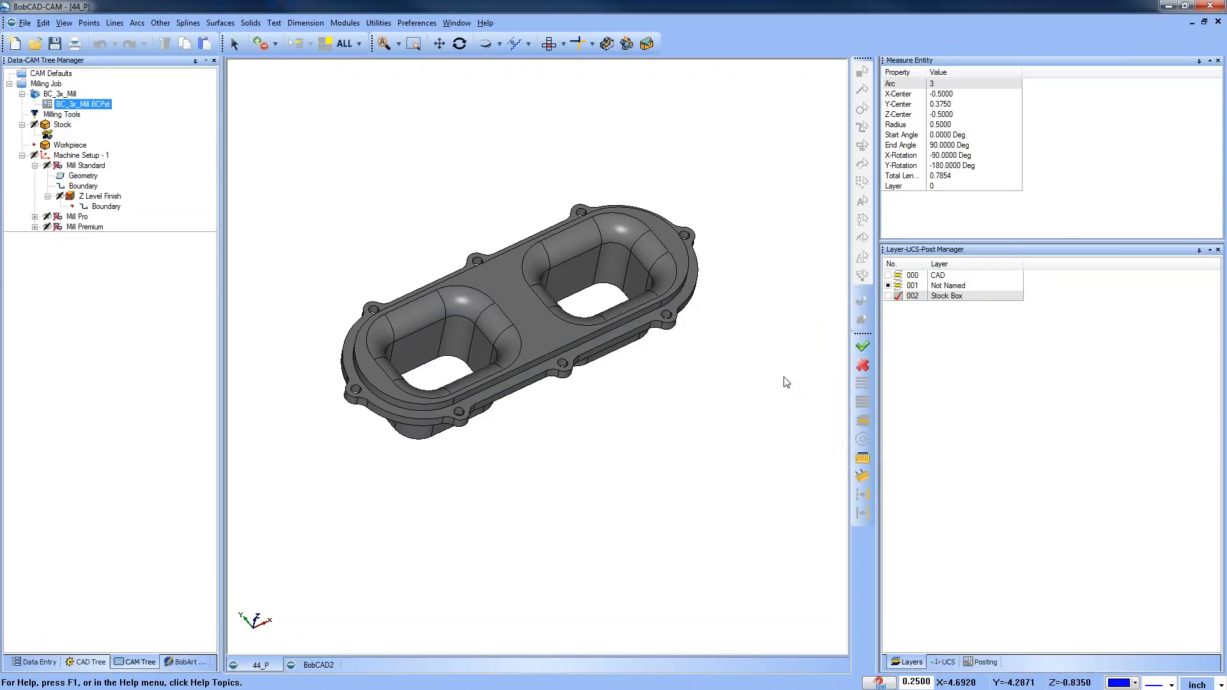